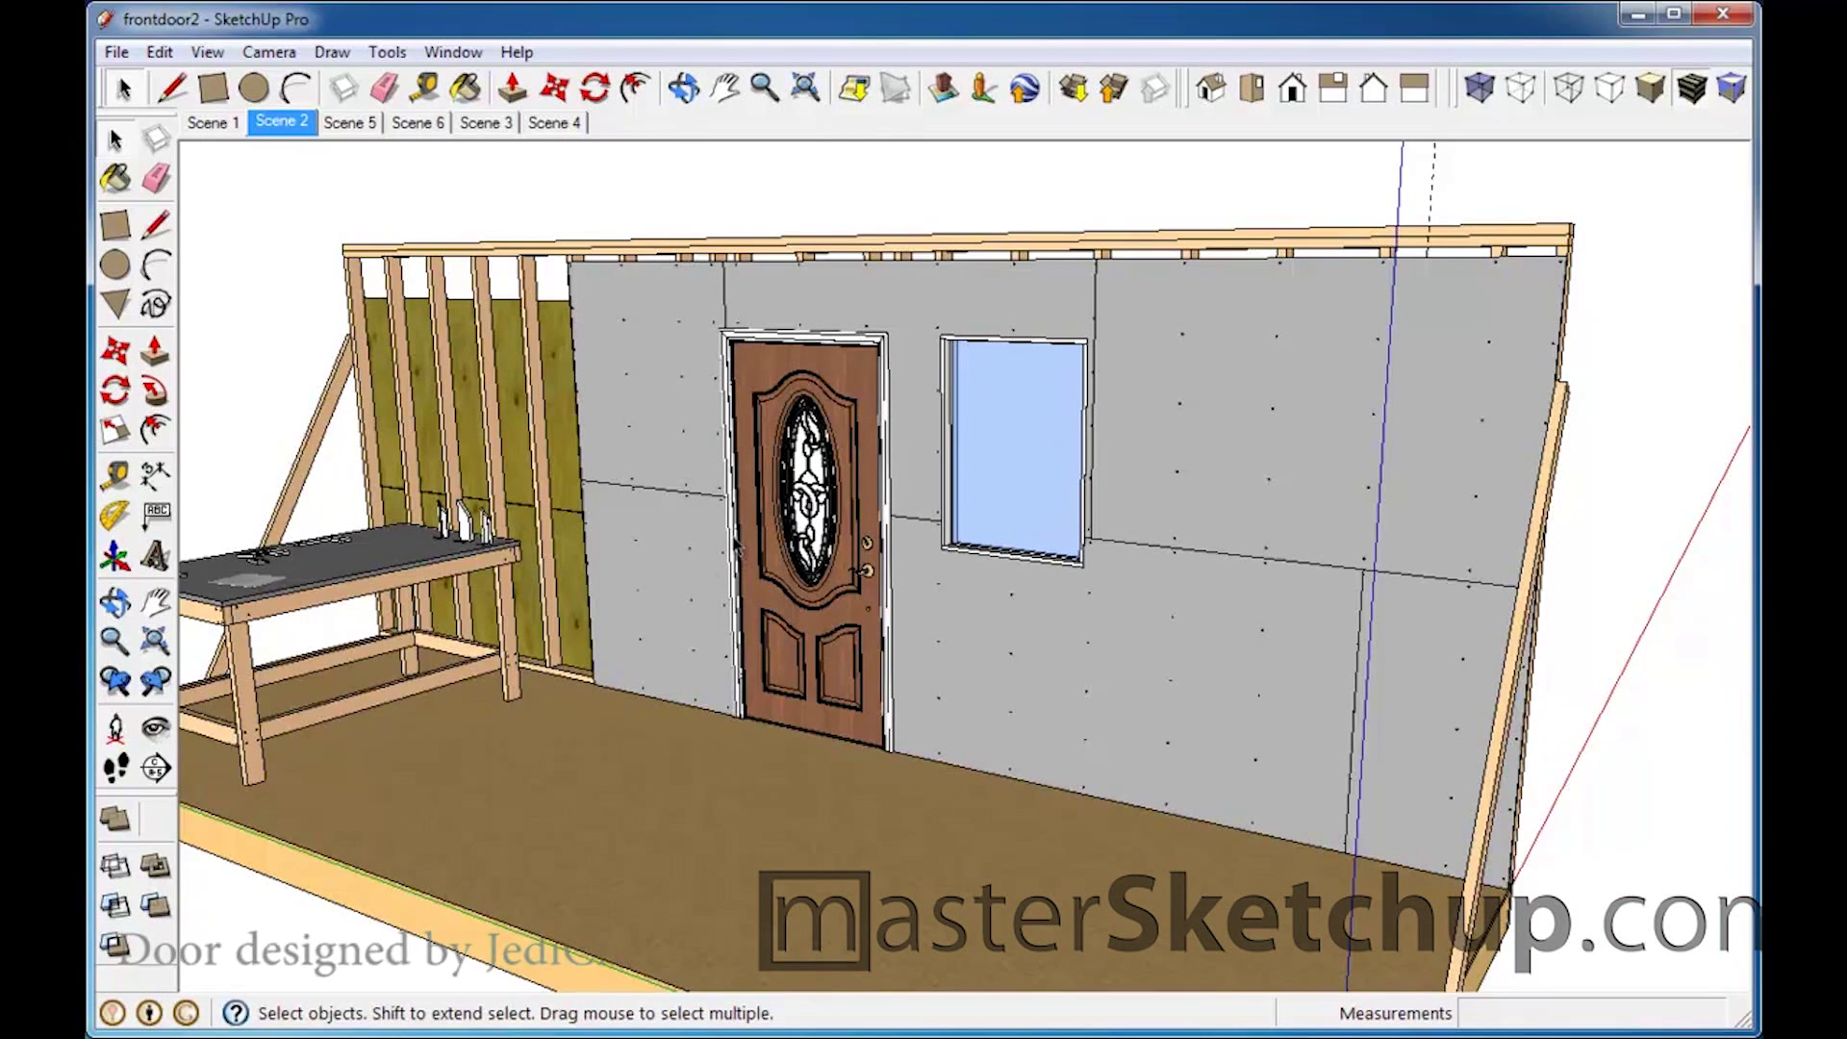
Step: Open the door casing component, select its trim geometry to inspect it, and leave the component
click(833, 338)
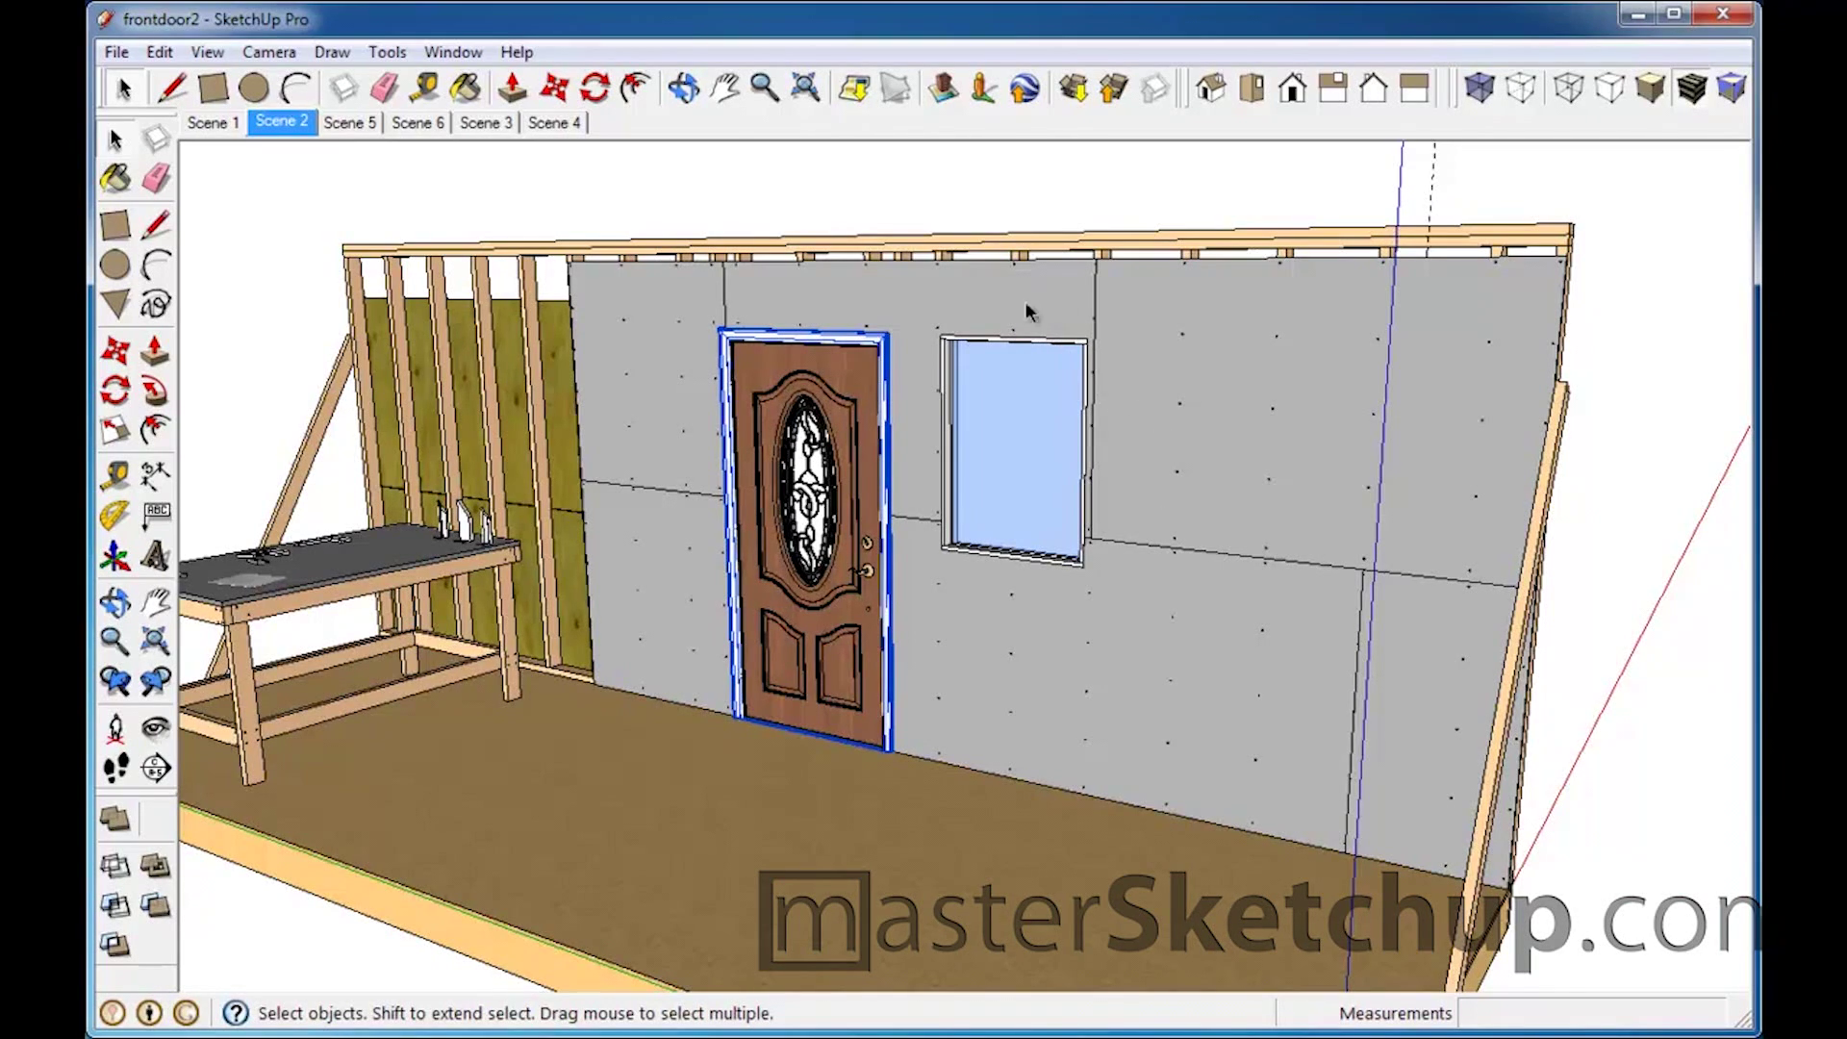
scroll(692, 448, up, 4)
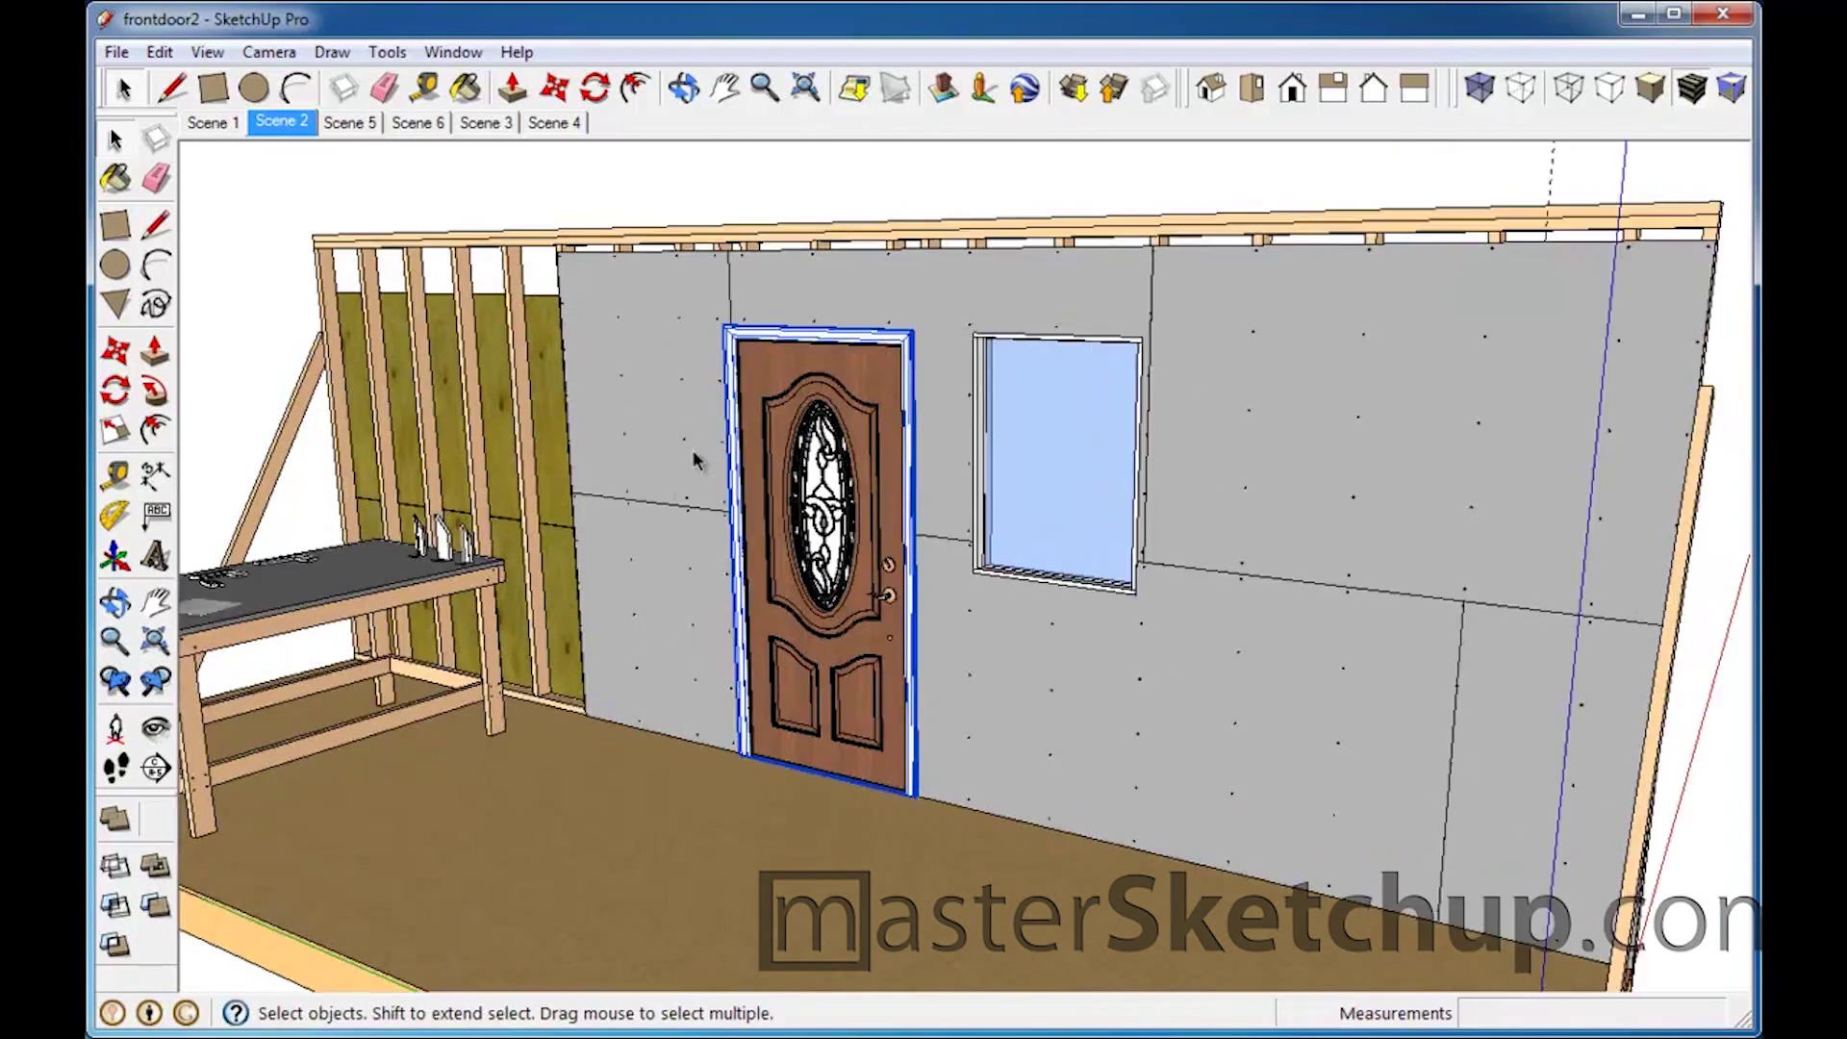
double_click(870, 297)
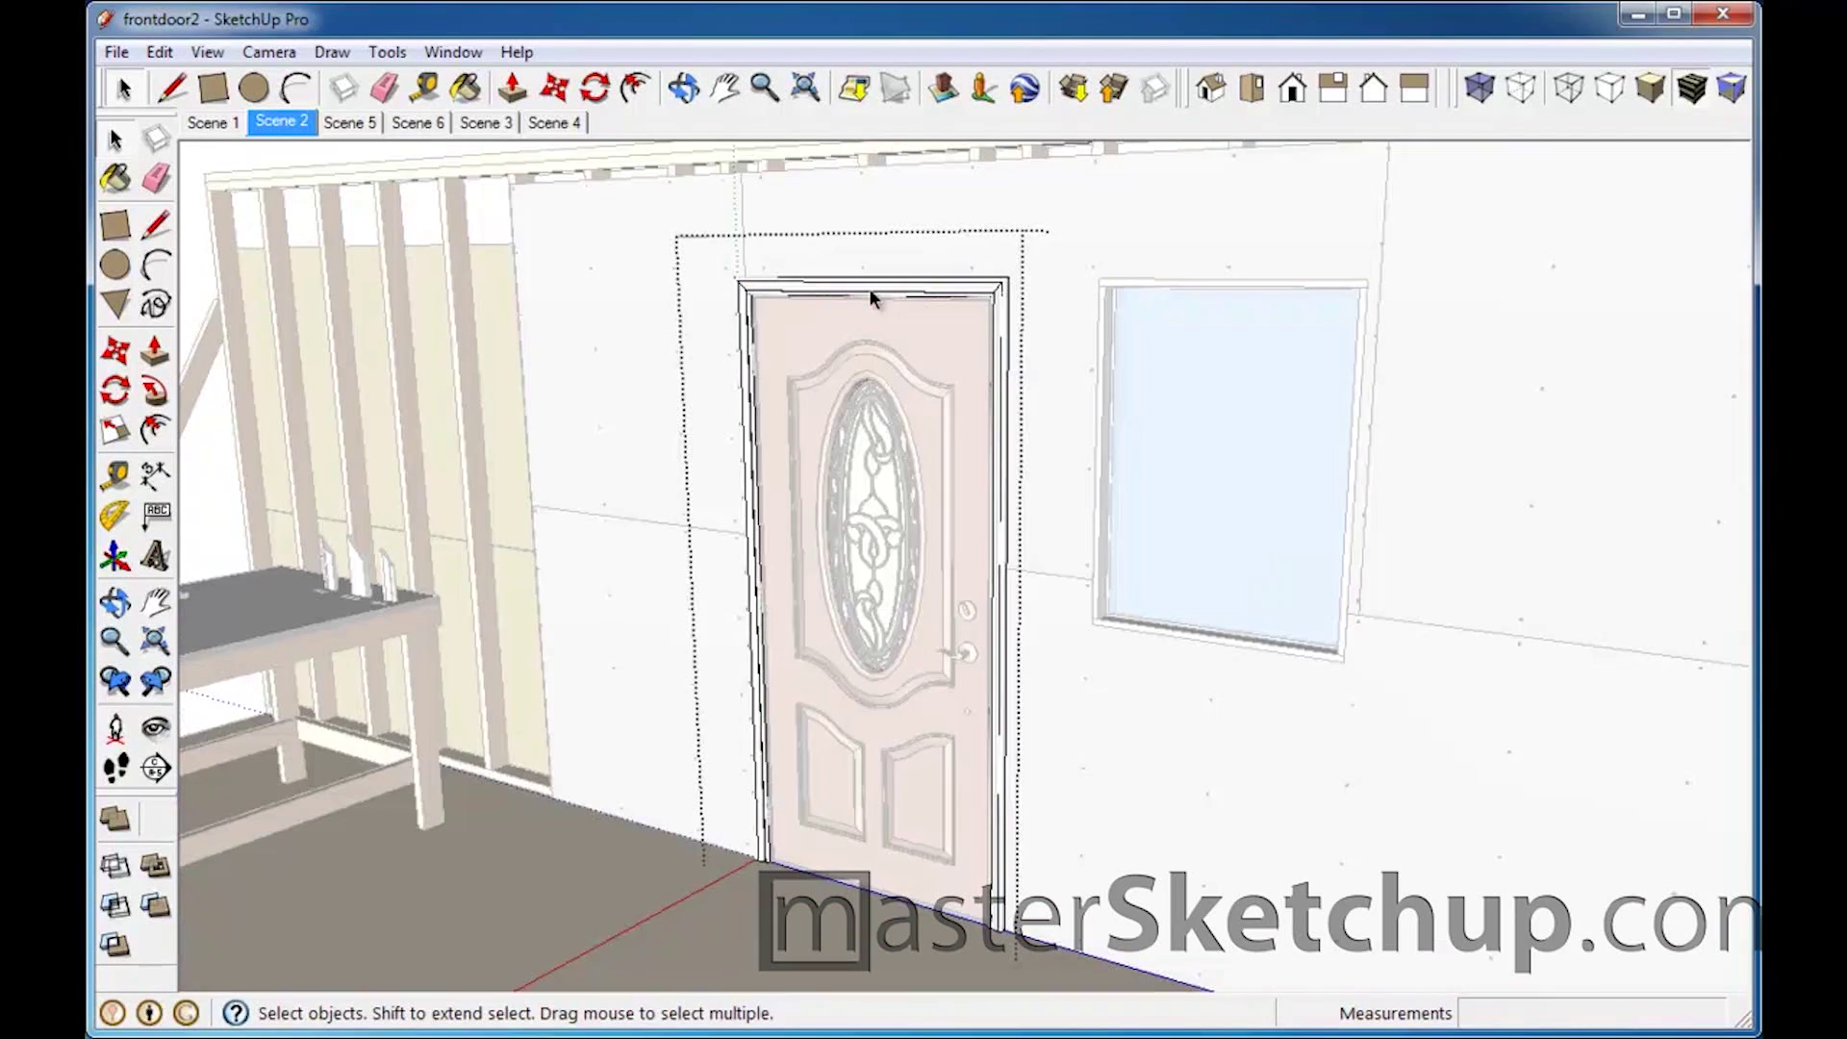
click(864, 294)
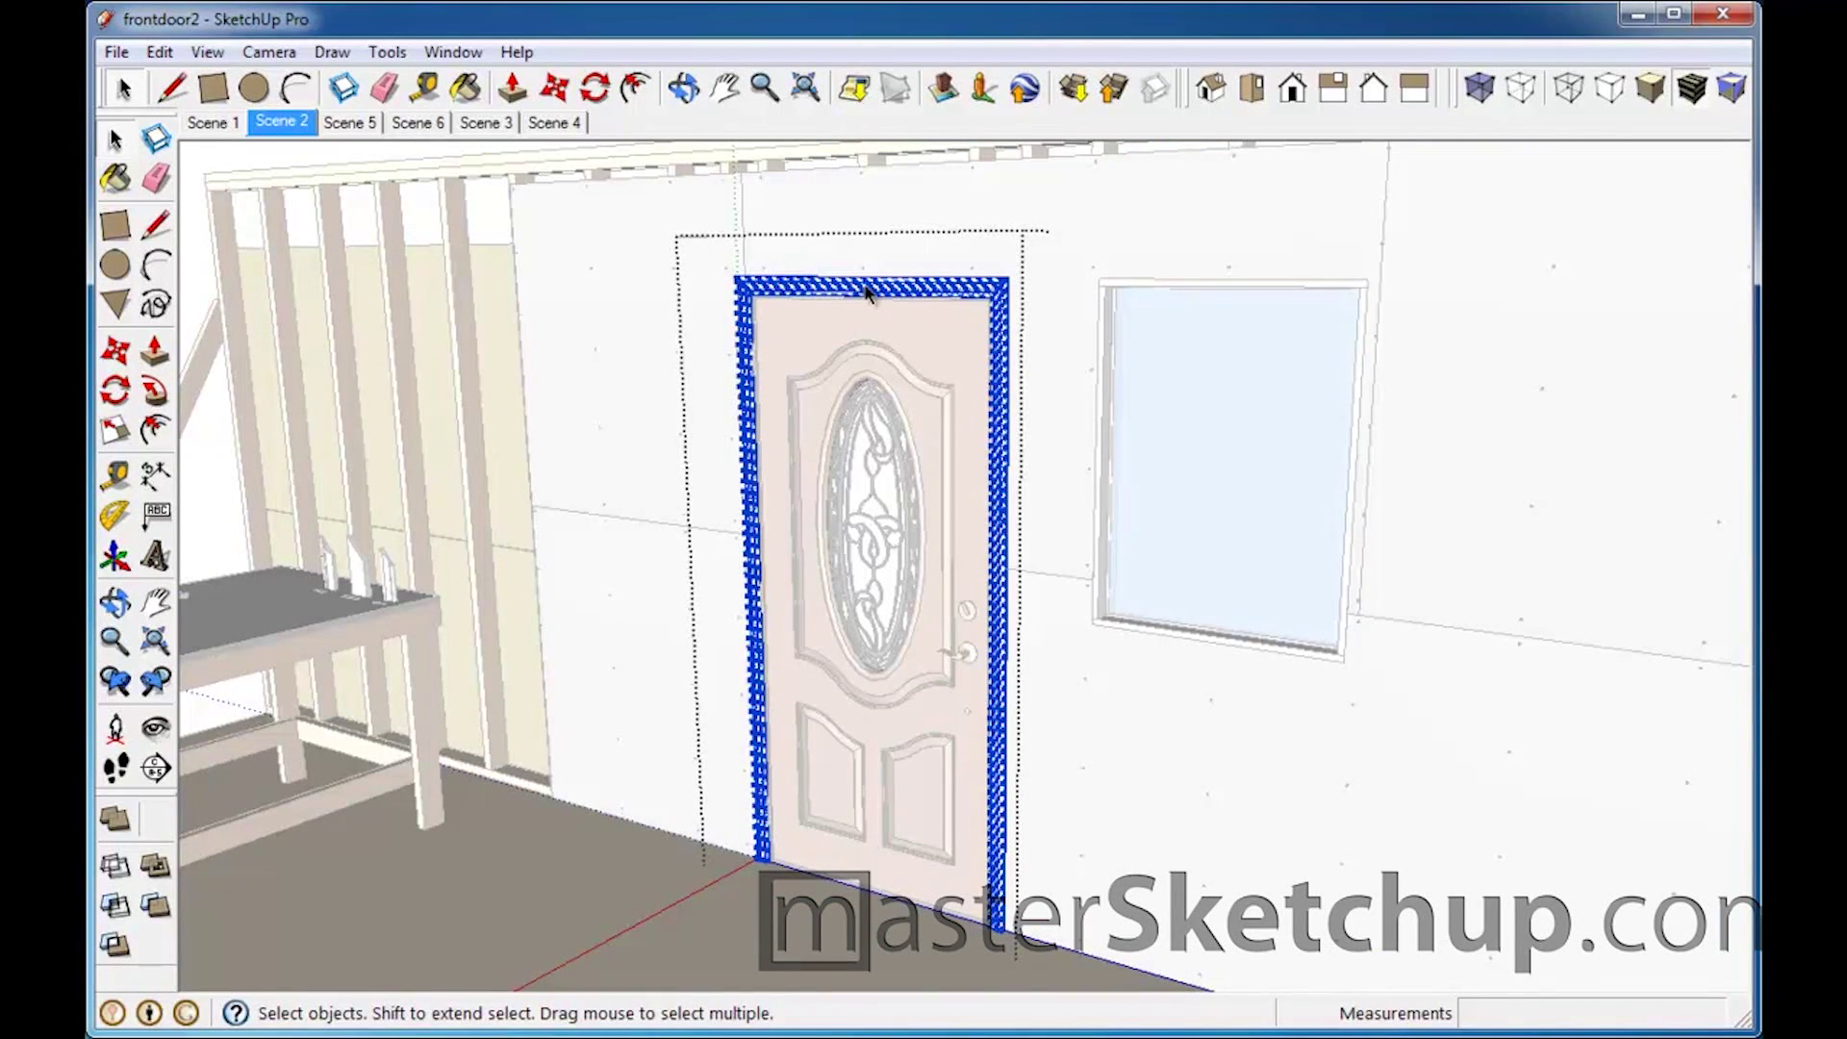
click(1003, 388)
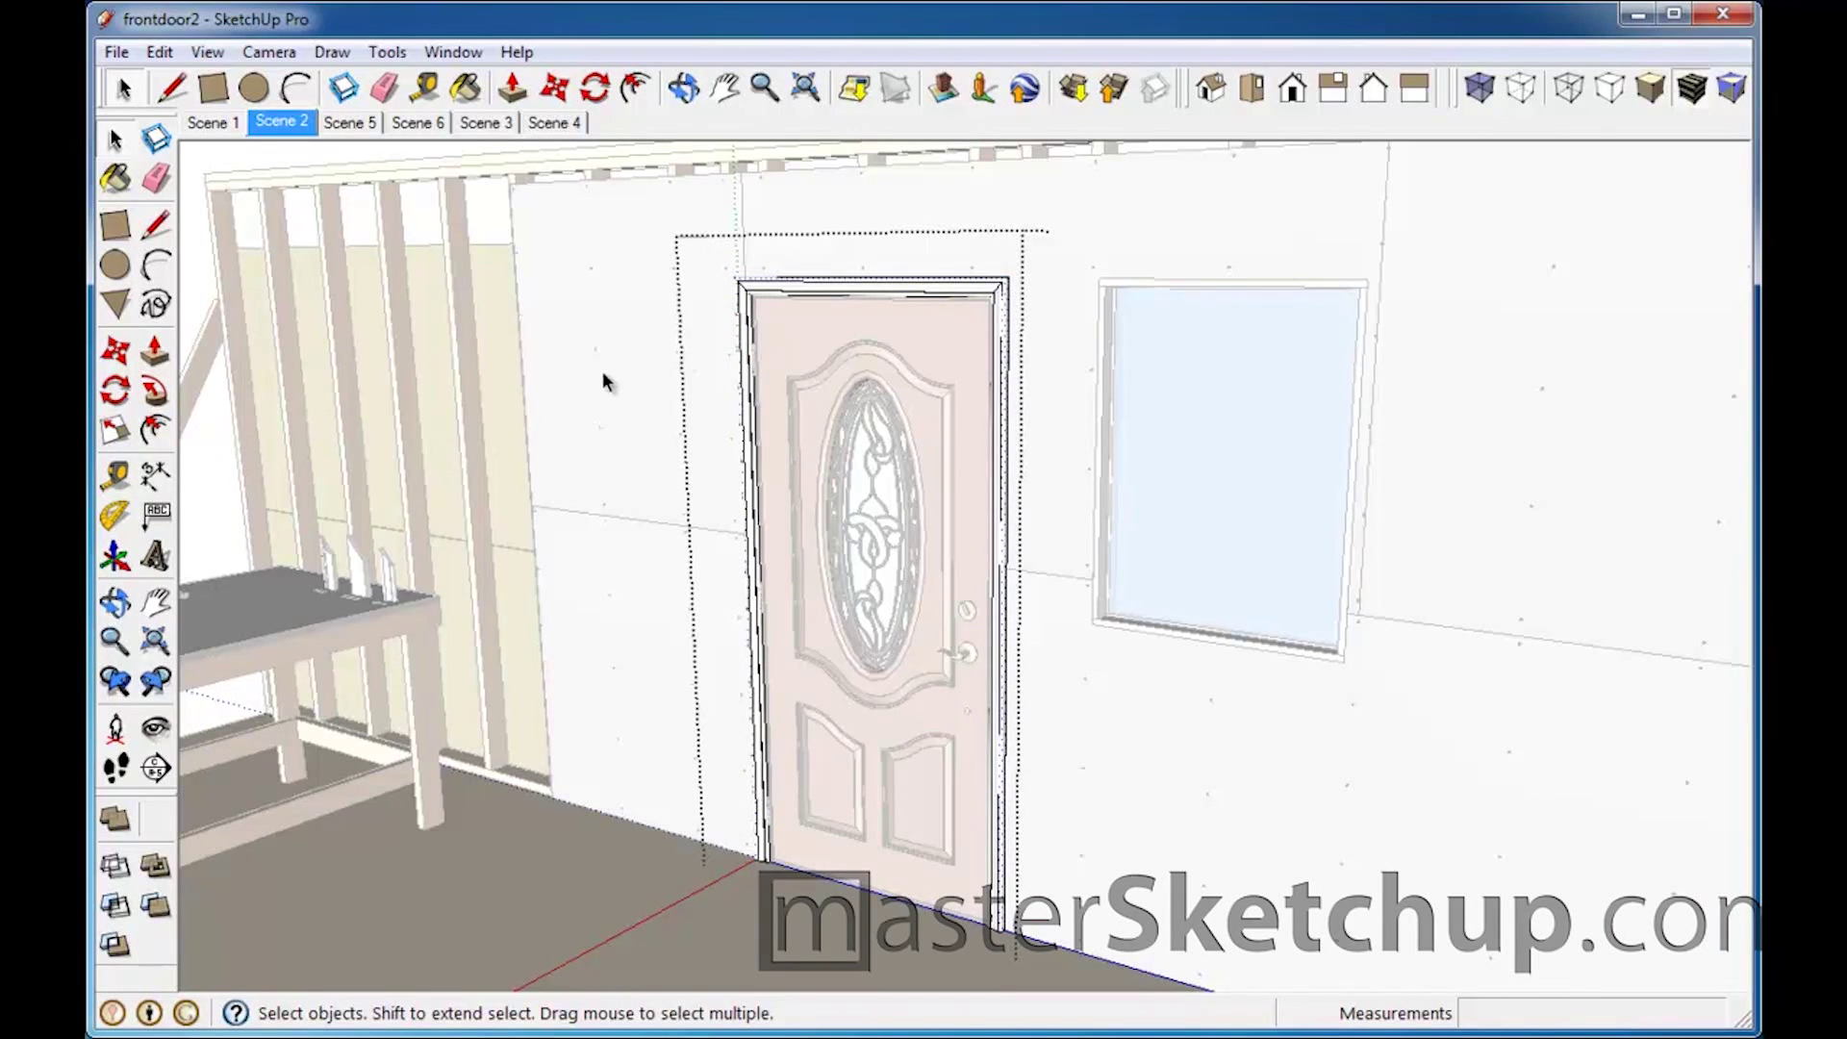
click(1075, 386)
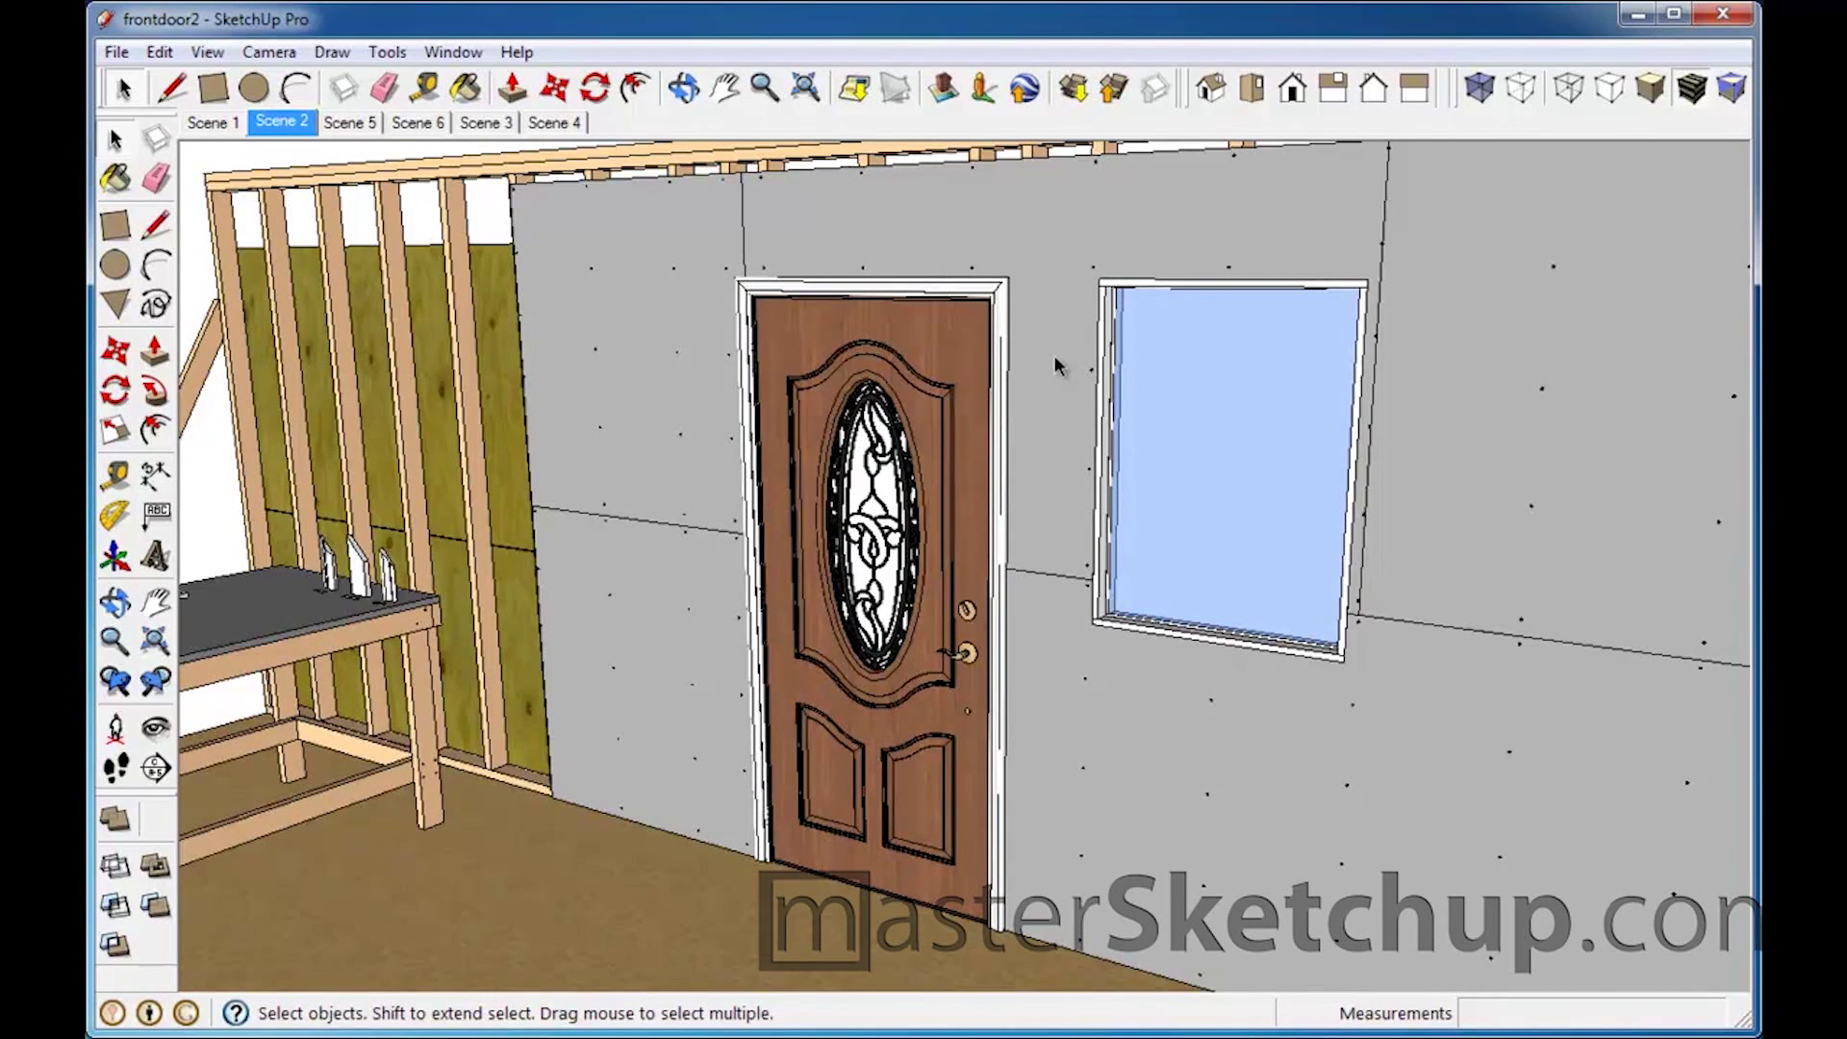
Step: Push/Pull the flat rectangular profile in front of the middle workbench sample upward about 5 7/16 inches
scroll(1039, 356, down, 3)
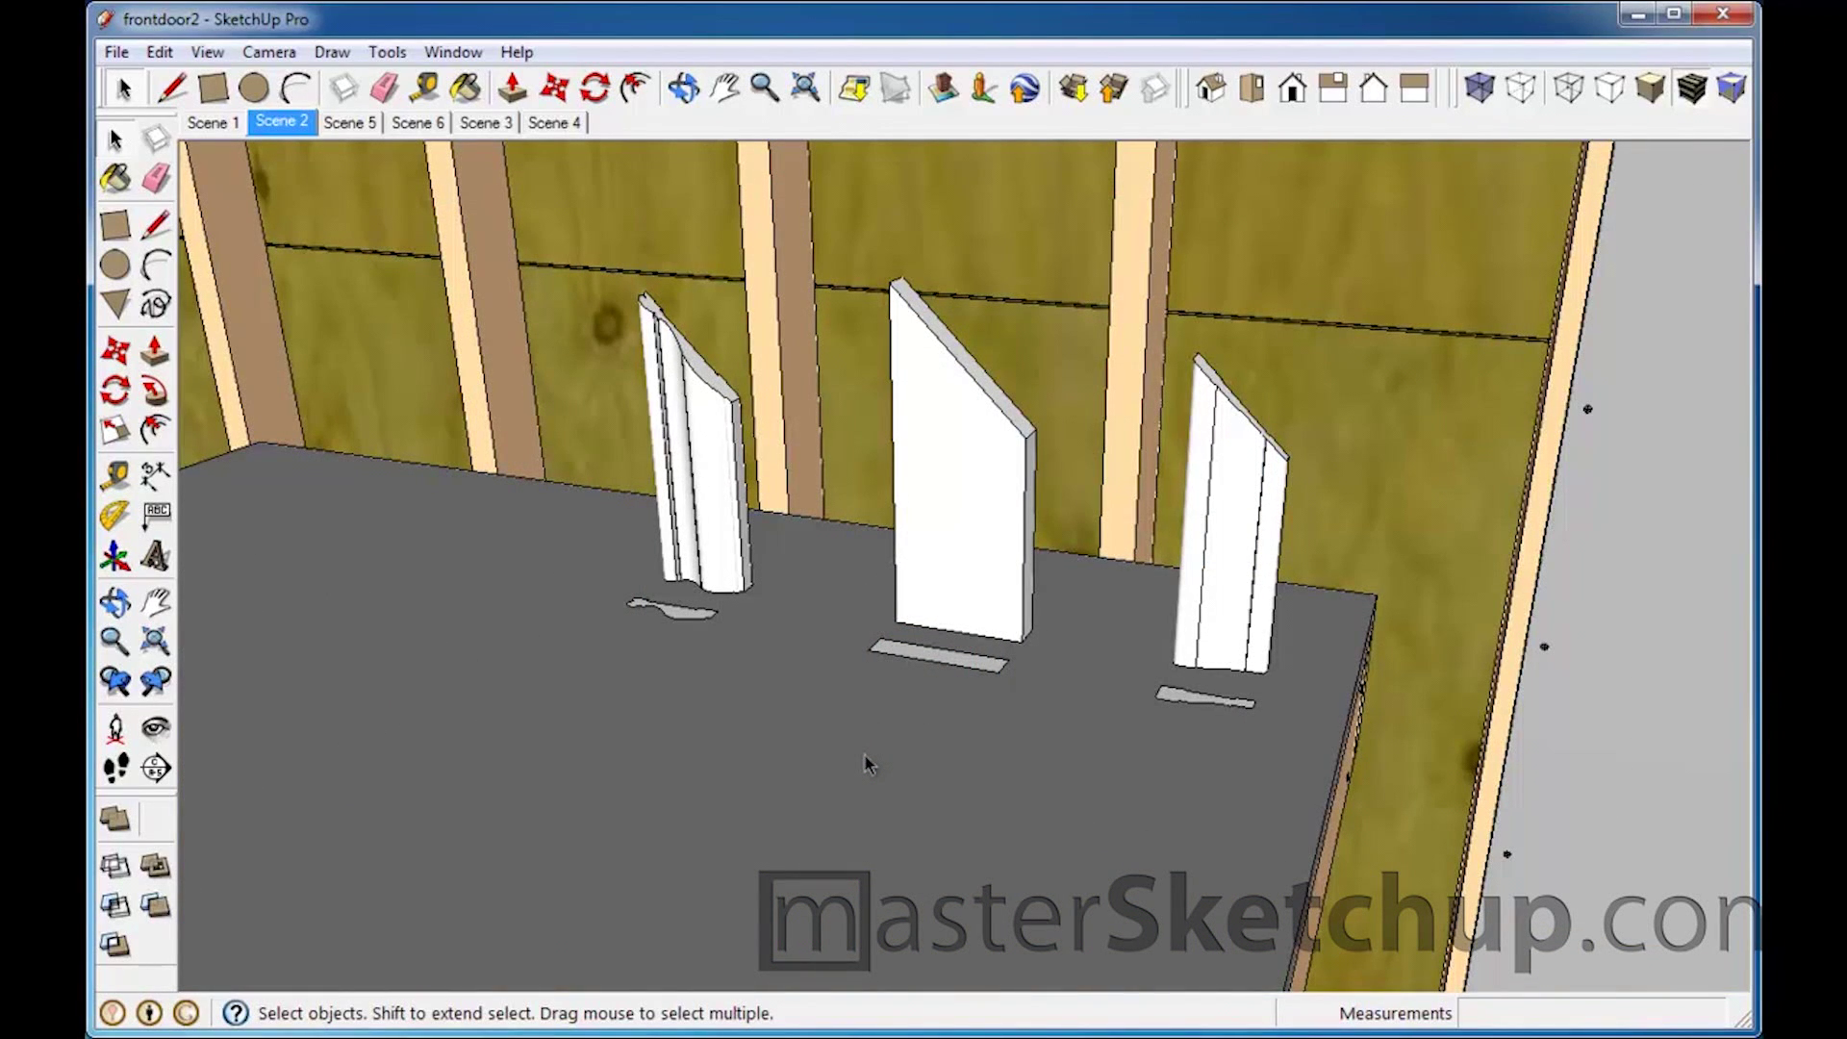
click(1002, 435)
middle_drag(1001, 435, 1064, 594)
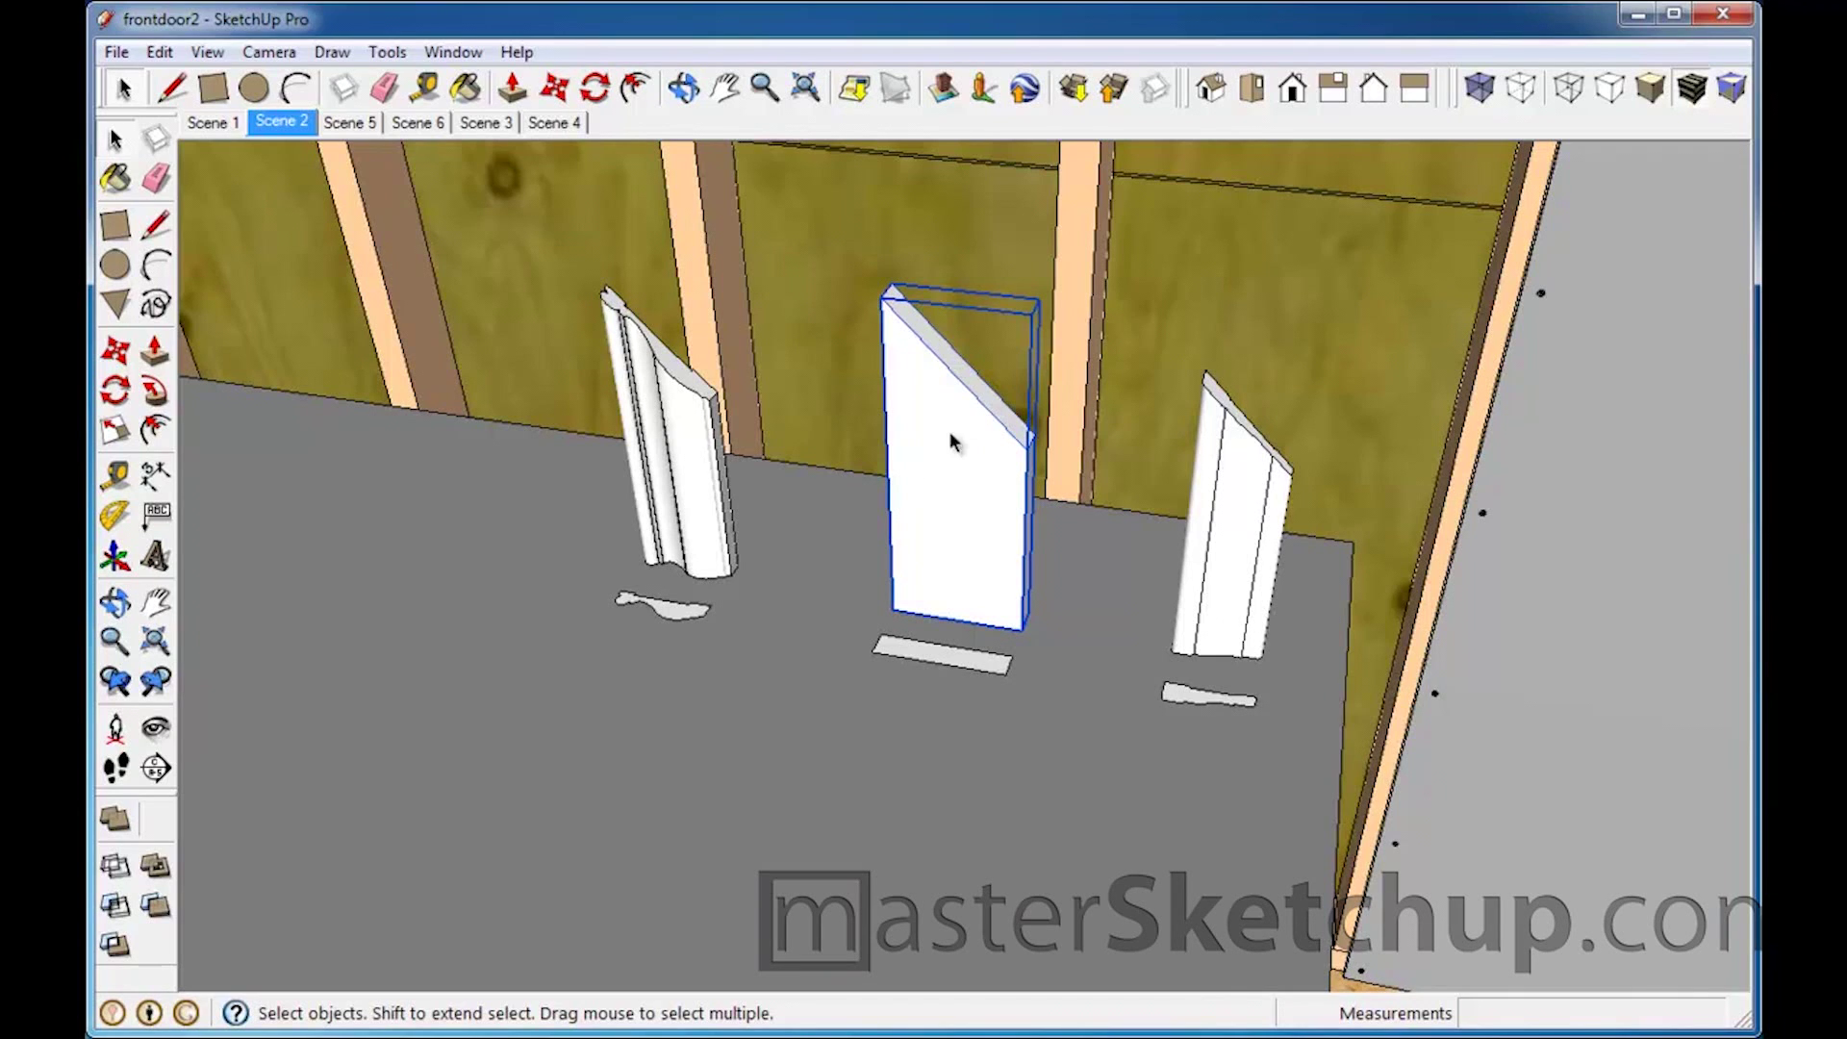
middle_drag(904, 543, 857, 619)
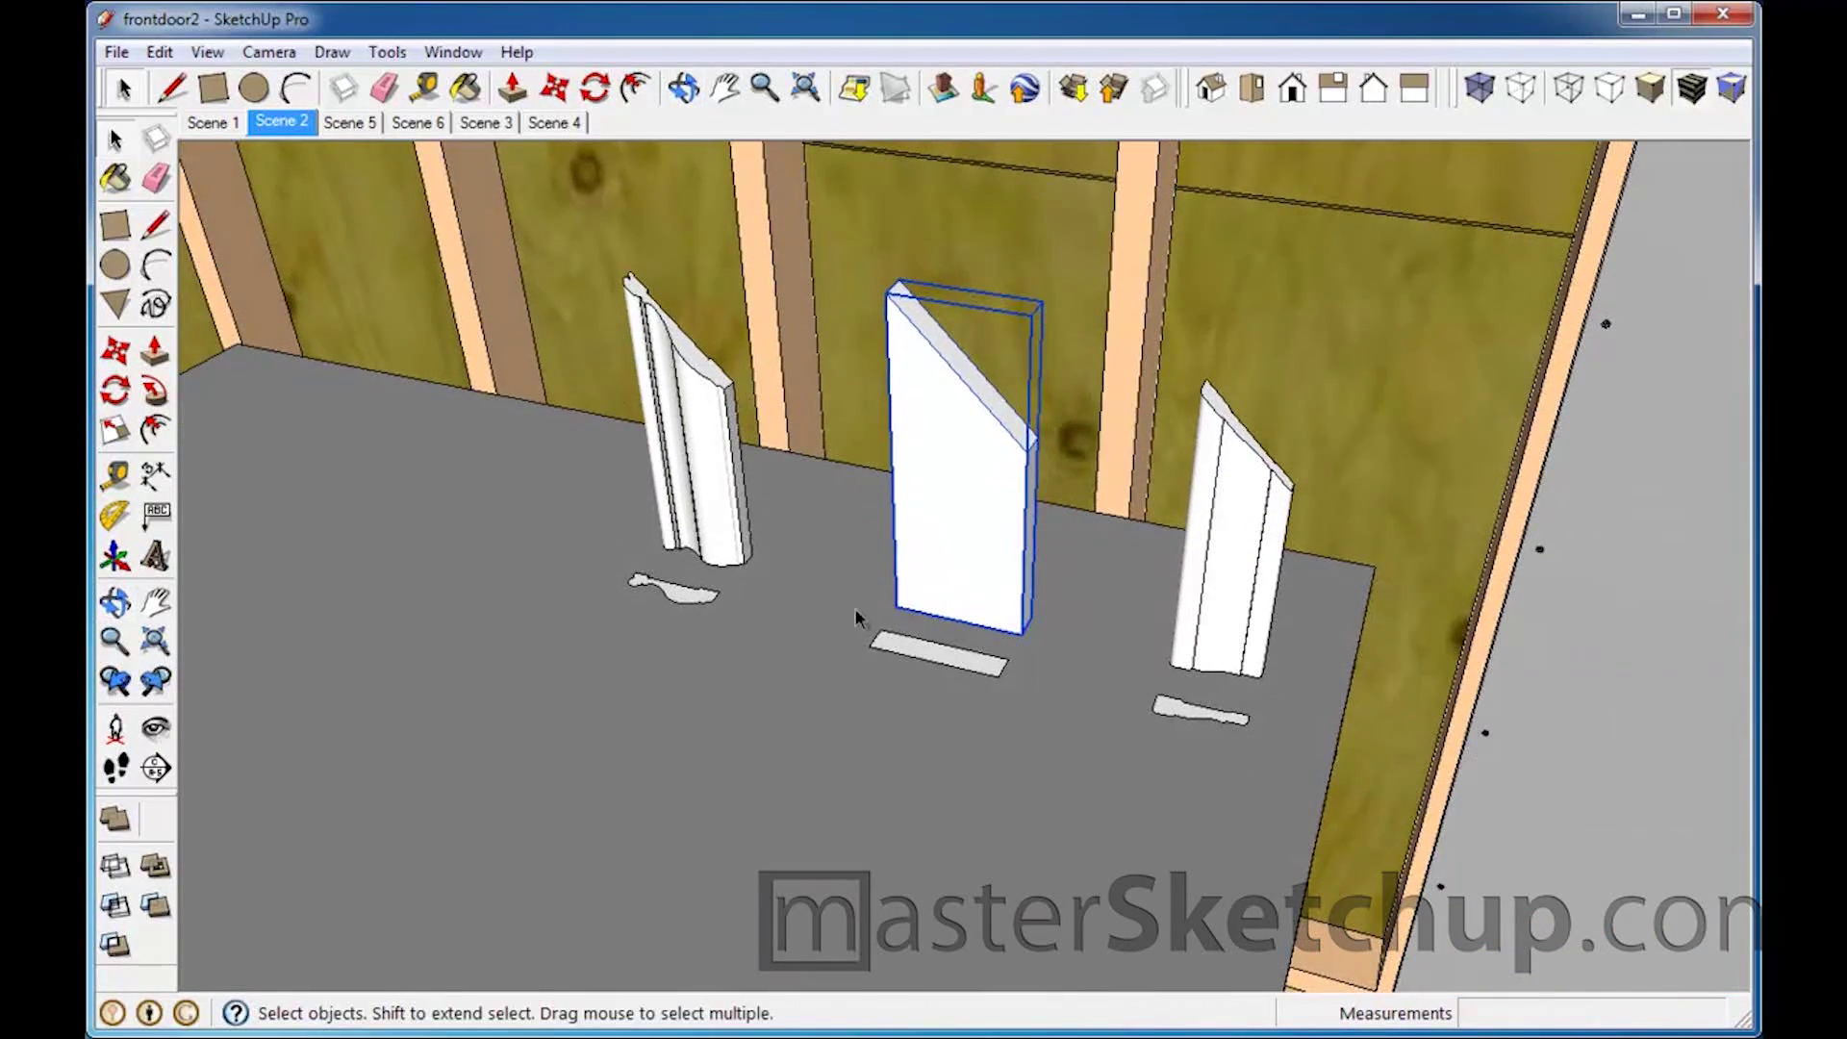
scroll(849, 642, up, 1)
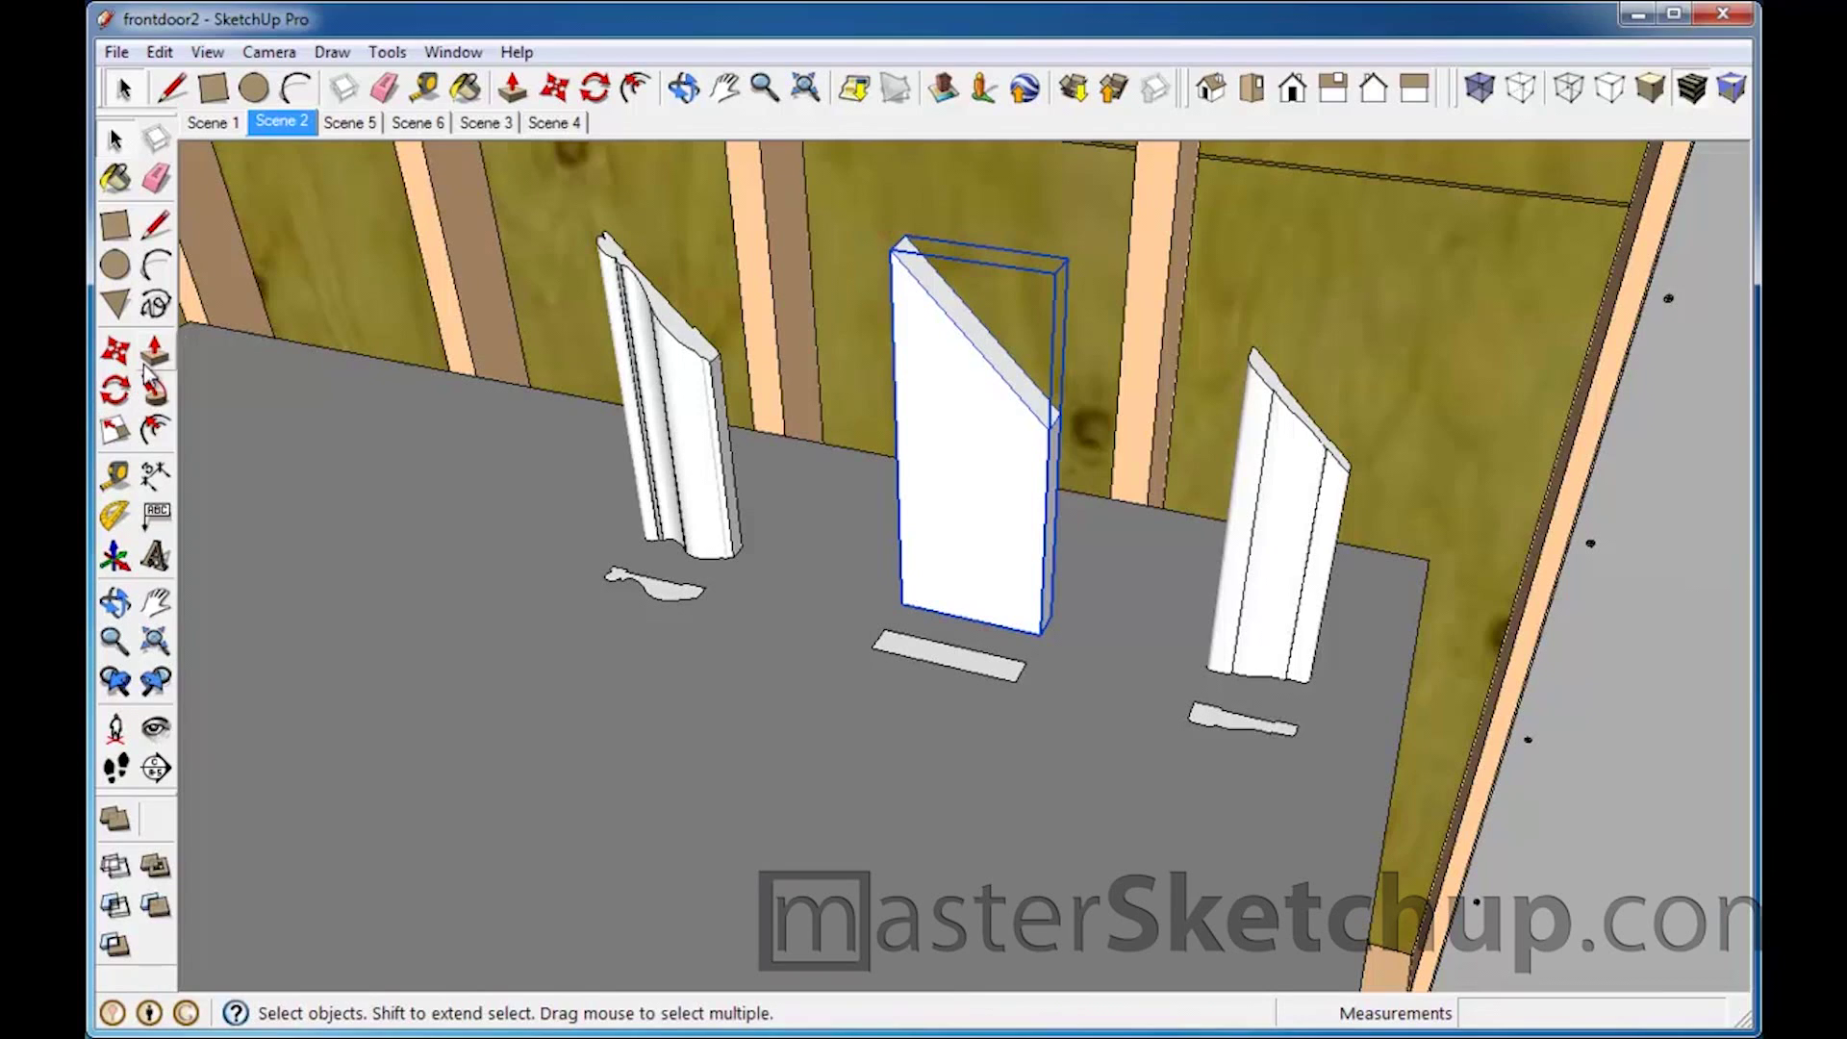
click(936, 662)
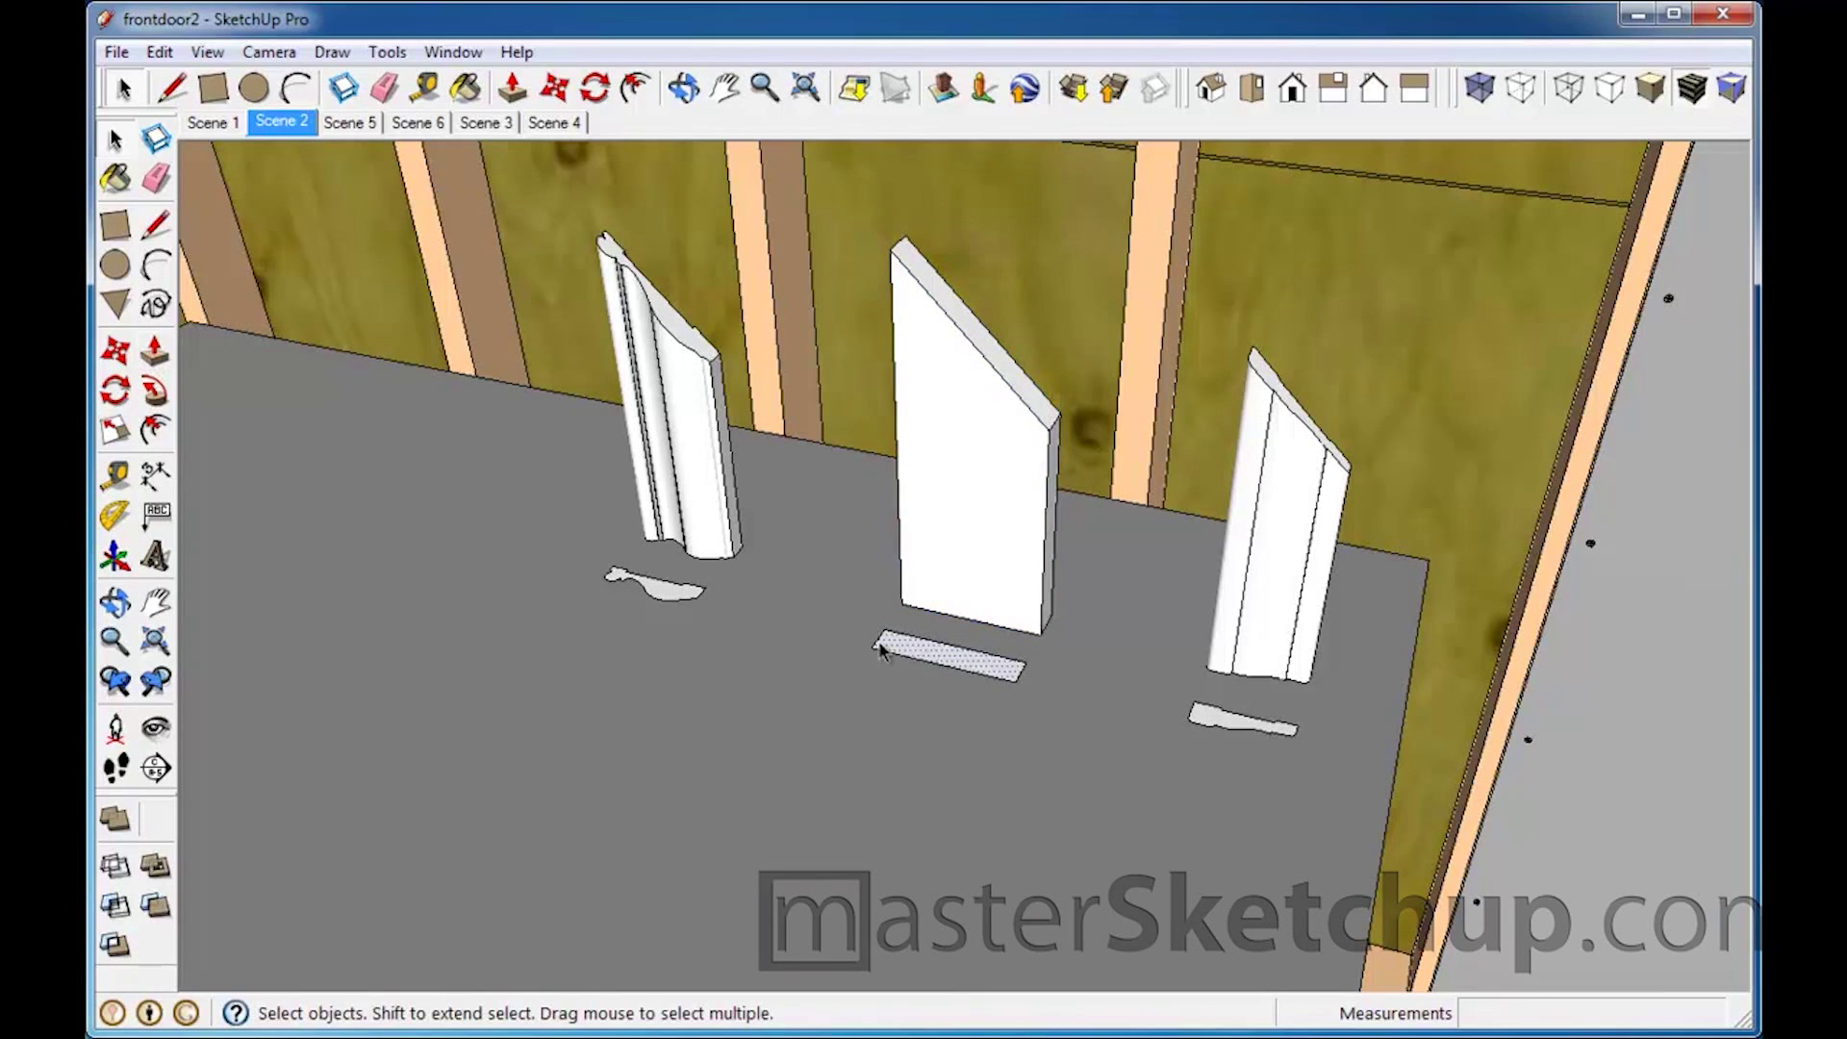
click(155, 352)
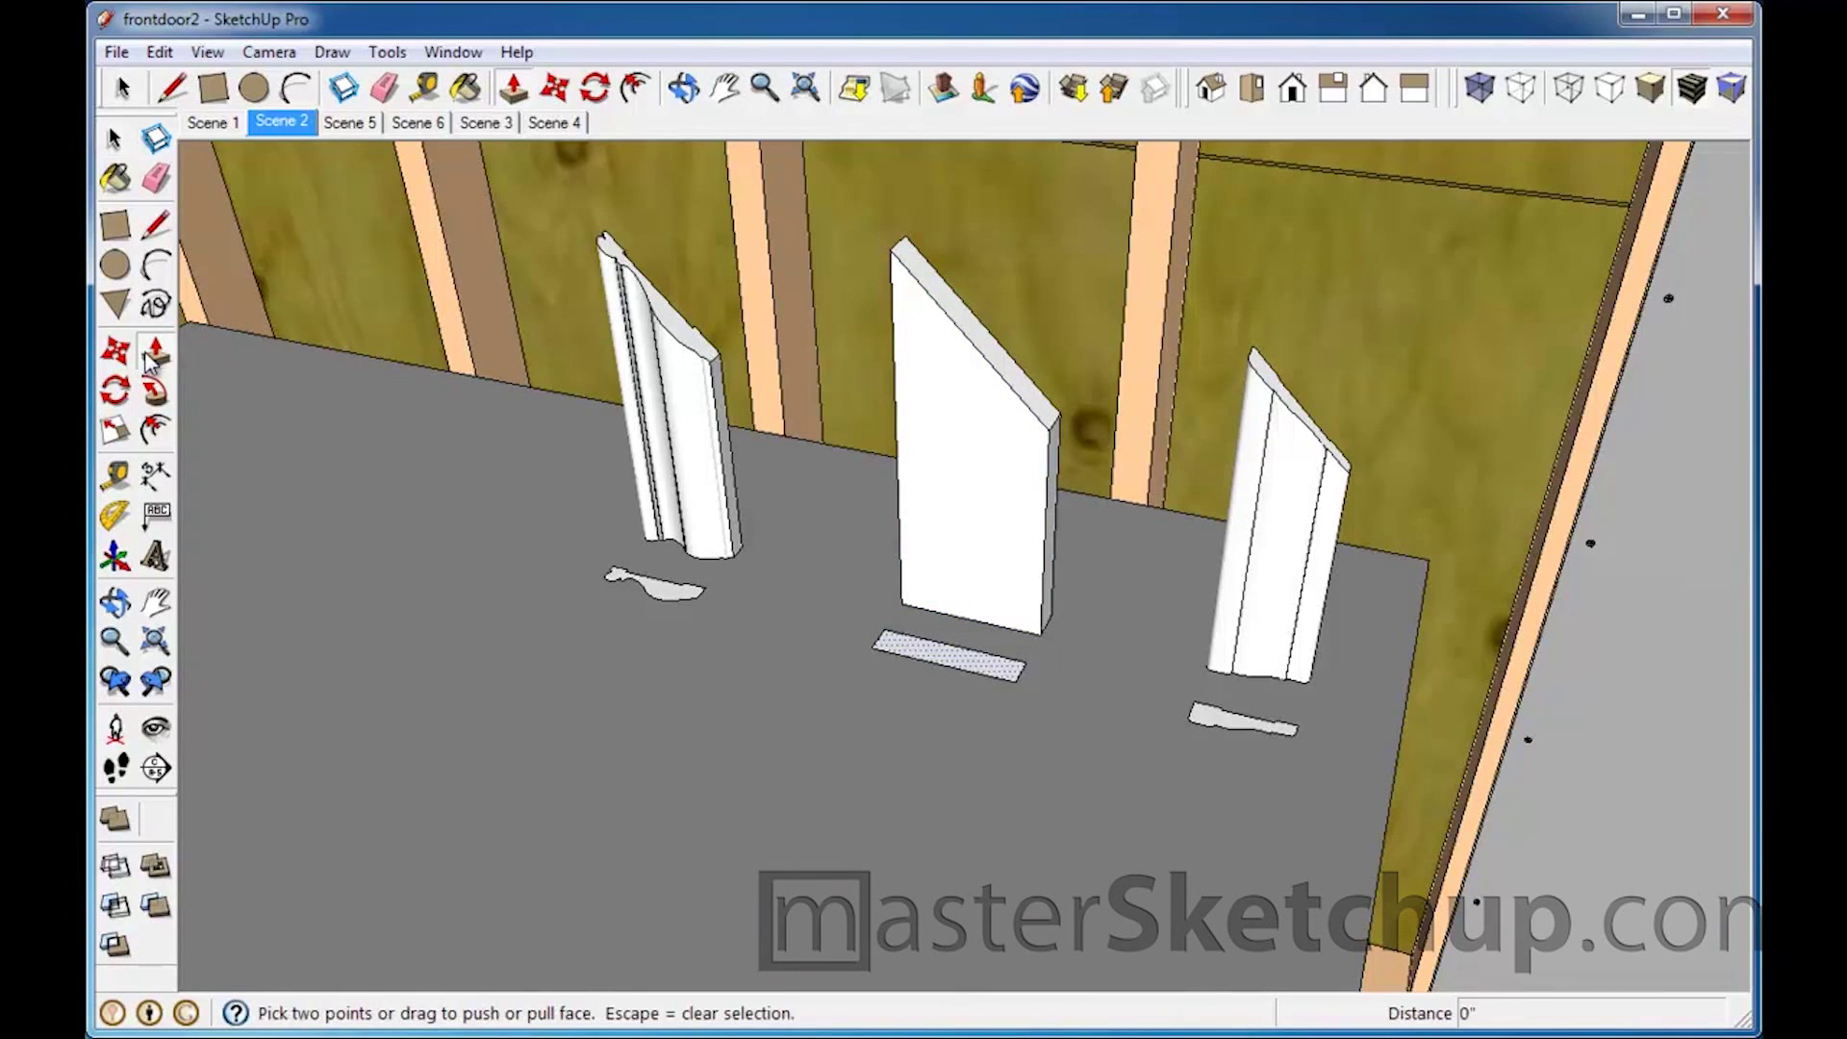
click(999, 656)
click(1046, 433)
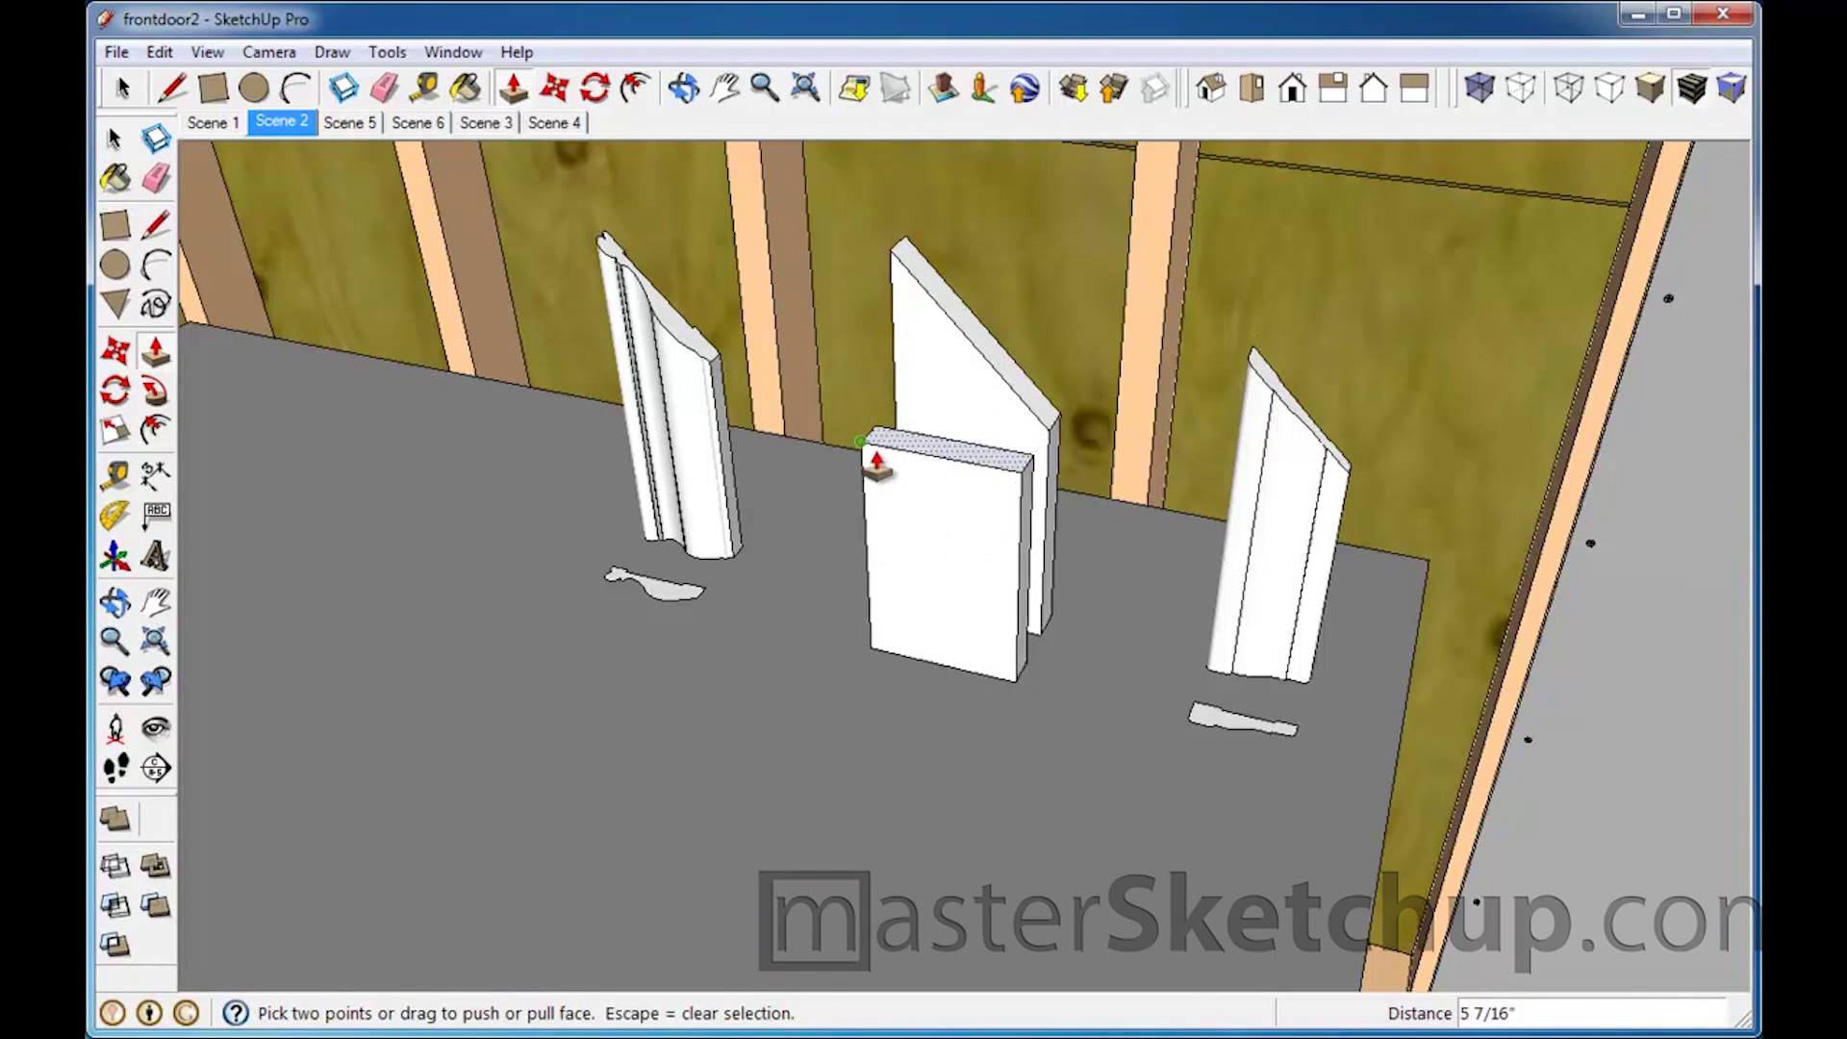
Step: Select one short edge on the extruded board's upper end and measure the board's width with the Tape Measure
click(115, 141)
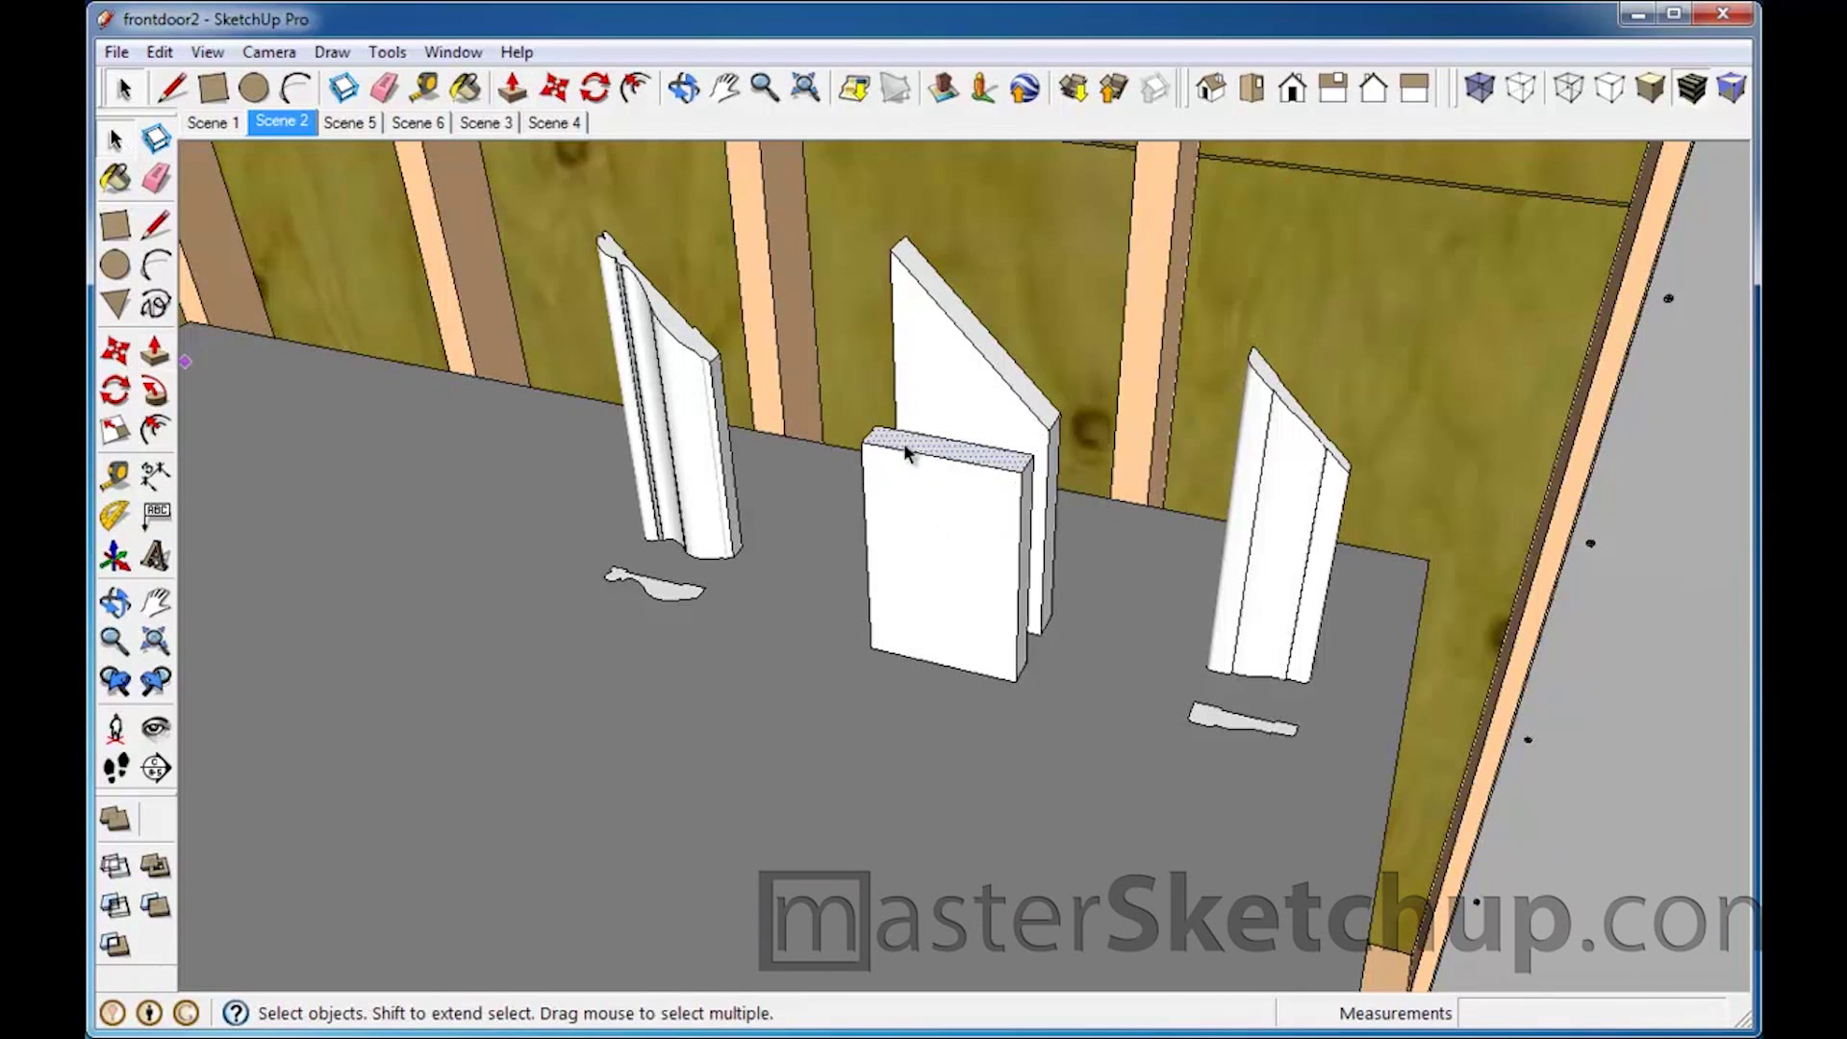
scroll(903, 442, up, 3)
middle_drag(886, 463, 1187, 549)
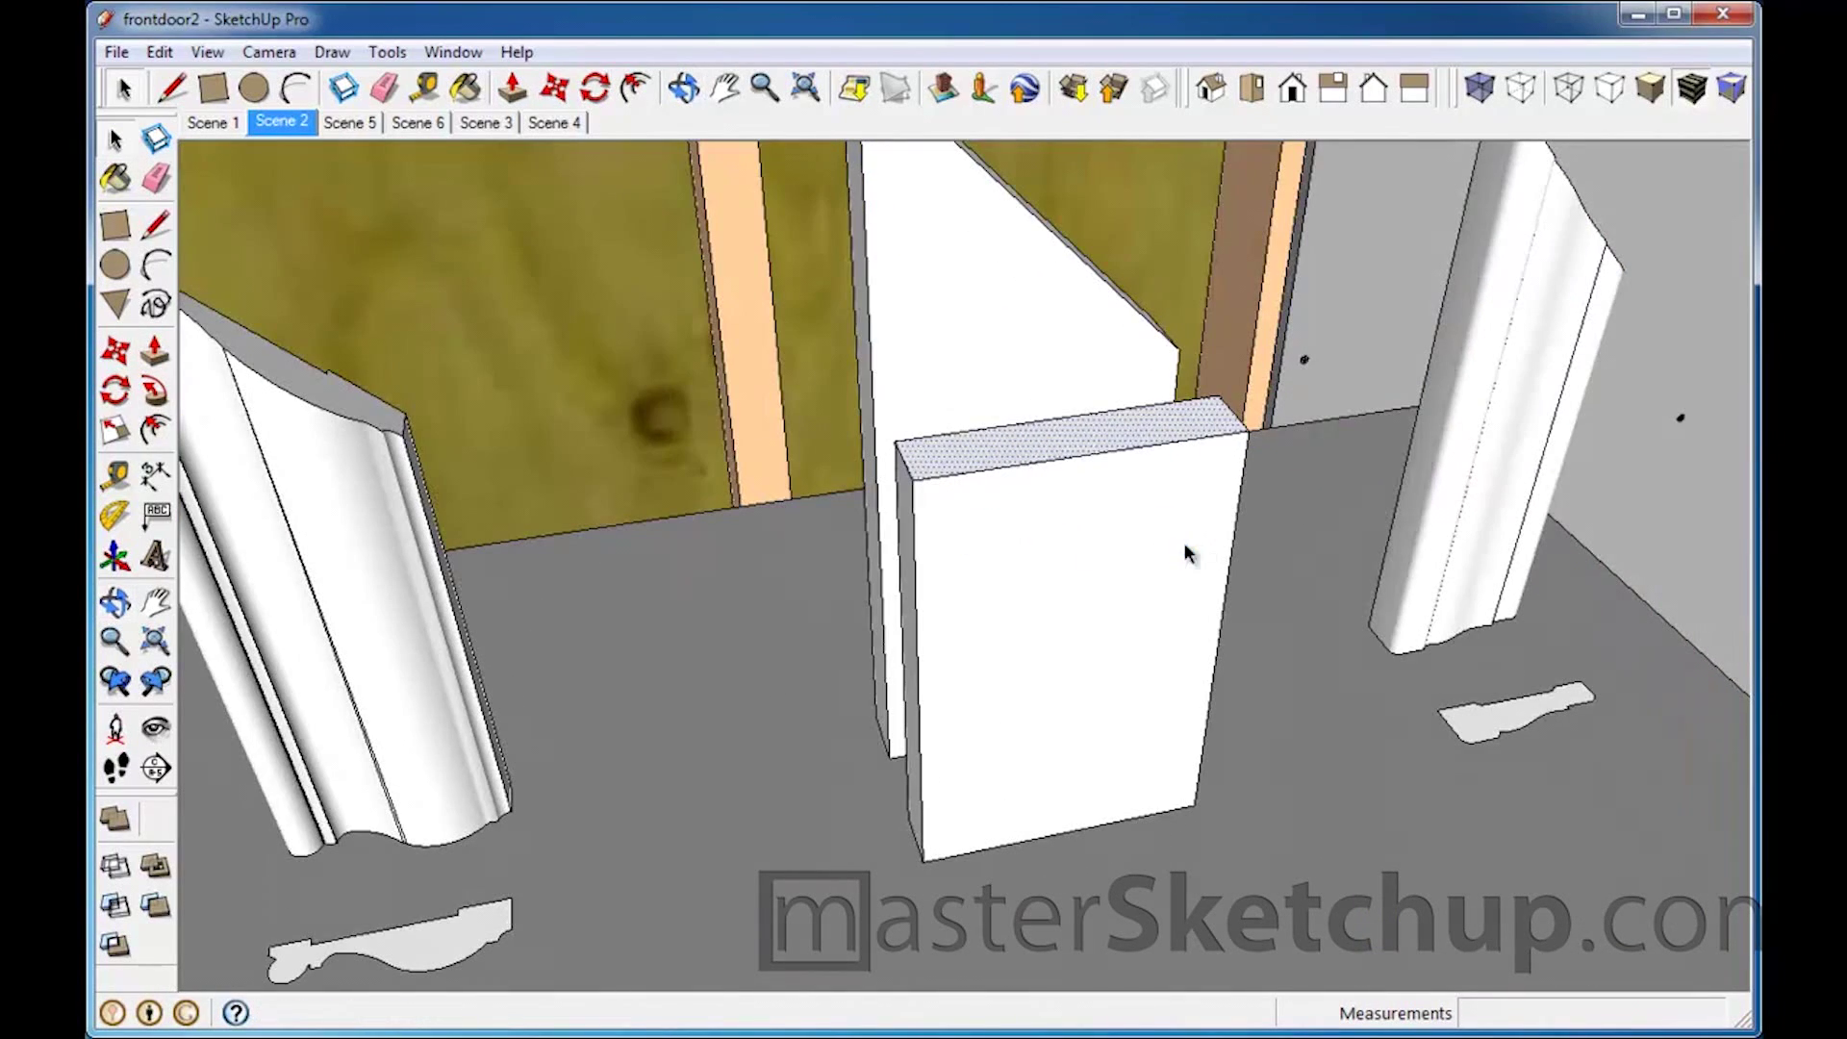
click(907, 466)
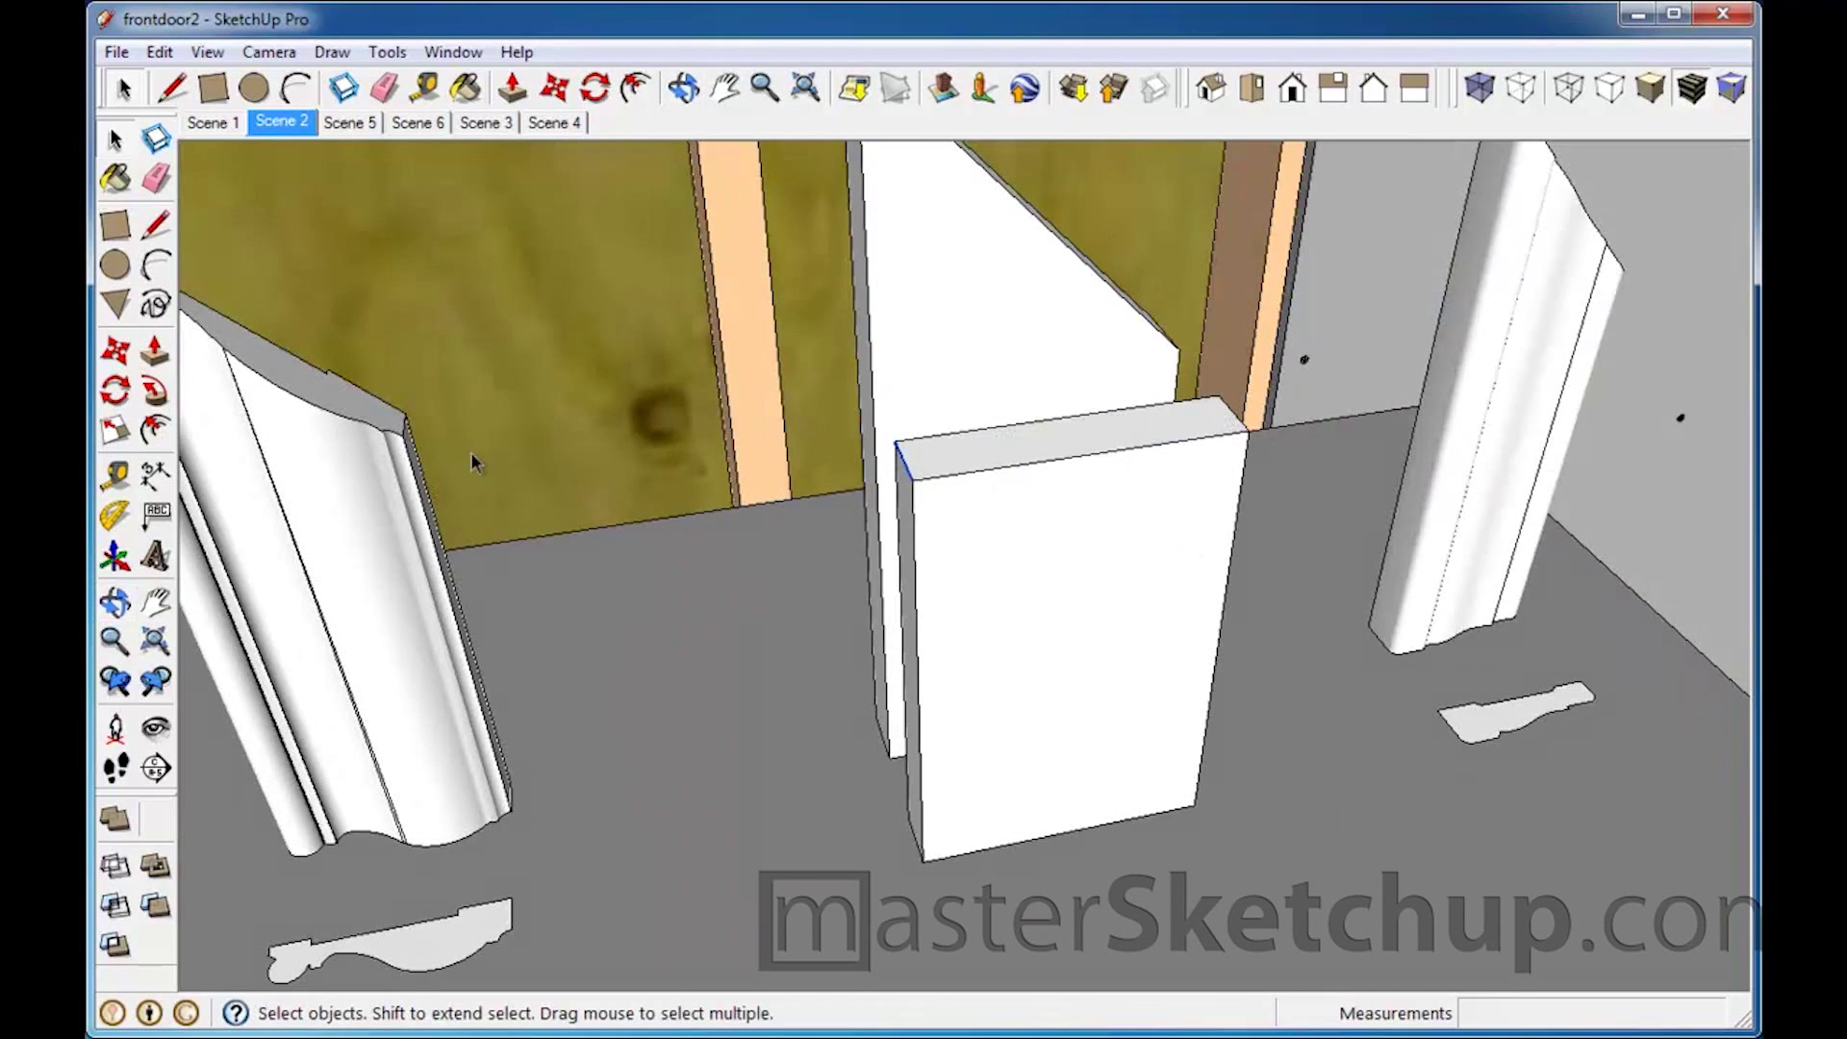
click(115, 476)
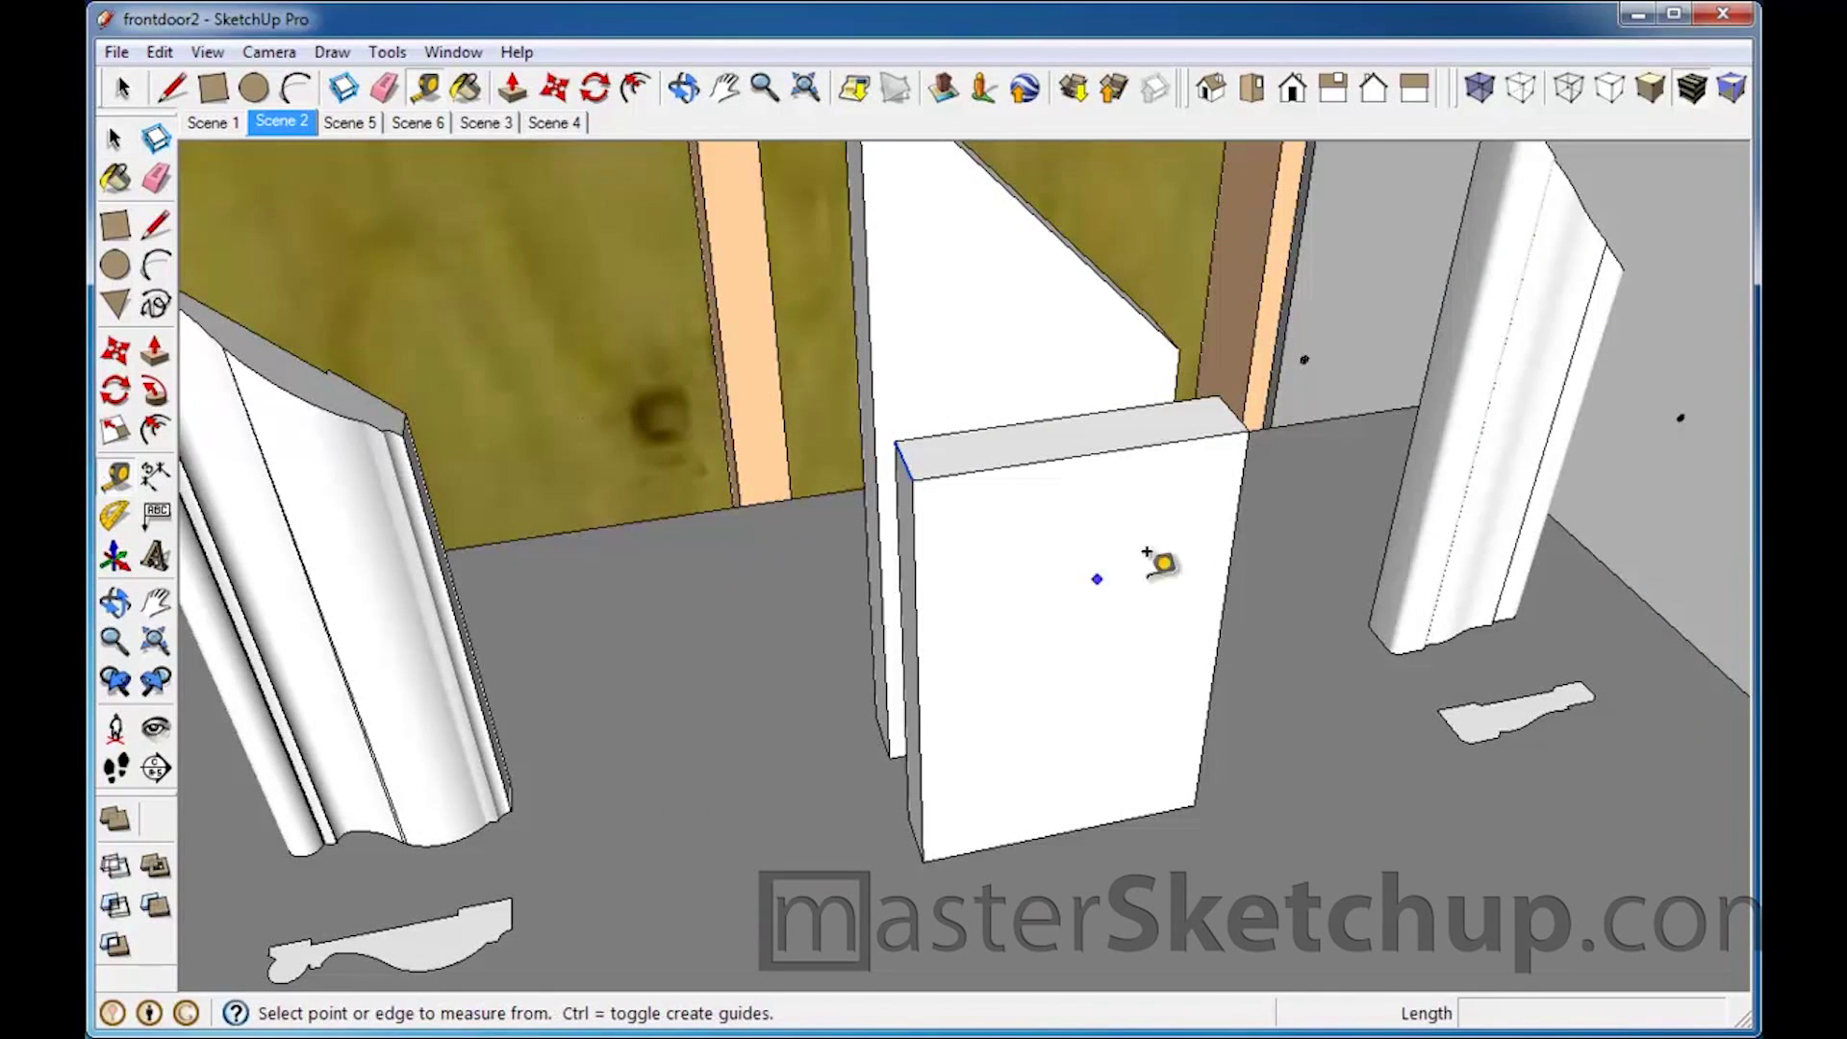
click(1233, 413)
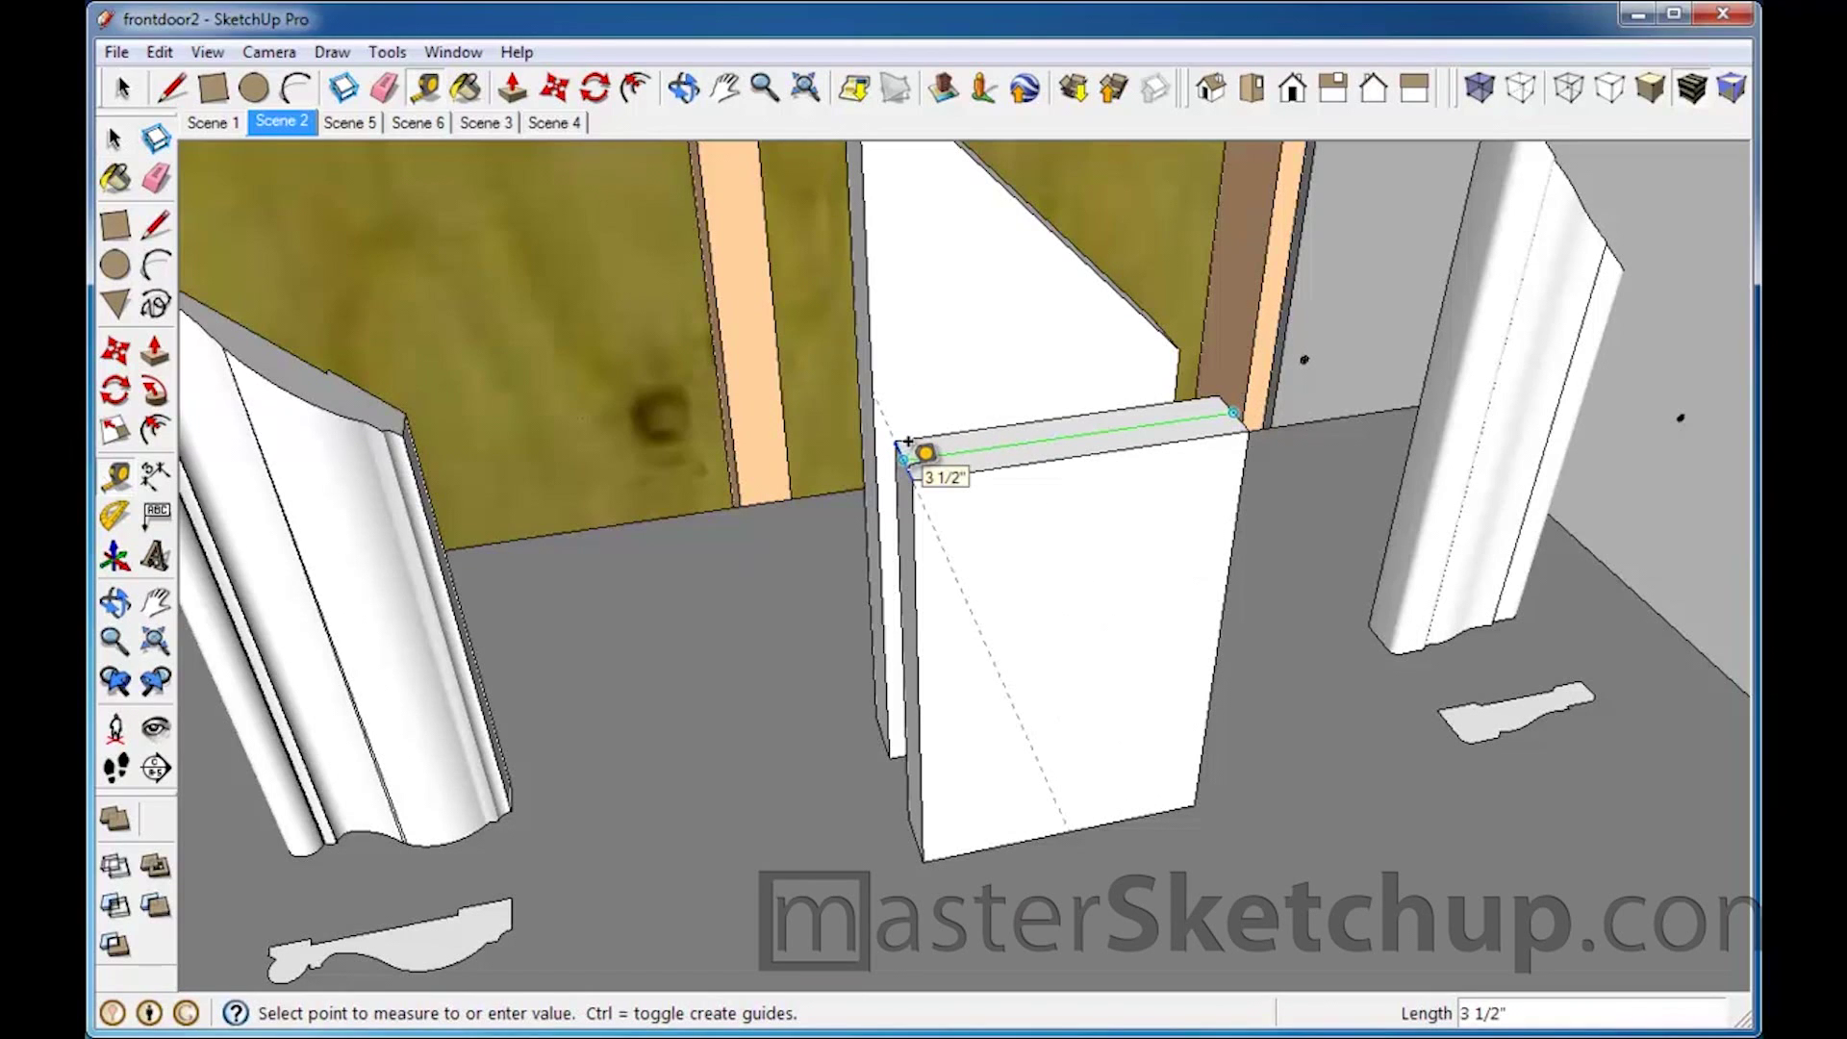
click(1039, 430)
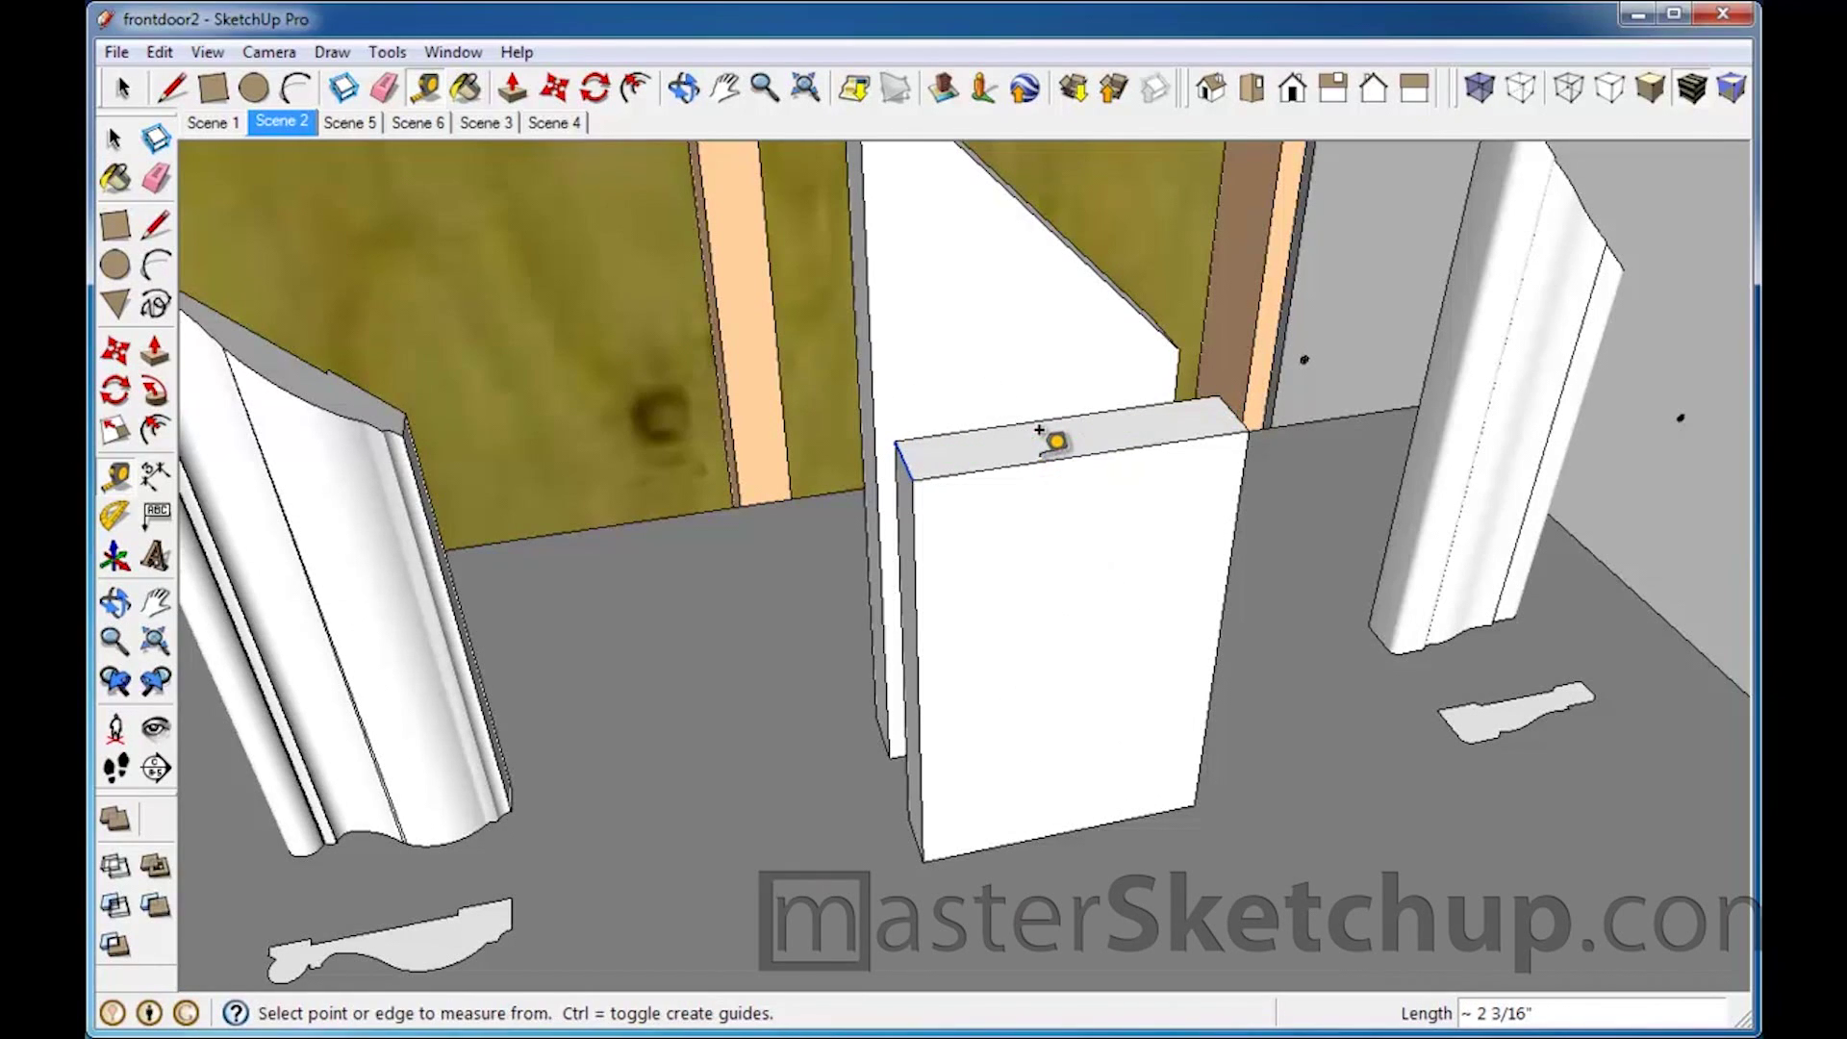
scroll(1001, 630, down, 2)
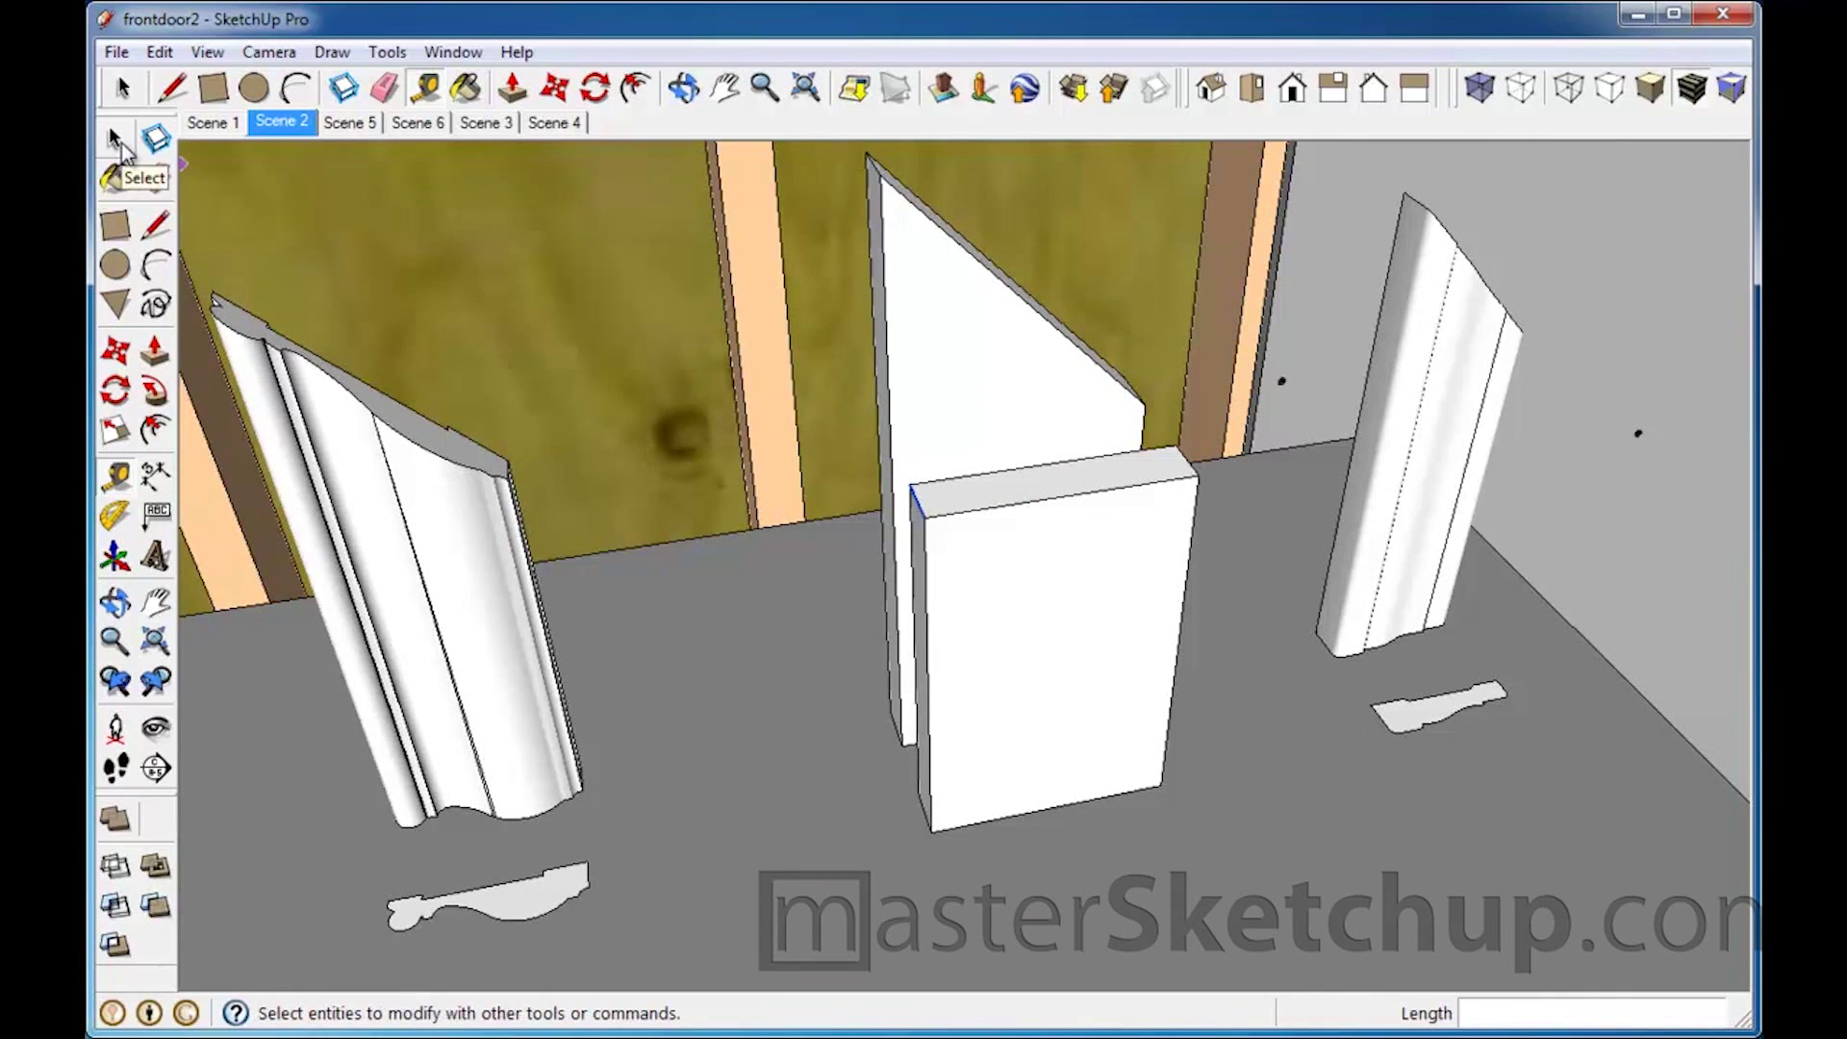
Step: Move the selected short edge 3.5 inches up along the blue axis to form a mitred end on the board
click(114, 142)
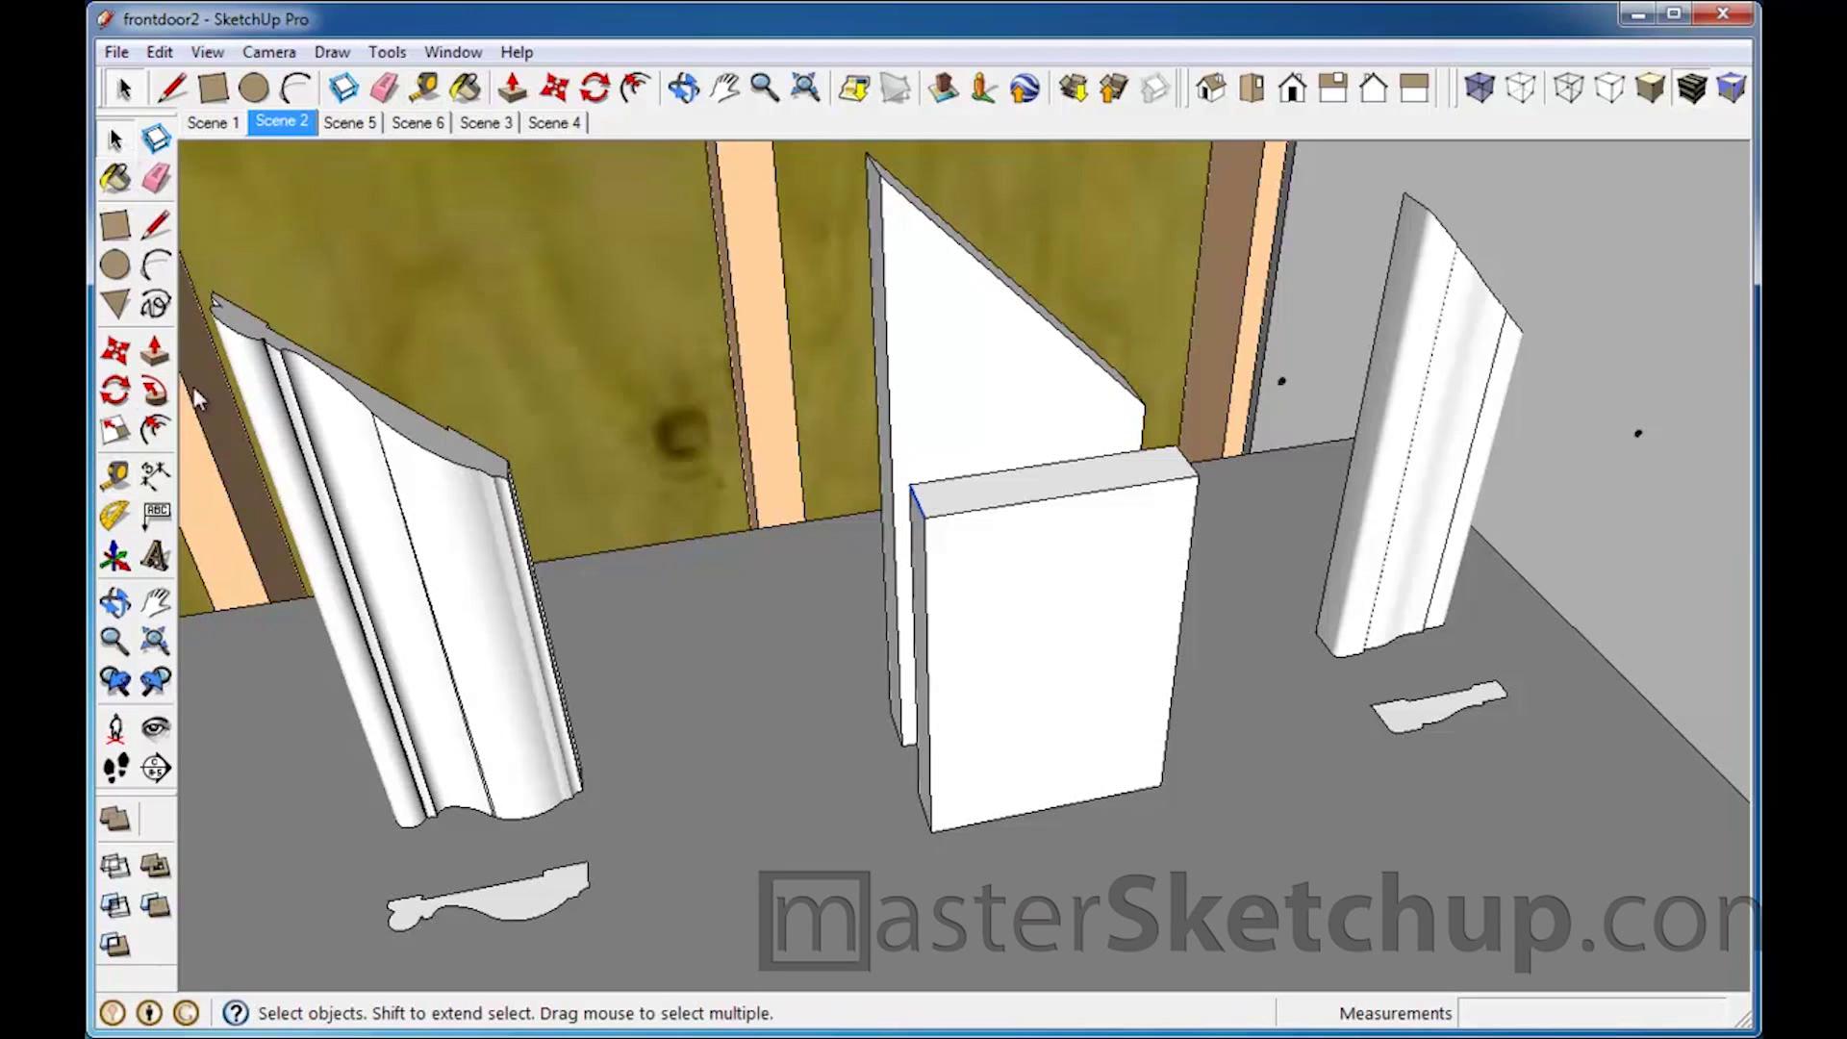
click(115, 350)
scroll(923, 519, up, 3)
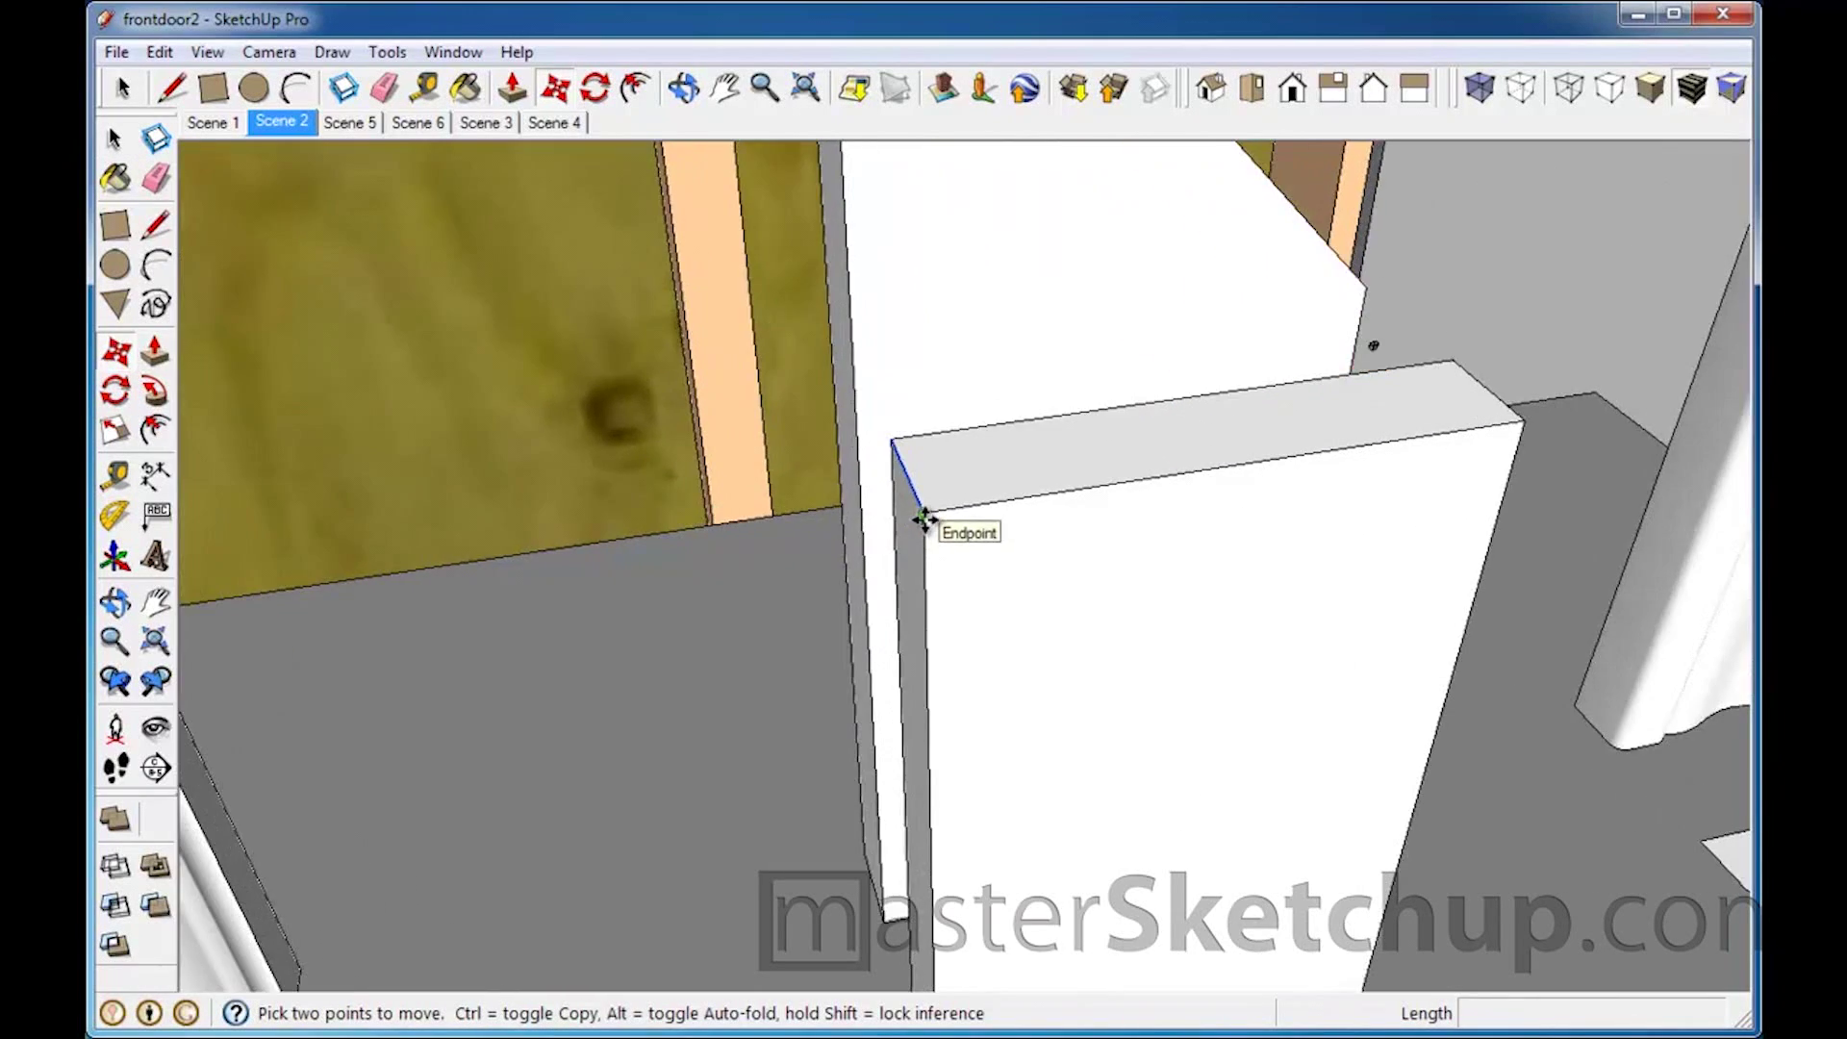
middle_drag(924, 519, 1064, 378)
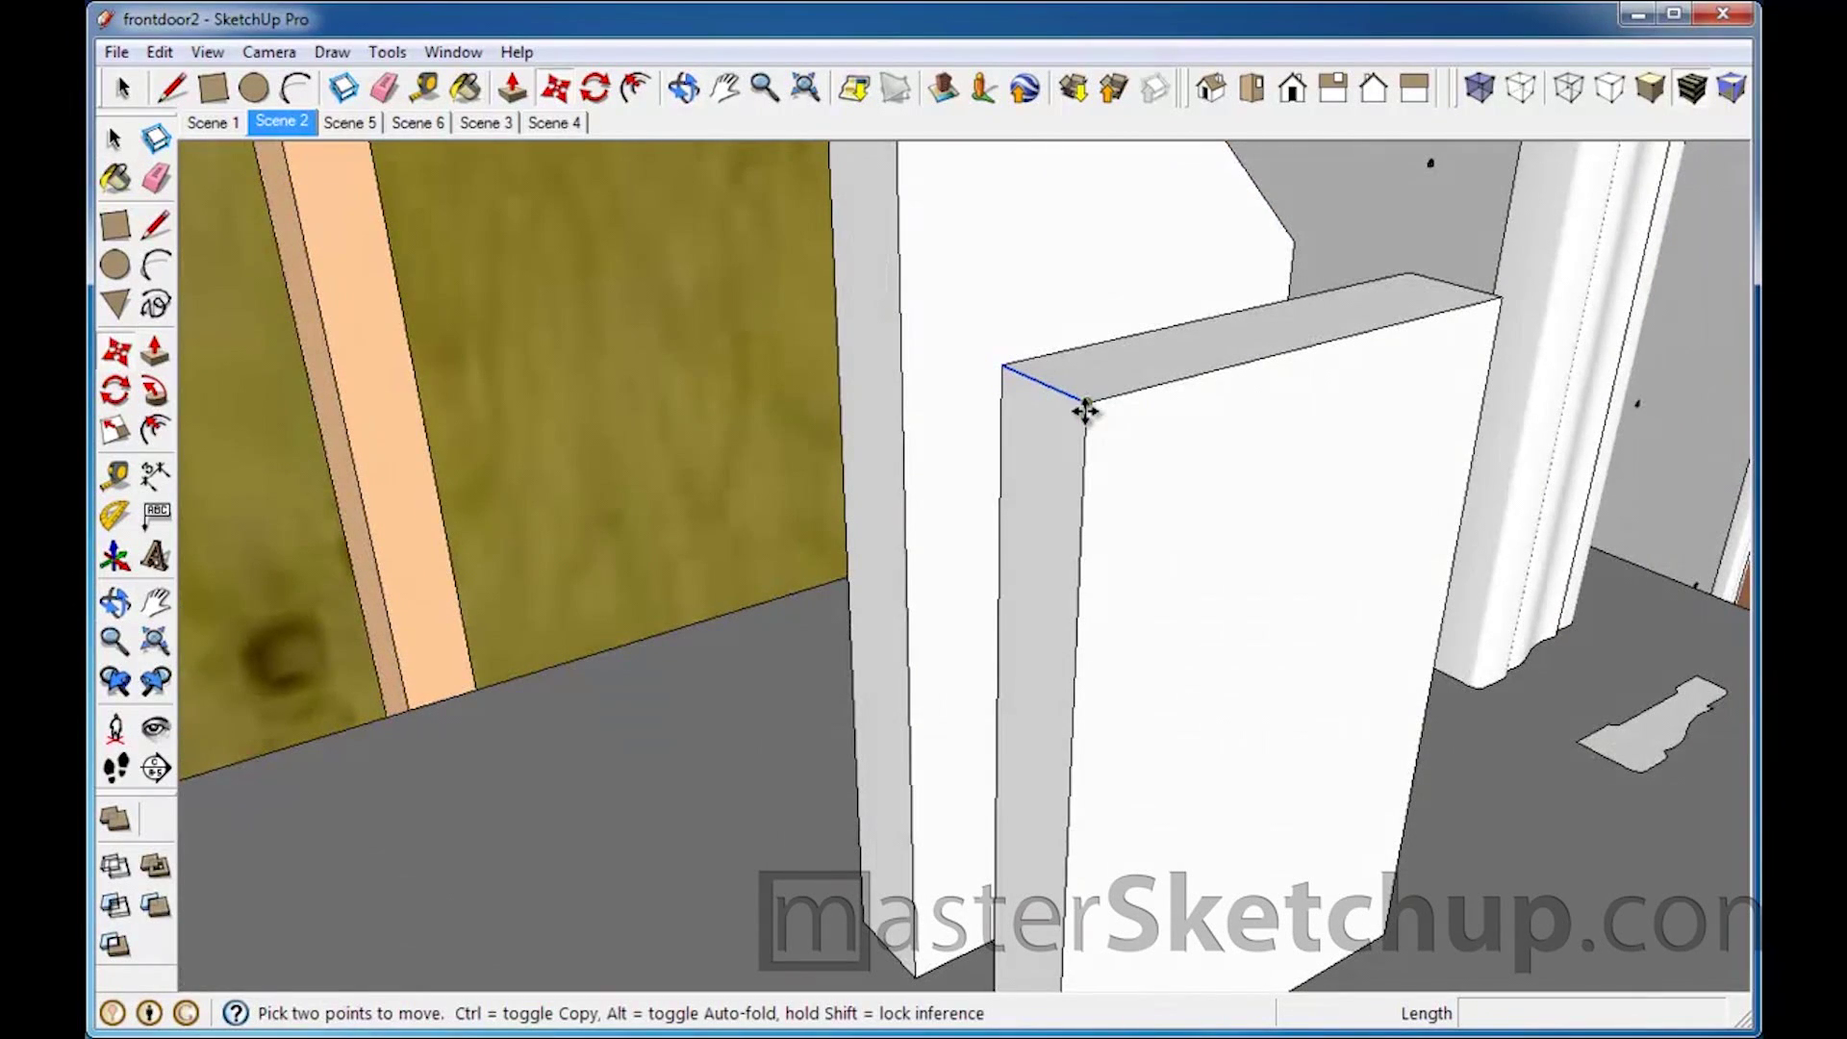
click(1085, 409)
scroll(1064, 684, down, 5)
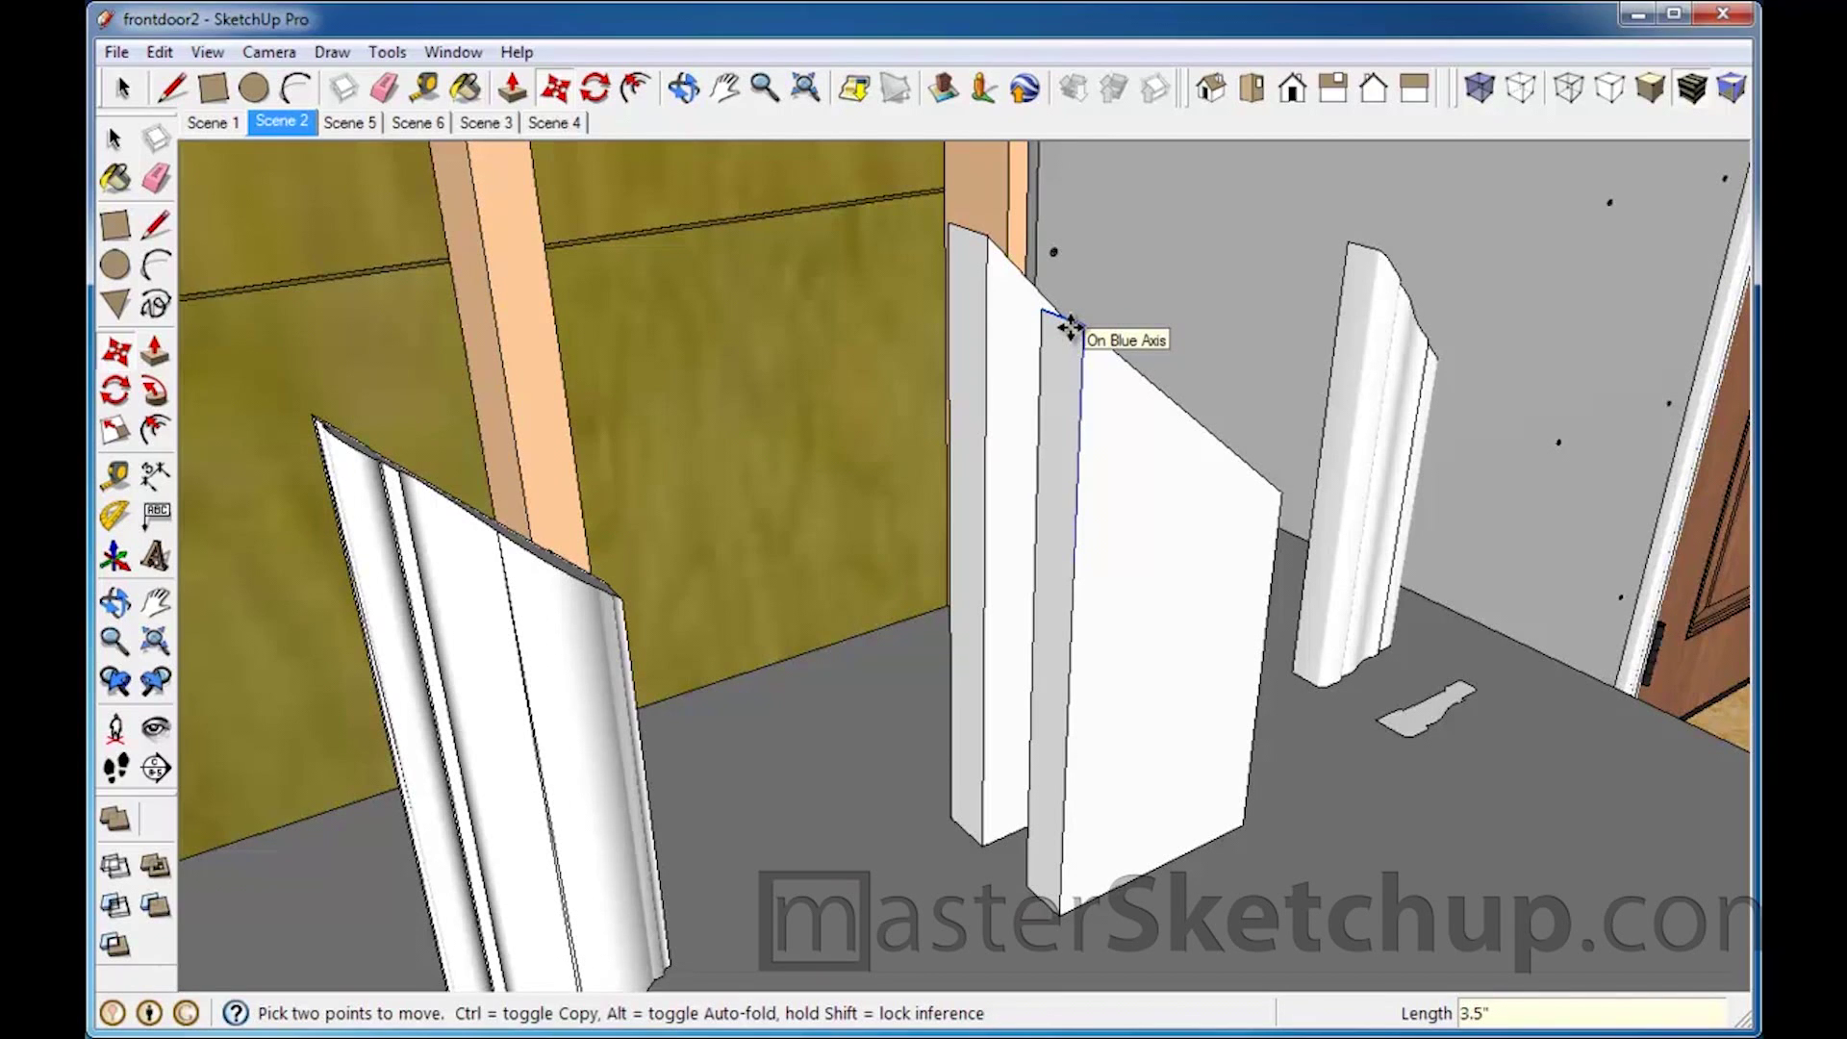
key(Return)
middle_drag(1356, 879, 901, 721)
scroll(901, 721, down, 4)
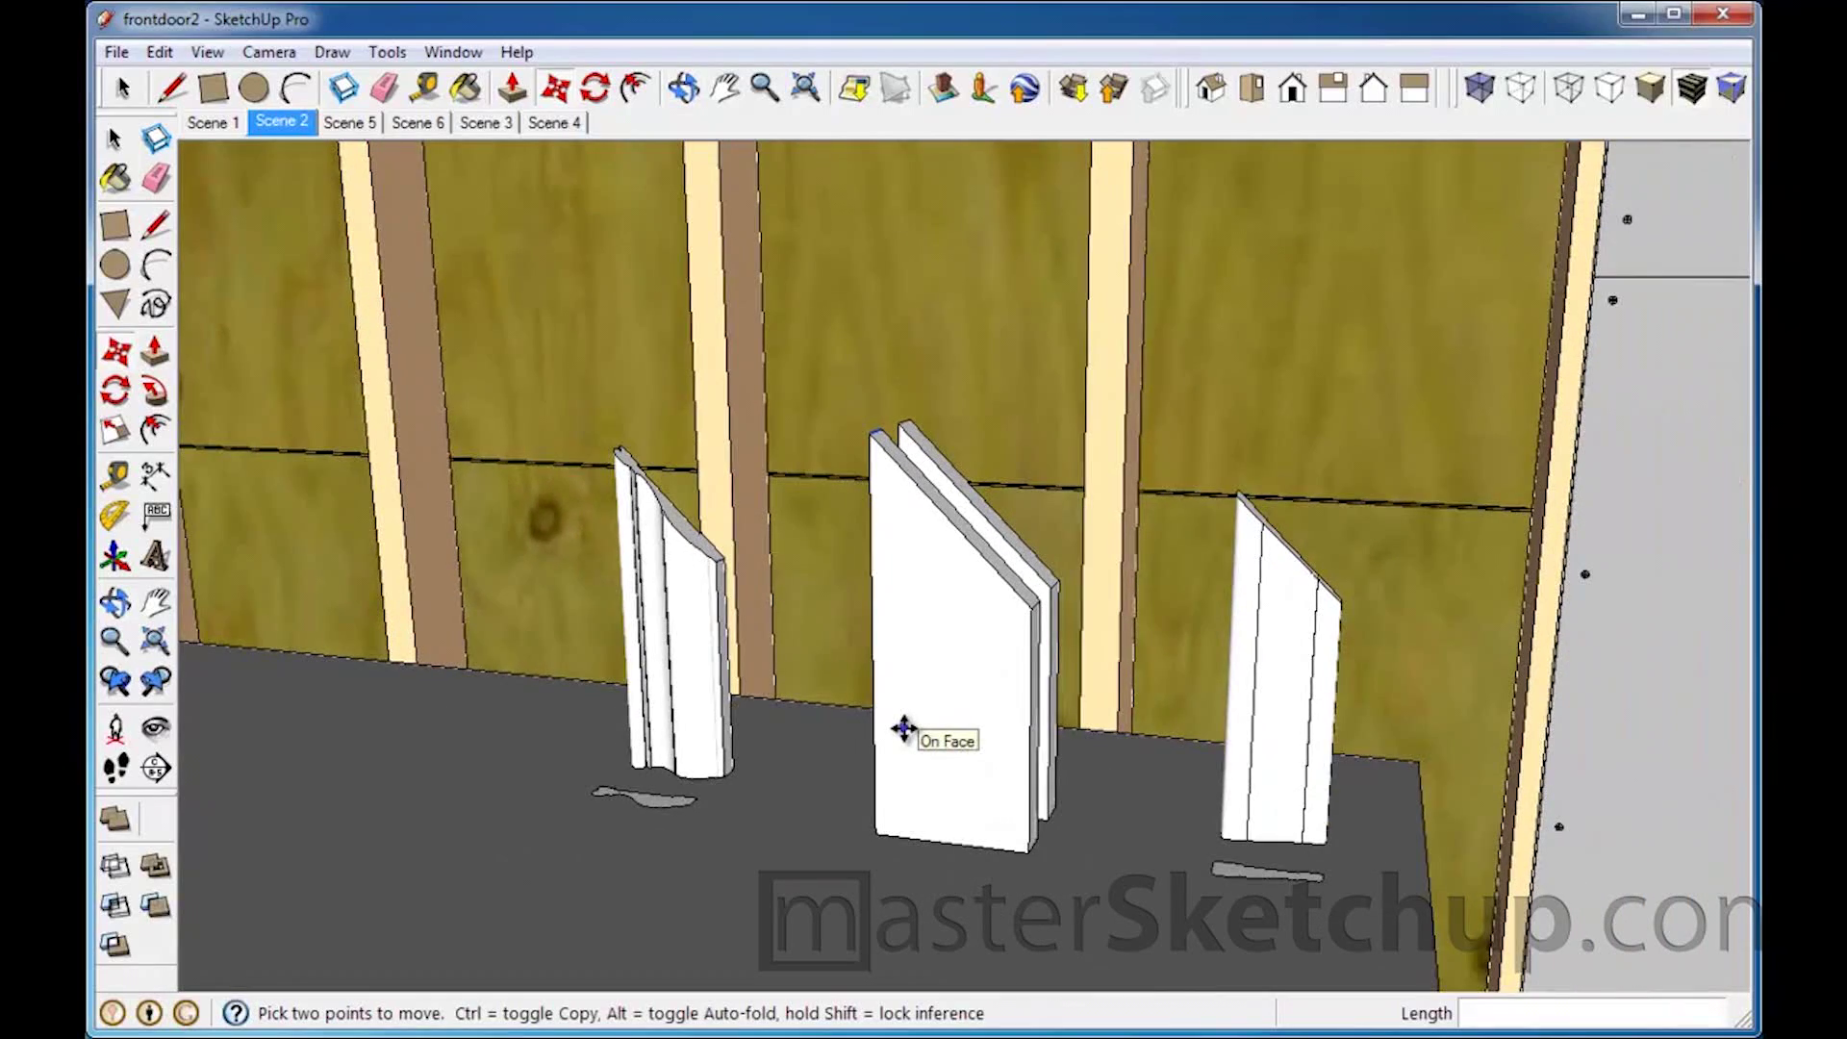
middle_drag(976, 770, 898, 782)
scroll(897, 782, down, 3)
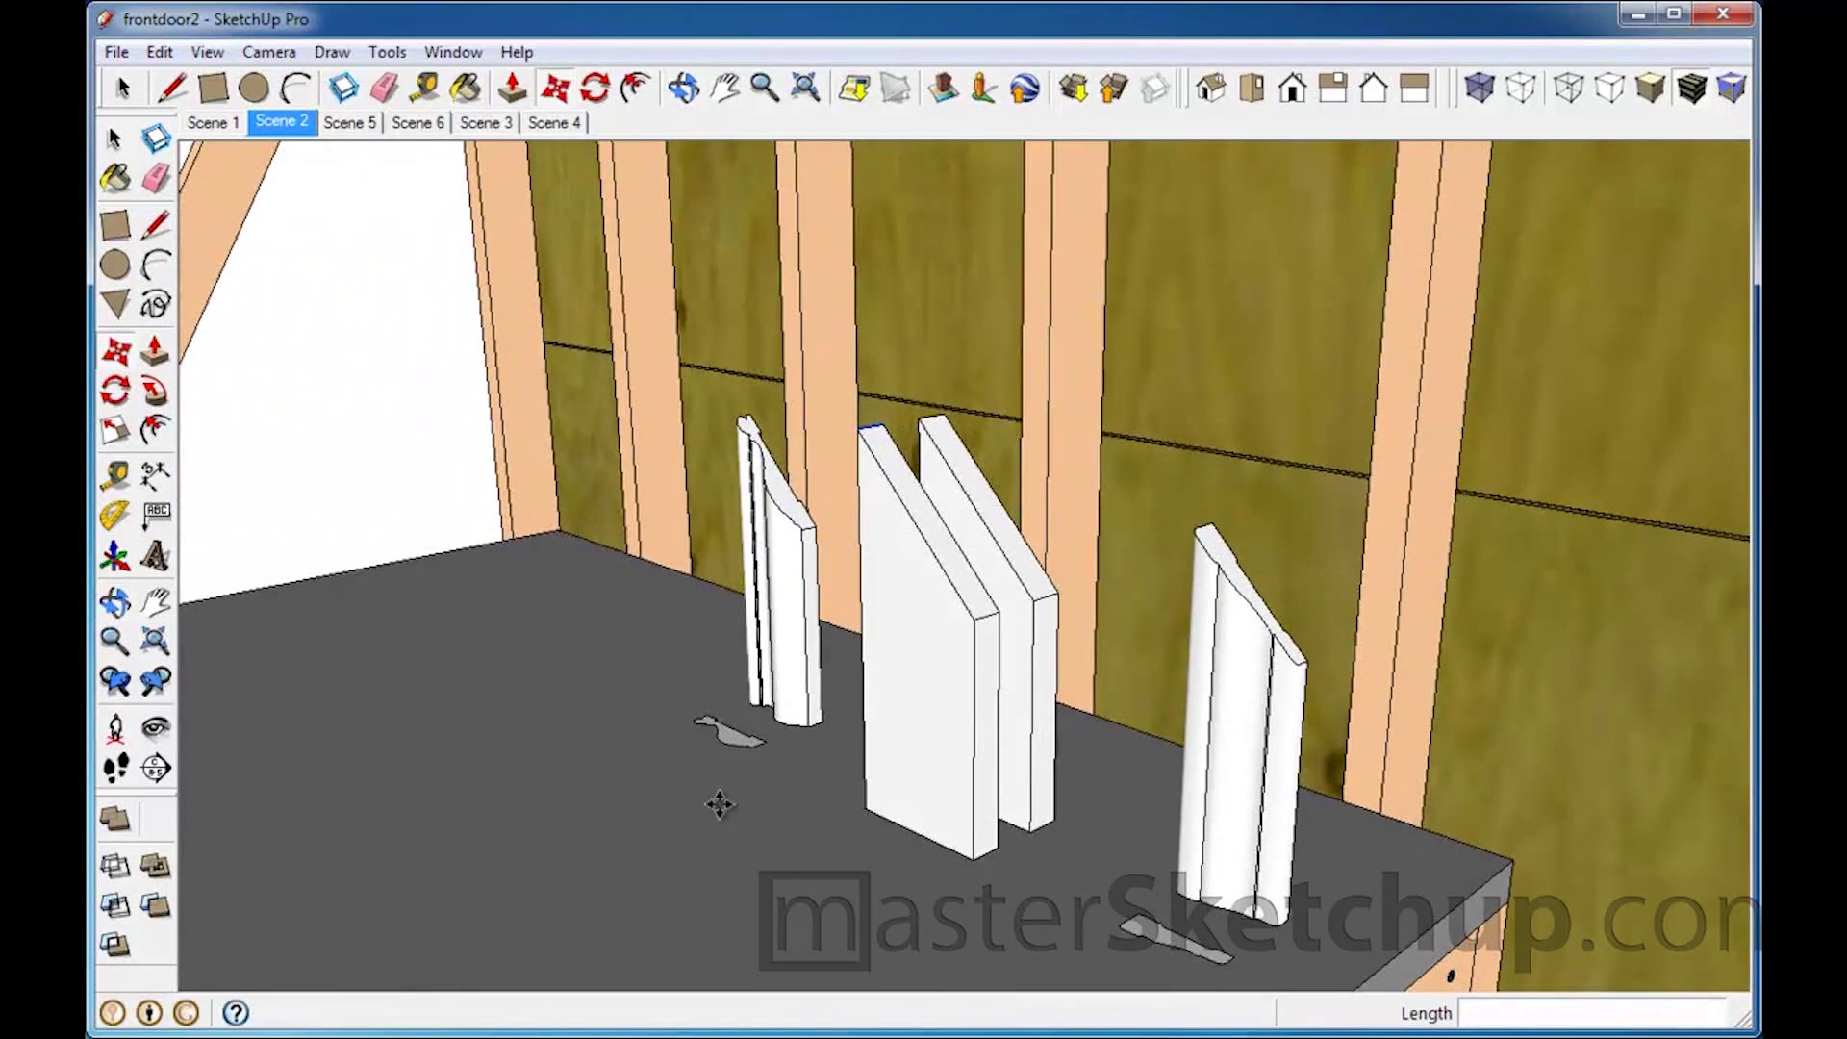
scroll(993, 507, down, 2)
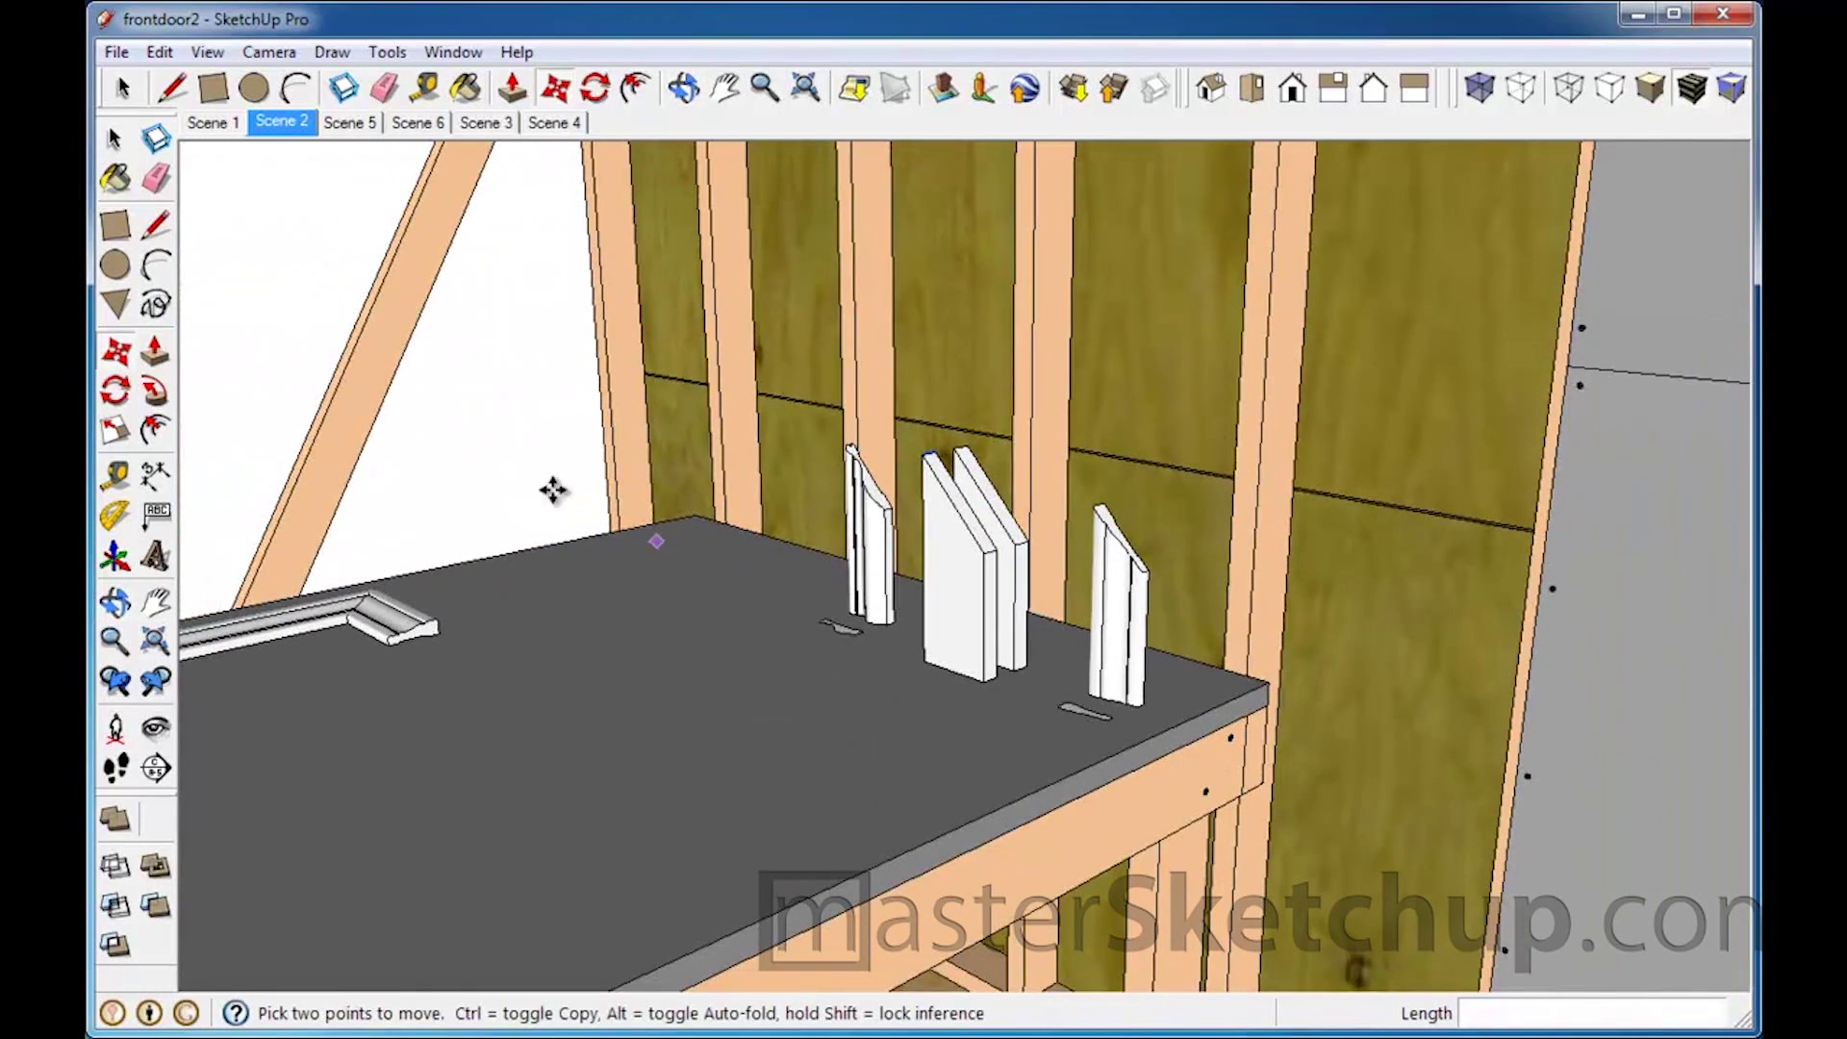
Step: Open the curved casing profile component in front of the workbench sample nearest the table's end for editing
click(113, 141)
scroll(1097, 721, up, 6)
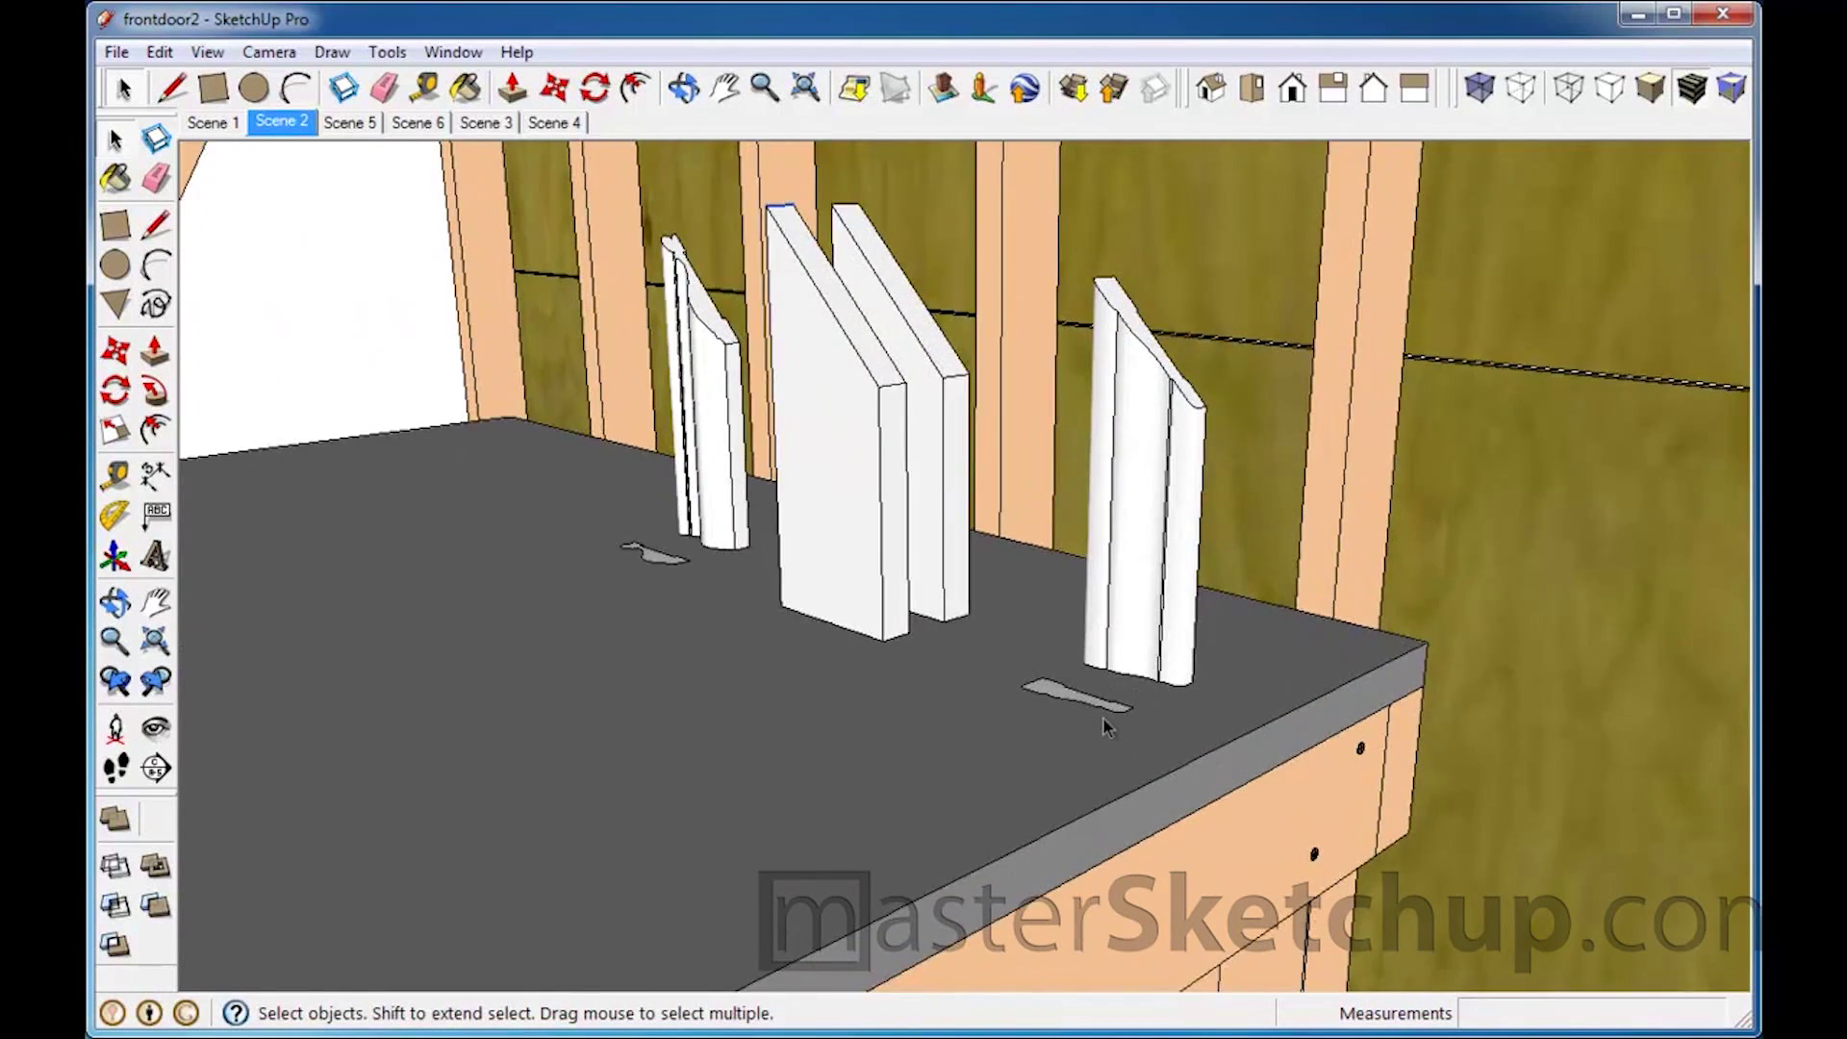
scroll(1114, 840, up, 2)
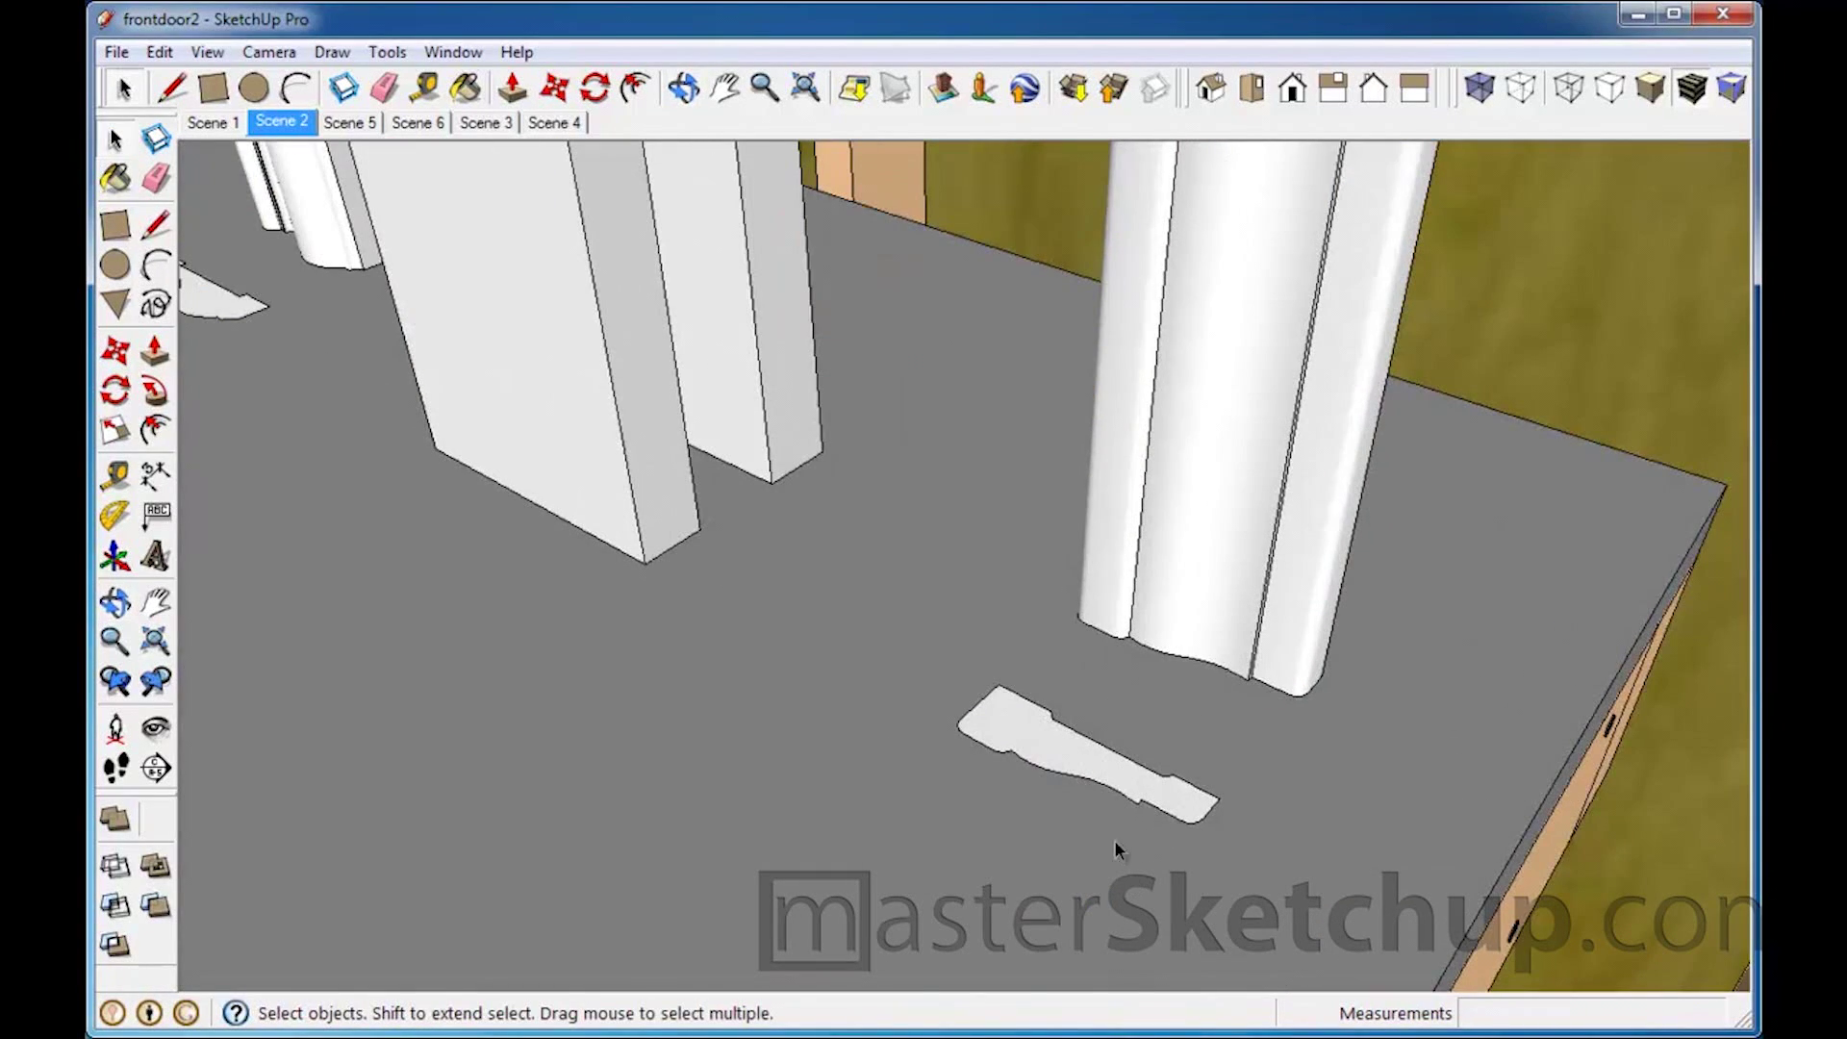
click(1111, 781)
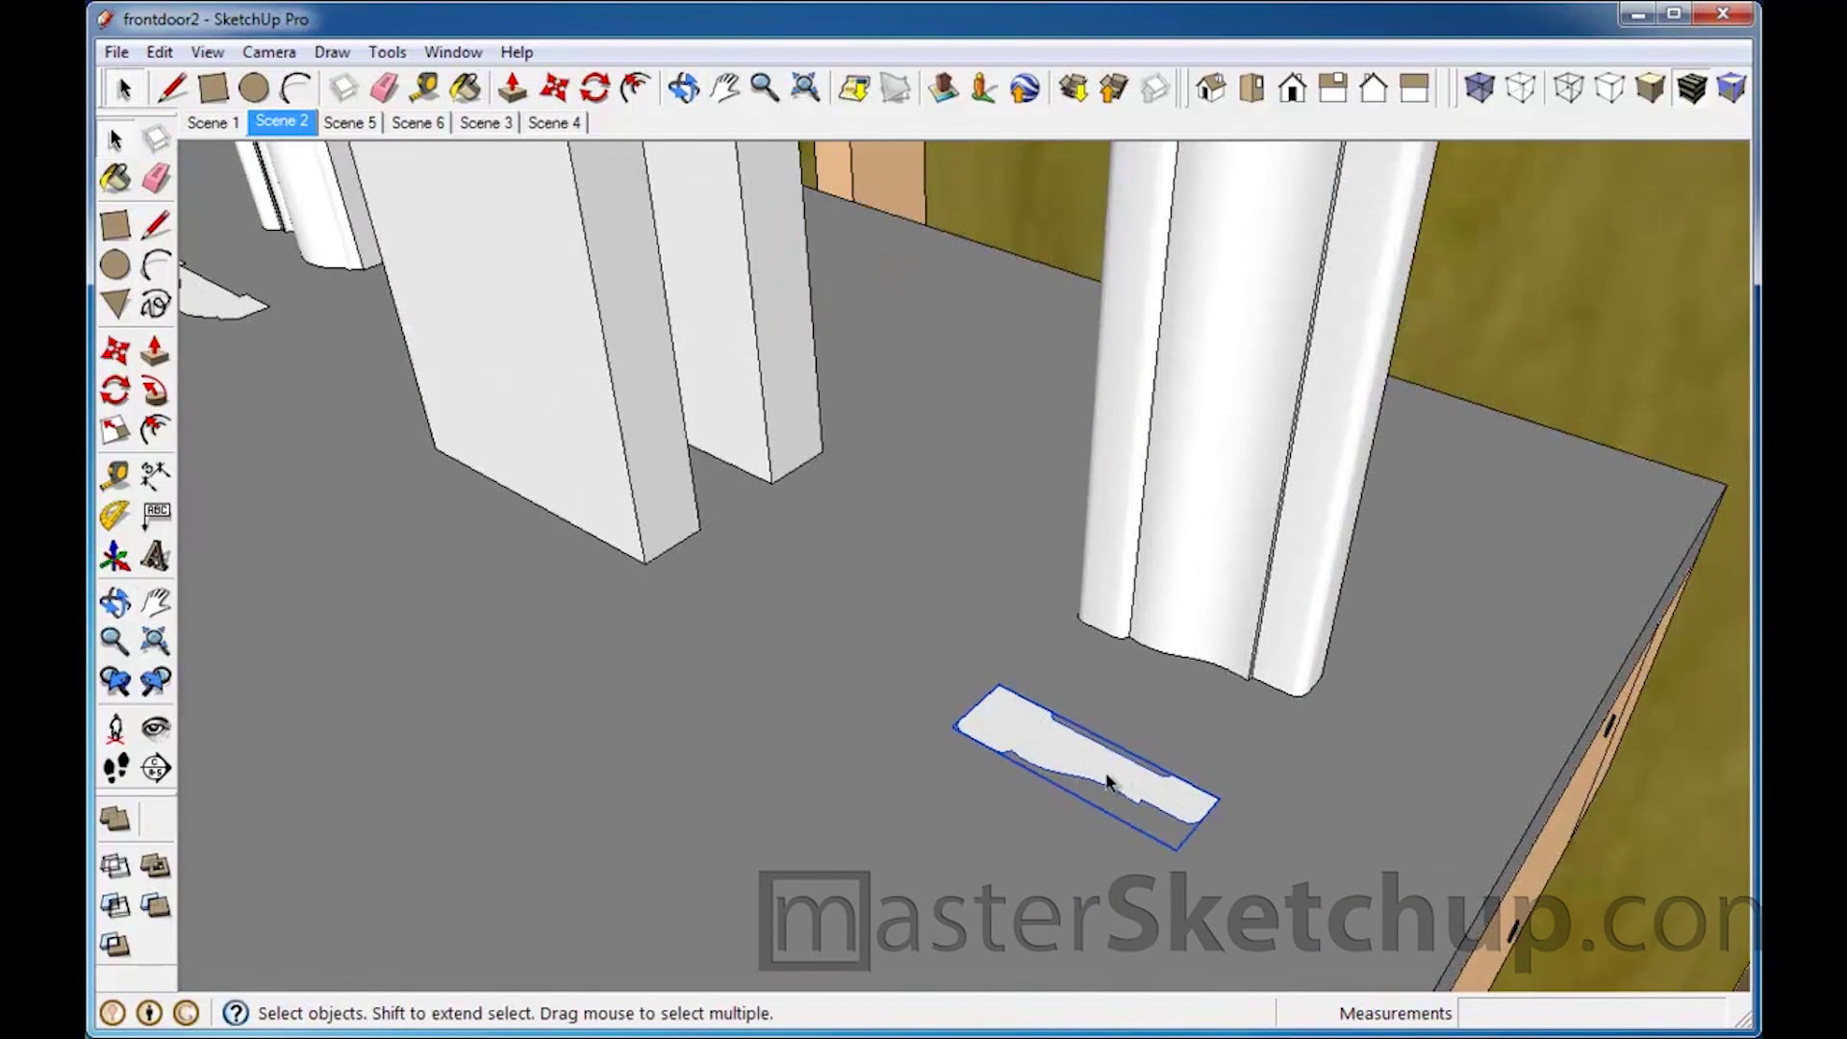
middle_drag(1127, 749, 779, 812)
scroll(857, 828, up, 4)
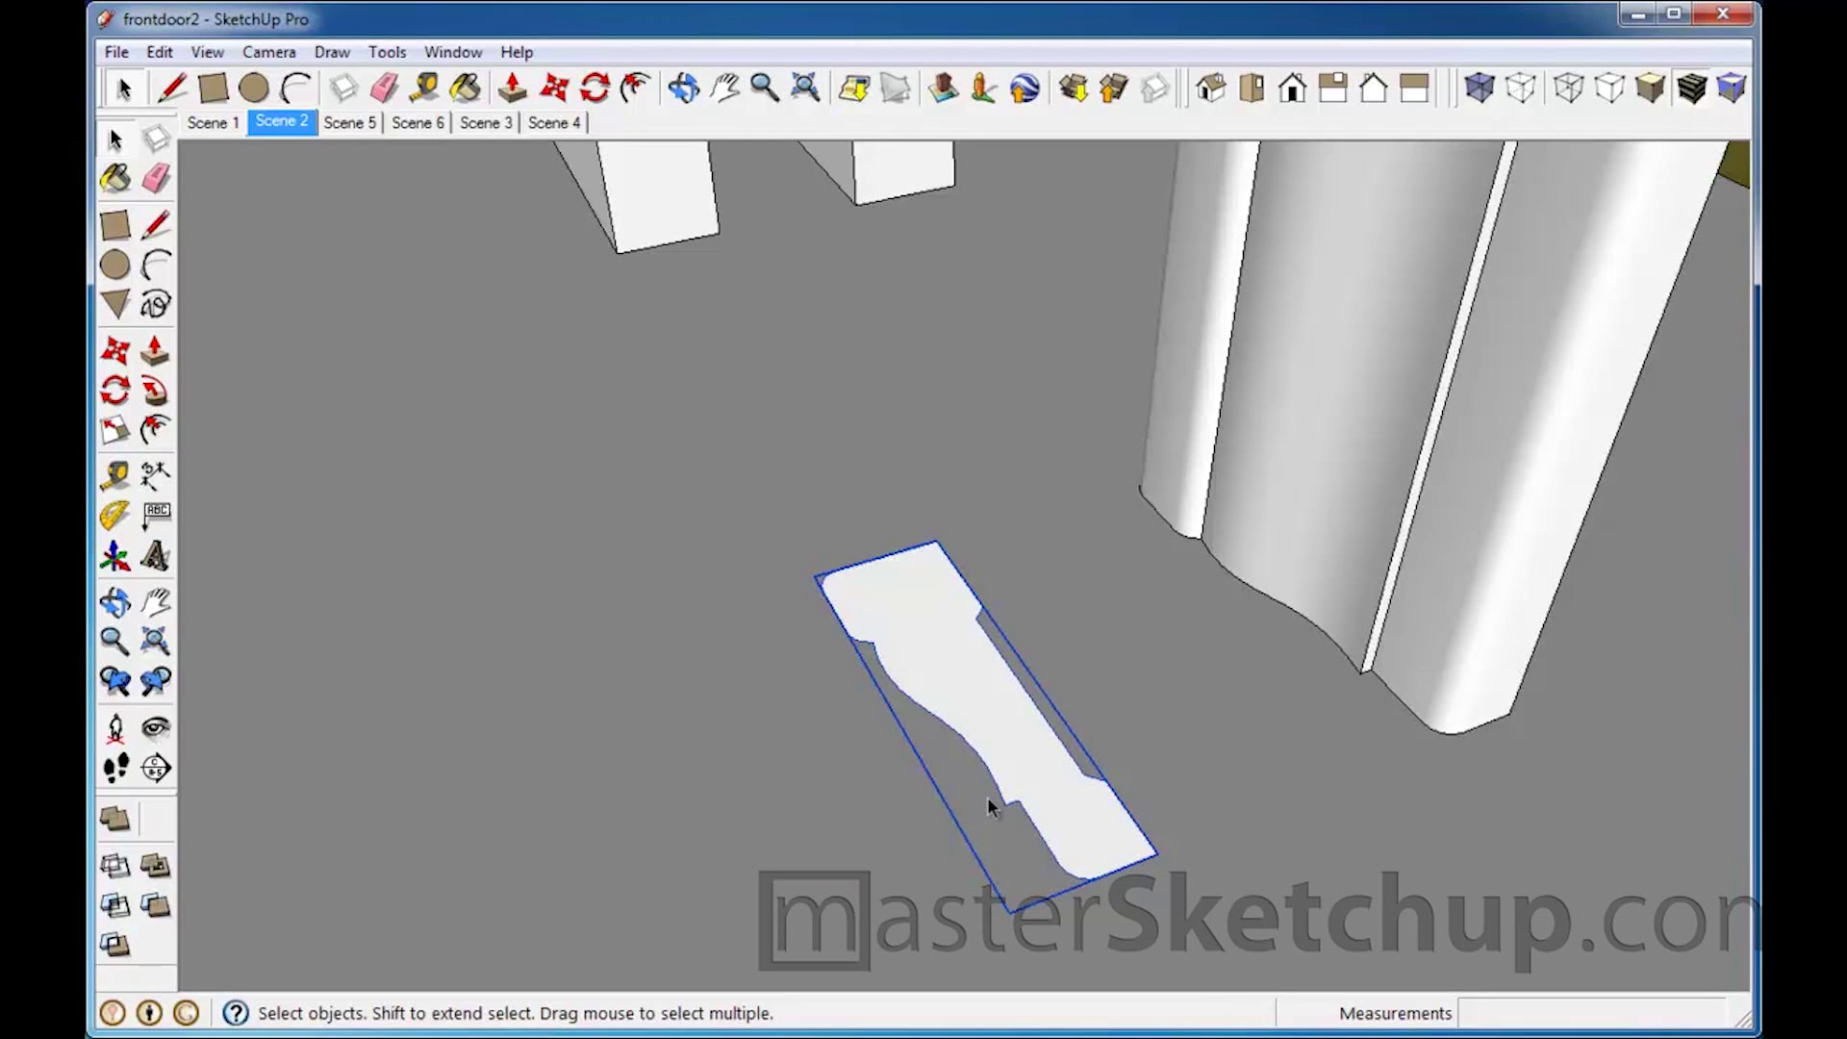
middle_drag(987, 806, 1127, 811)
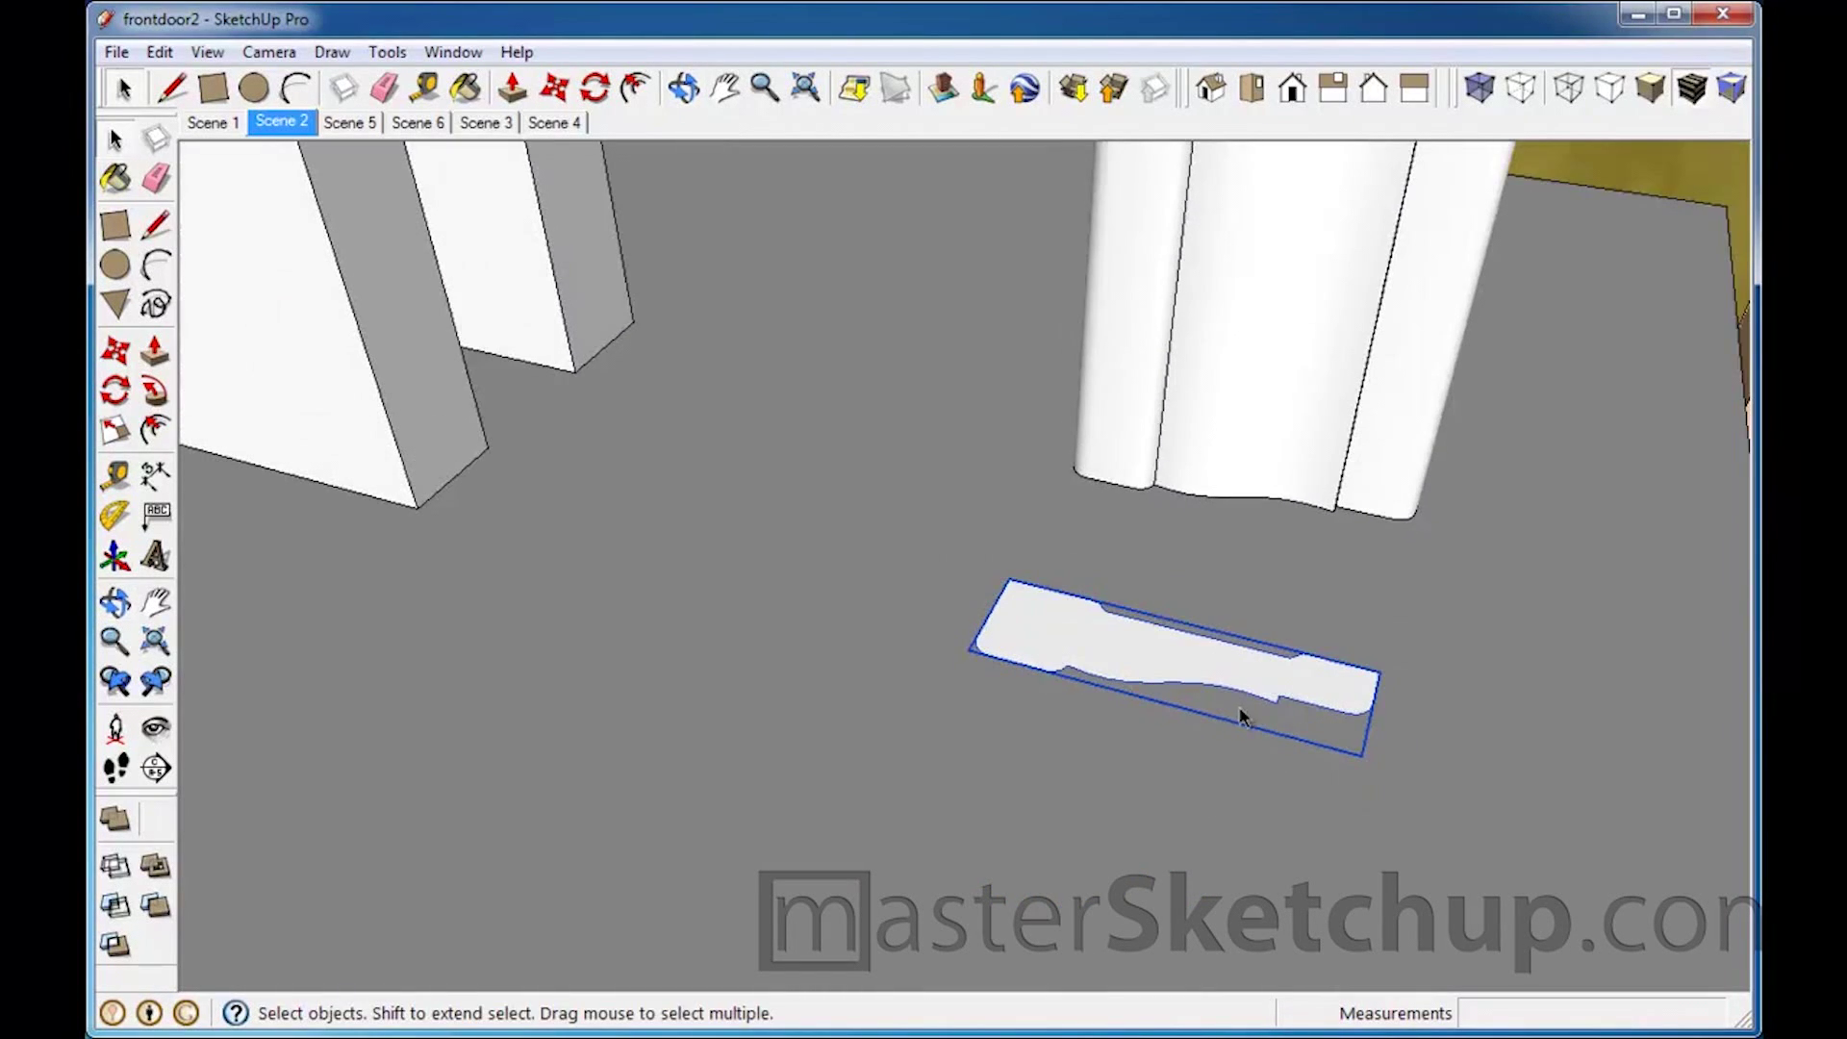
middle_drag(1239, 716, 1055, 750)
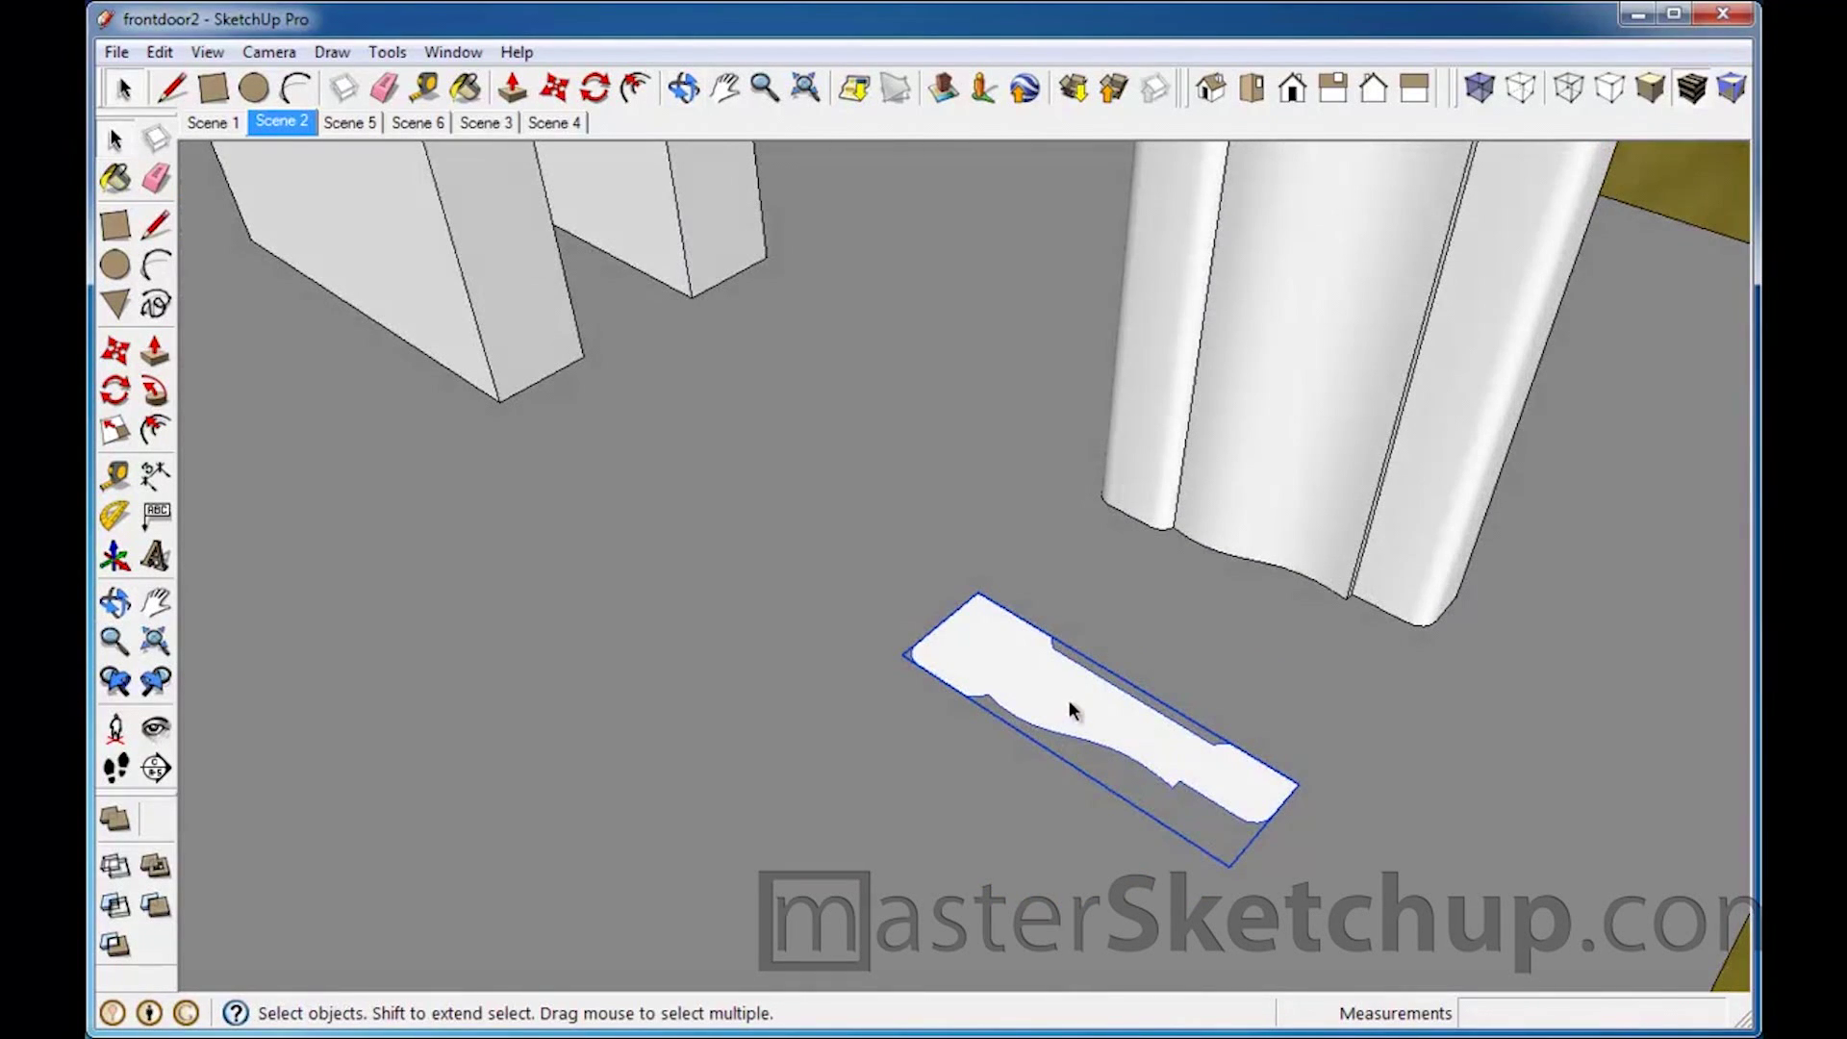
double_click(1070, 702)
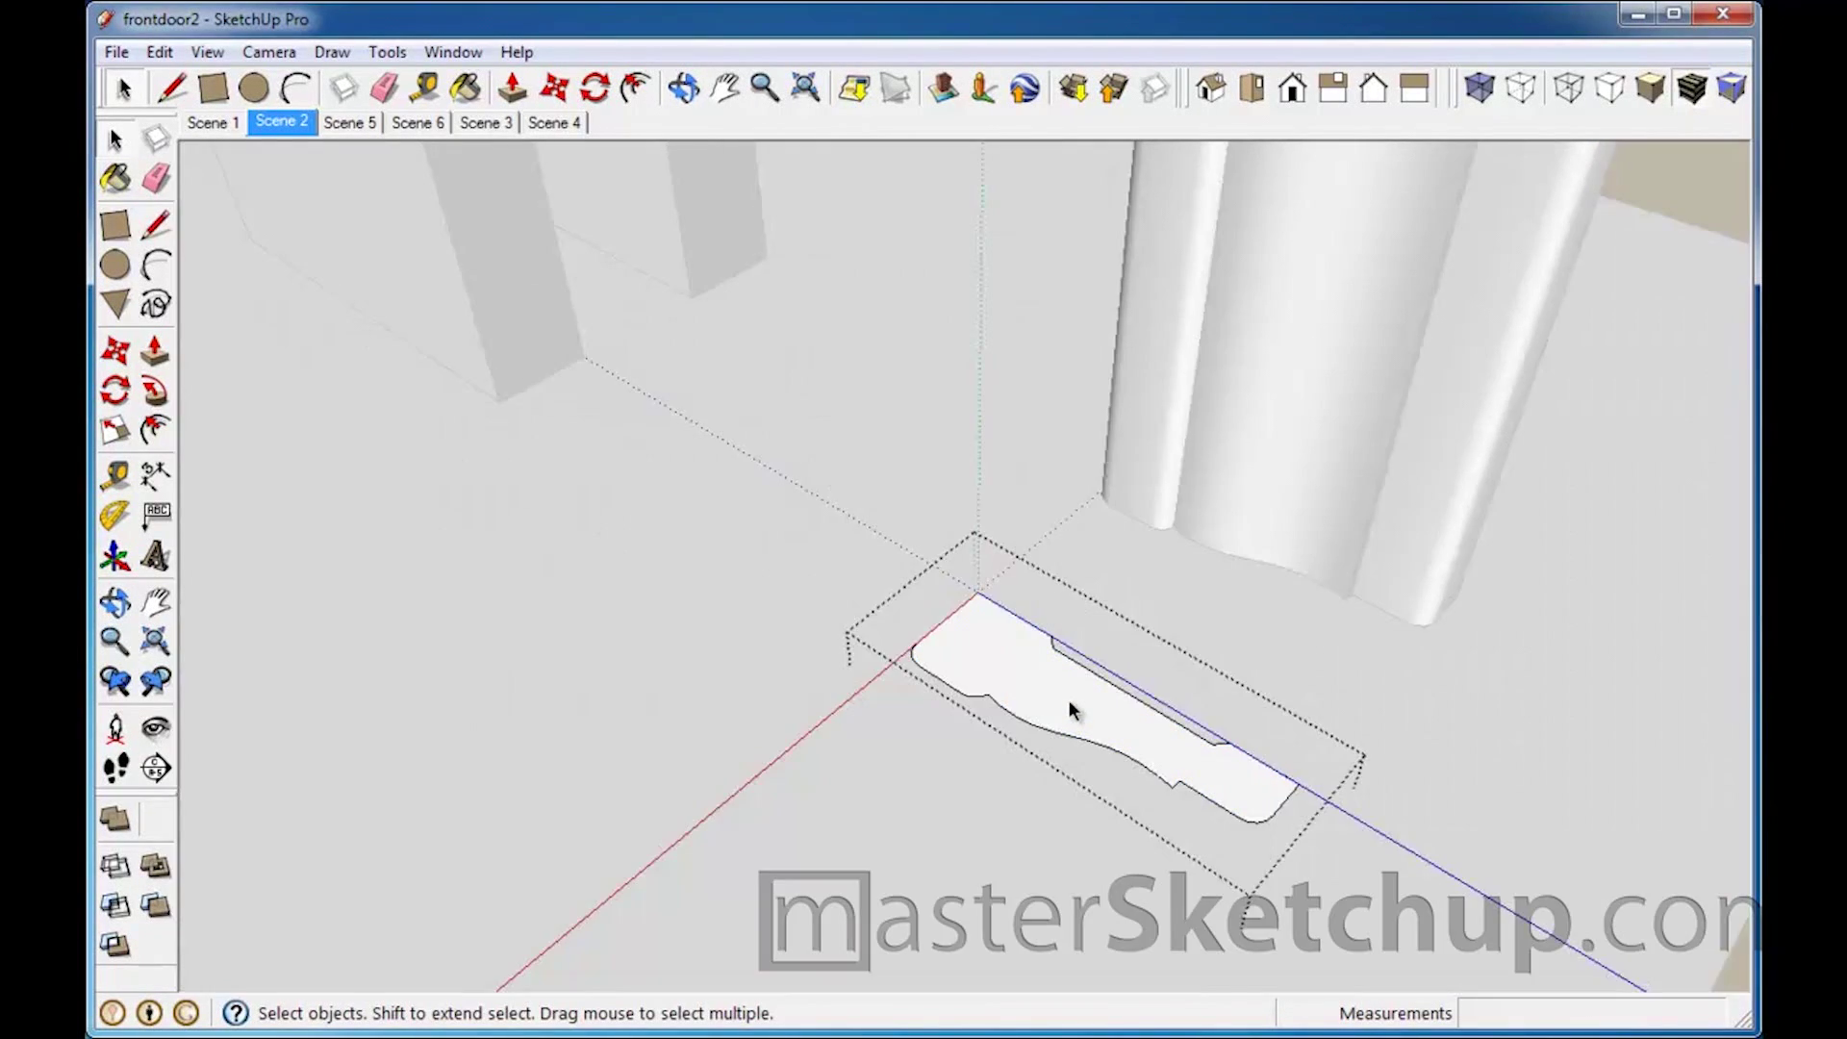
Step: Push/Pull the curved profile face upward 5 7/16 inches
click(154, 351)
click(1144, 755)
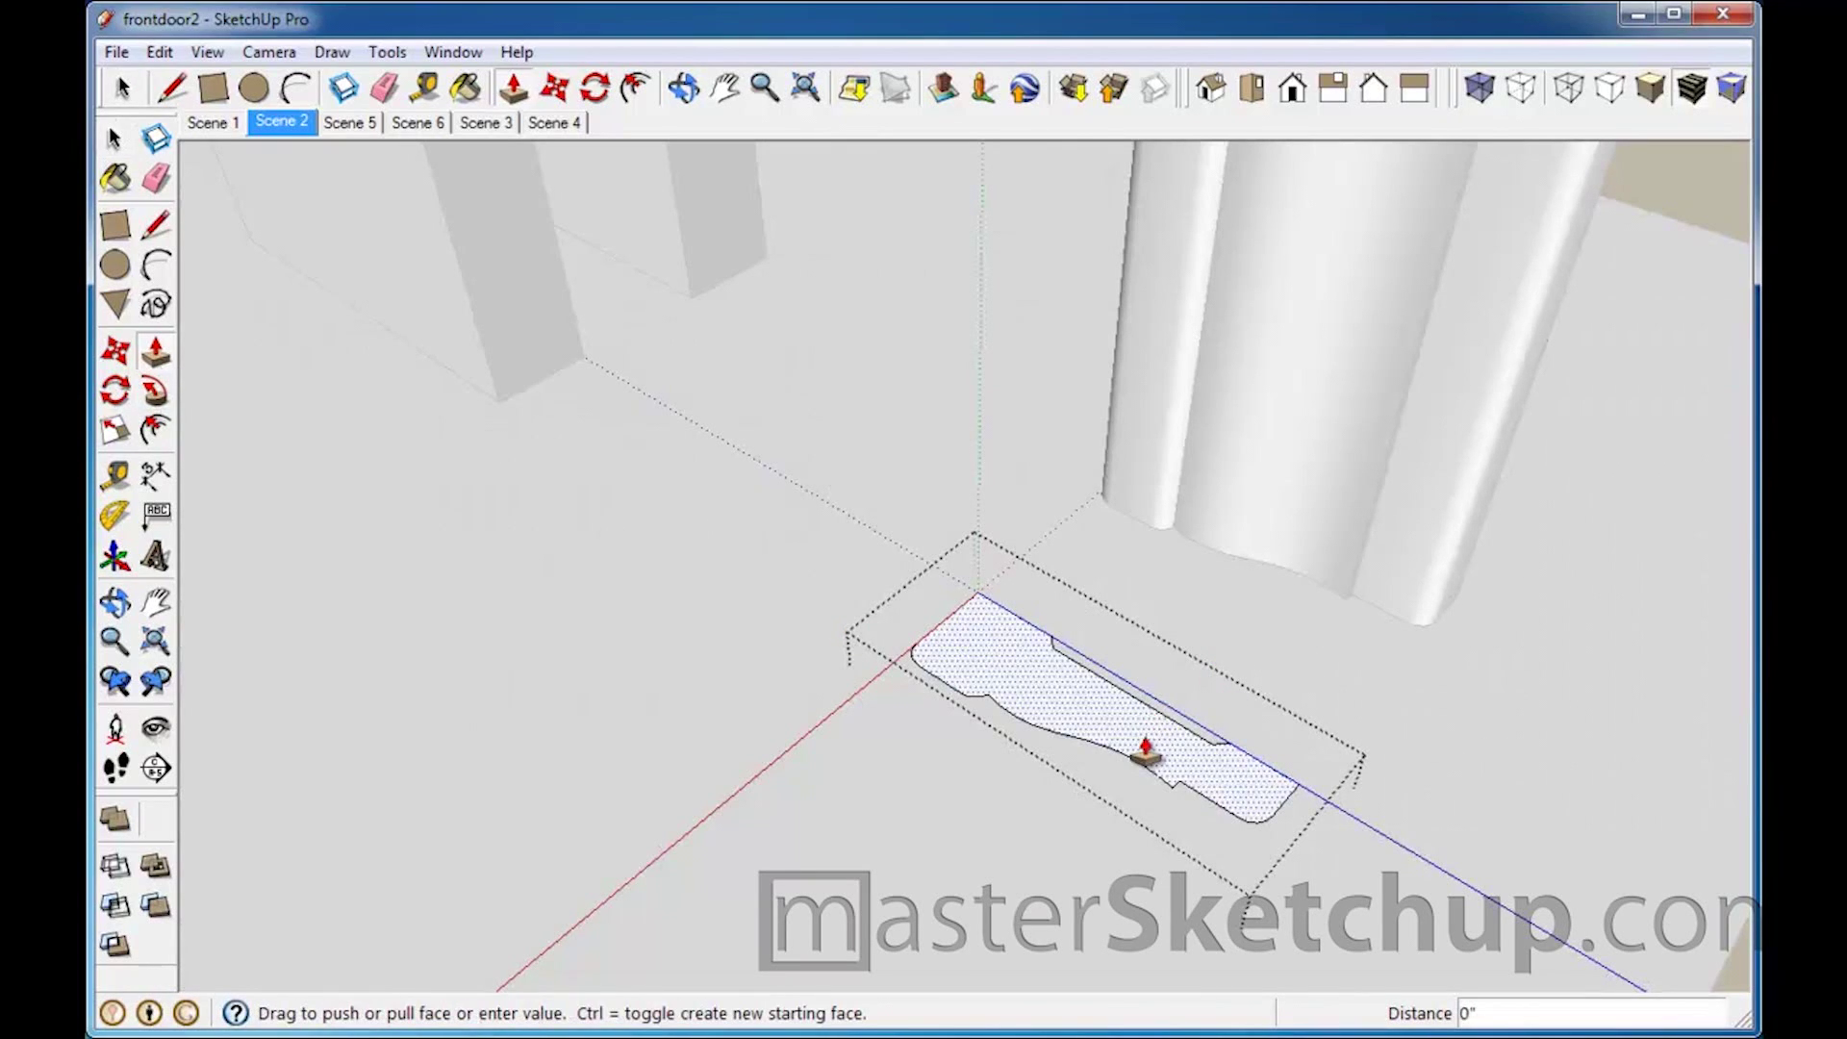
middle_drag(1145, 755, 1092, 747)
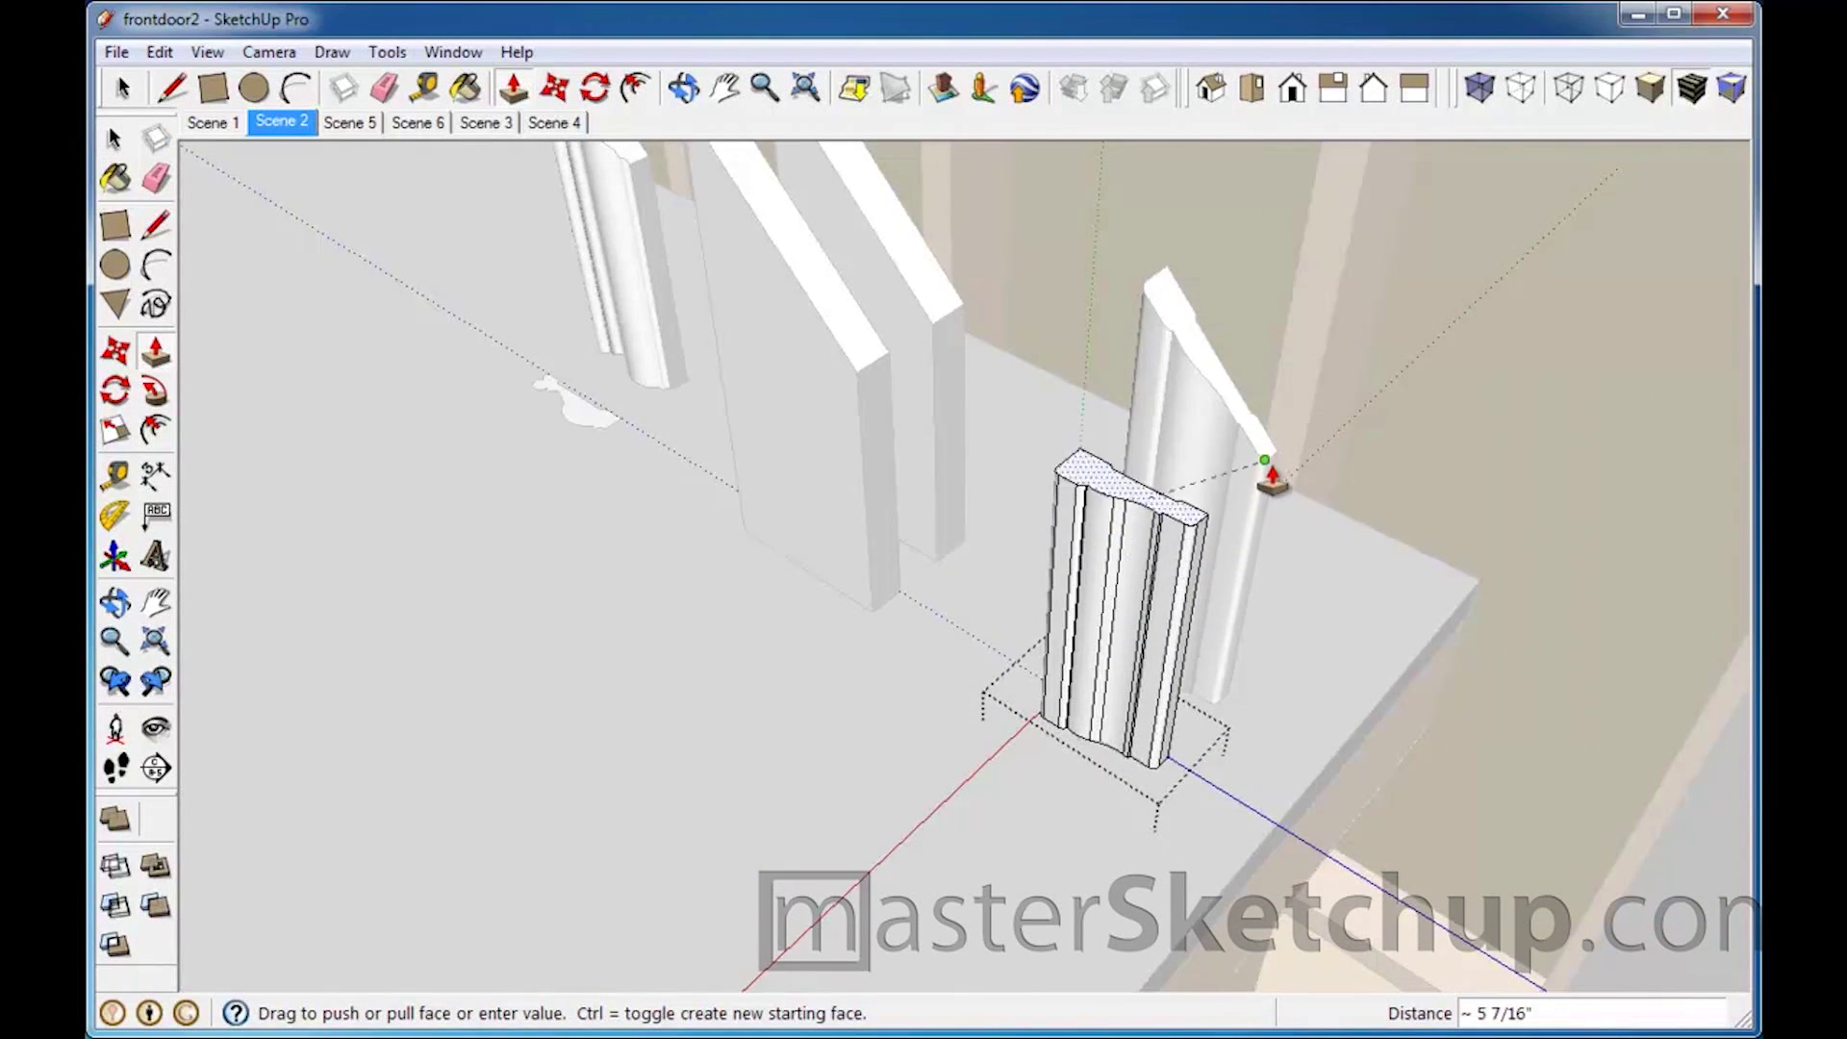
click(1266, 463)
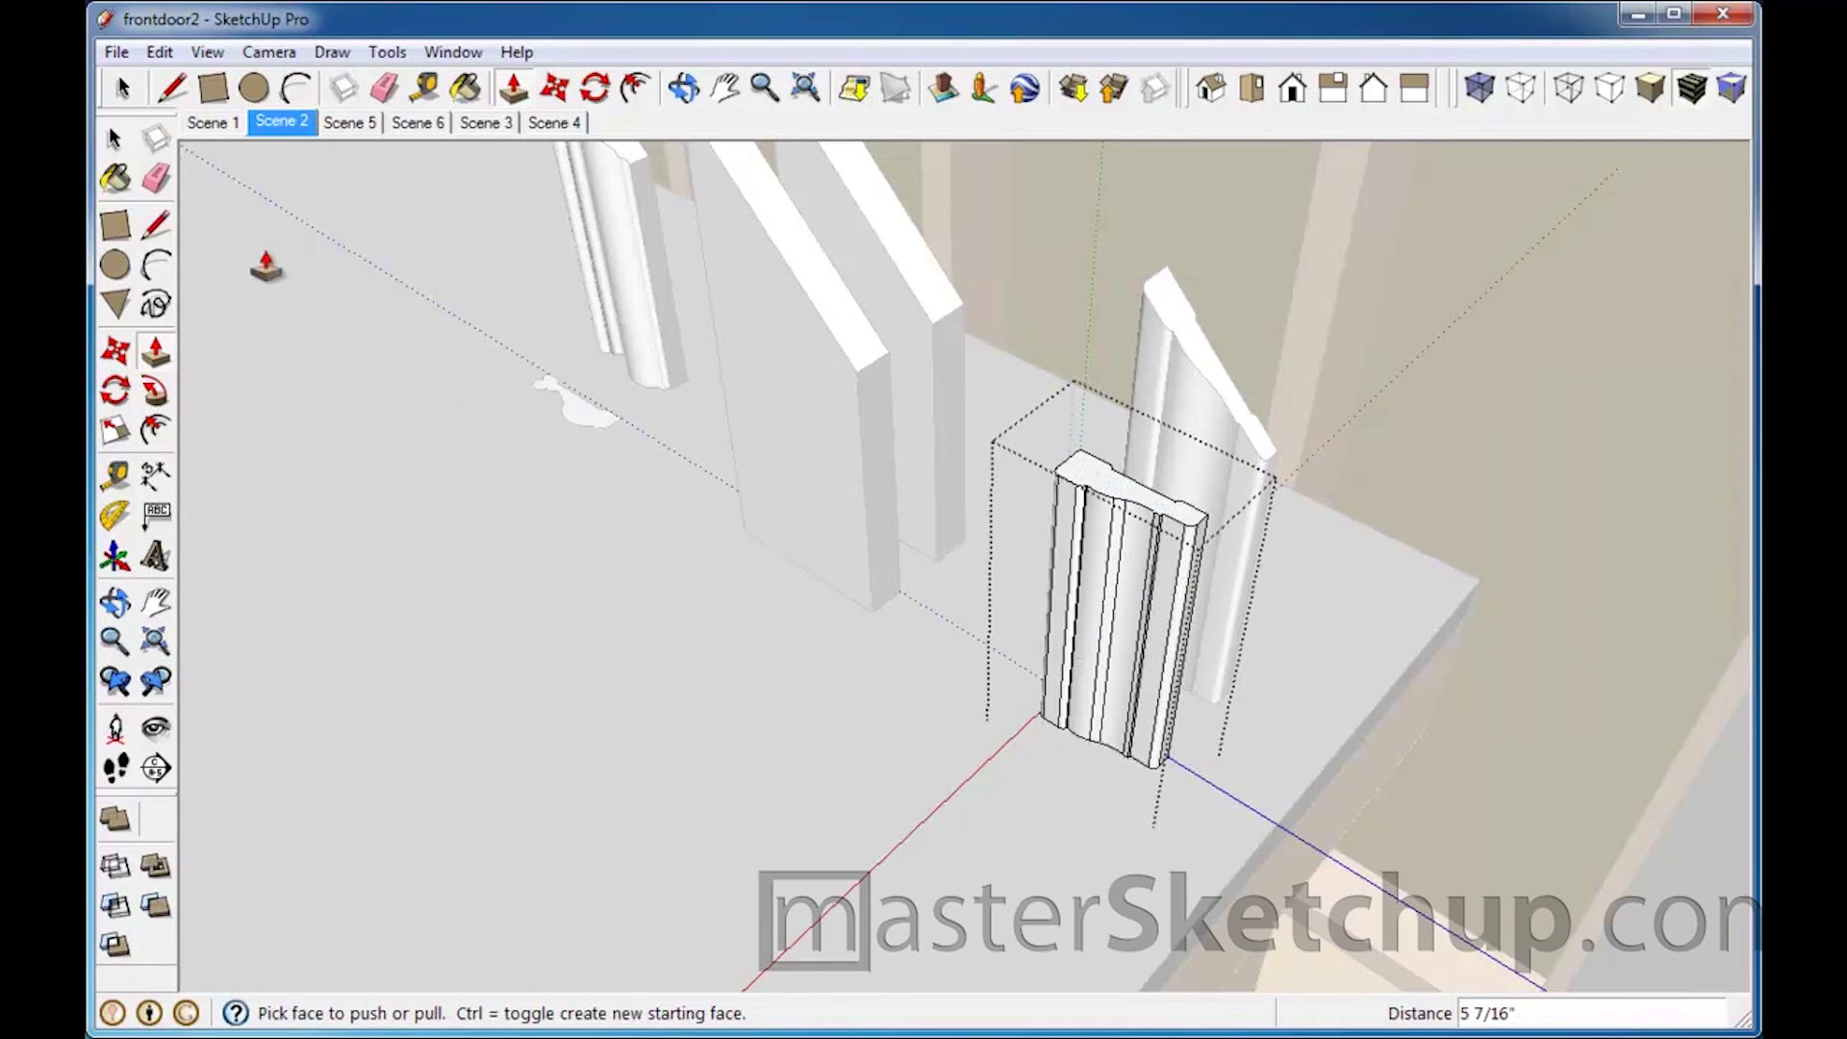
click(115, 138)
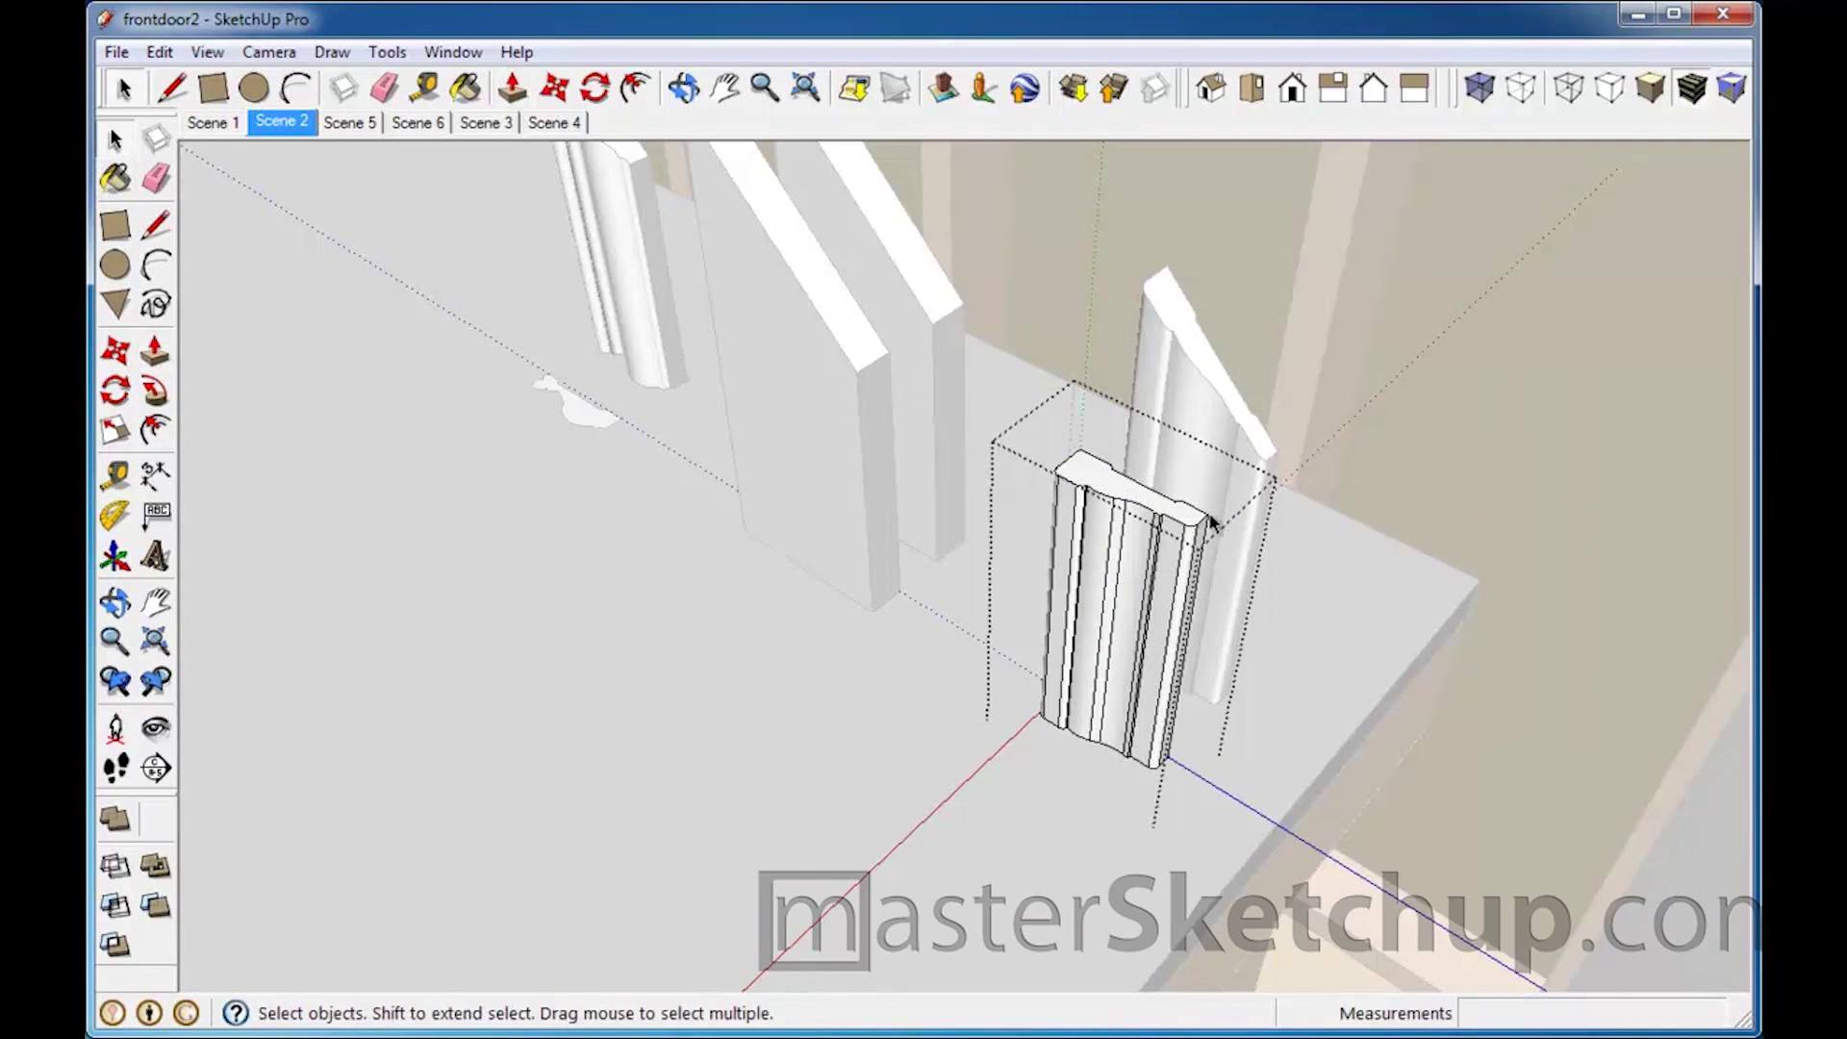
click(1066, 467)
middle_drag(1066, 467, 1263, 570)
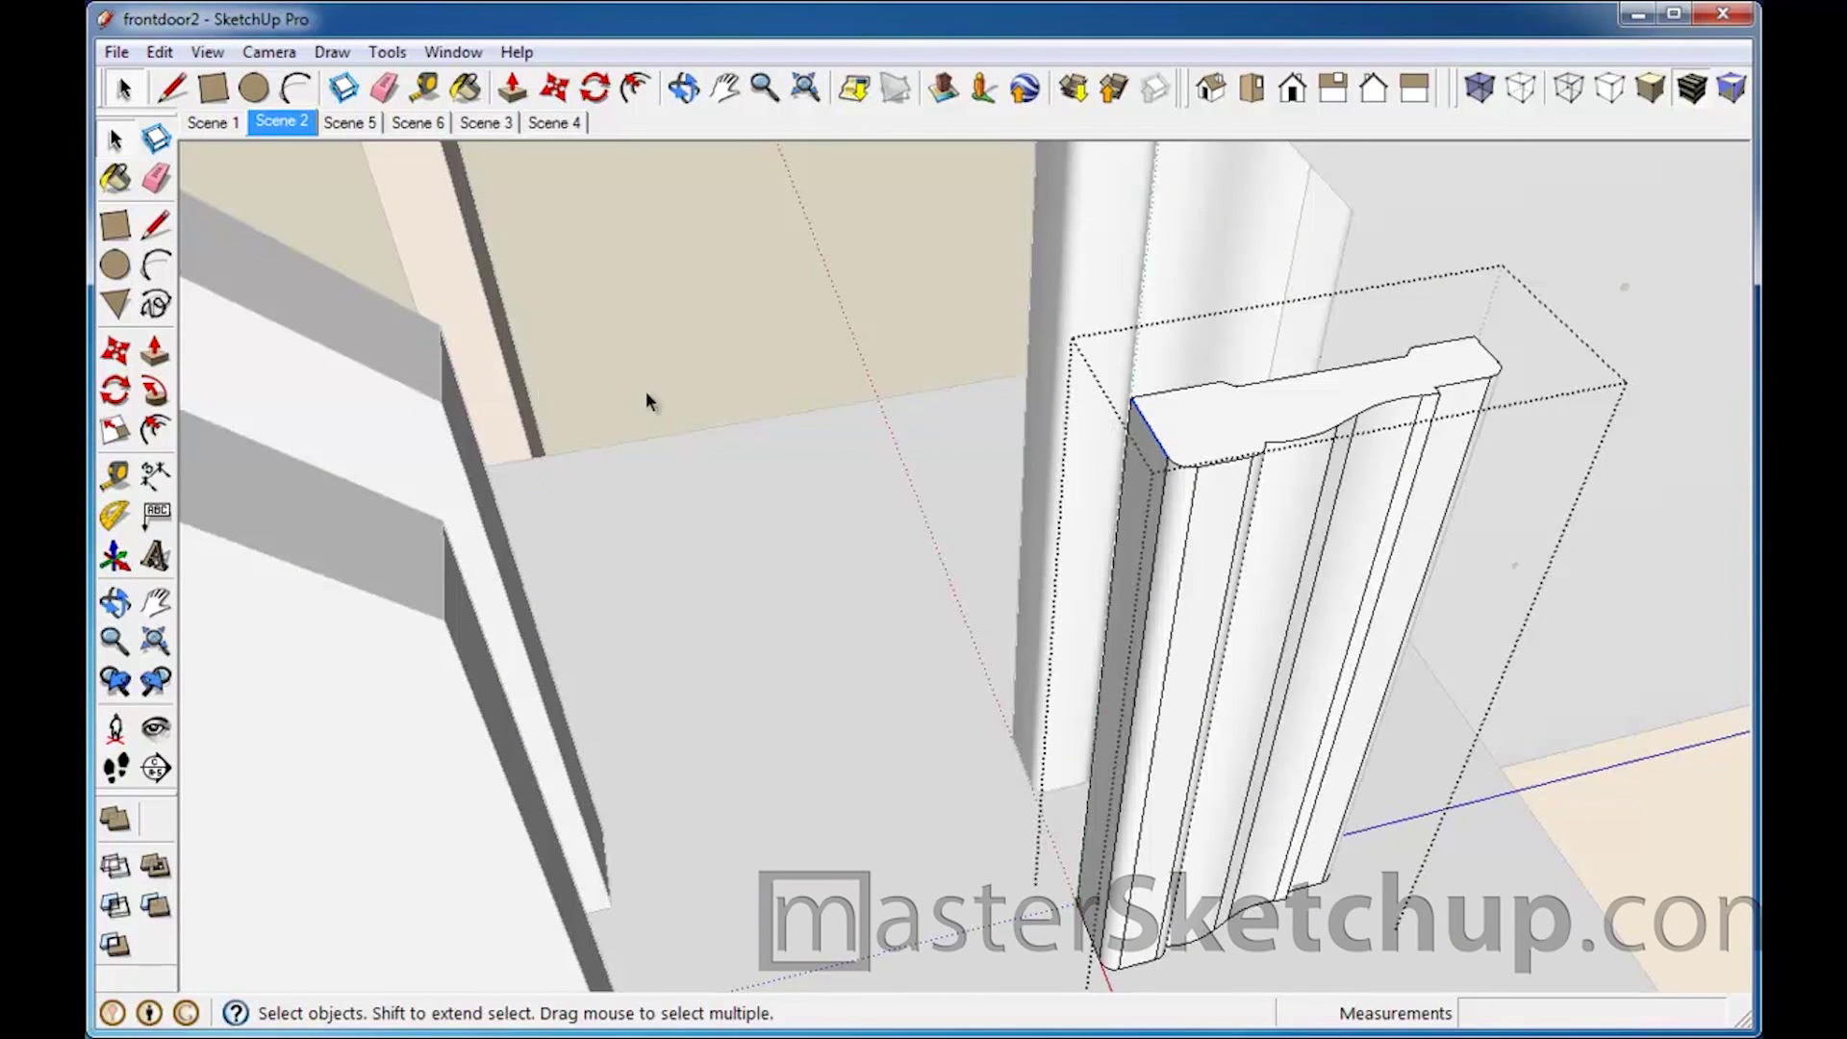
click(115, 351)
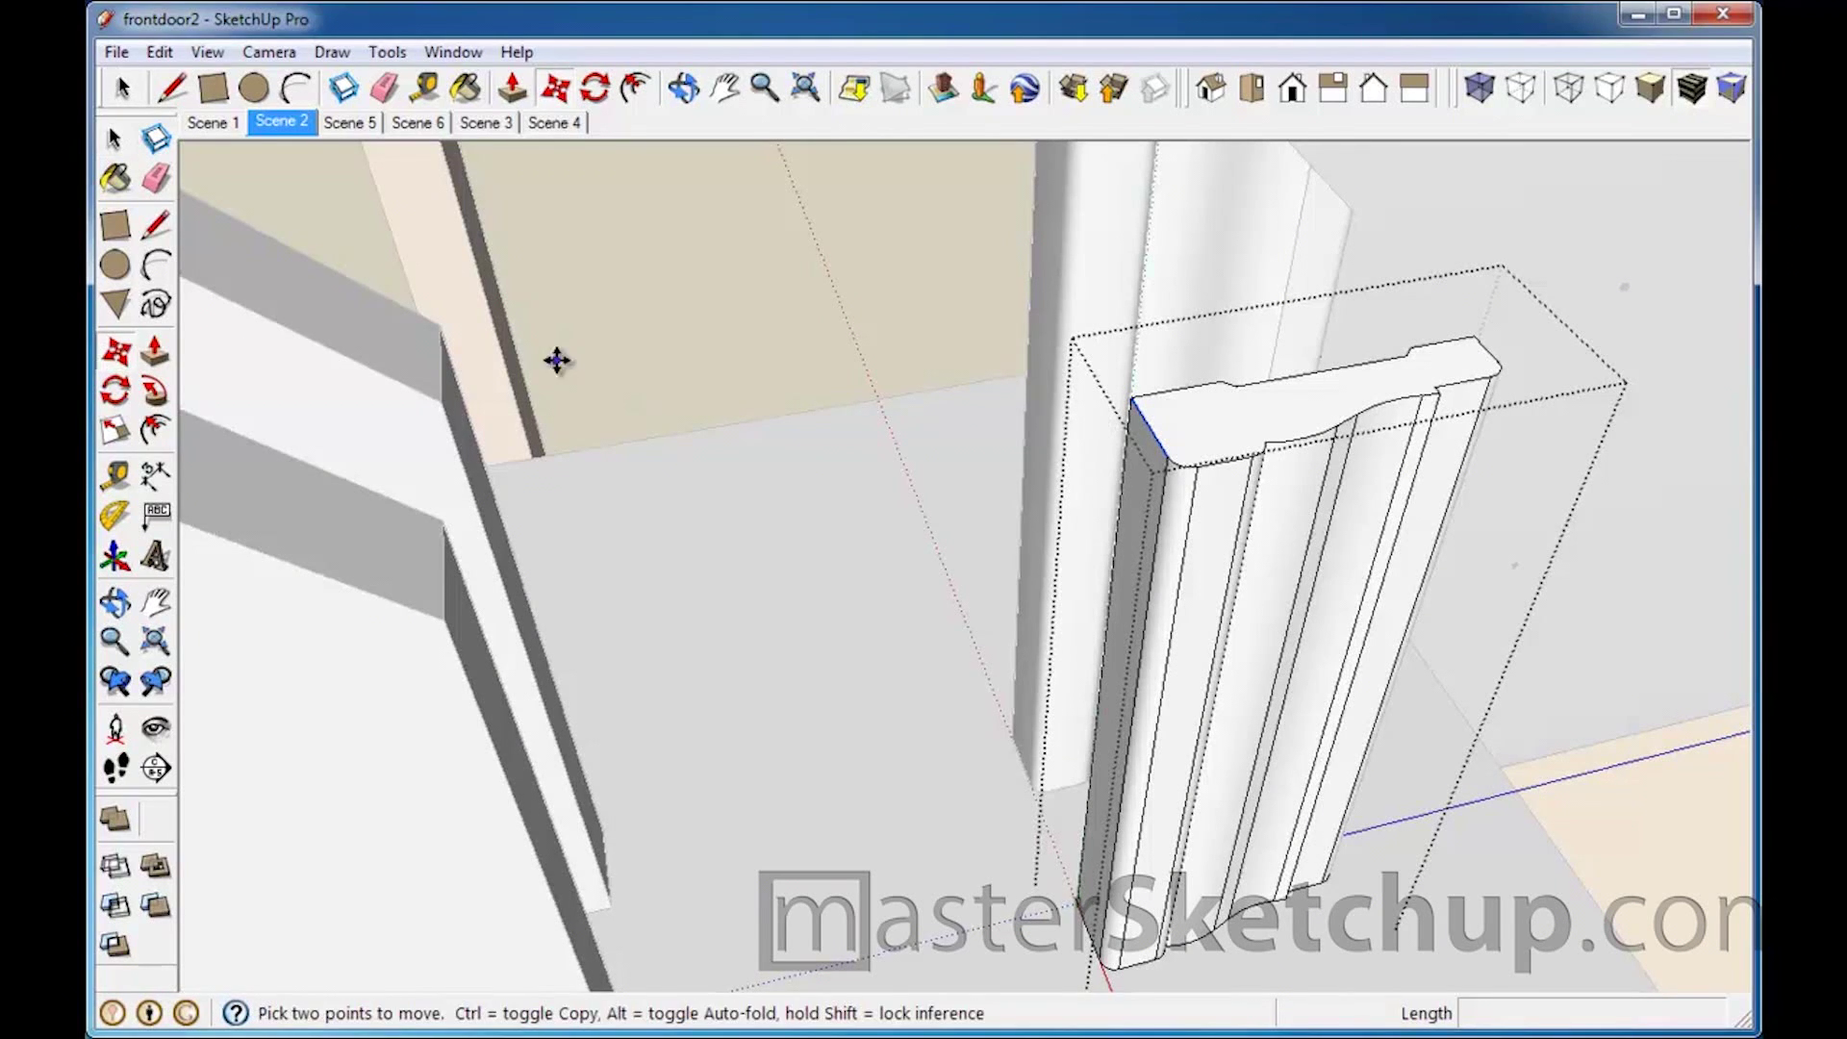
click(1143, 394)
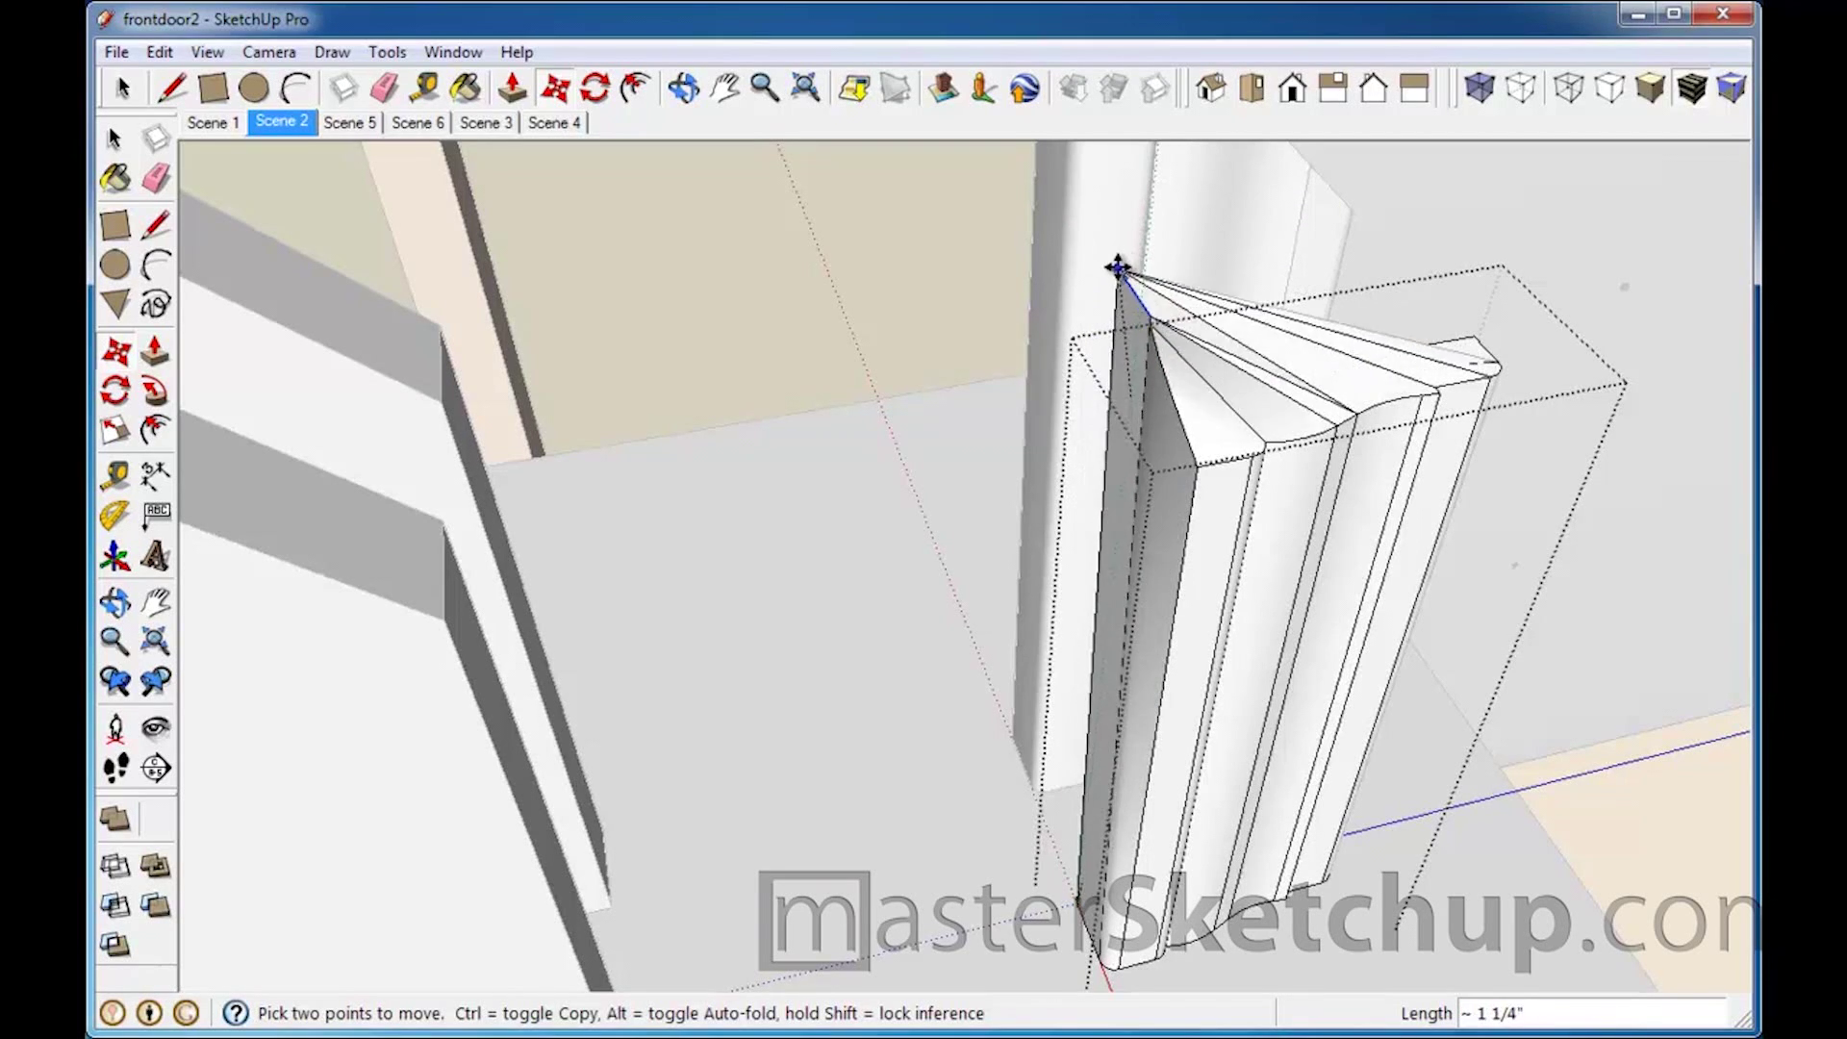
key(Escape)
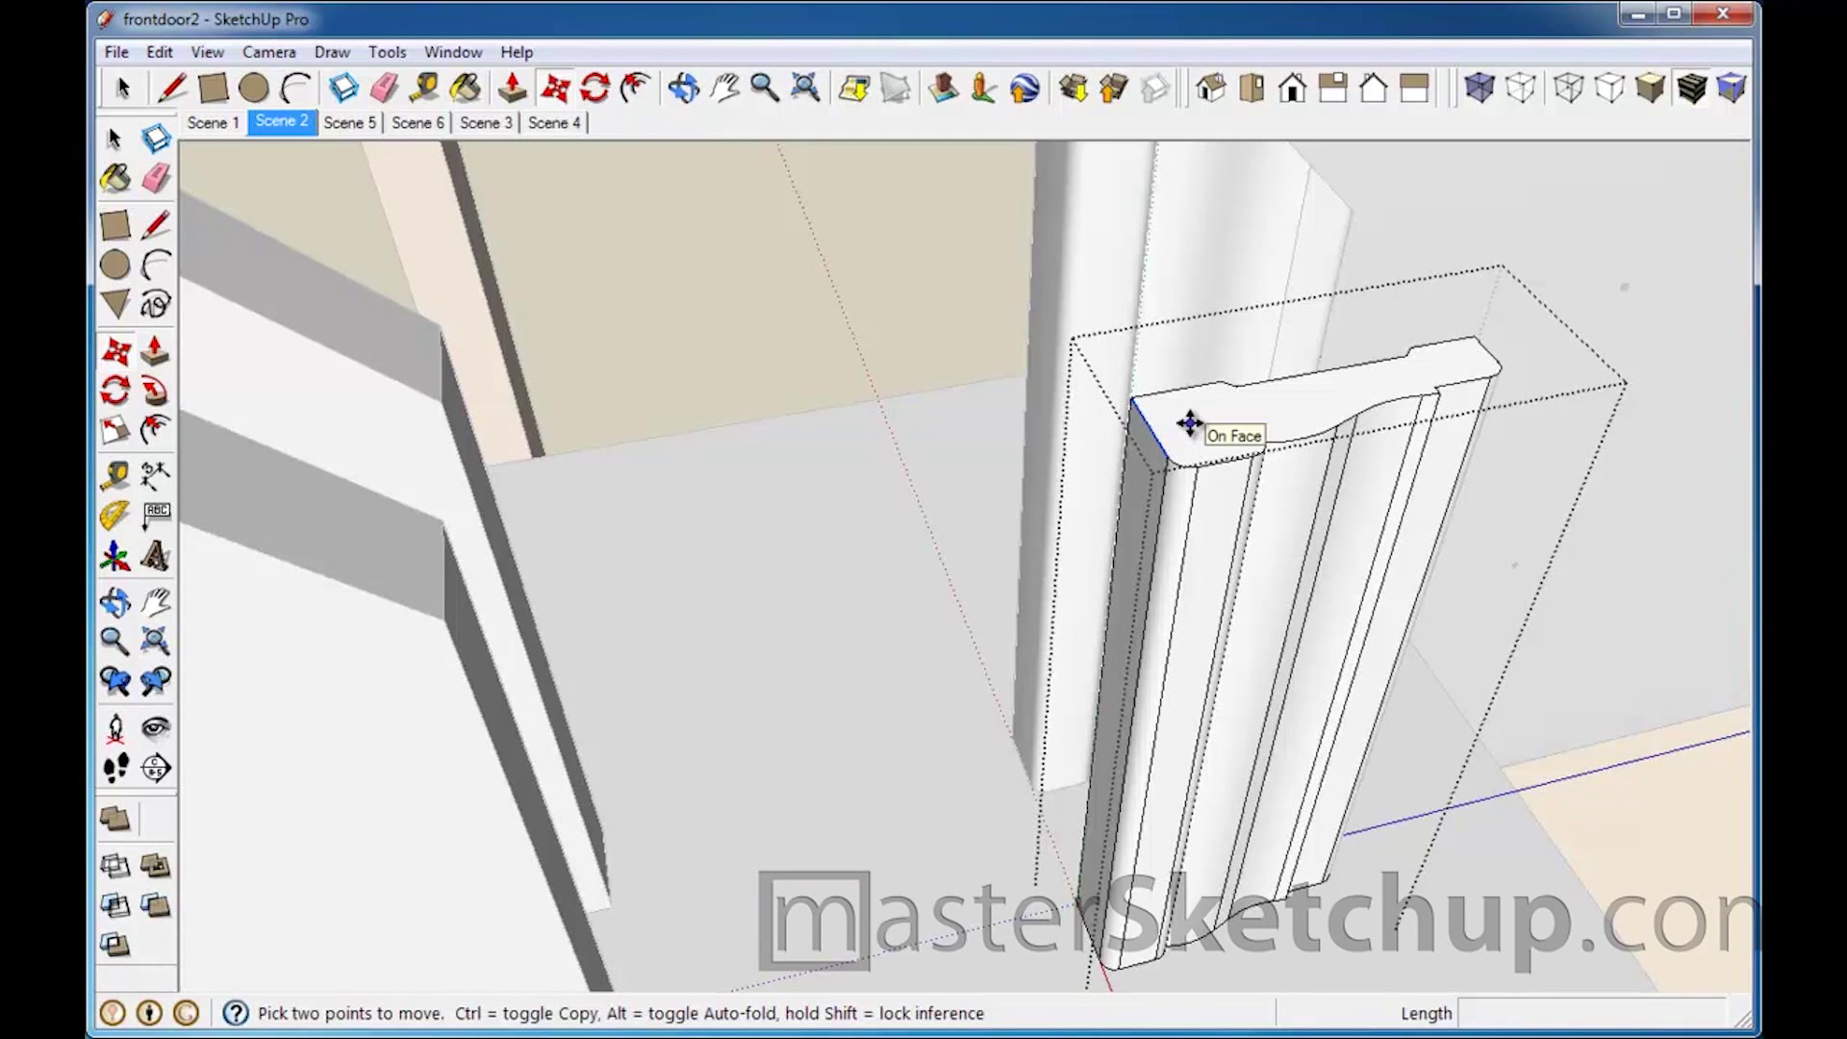
click(113, 140)
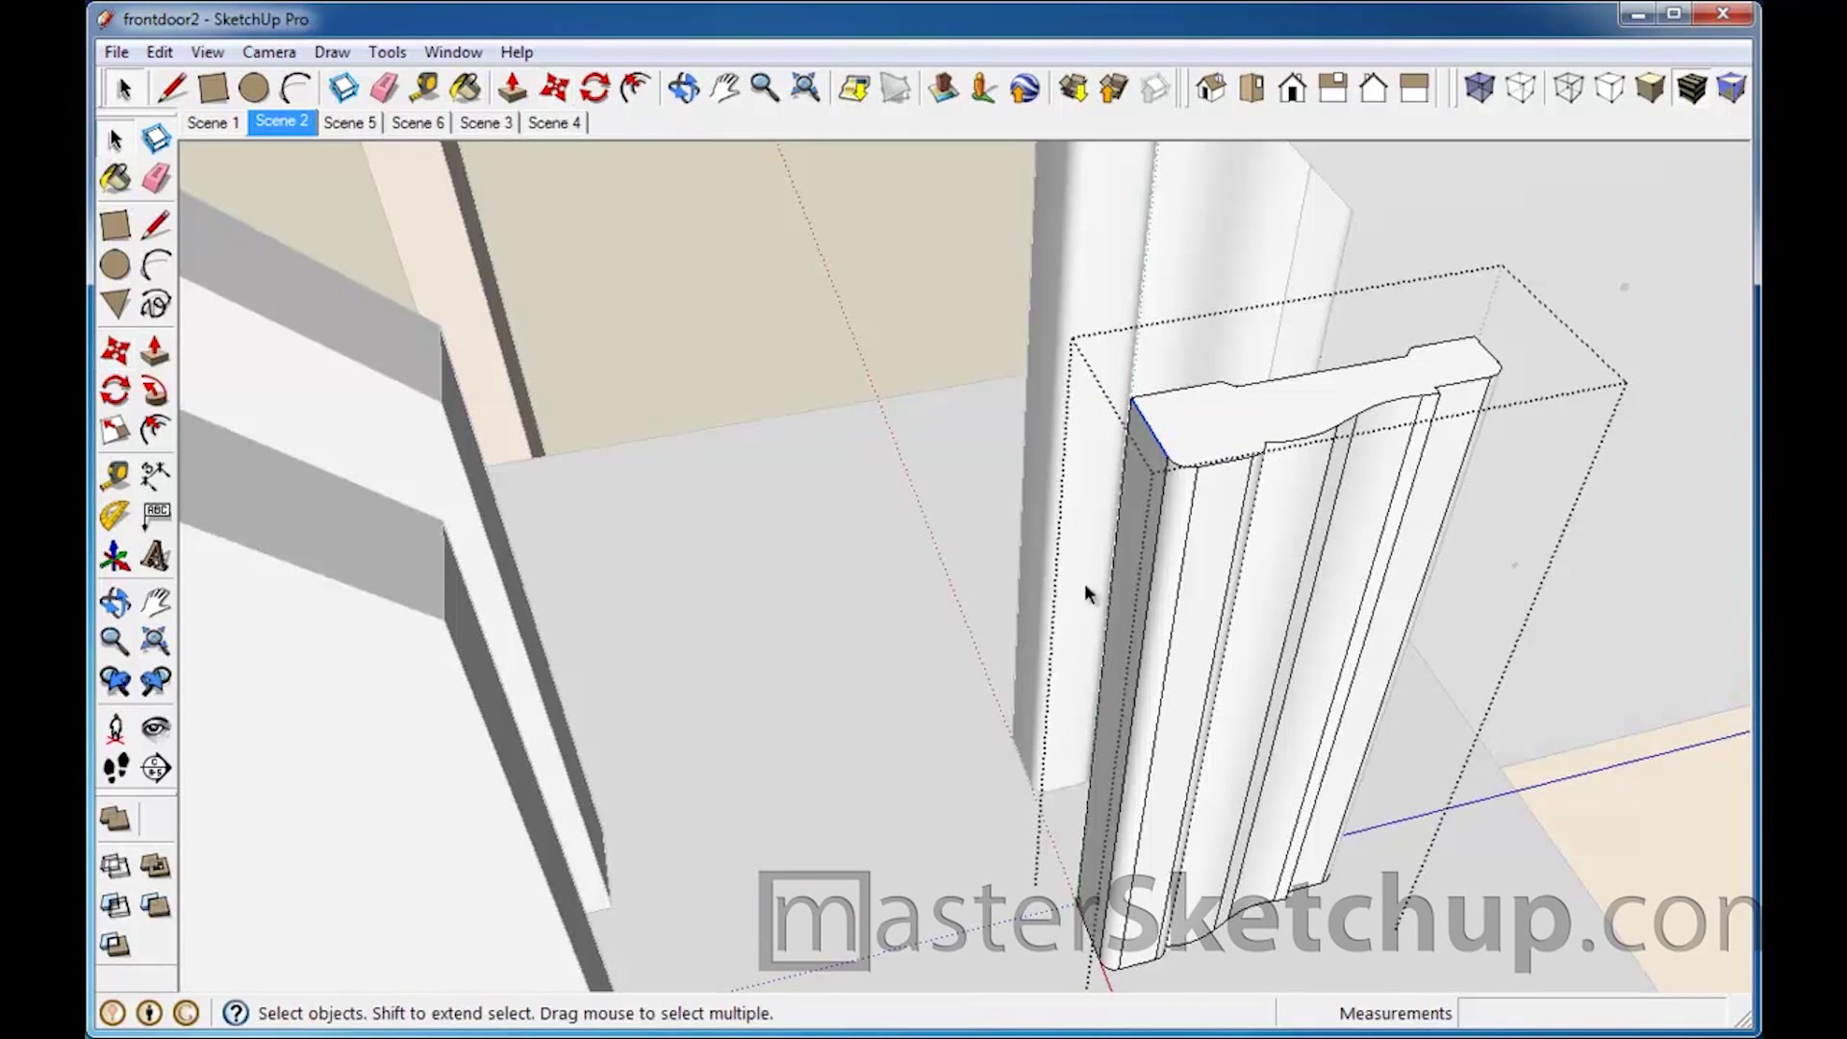
Step: Soften the vertical edges on the extruded moulding's thicker rounded side and across its central curve with the Eraser
middle_drag(1084, 585, 858, 464)
scroll(862, 389, down, 7)
scroll(859, 463, up, 6)
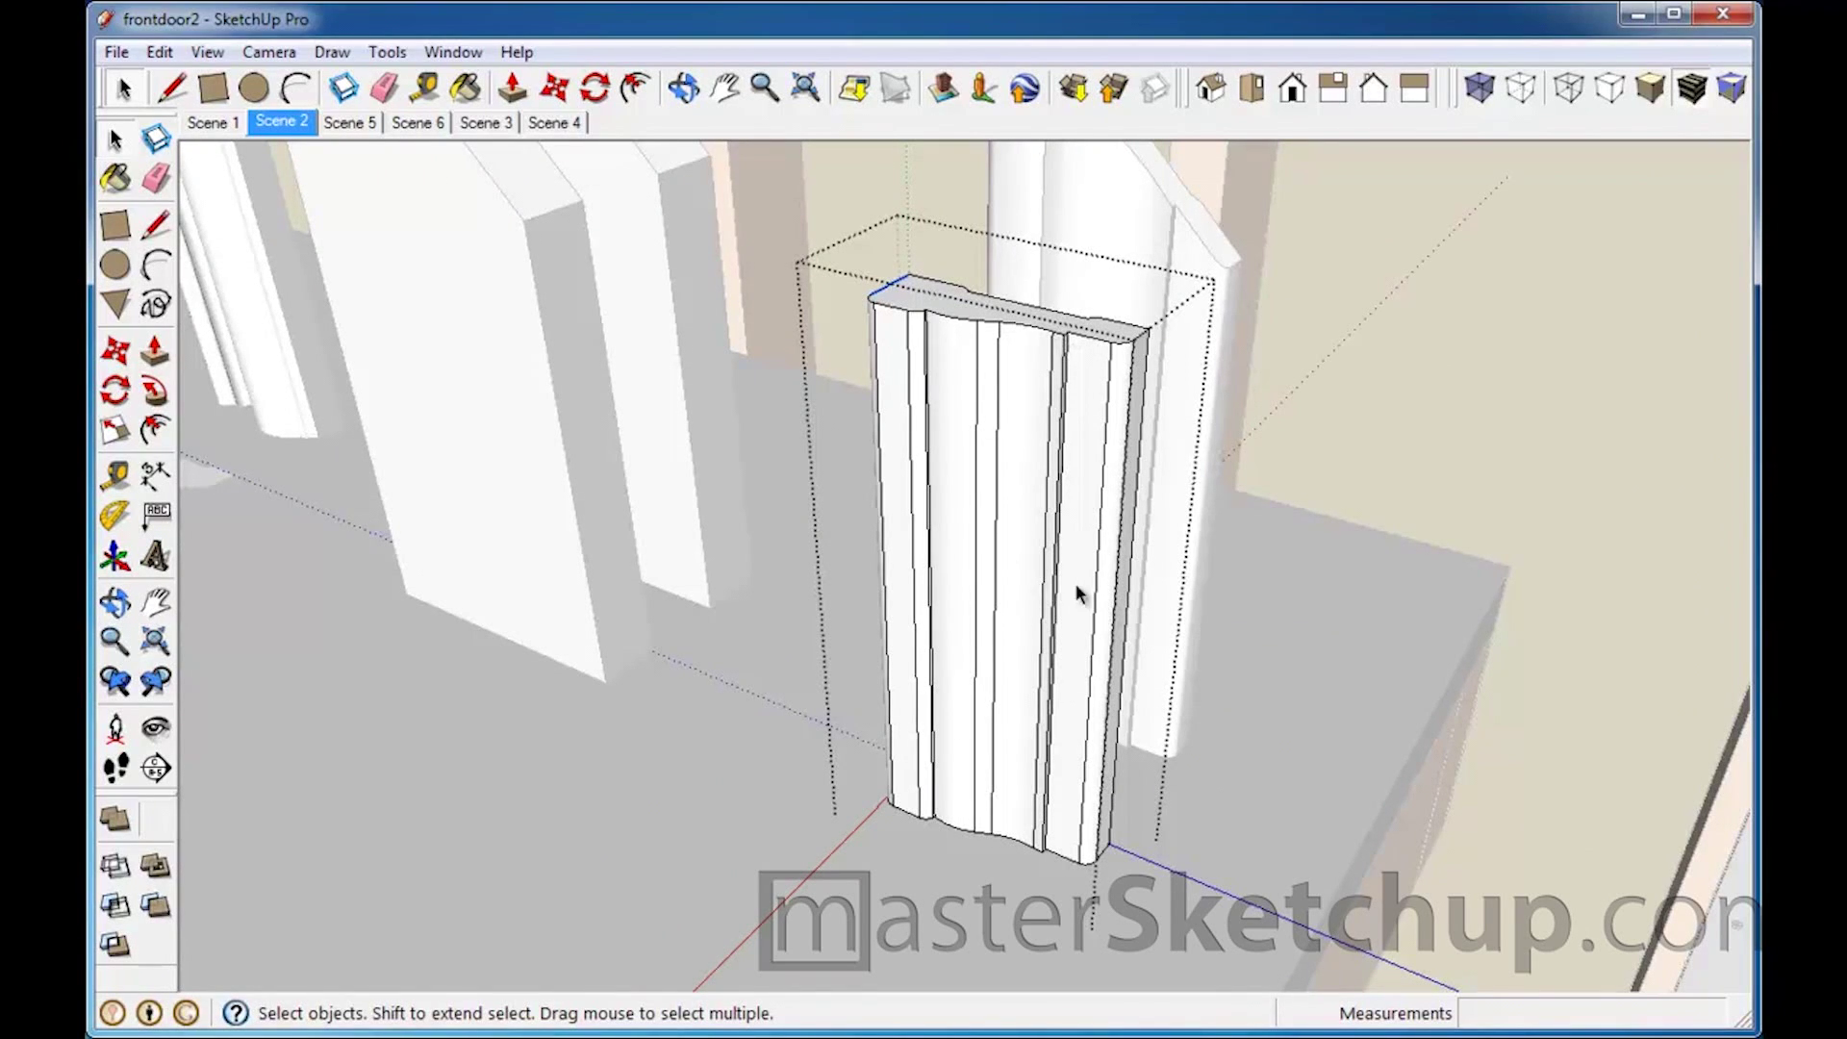
middle_drag(873, 562, 1214, 517)
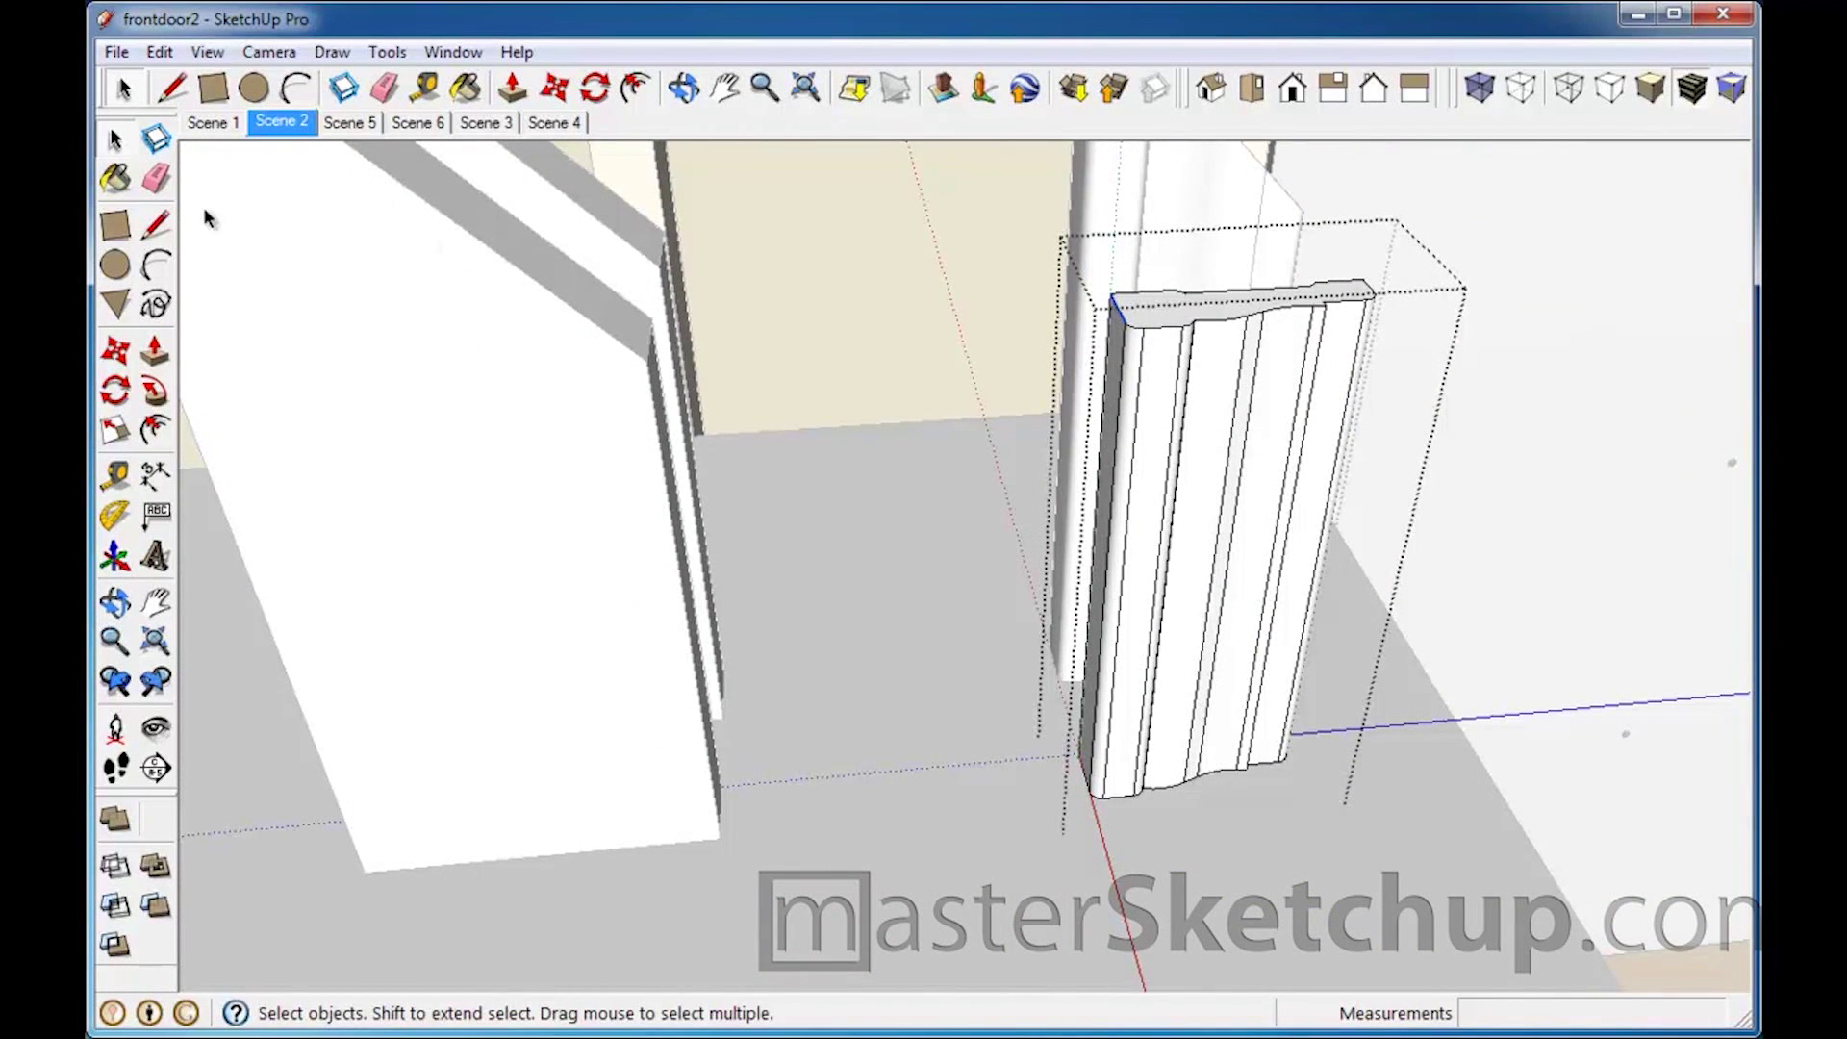
click(155, 179)
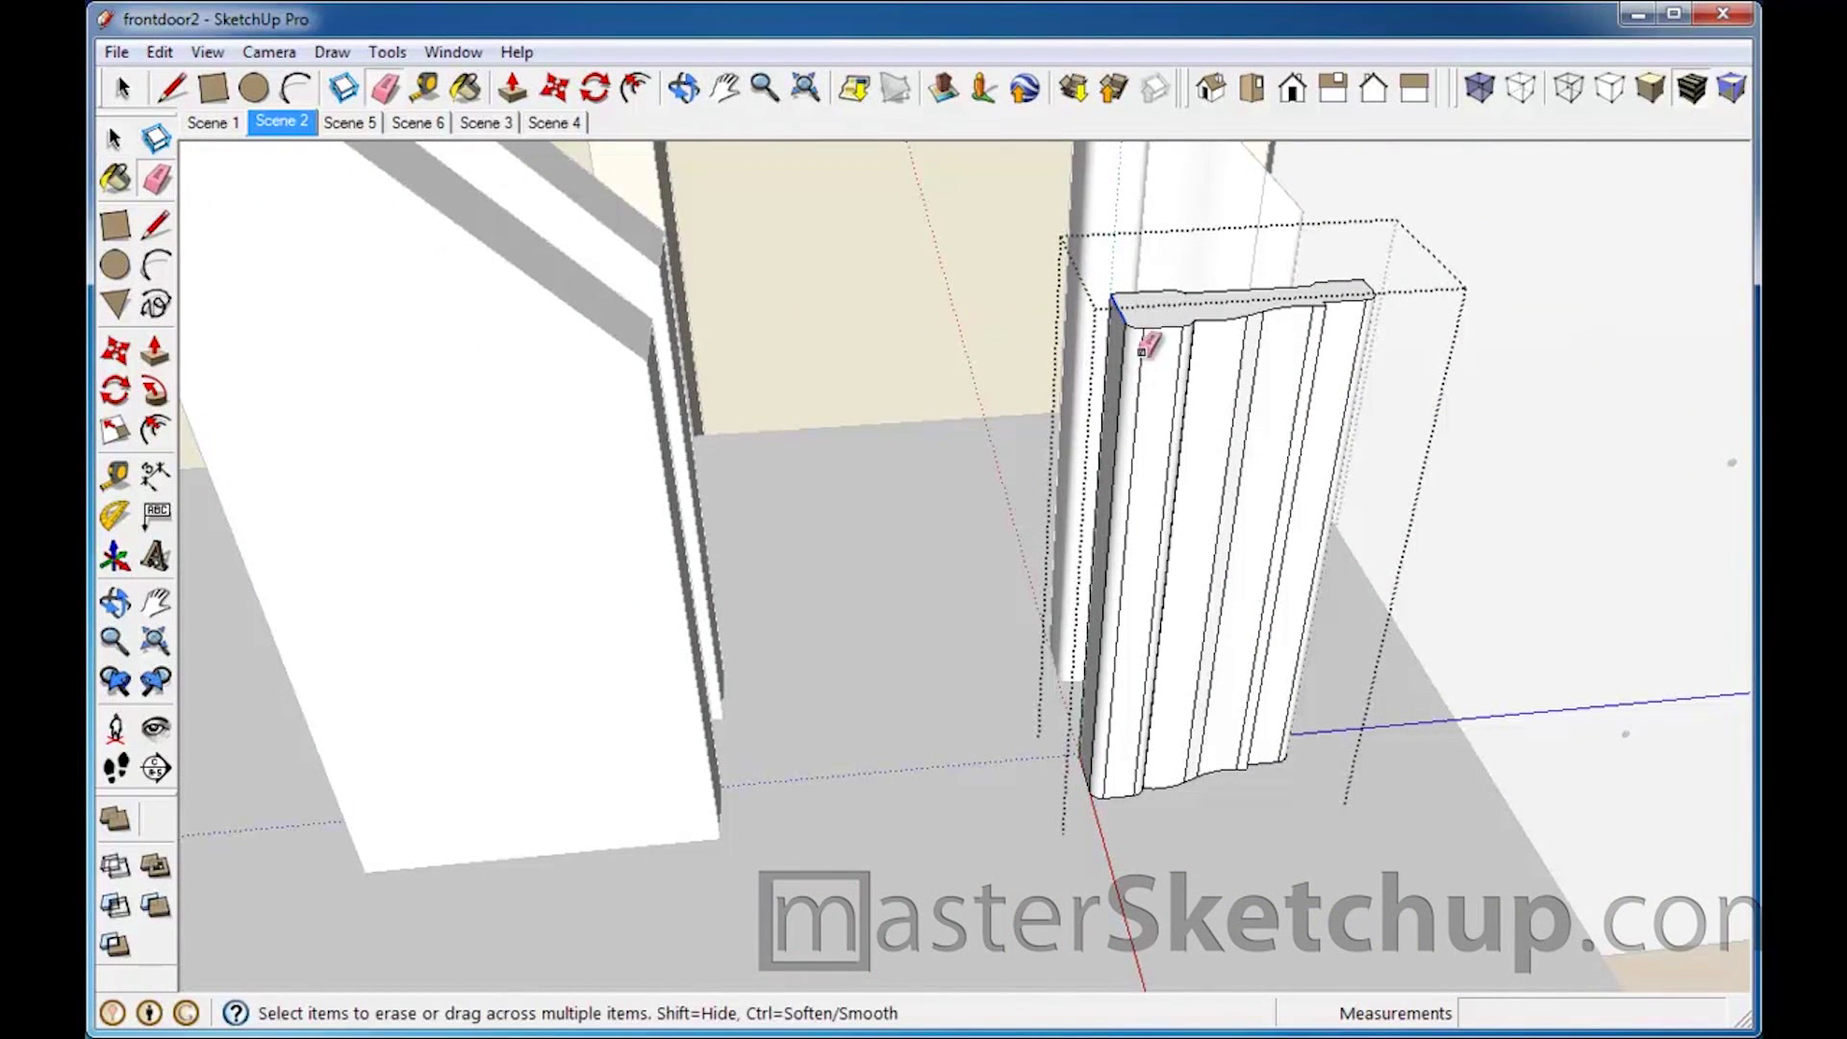
scroll(1145, 344, up, 2)
scroll(1140, 344, up, 1)
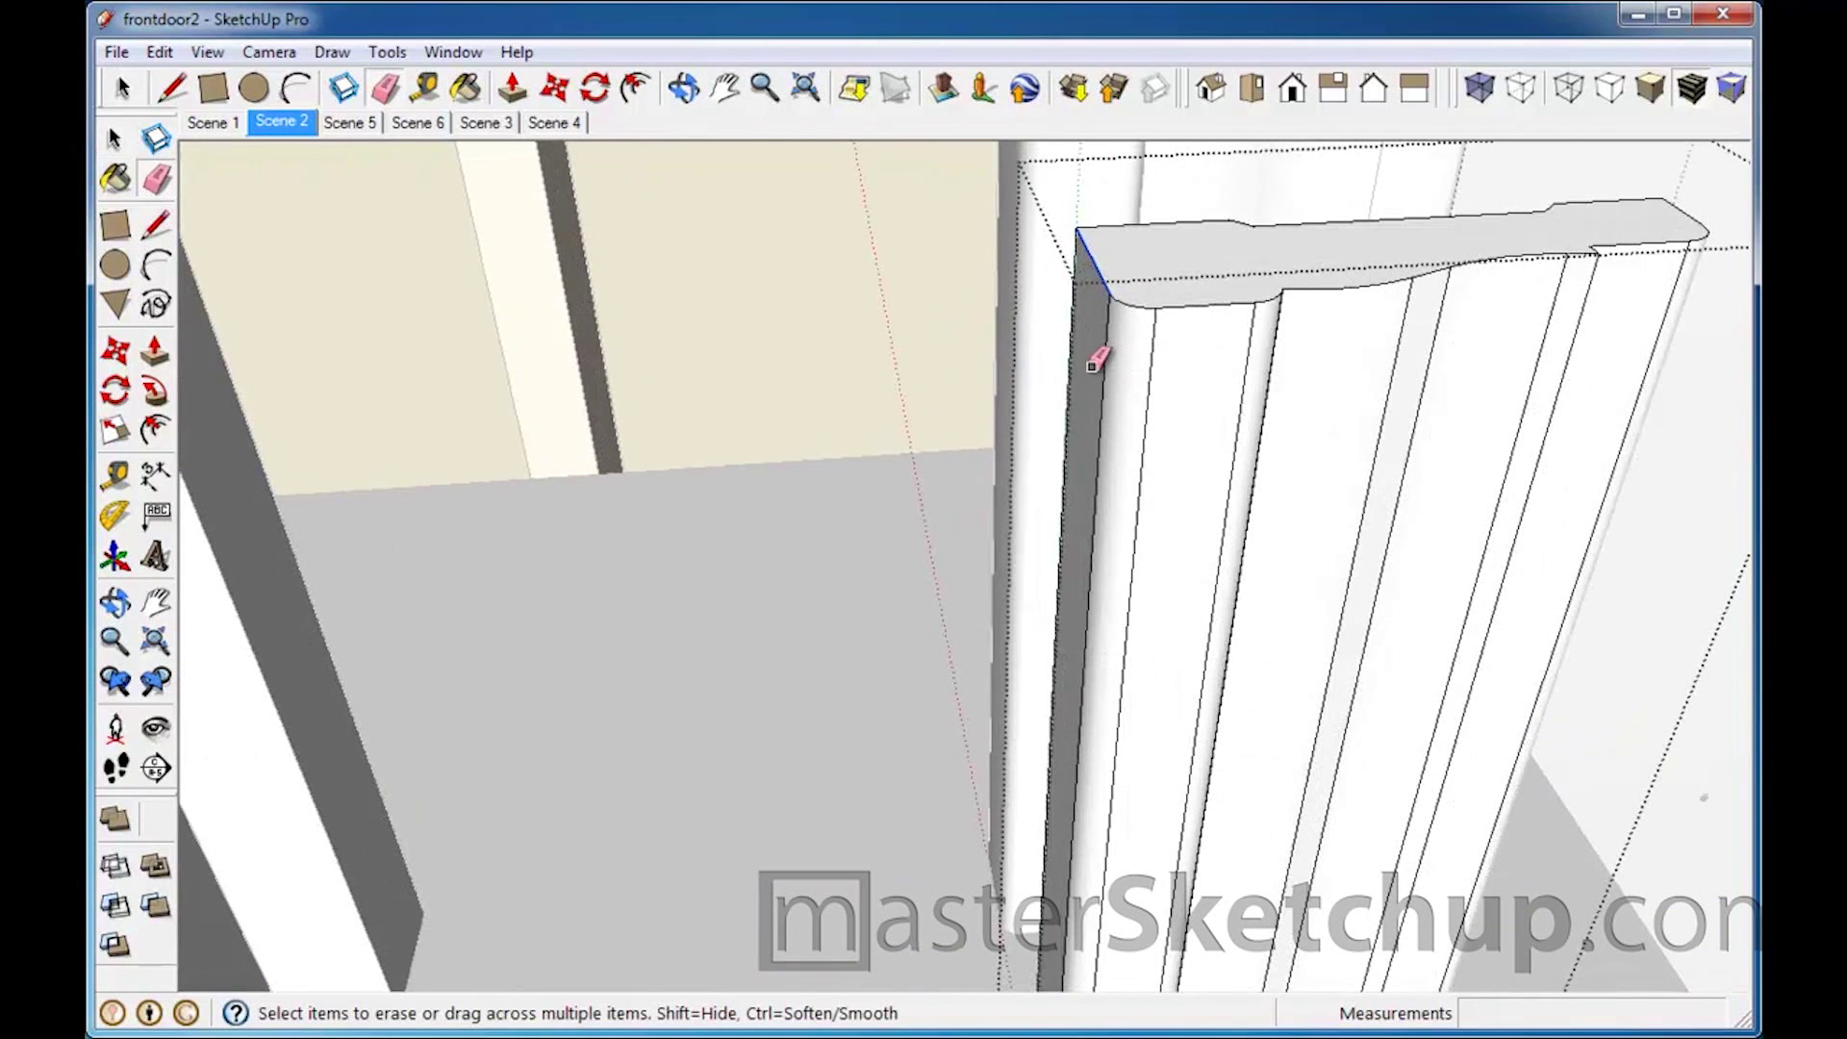
drag(1100, 367, 1171, 371)
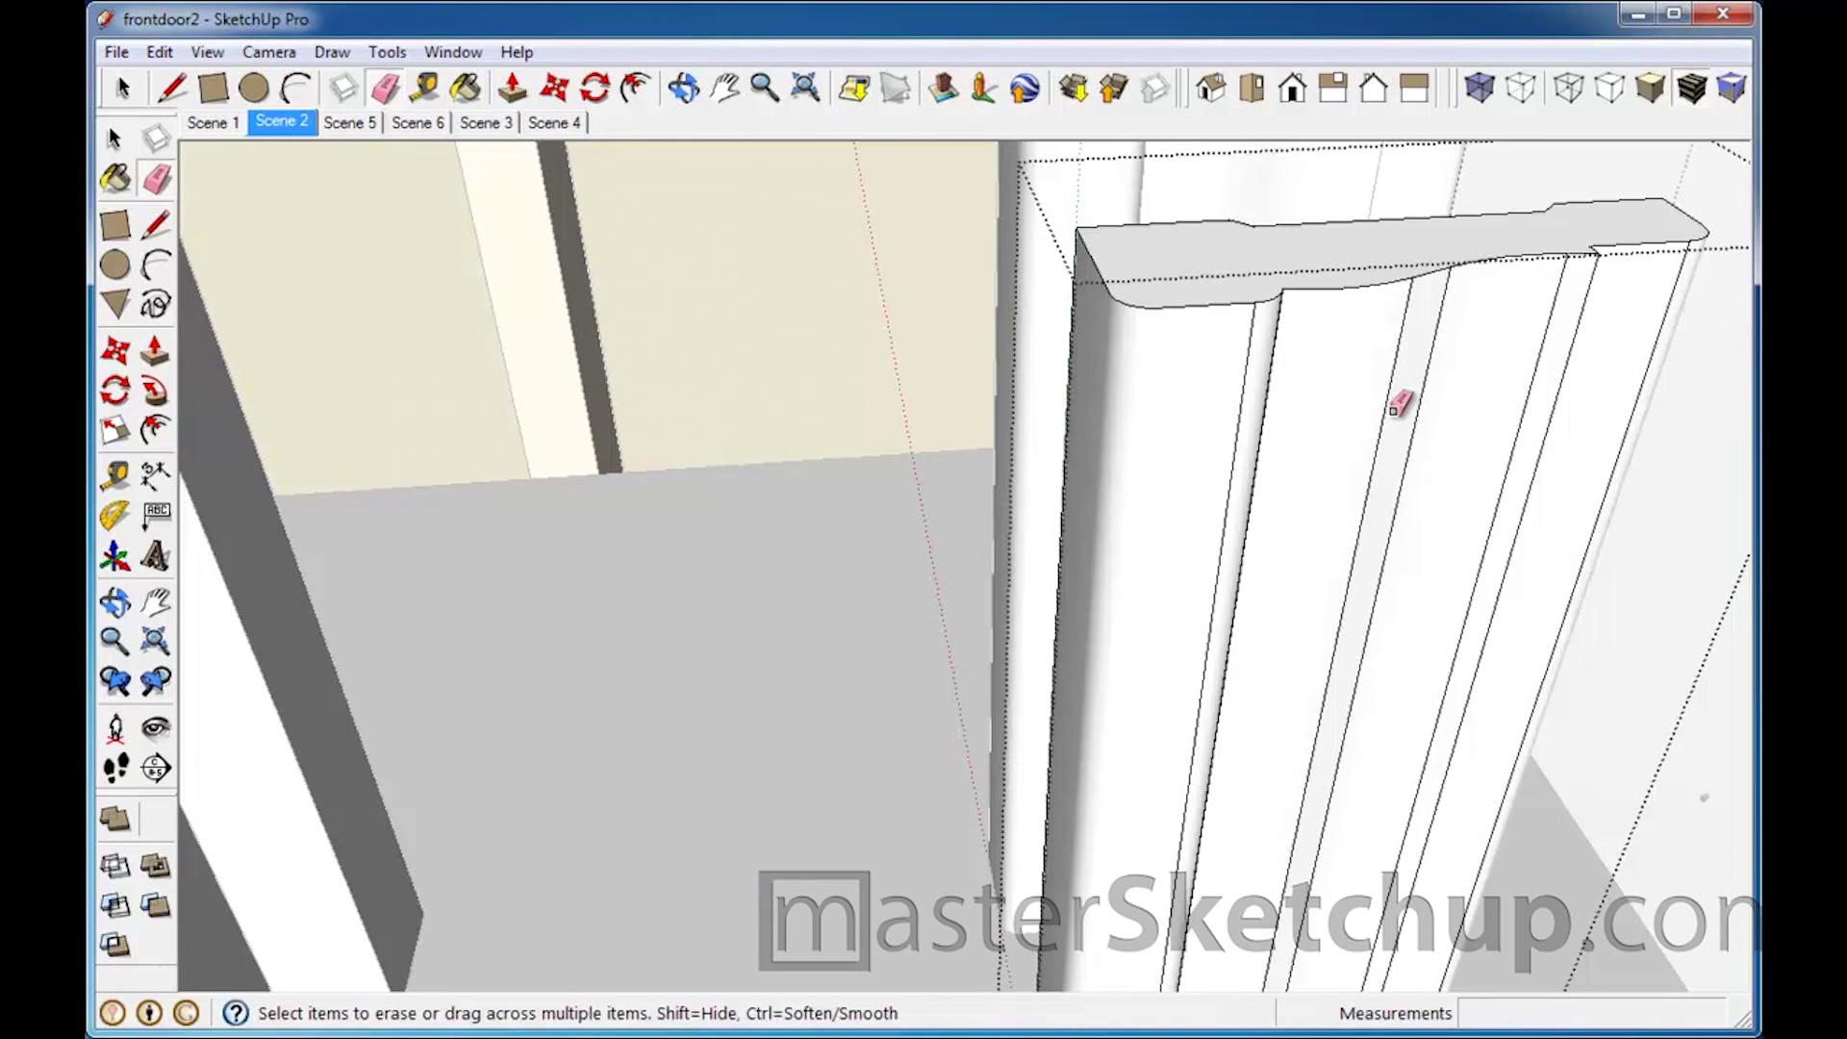
middle_drag(1402, 404, 903, 359)
mouse_move(903, 359)
mouse_down()
mouse_move(883, 355)
mouse_move(1155, 384)
mouse_move(1138, 366)
mouse_up()
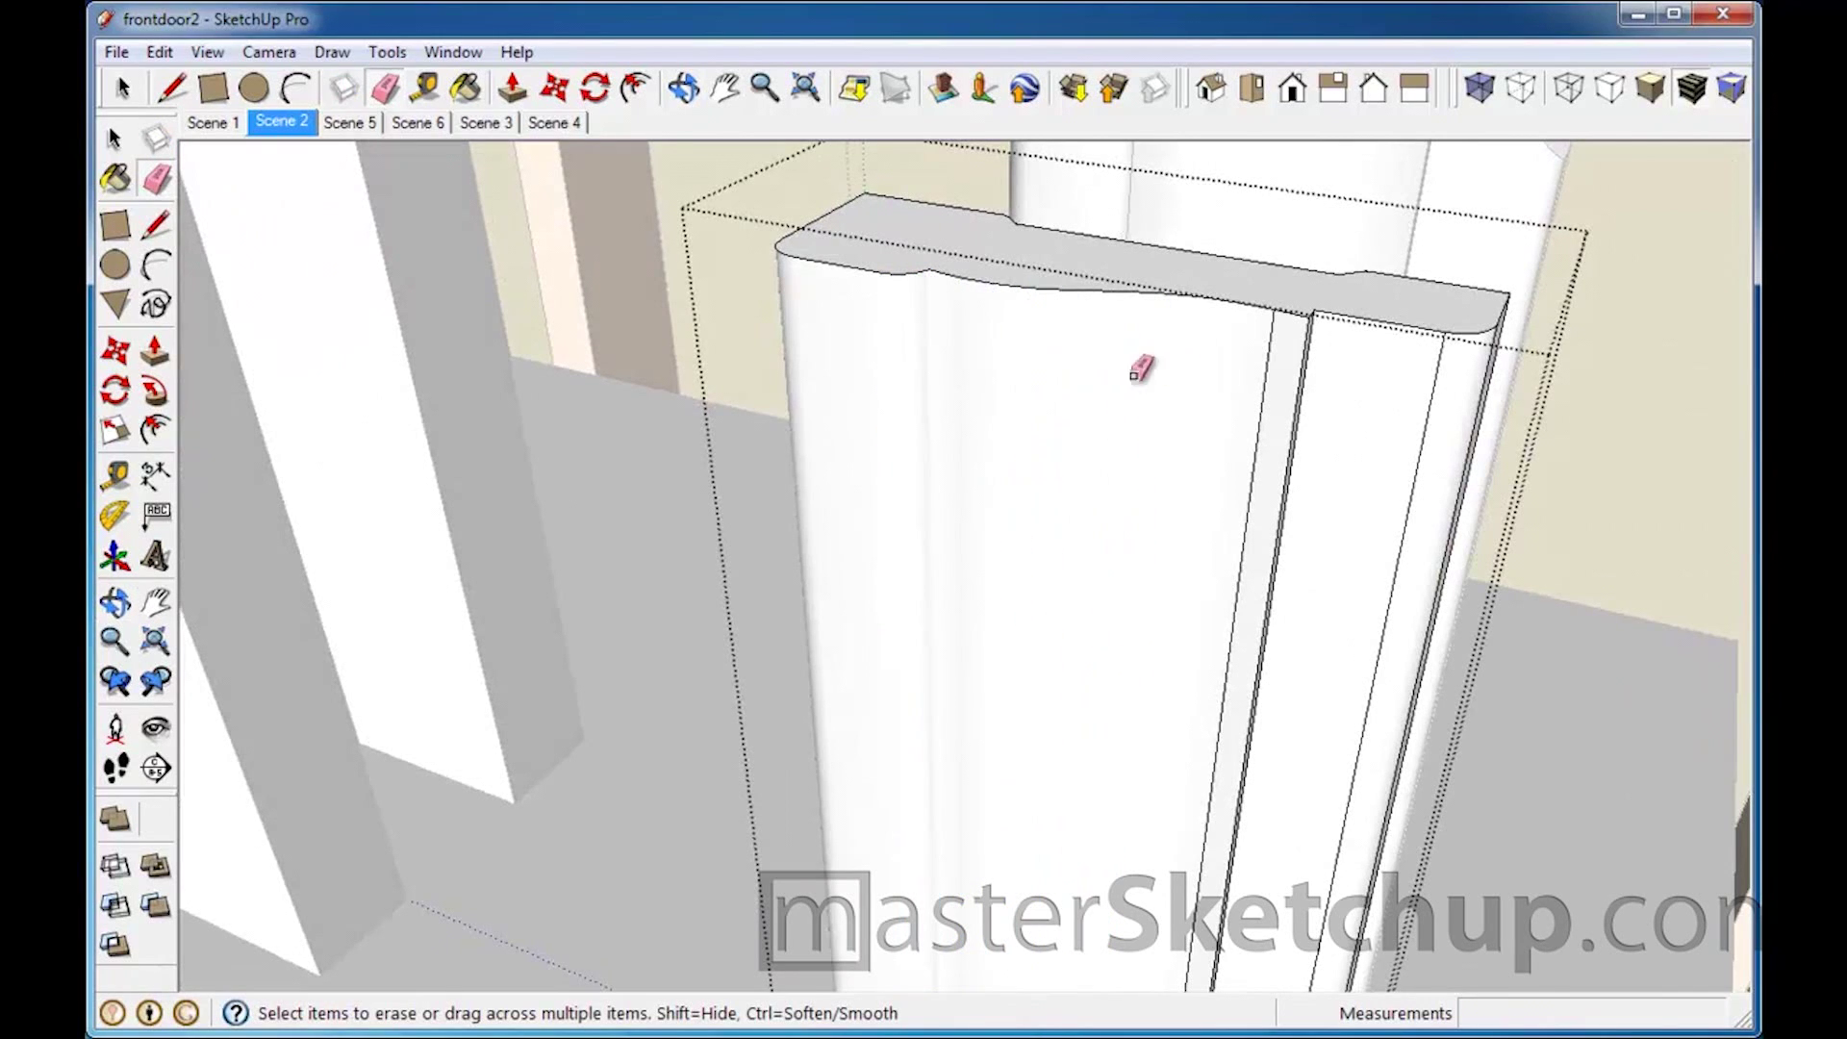
Step: Soften the vertical edges around the moulding's other rounded corner, keeping the crisp edges of the small step
mouse_move(1010, 363)
middle_down()
mouse_move(1130, 452)
mouse_move(1241, 423)
mouse_move(1202, 322)
mouse_move(1084, 350)
middle_up()
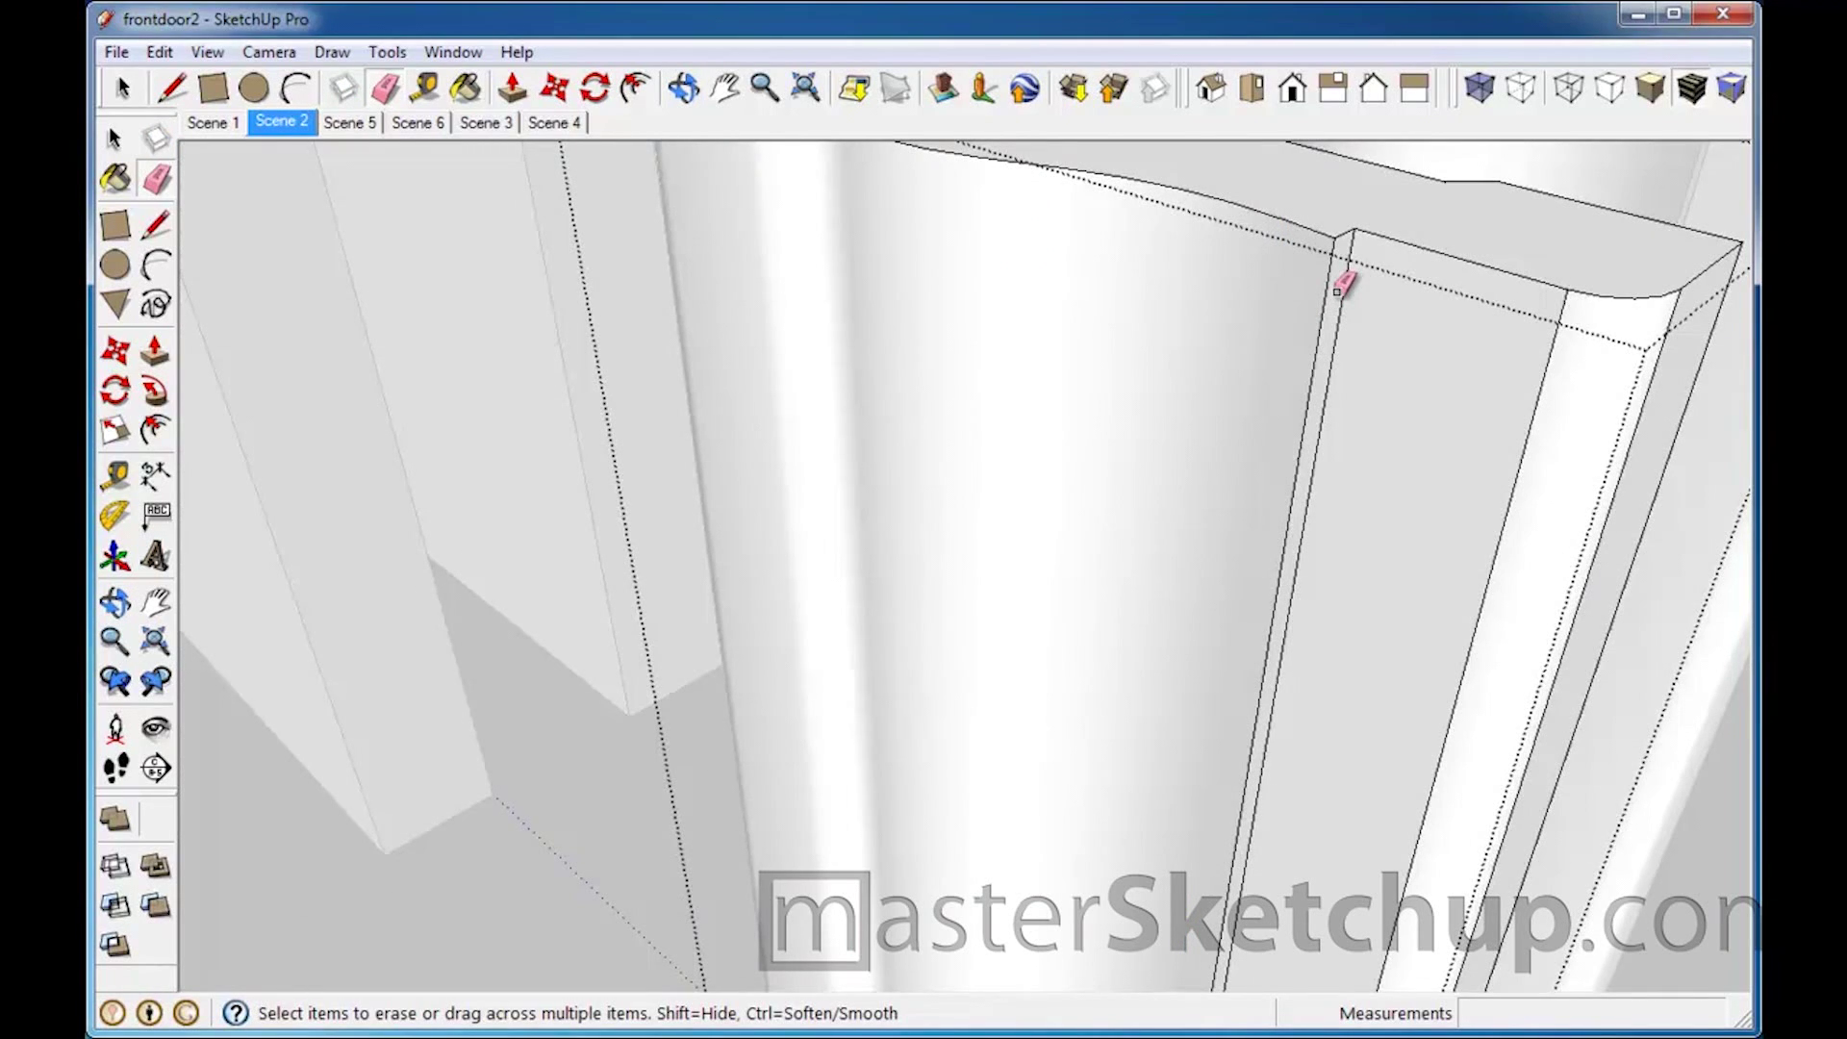
mouse_move(1337, 289)
middle_down()
mouse_move(1286, 296)
mouse_move(1327, 330)
middle_up()
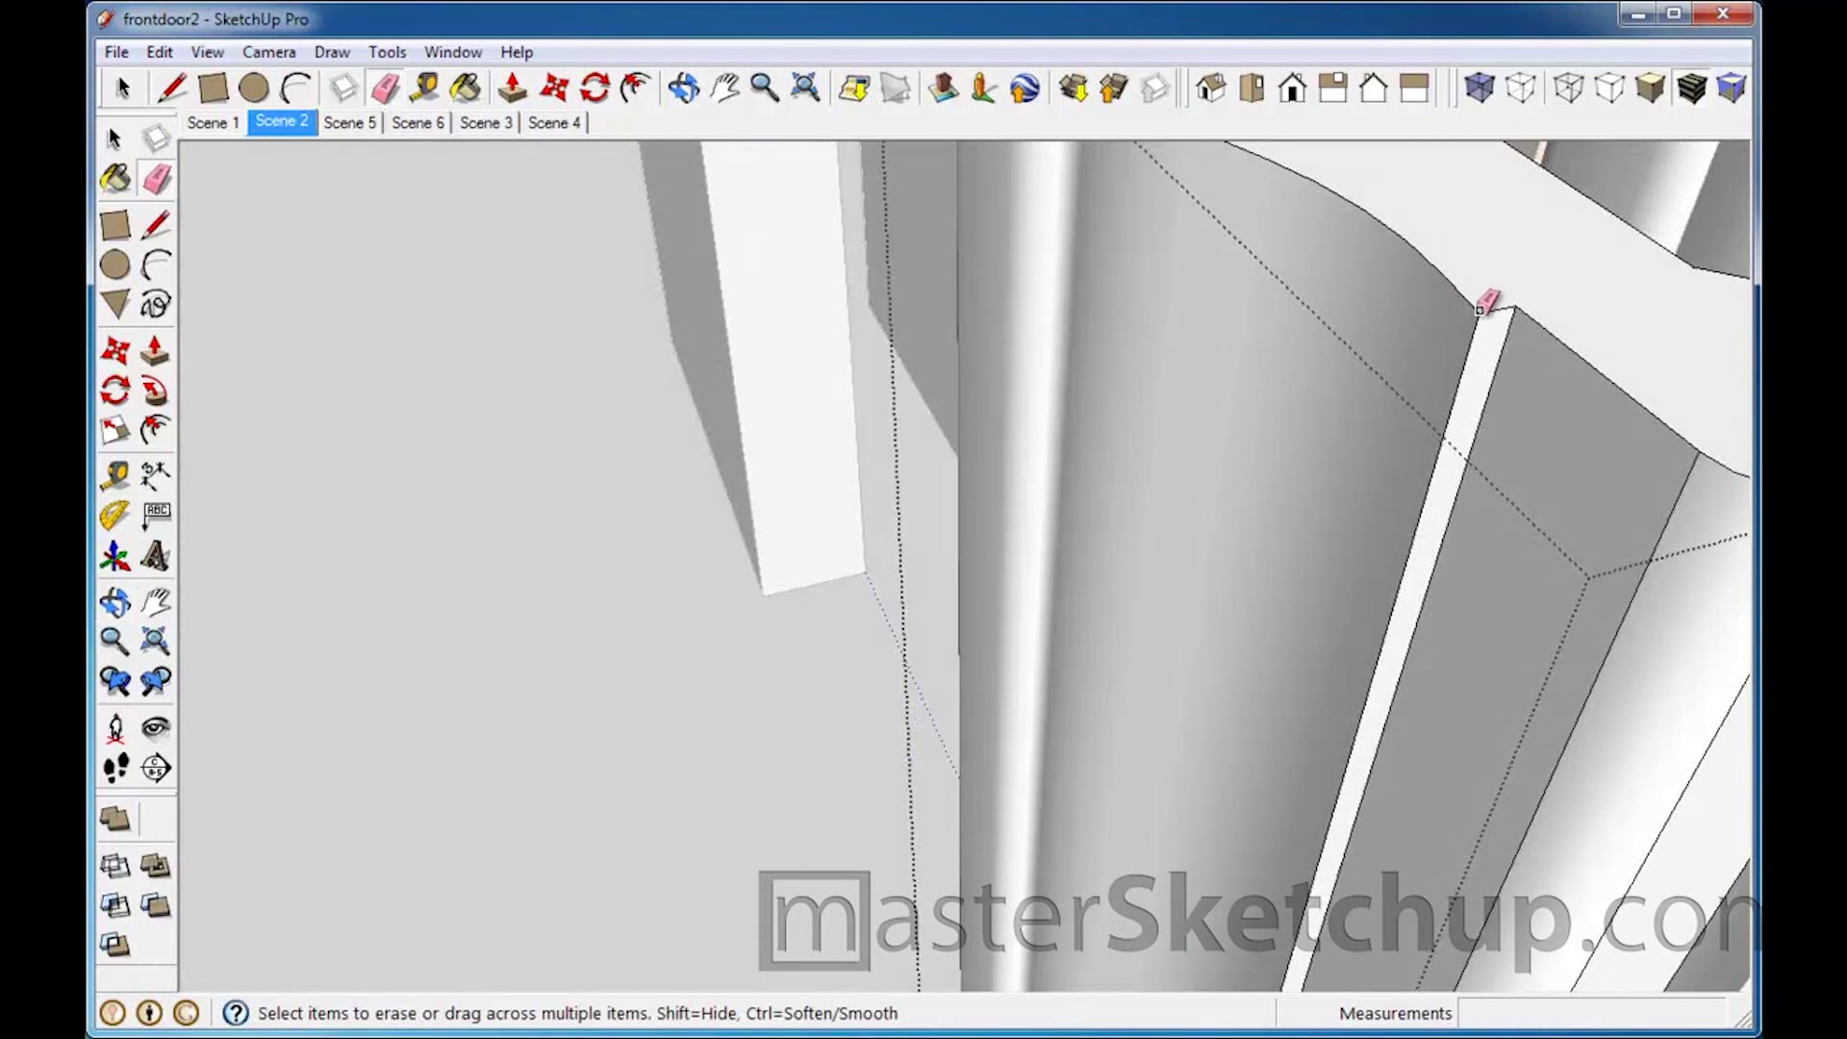
mouse_move(1481, 308)
middle_down()
mouse_move(1485, 278)
mouse_move(1414, 288)
mouse_move(1488, 395)
mouse_move(1513, 400)
middle_up()
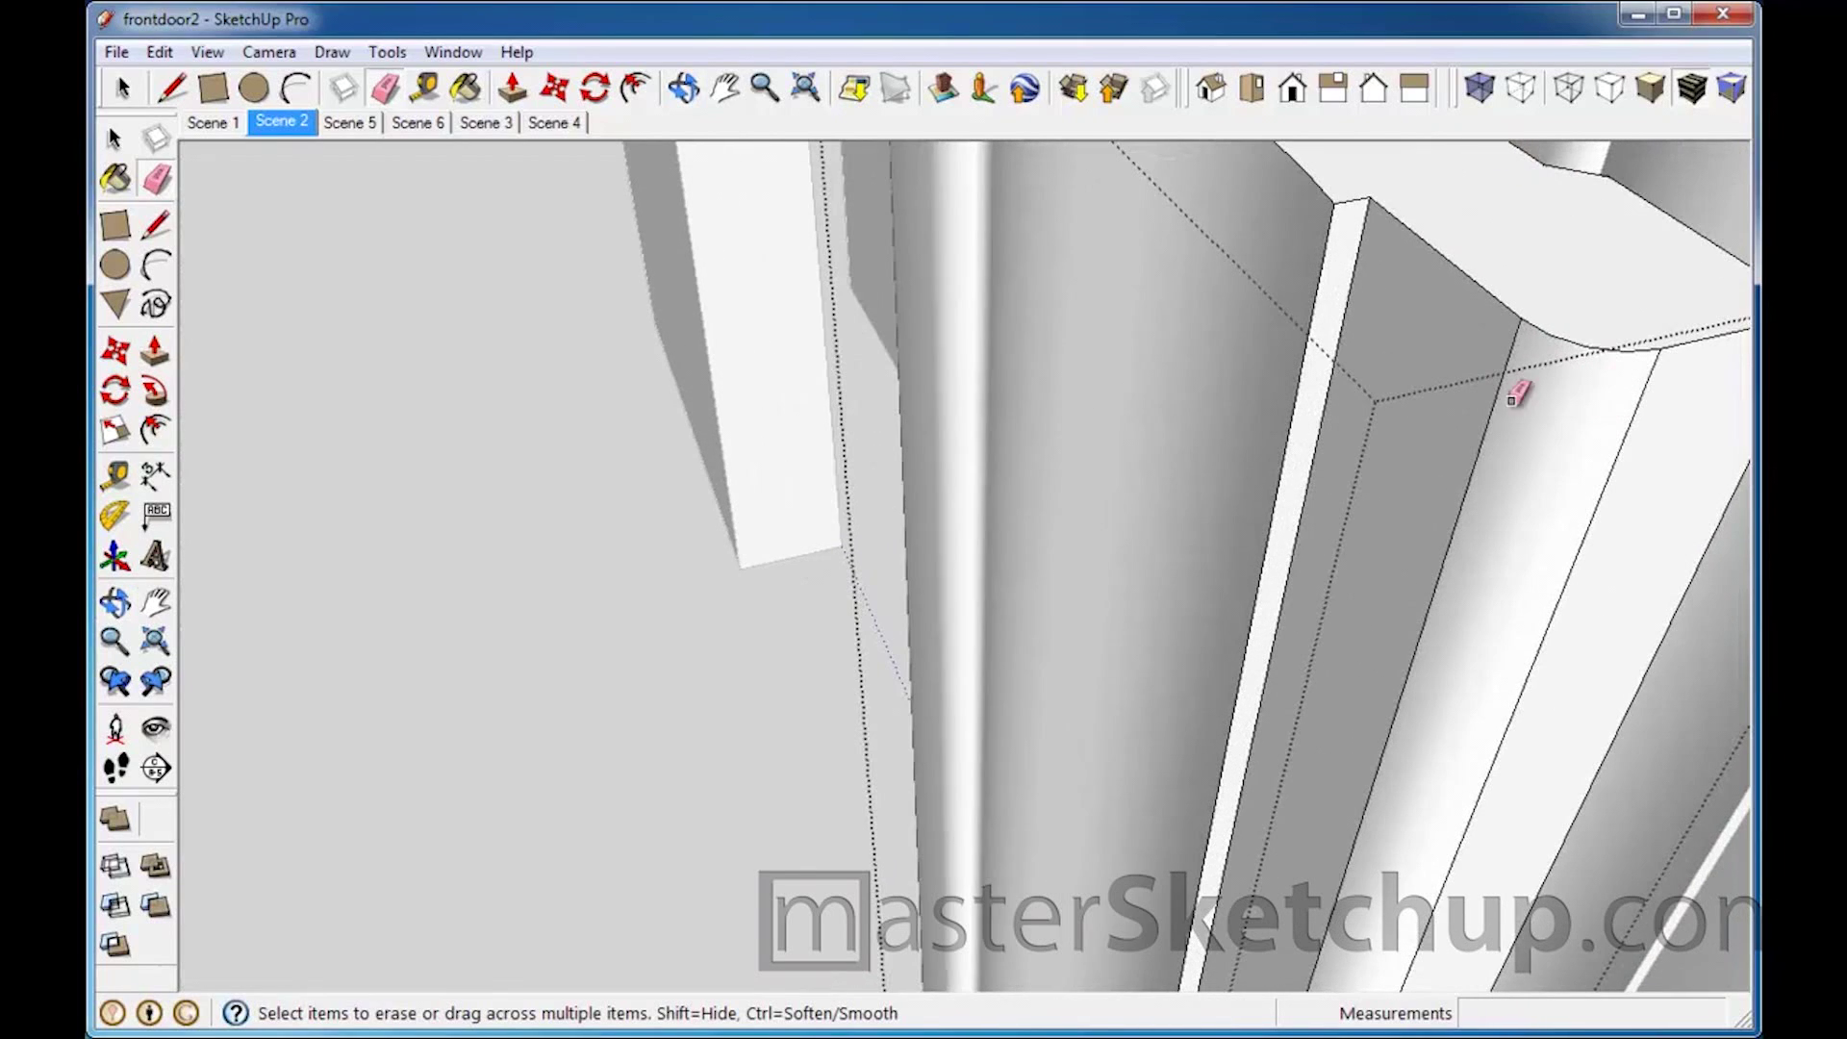
ctrl+drag(1488, 391, 1657, 458)
middle_drag(1657, 457, 1422, 438)
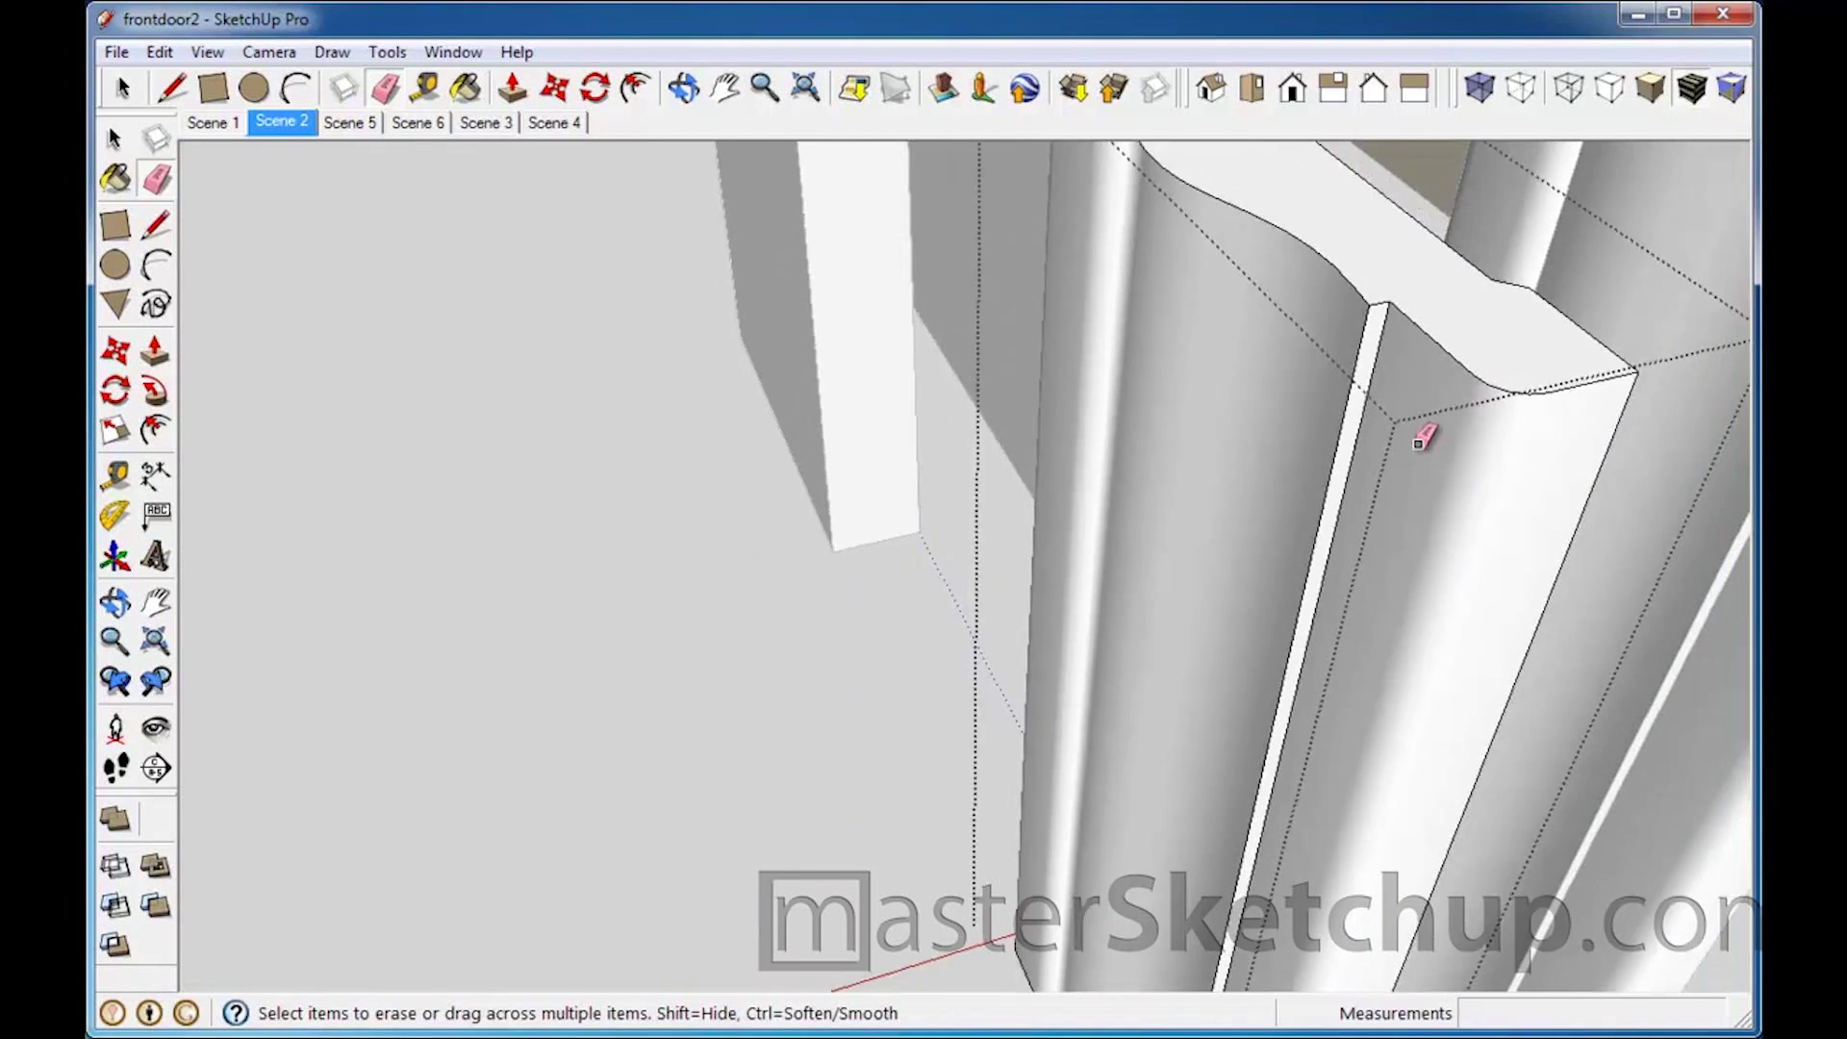
Step: Examine the softened moulding against the mitred sample standing behind it
scroll(1417, 443, down, 4)
middle_drag(1097, 473, 1723, 548)
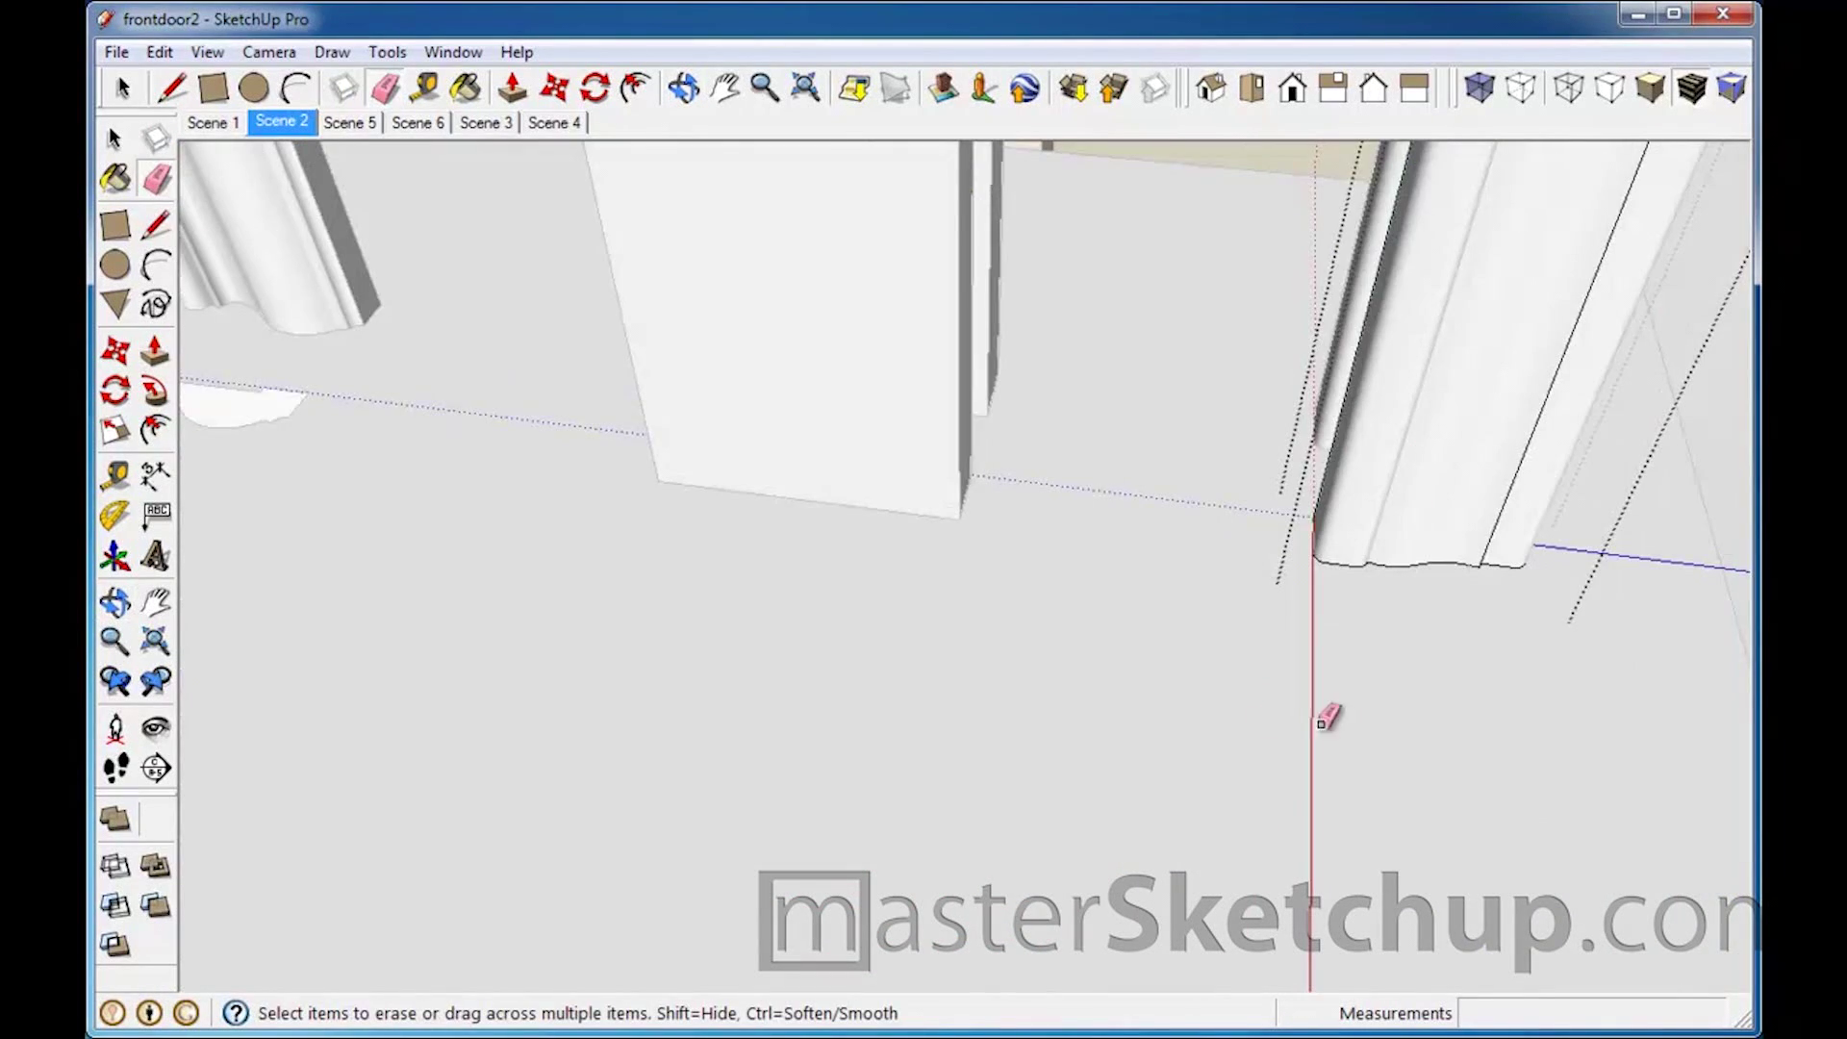
scroll(972, 721, down, 3)
scroll(1331, 364, up, 3)
scroll(1277, 373, up, 3)
scroll(1135, 643, down, 4)
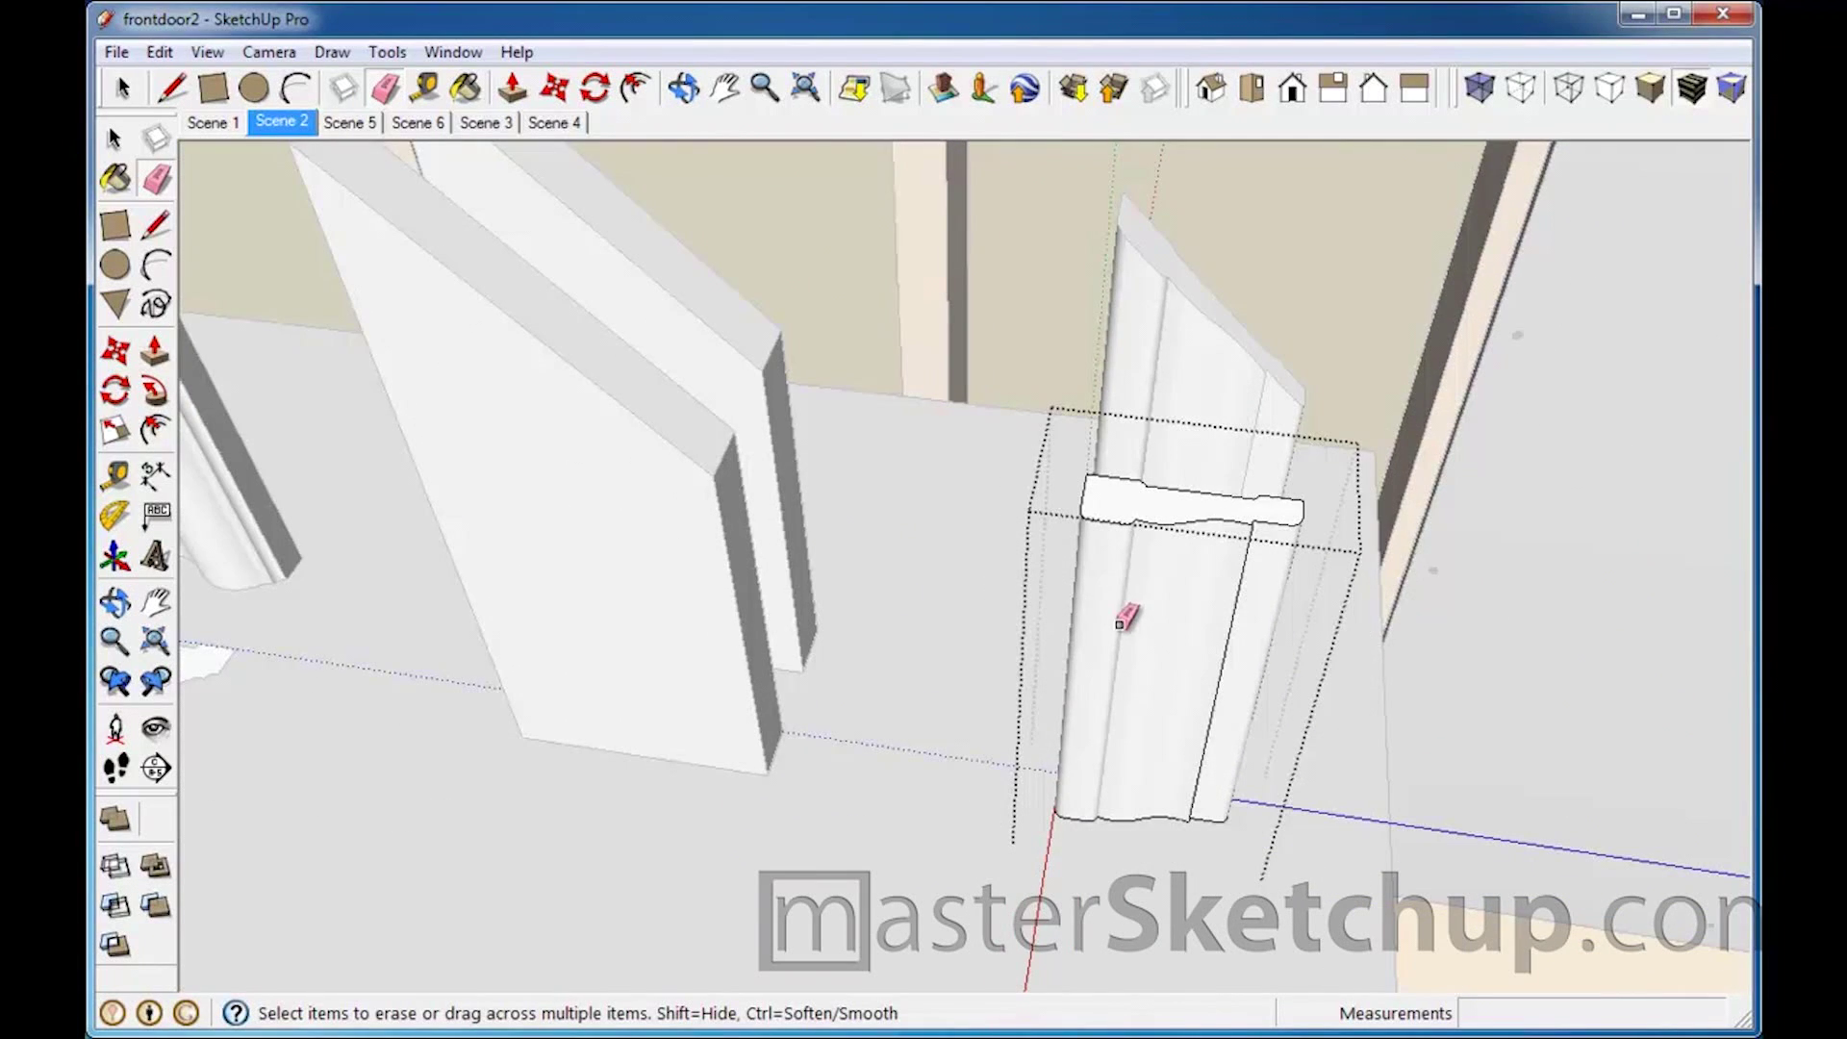
middle_drag(1125, 618, 759, 613)
key(space)
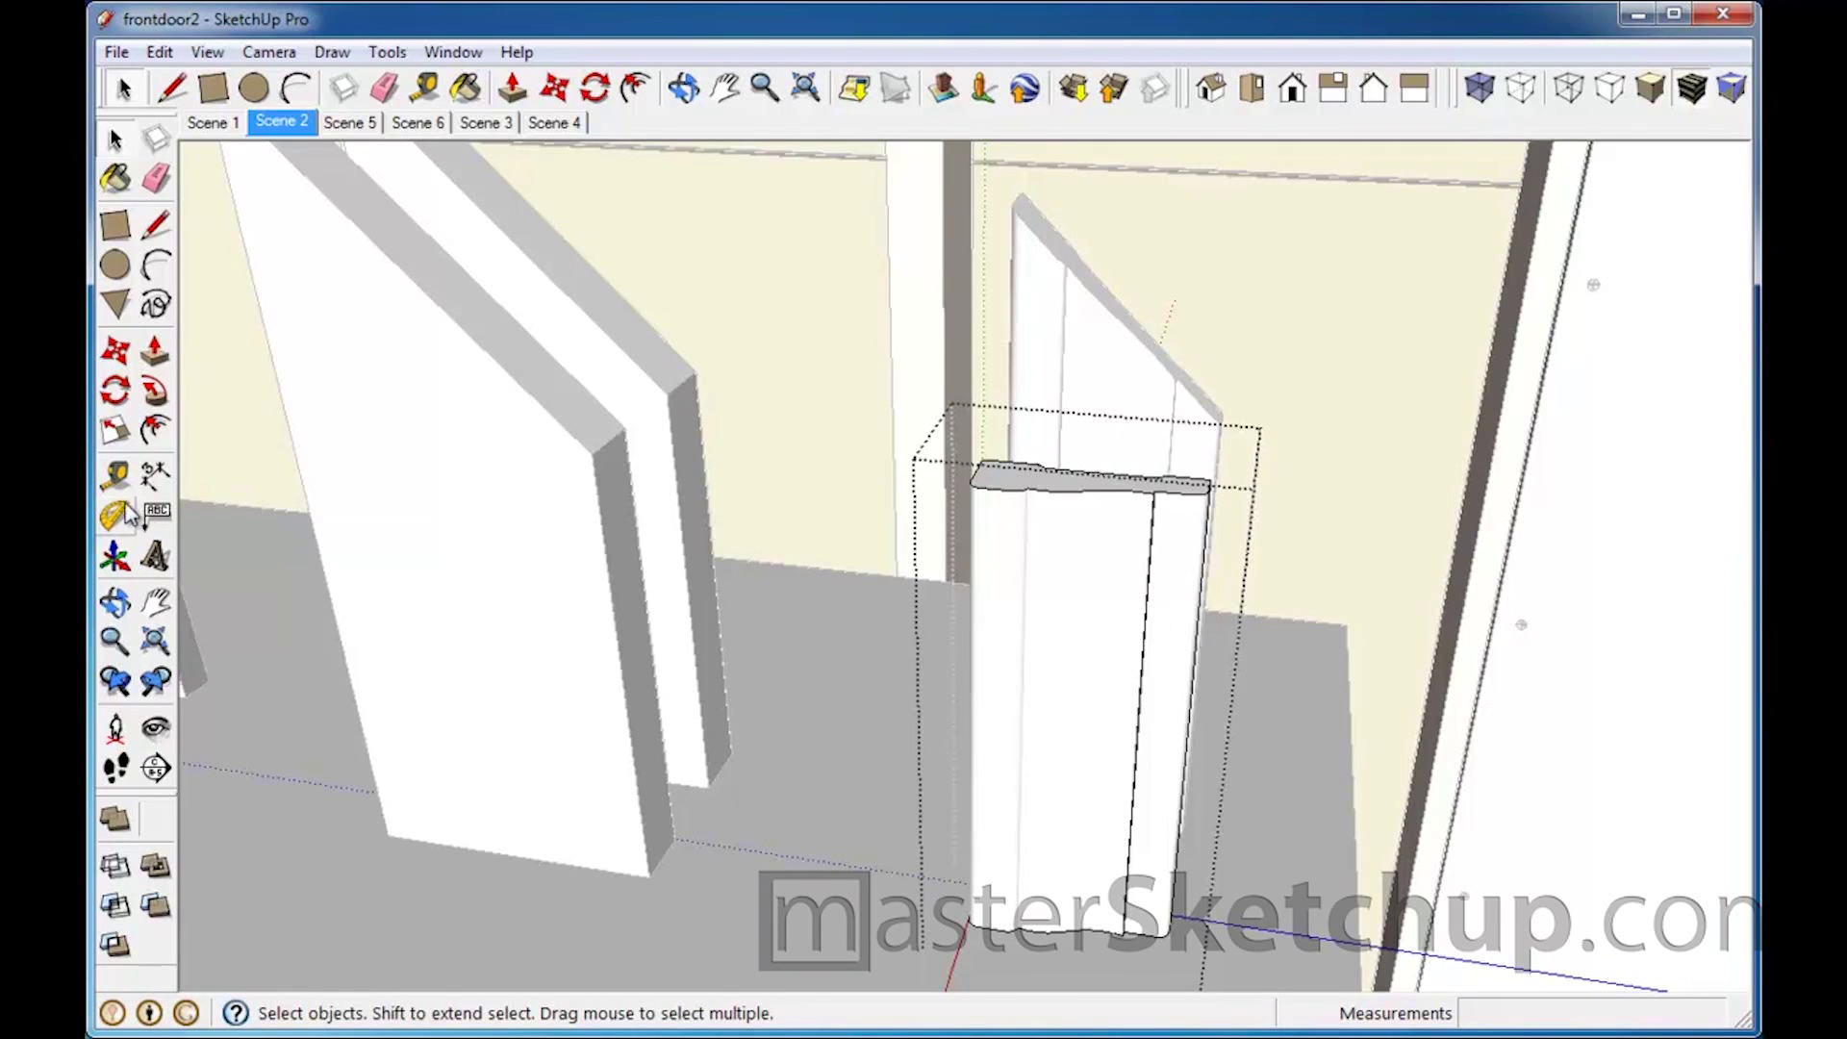
Step: Measure the width across the moulding's upper end with the Tape Measure
click(116, 474)
scroll(1144, 443, up, 2)
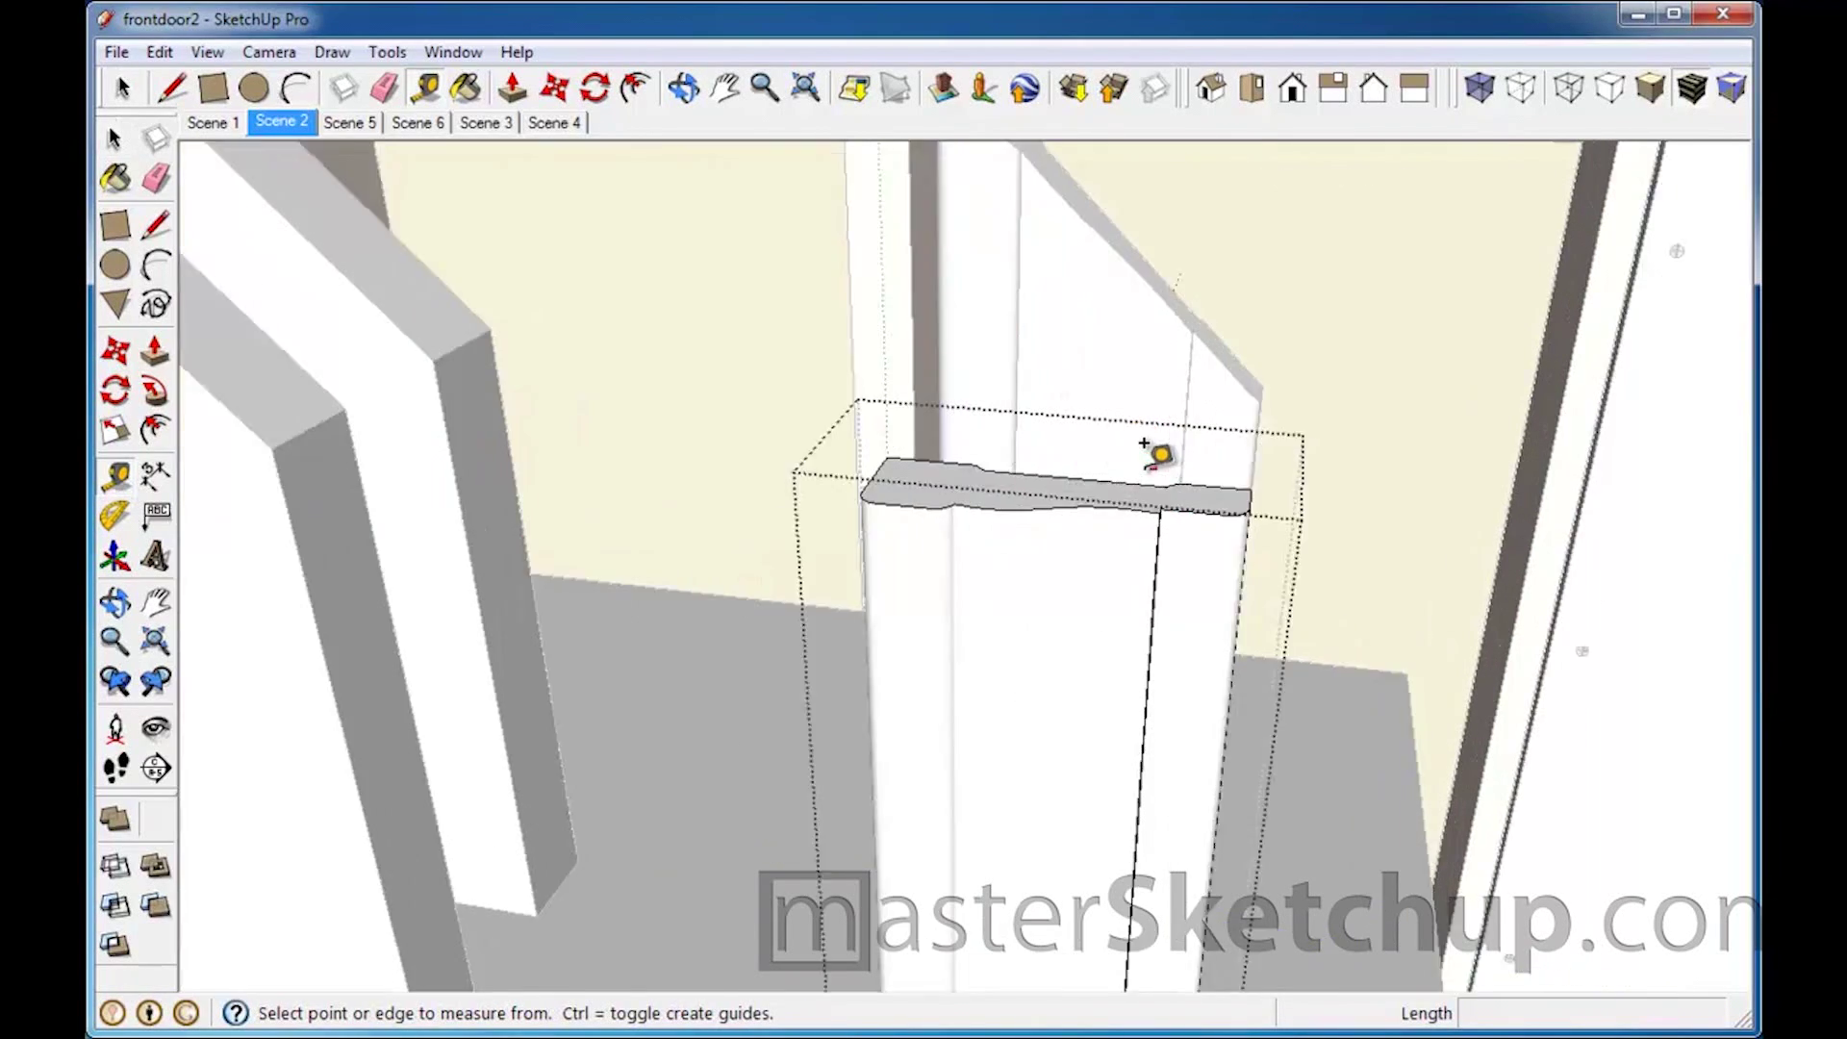
scroll(1144, 444, up, 2)
click(1354, 524)
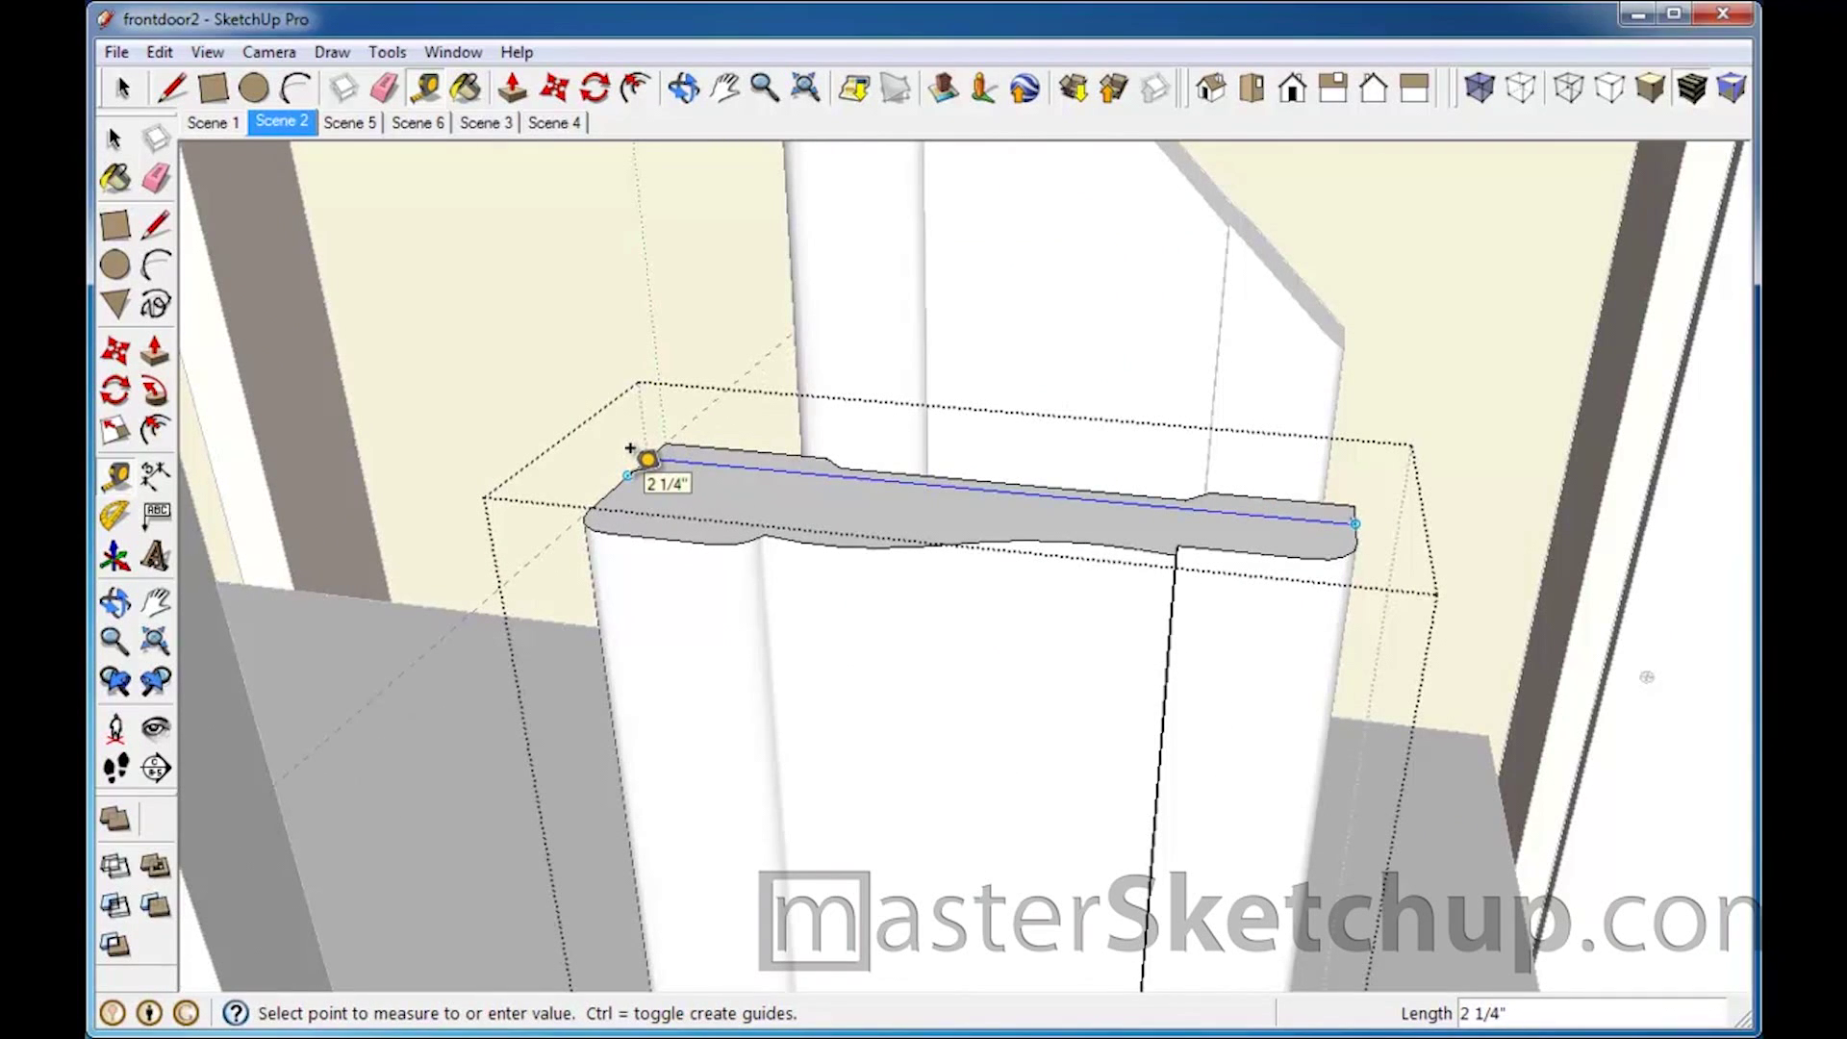
click(746, 469)
Step: Place a guide 2.25 inches straight above the midpoint of the short edge on the moulding's thicker side, at its upper end
scroll(1080, 771, down, 2)
scroll(859, 755, up, 3)
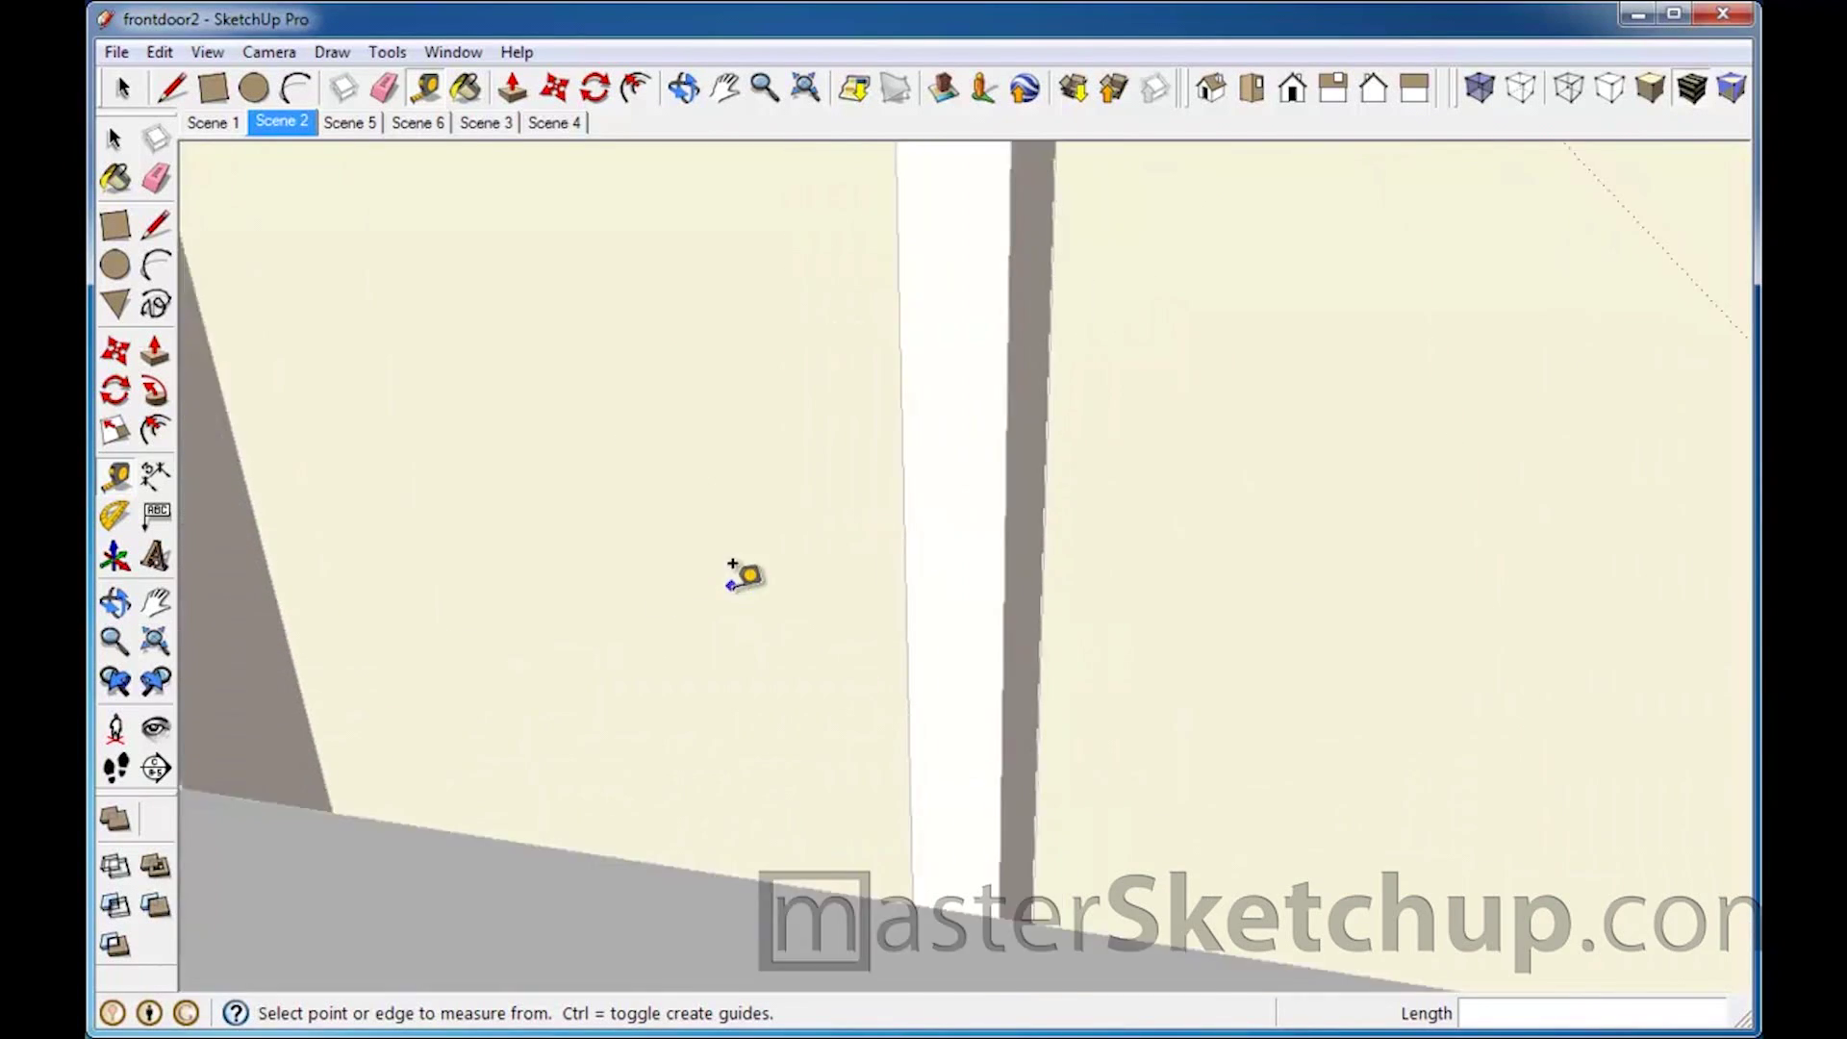
scroll(747, 573, down, 3)
scroll(746, 536, up, 3)
scroll(746, 505, down, 3)
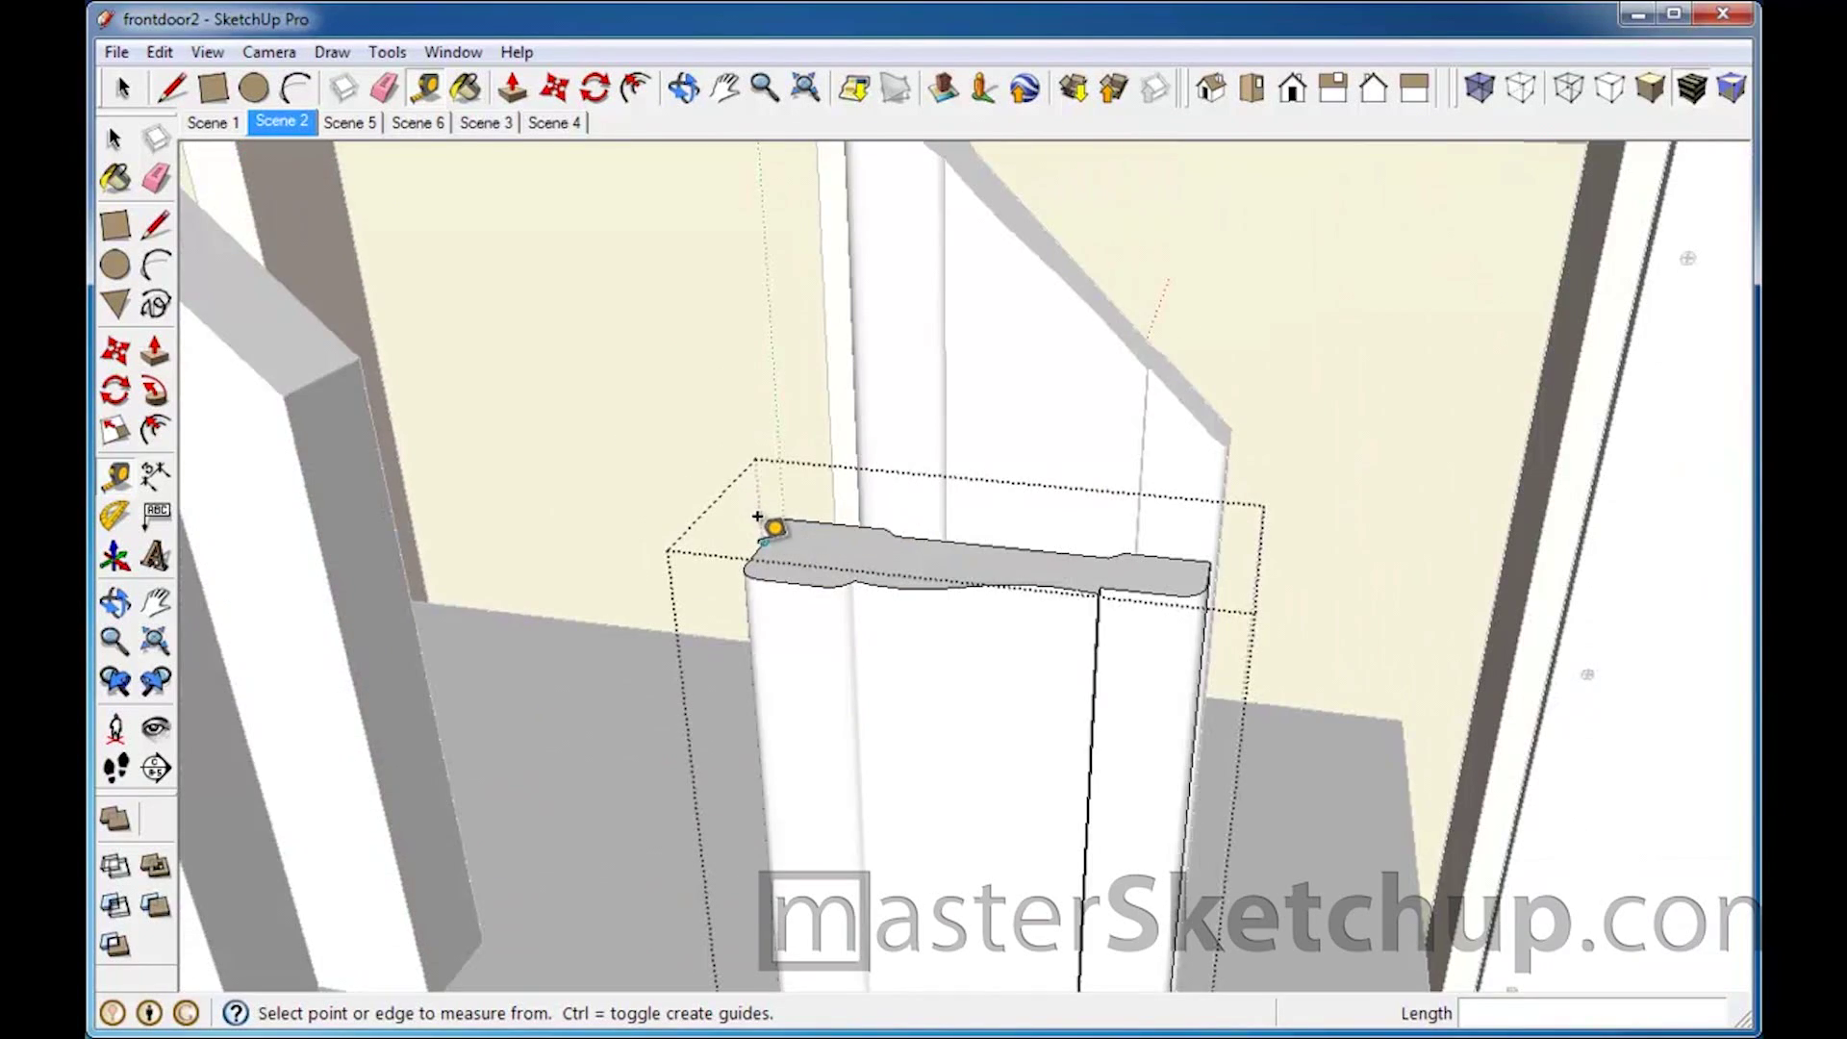
scroll(779, 531, up, 3)
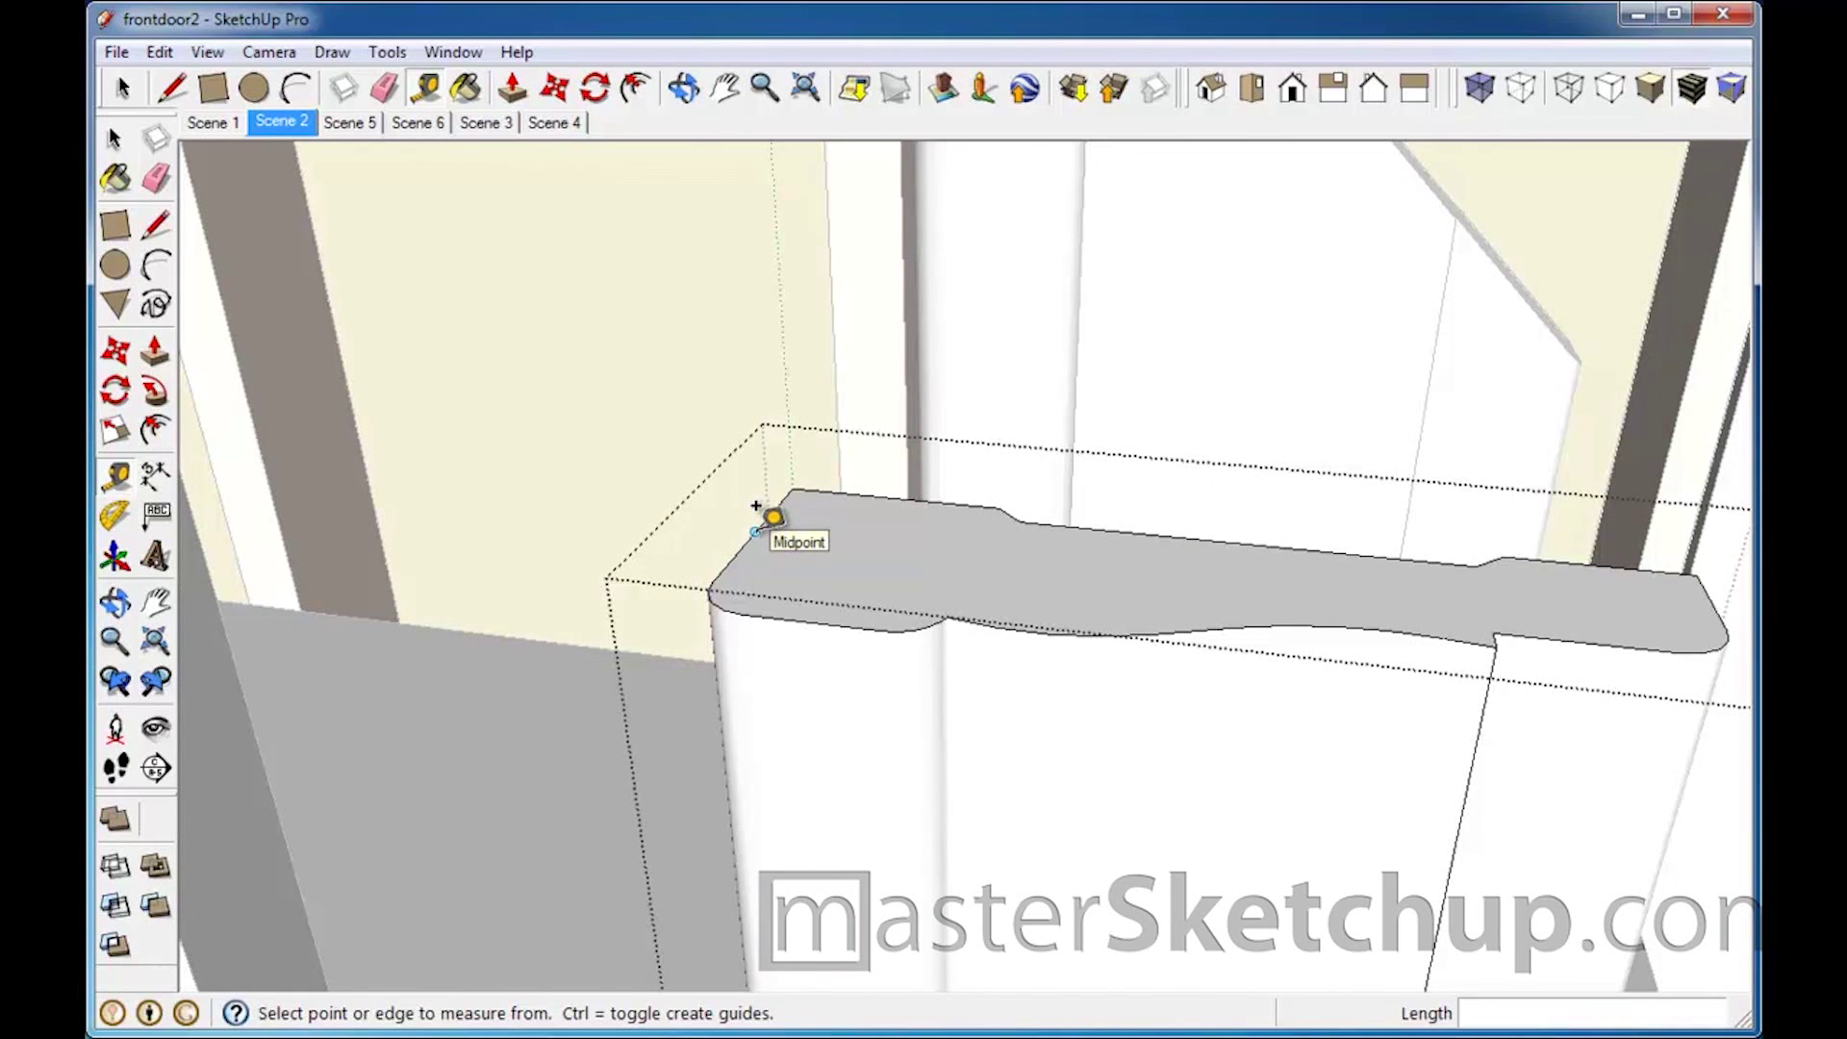
click(756, 506)
scroll(755, 507, down, 3)
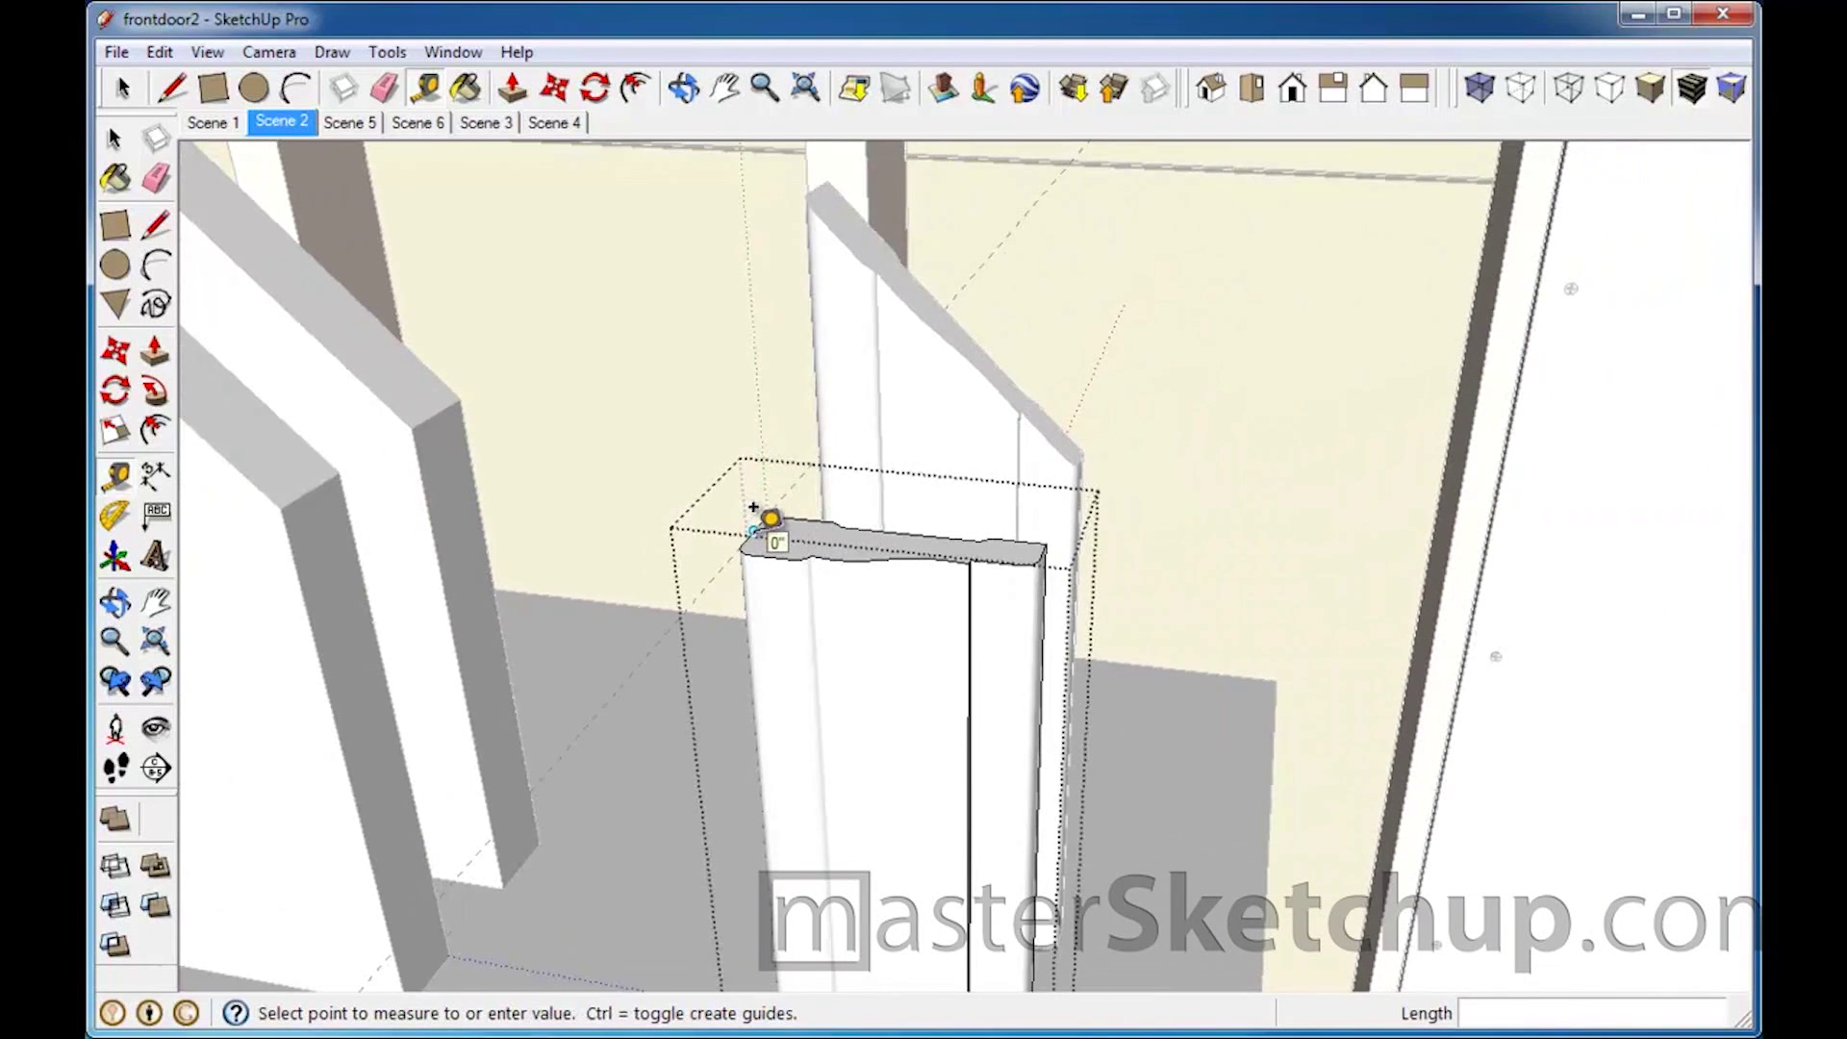
scroll(756, 507, down, 3)
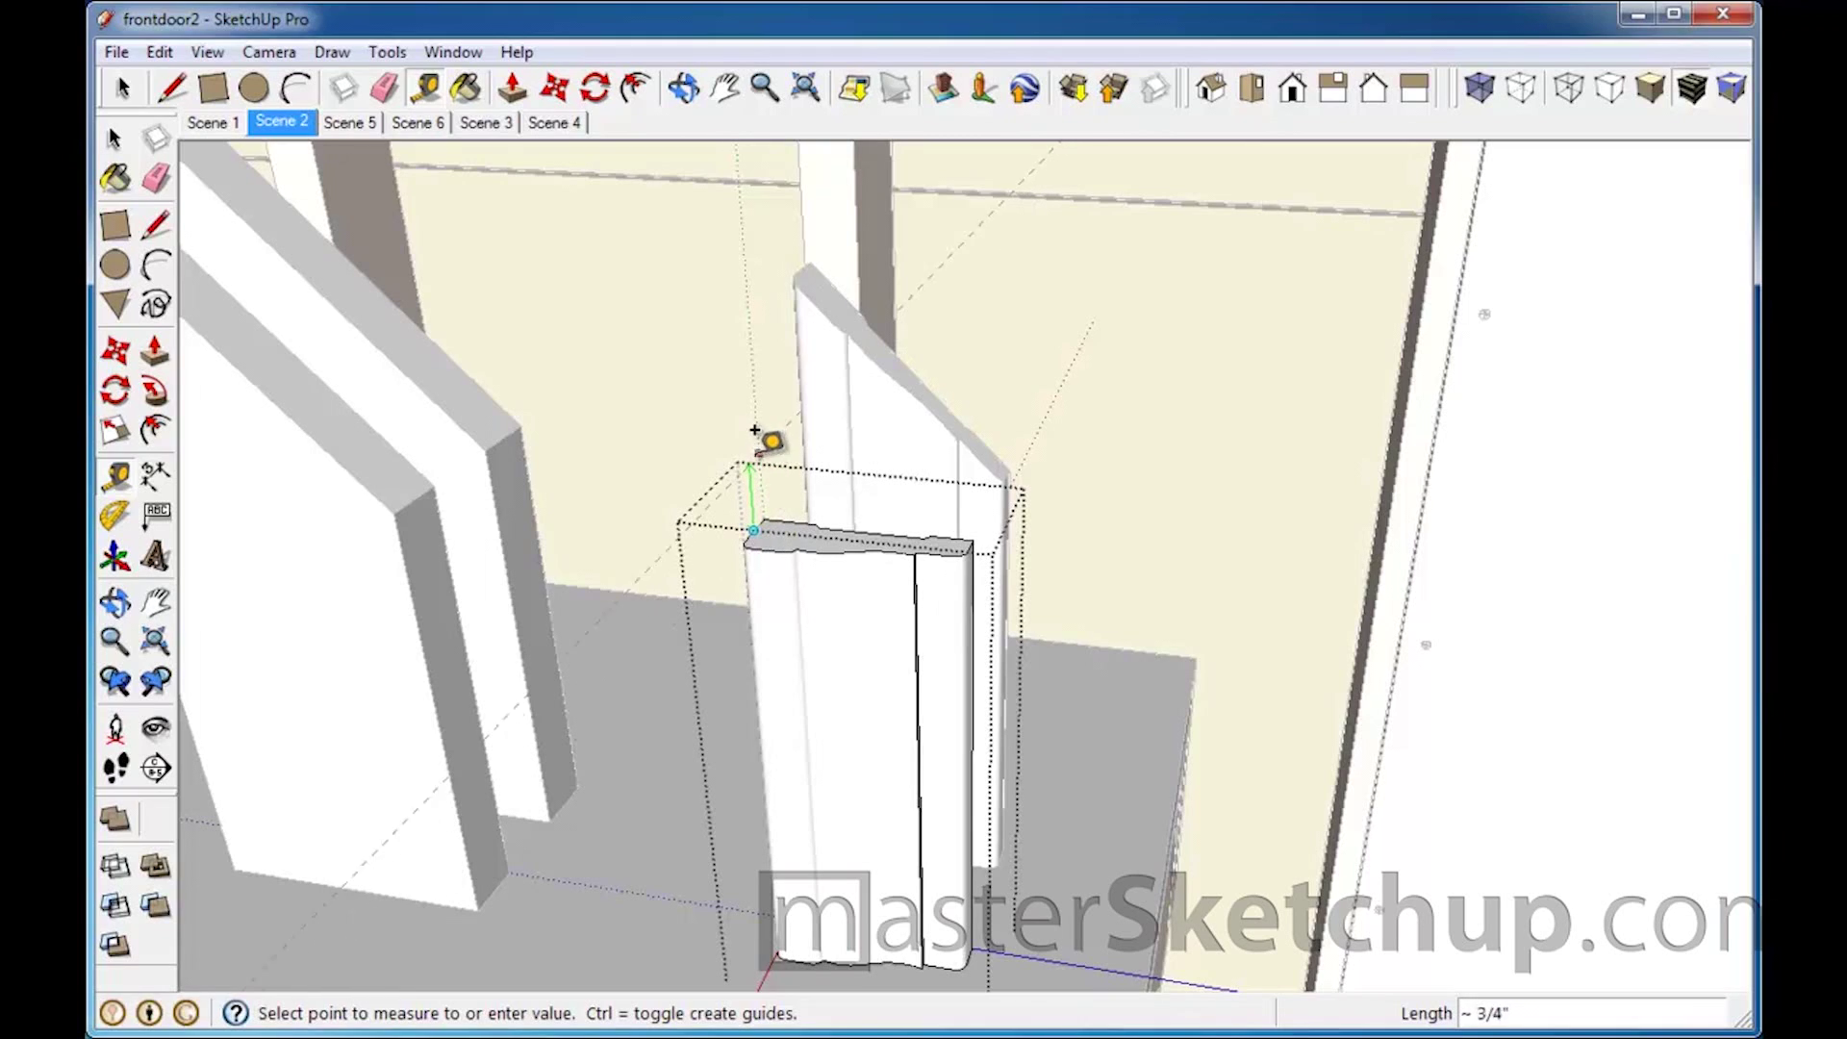
click(753, 347)
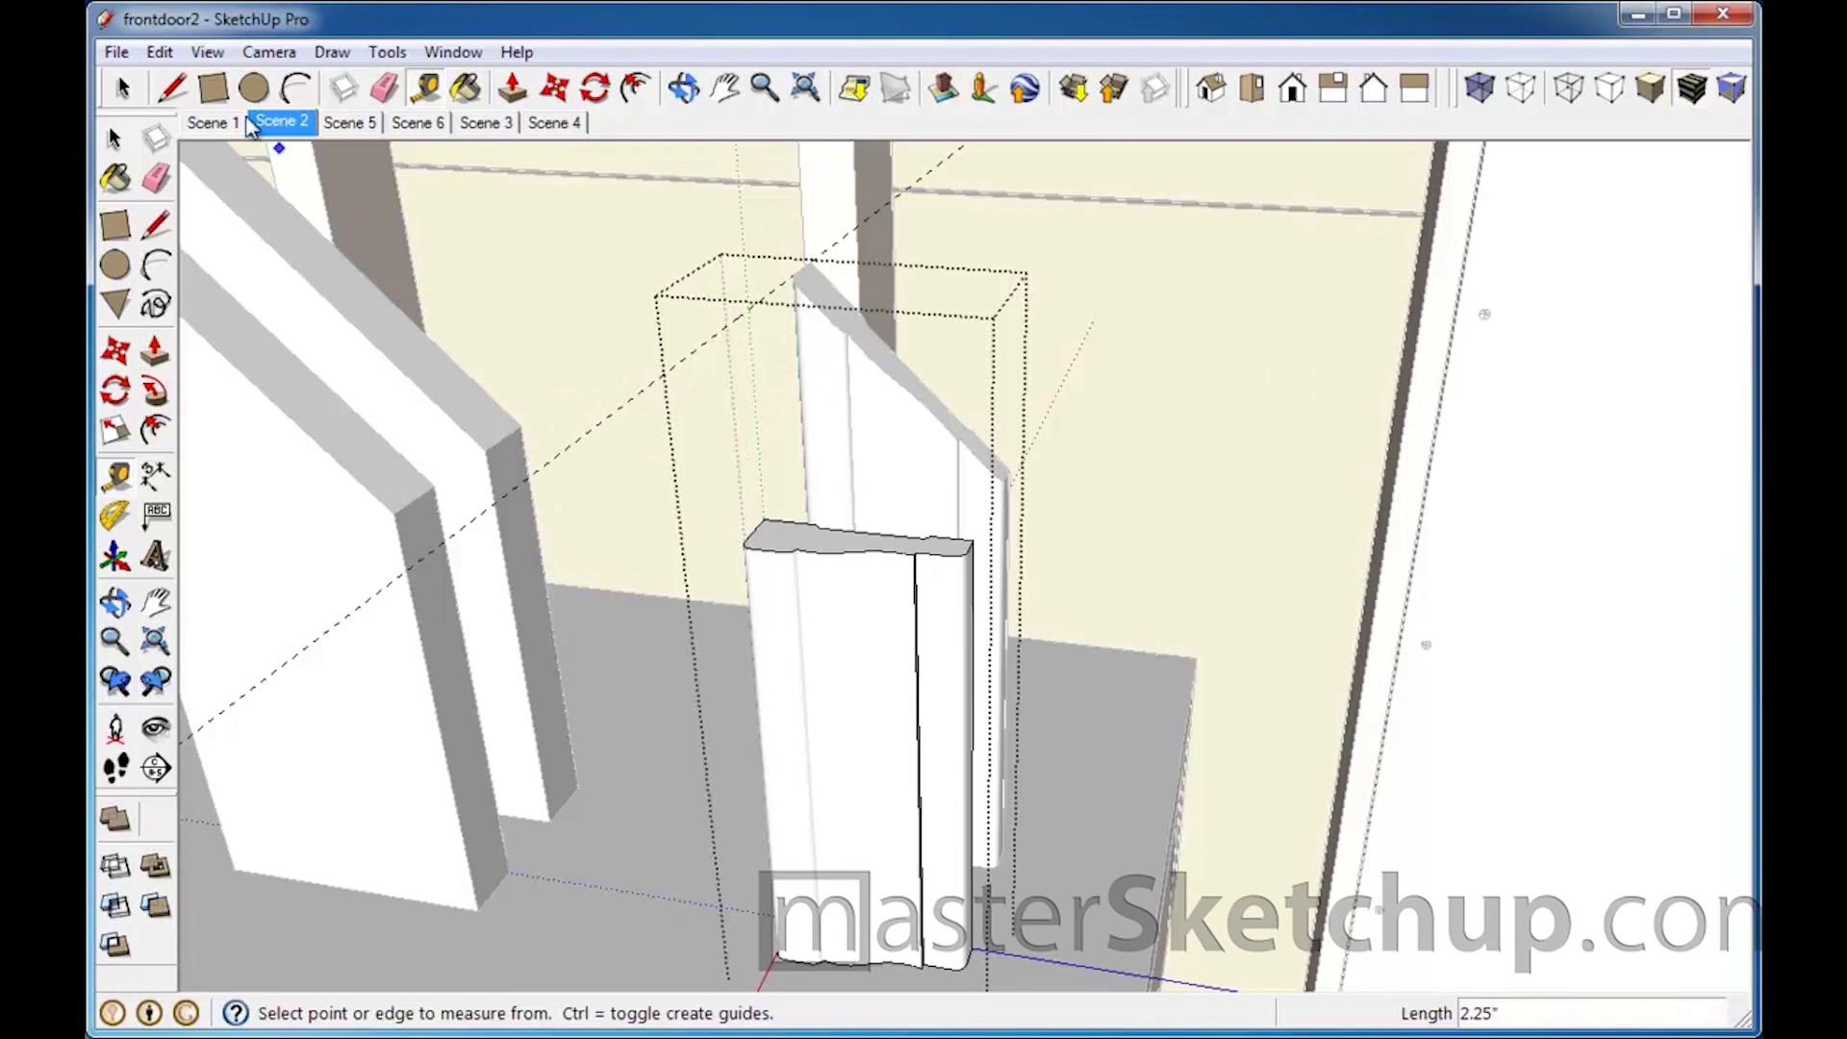
Step: Rotate the moulding's upper end face and its bounding edges 45 degrees upward about the back corner of the thinner side
click(133, 144)
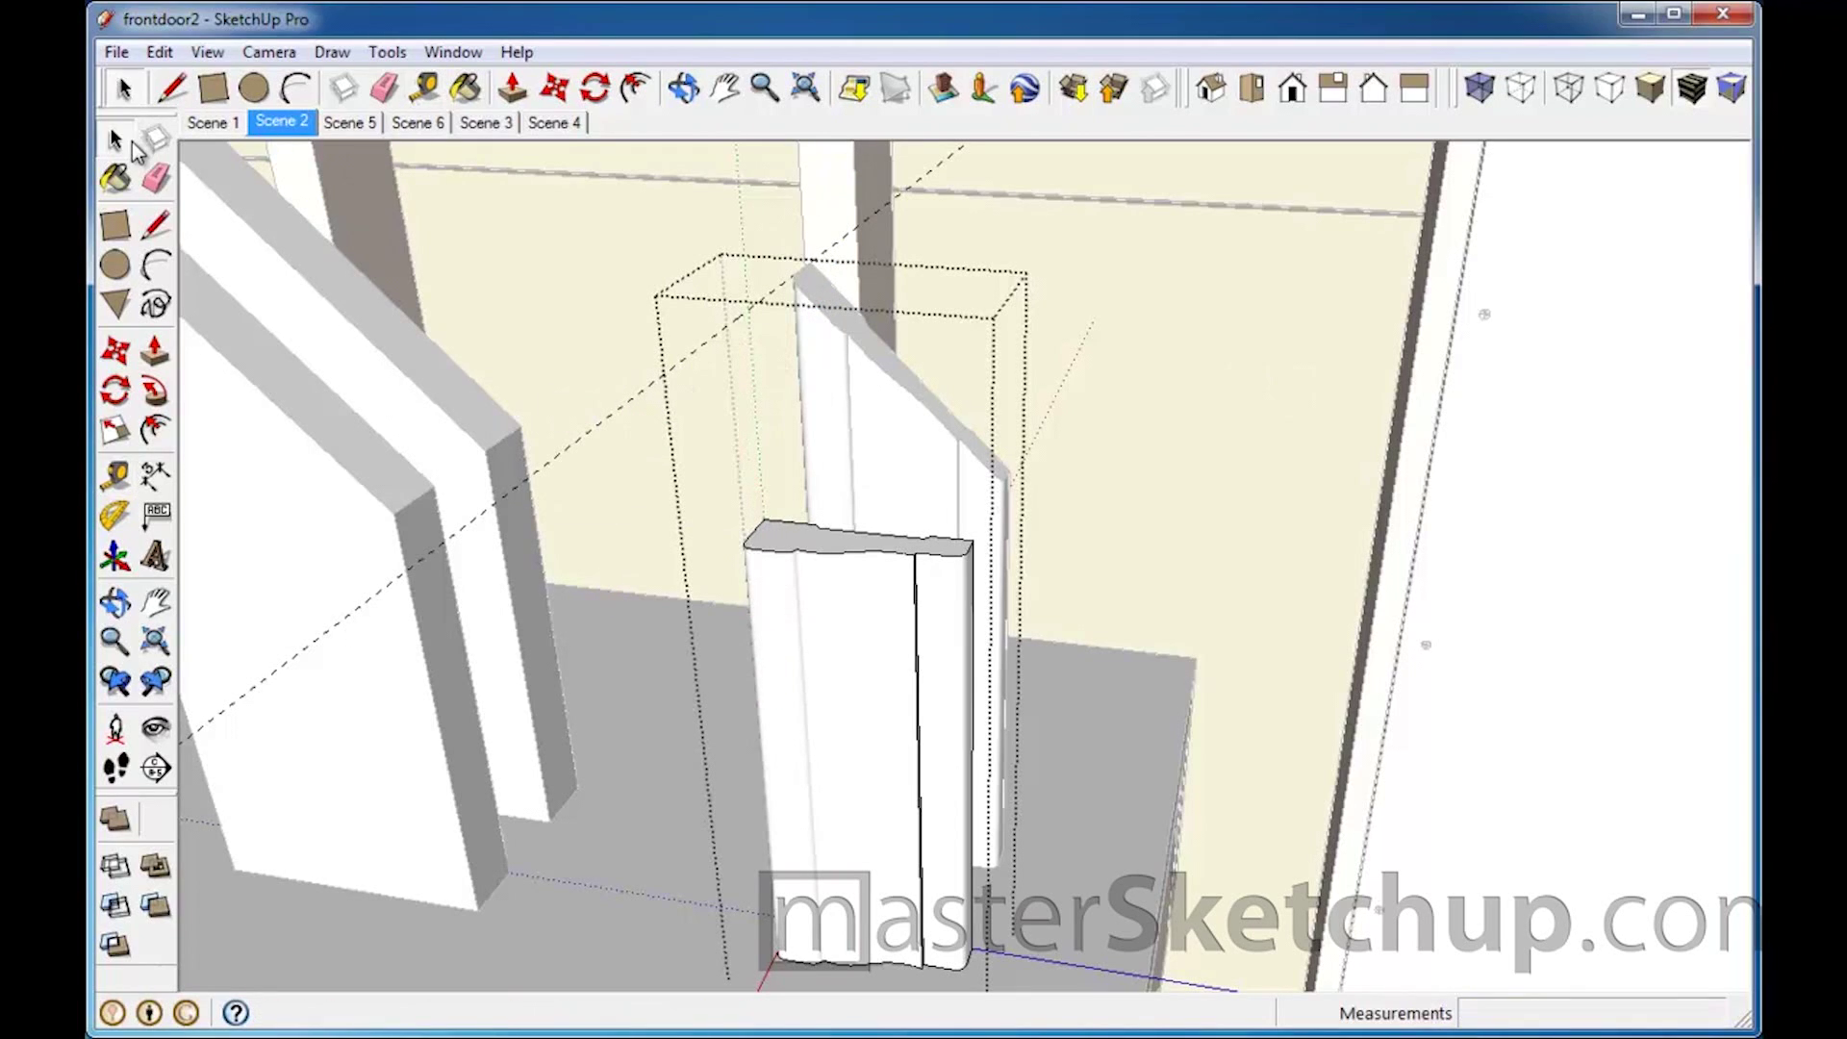
click(813, 545)
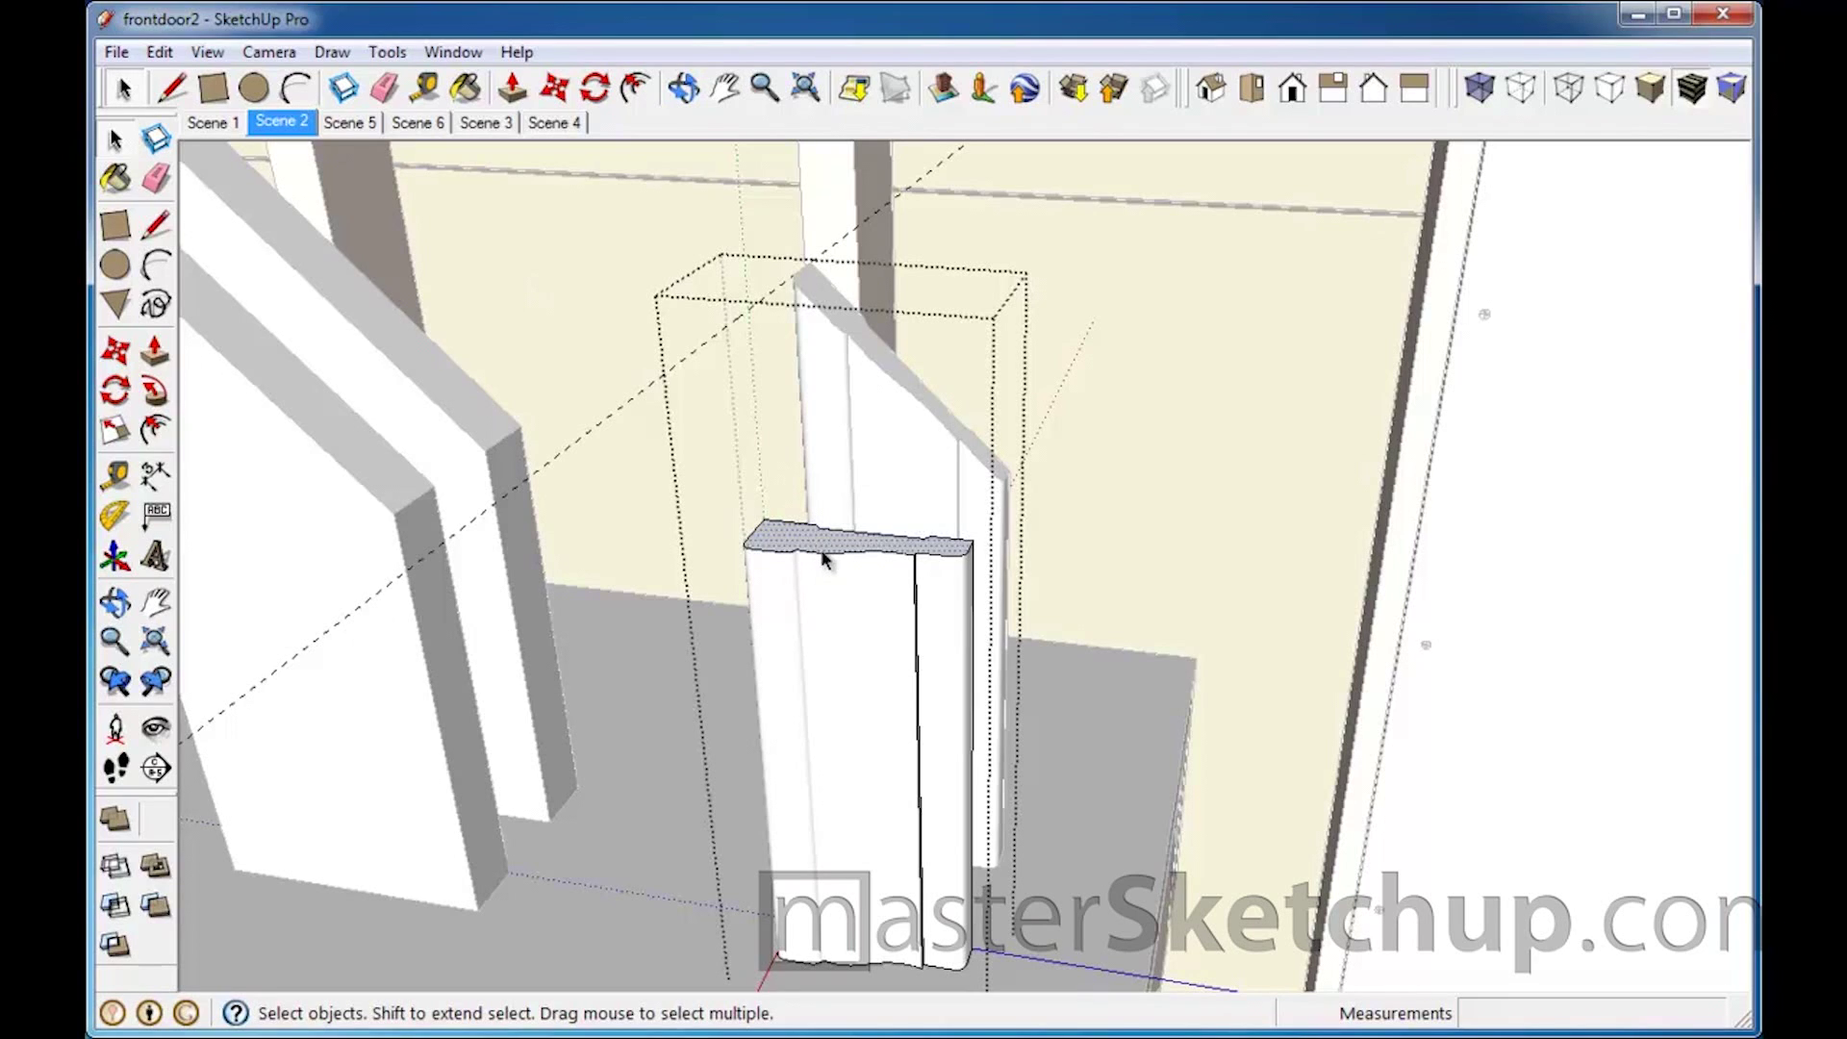
double_click(828, 541)
click(823, 541)
scroll(824, 541, up, 3)
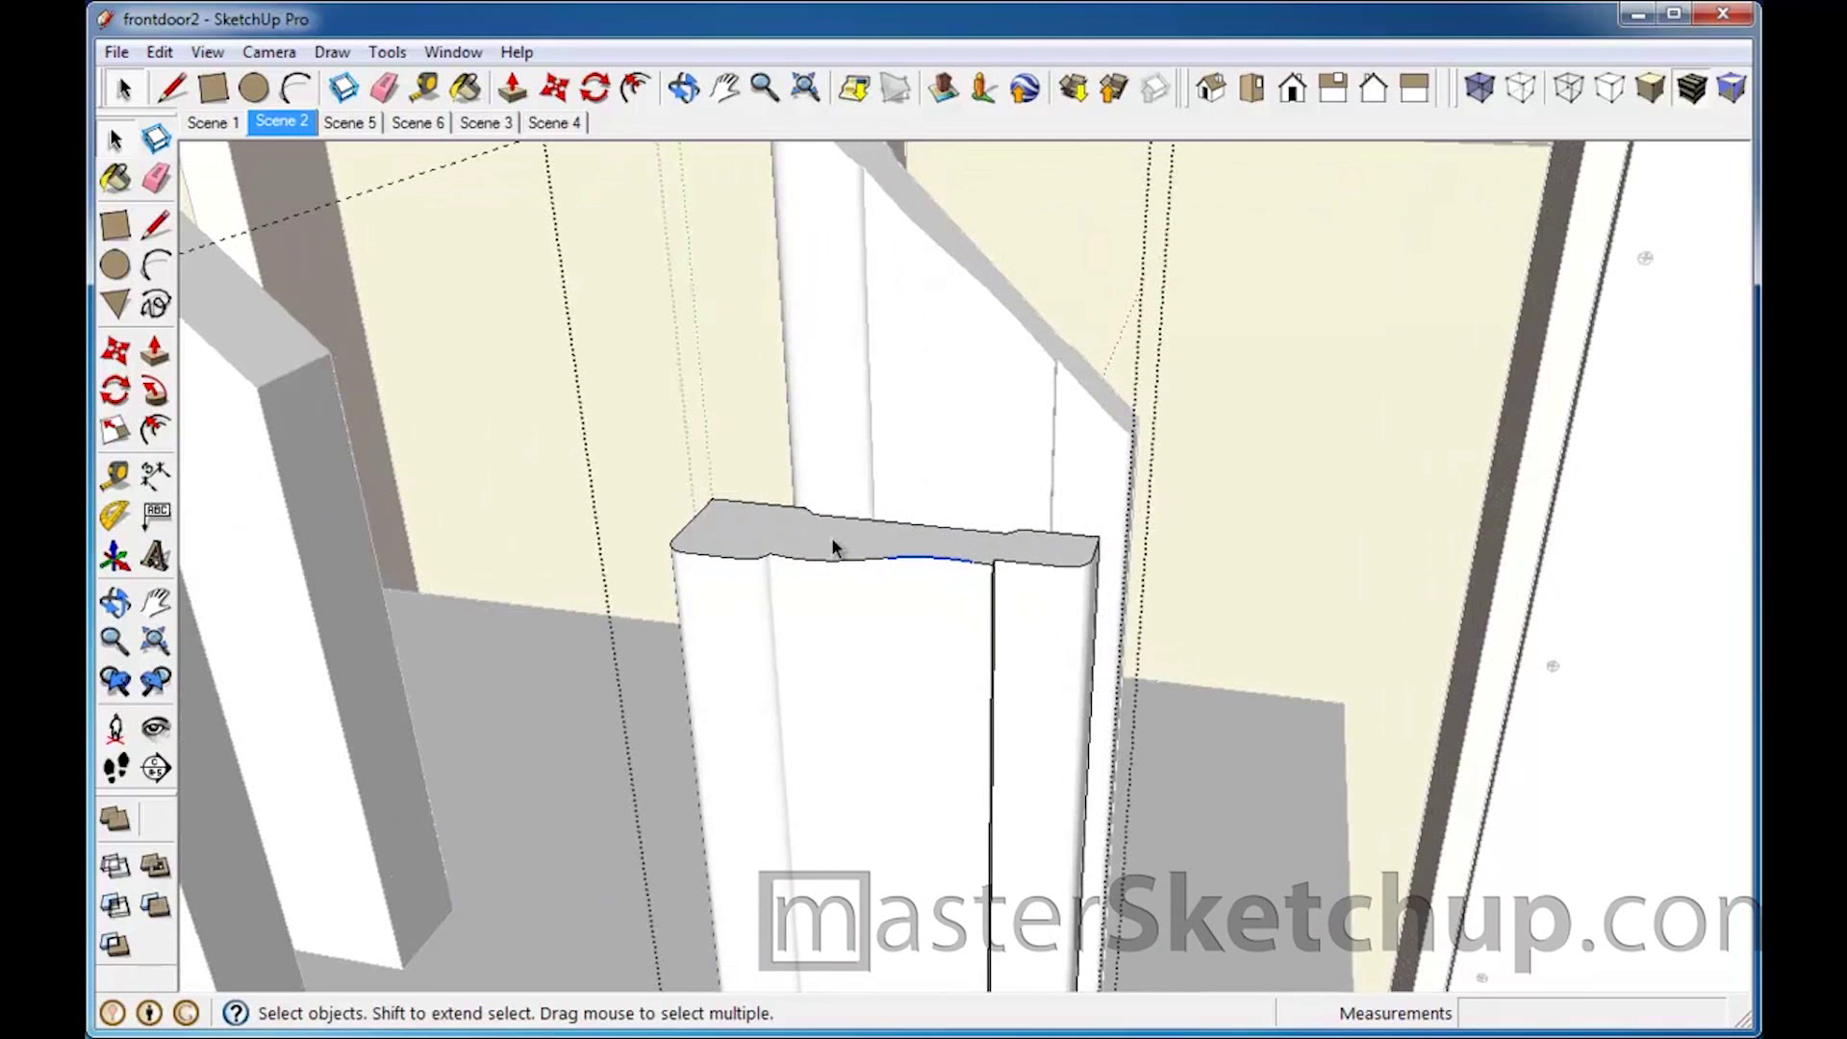
double_click(1033, 541)
middle_drag(1061, 573, 529, 535)
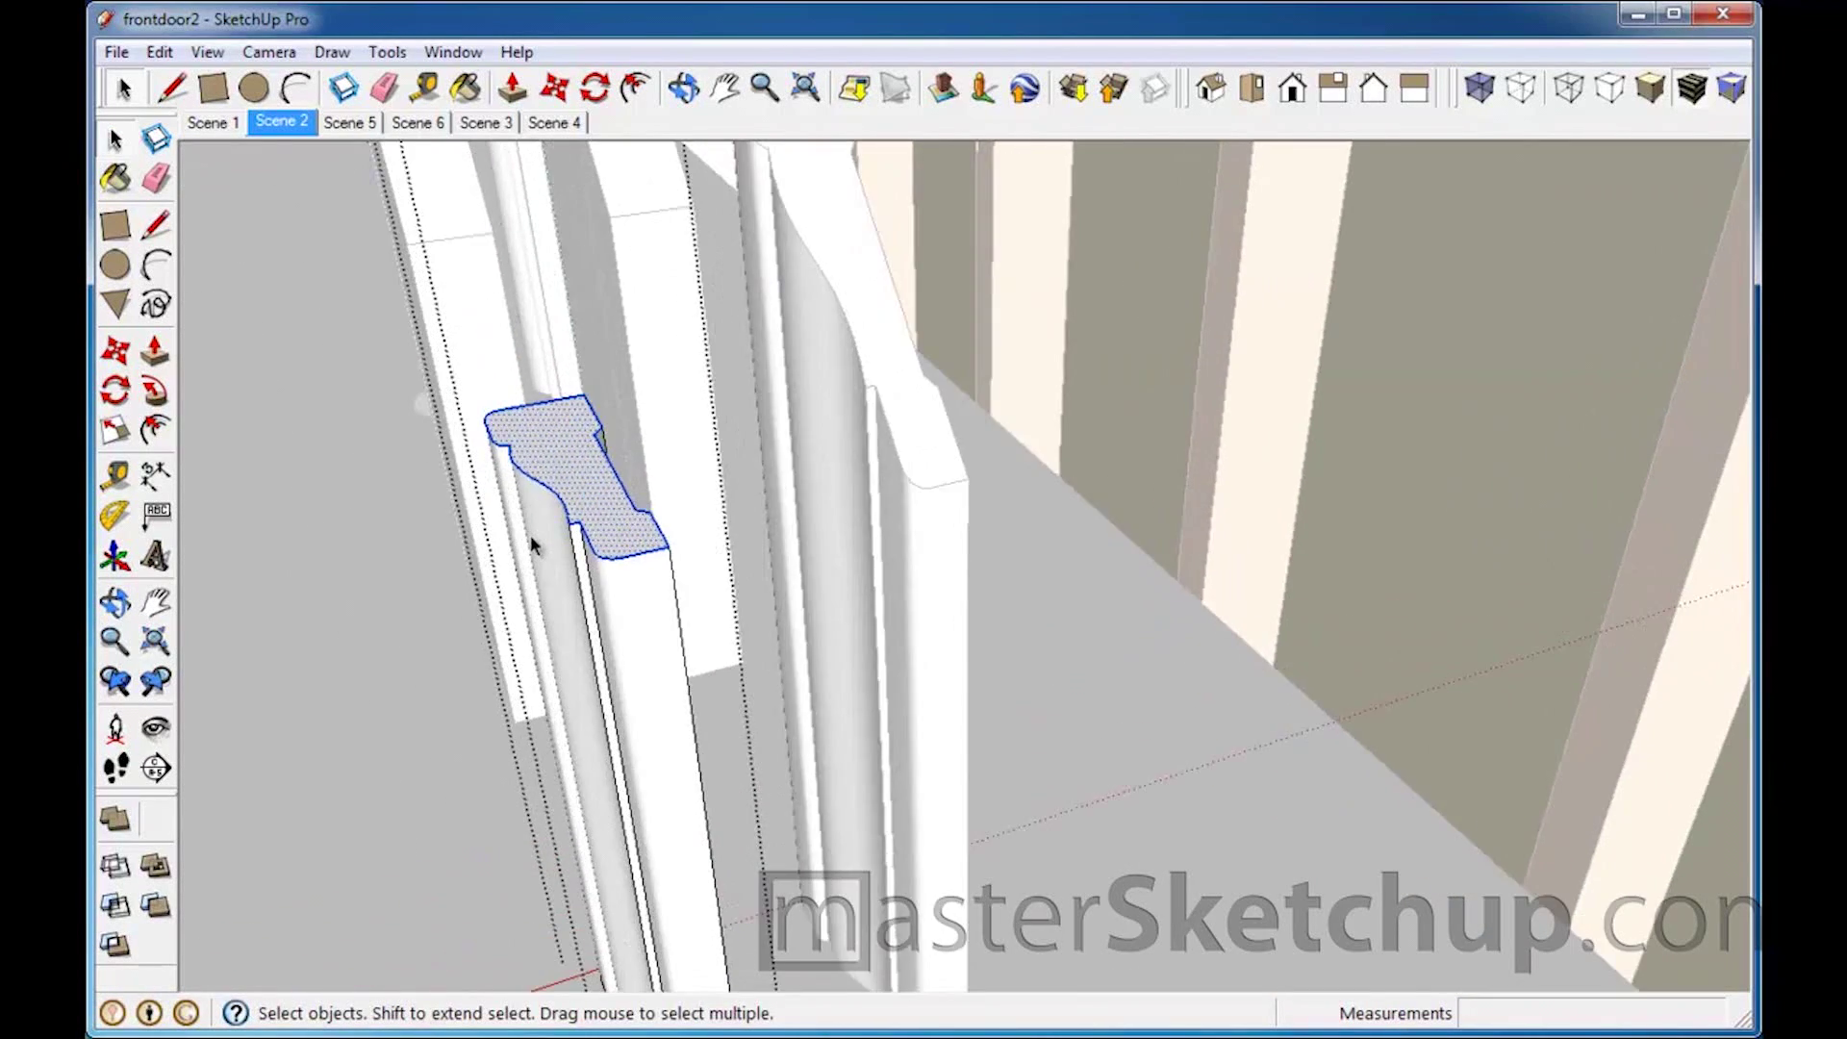
scroll(533, 529, up, 4)
middle_drag(1239, 565, 527, 557)
scroll(398, 549, up, 4)
middle_drag(401, 550, 789, 924)
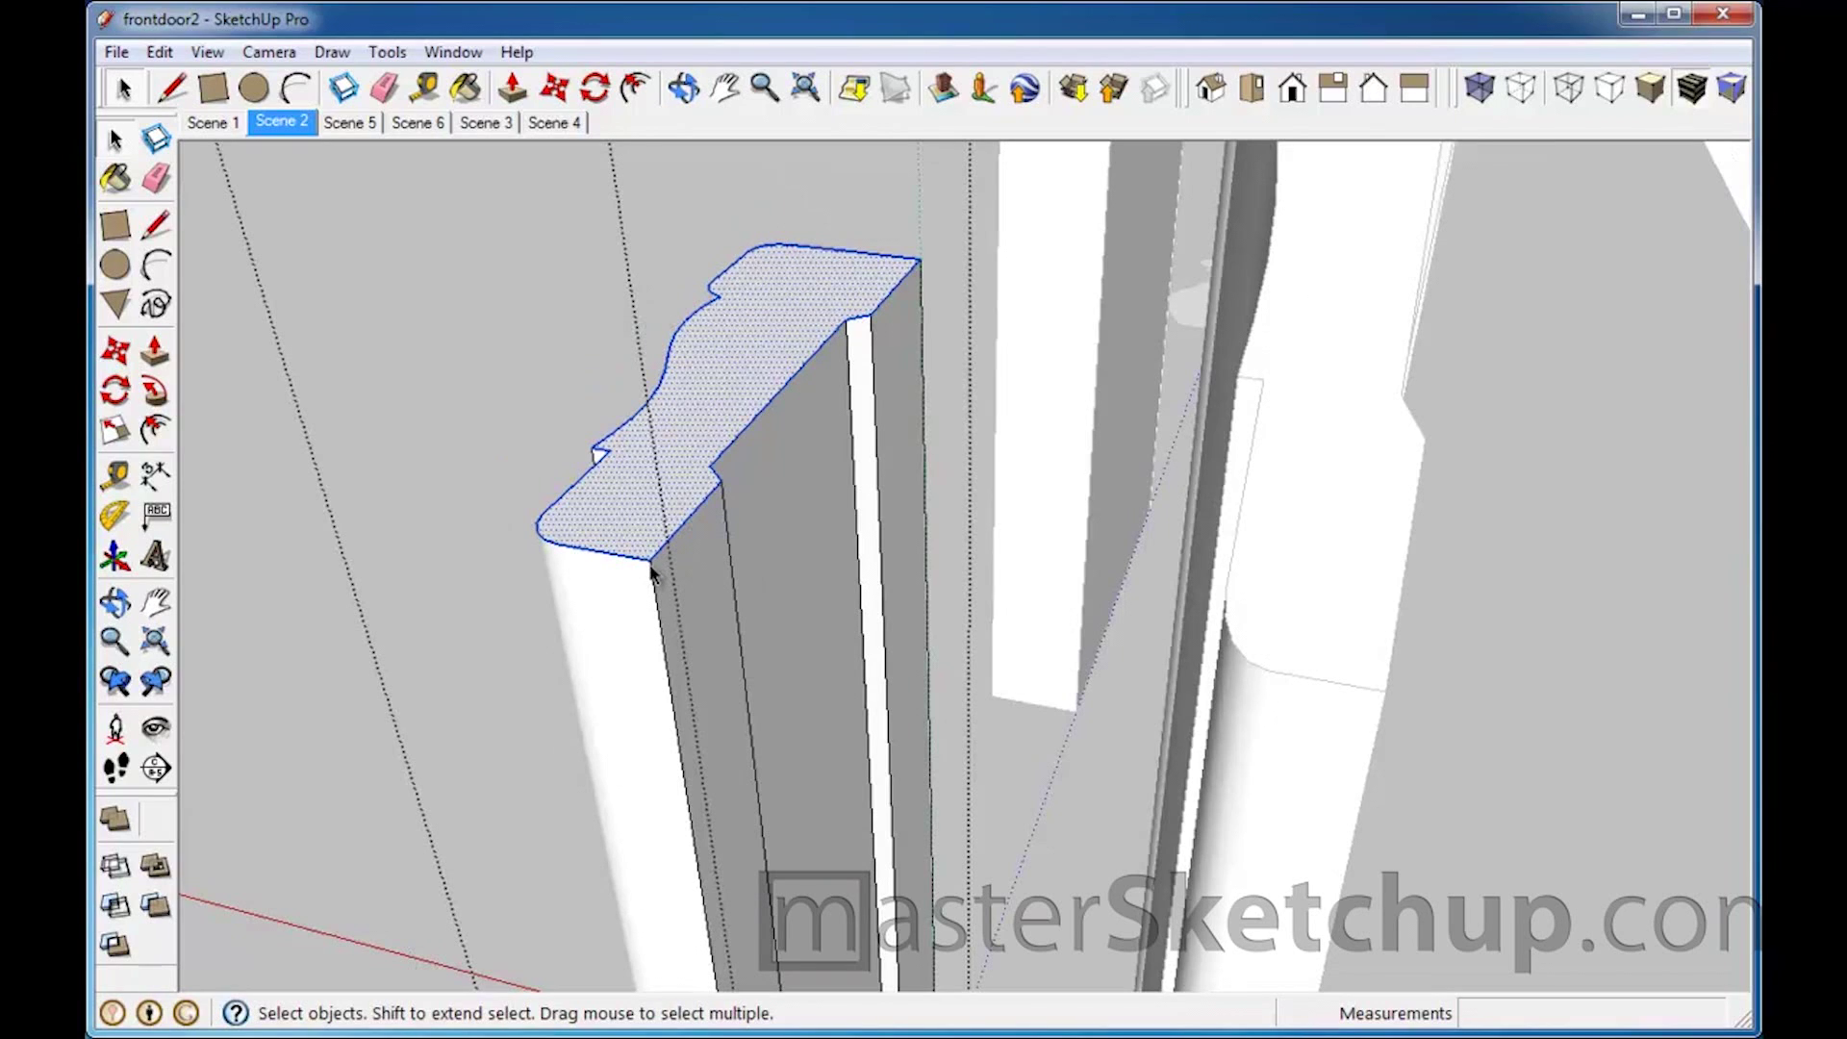
click(115, 386)
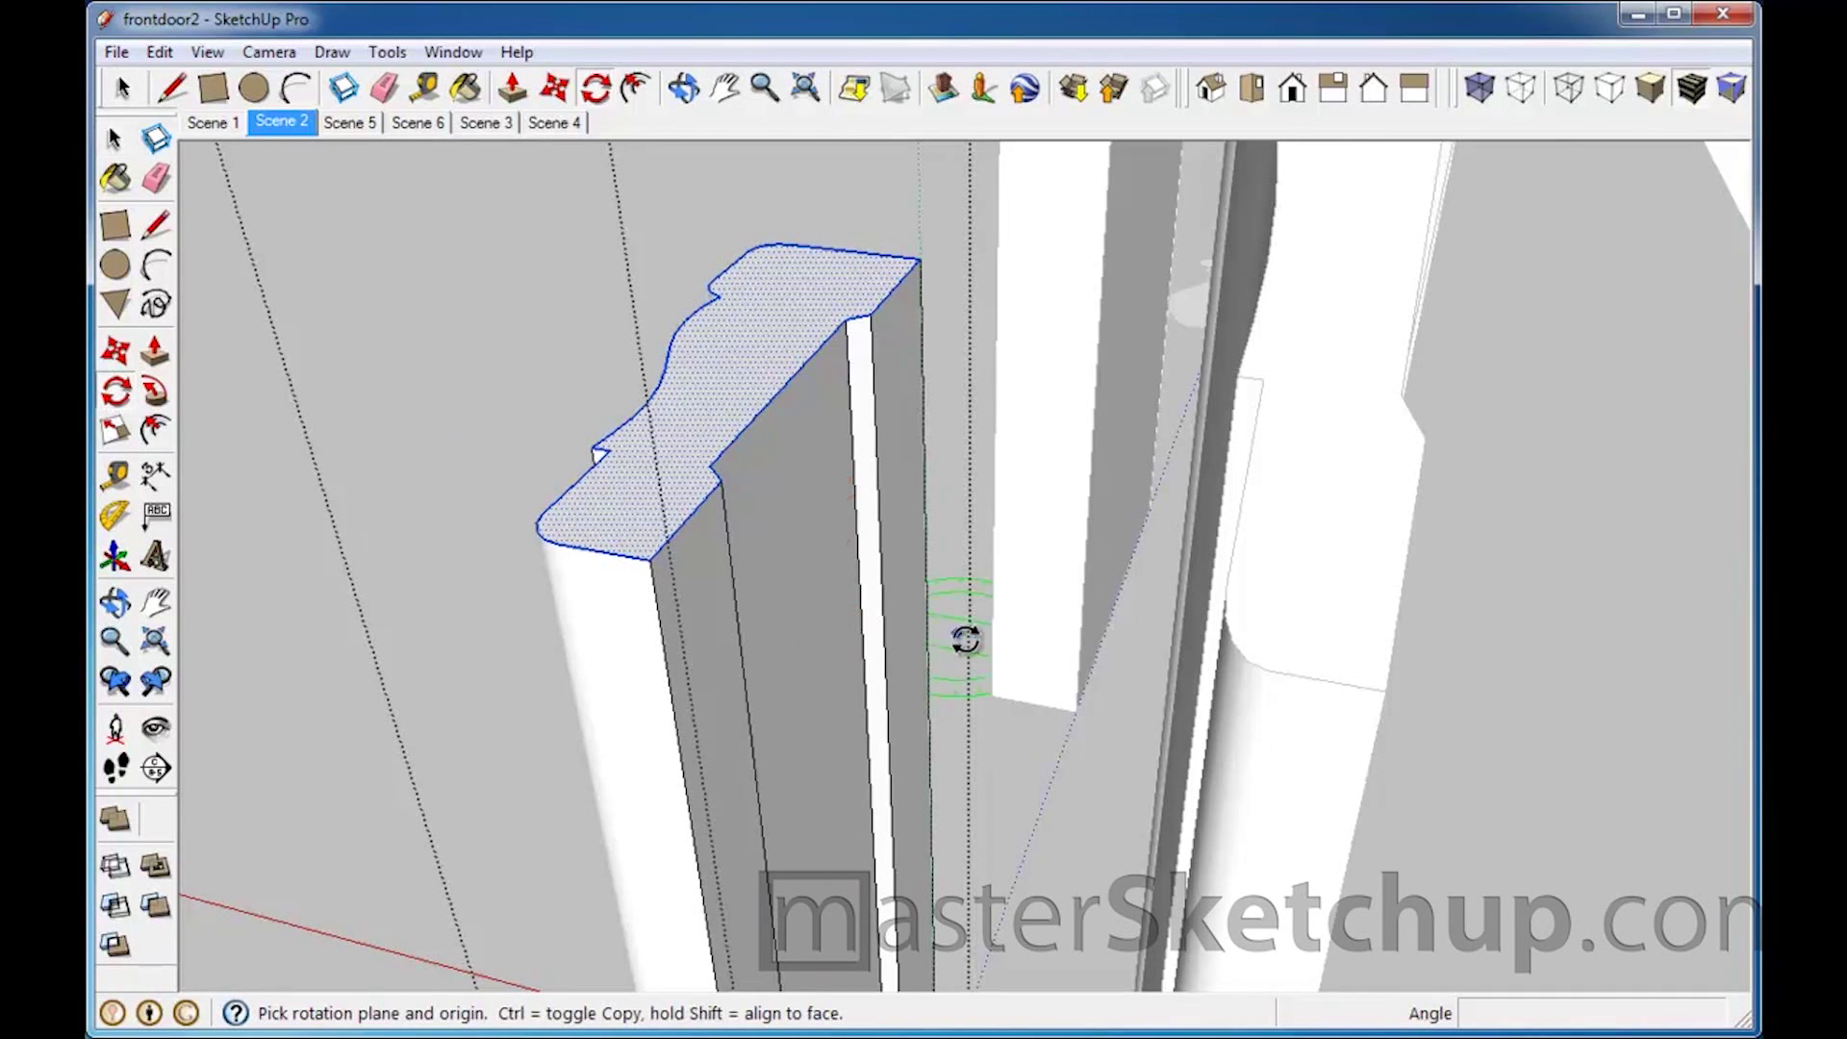
click(663, 569)
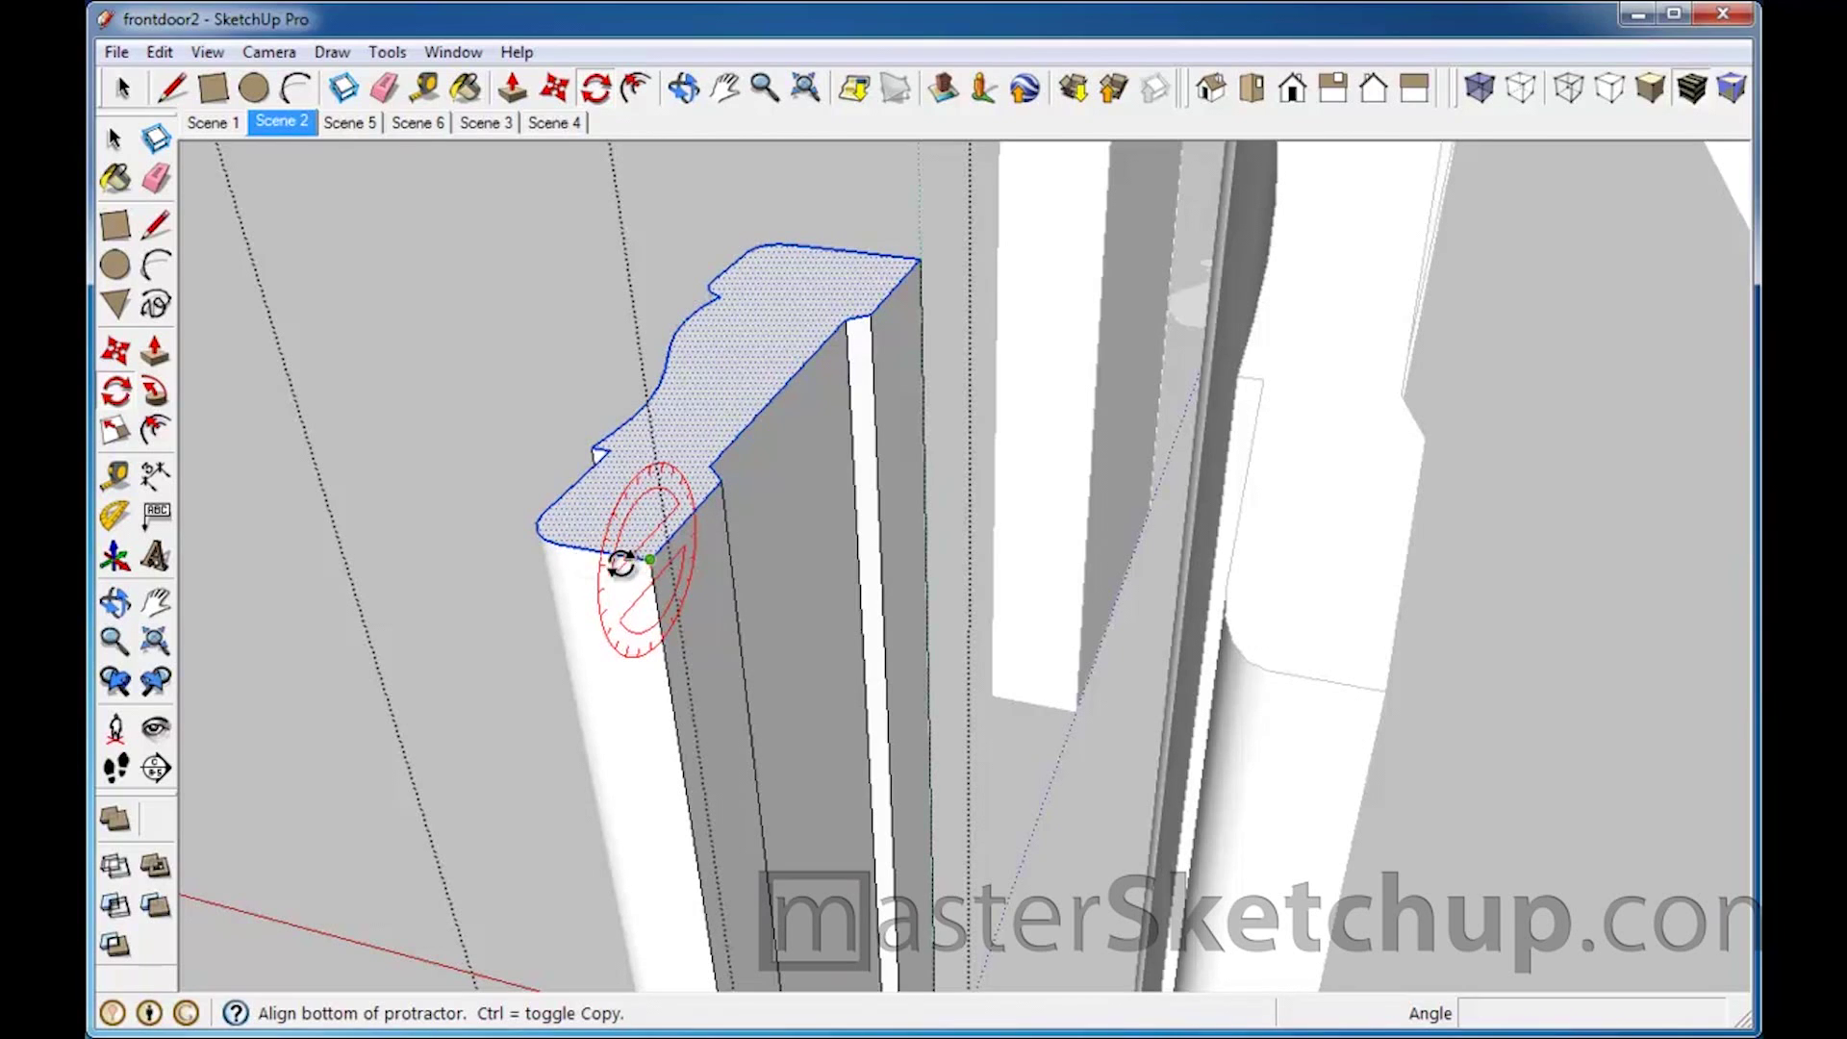
click(718, 498)
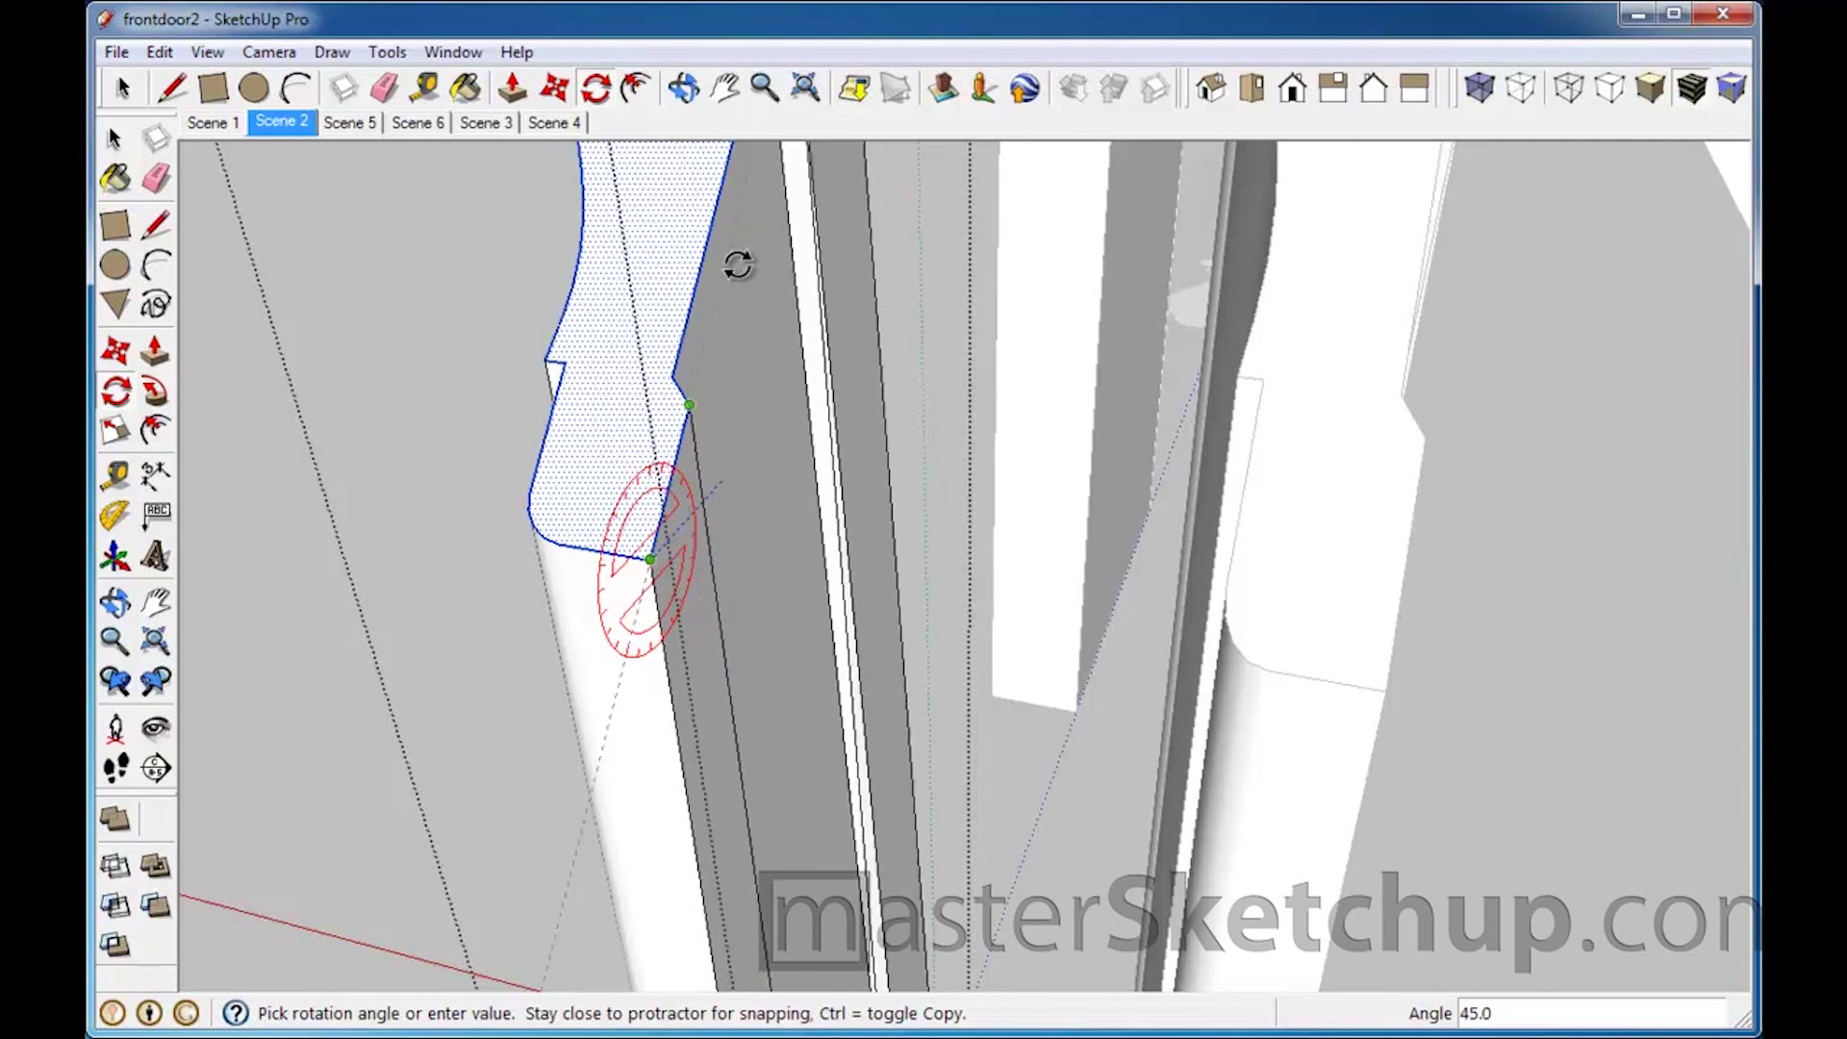
middle_drag(738, 264, 536, 272)
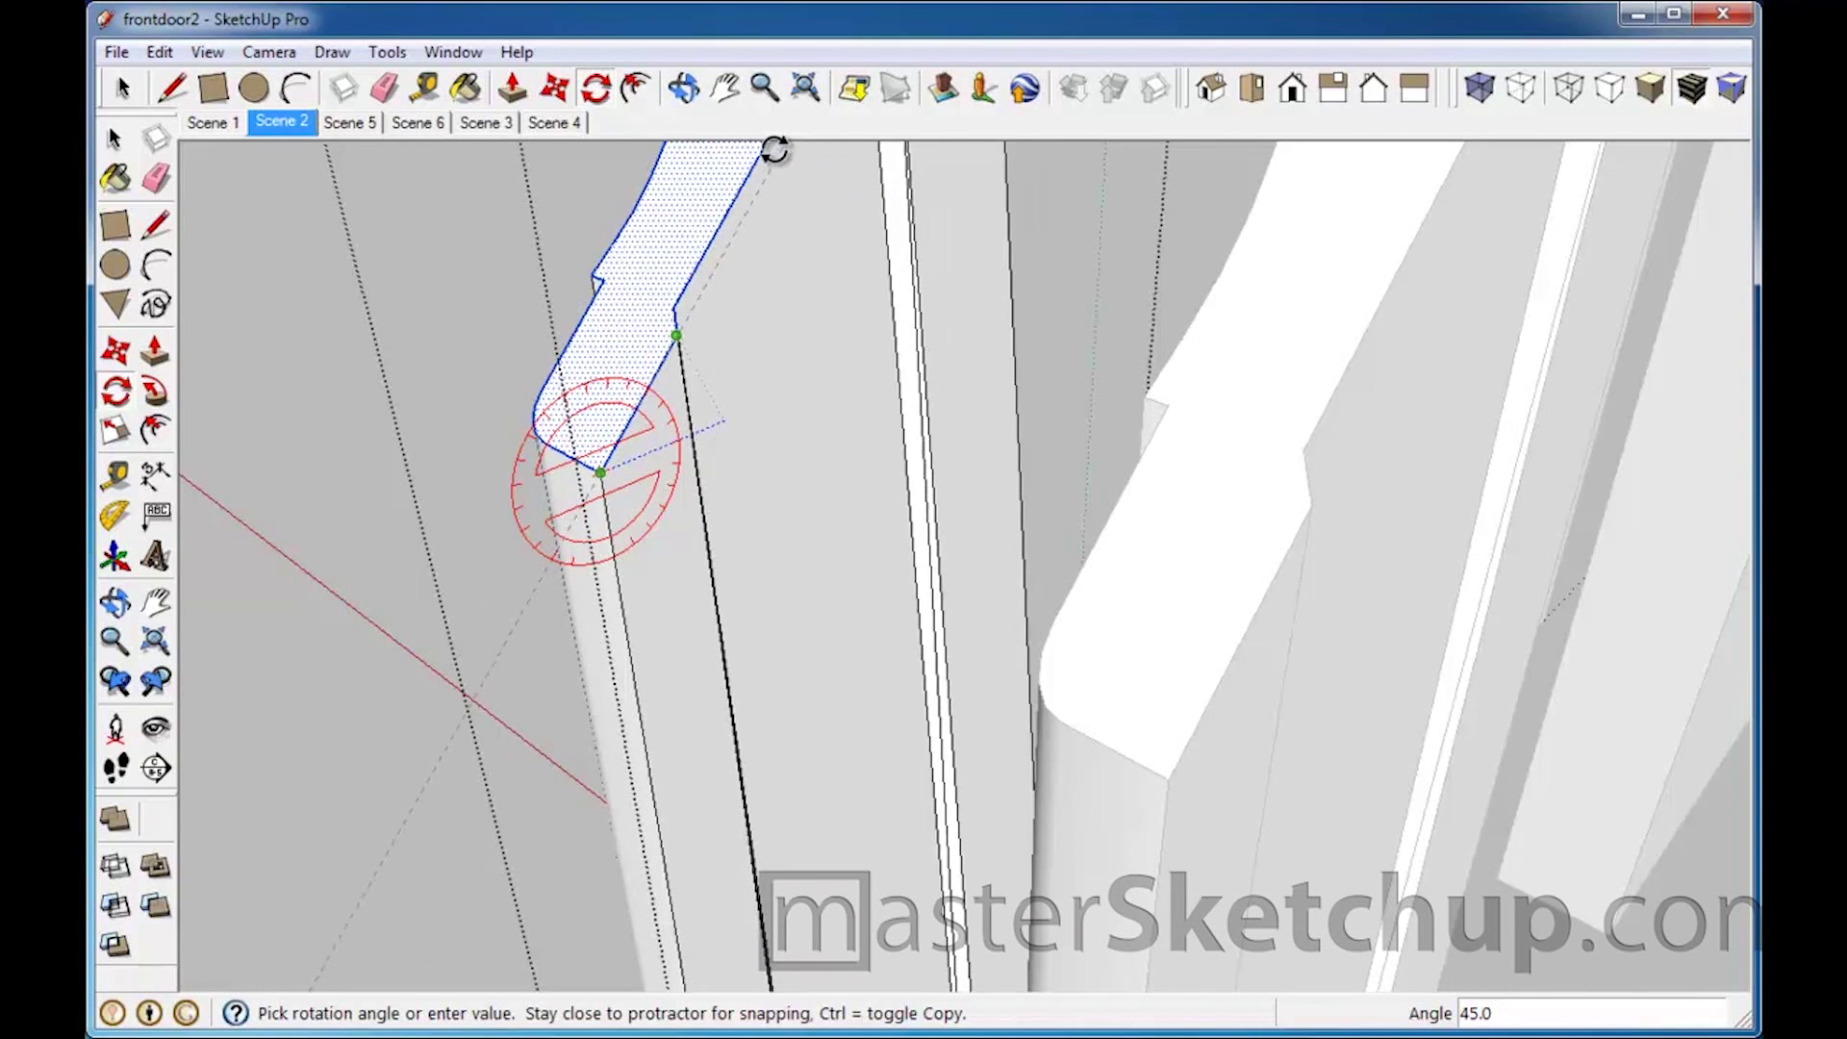
click(774, 151)
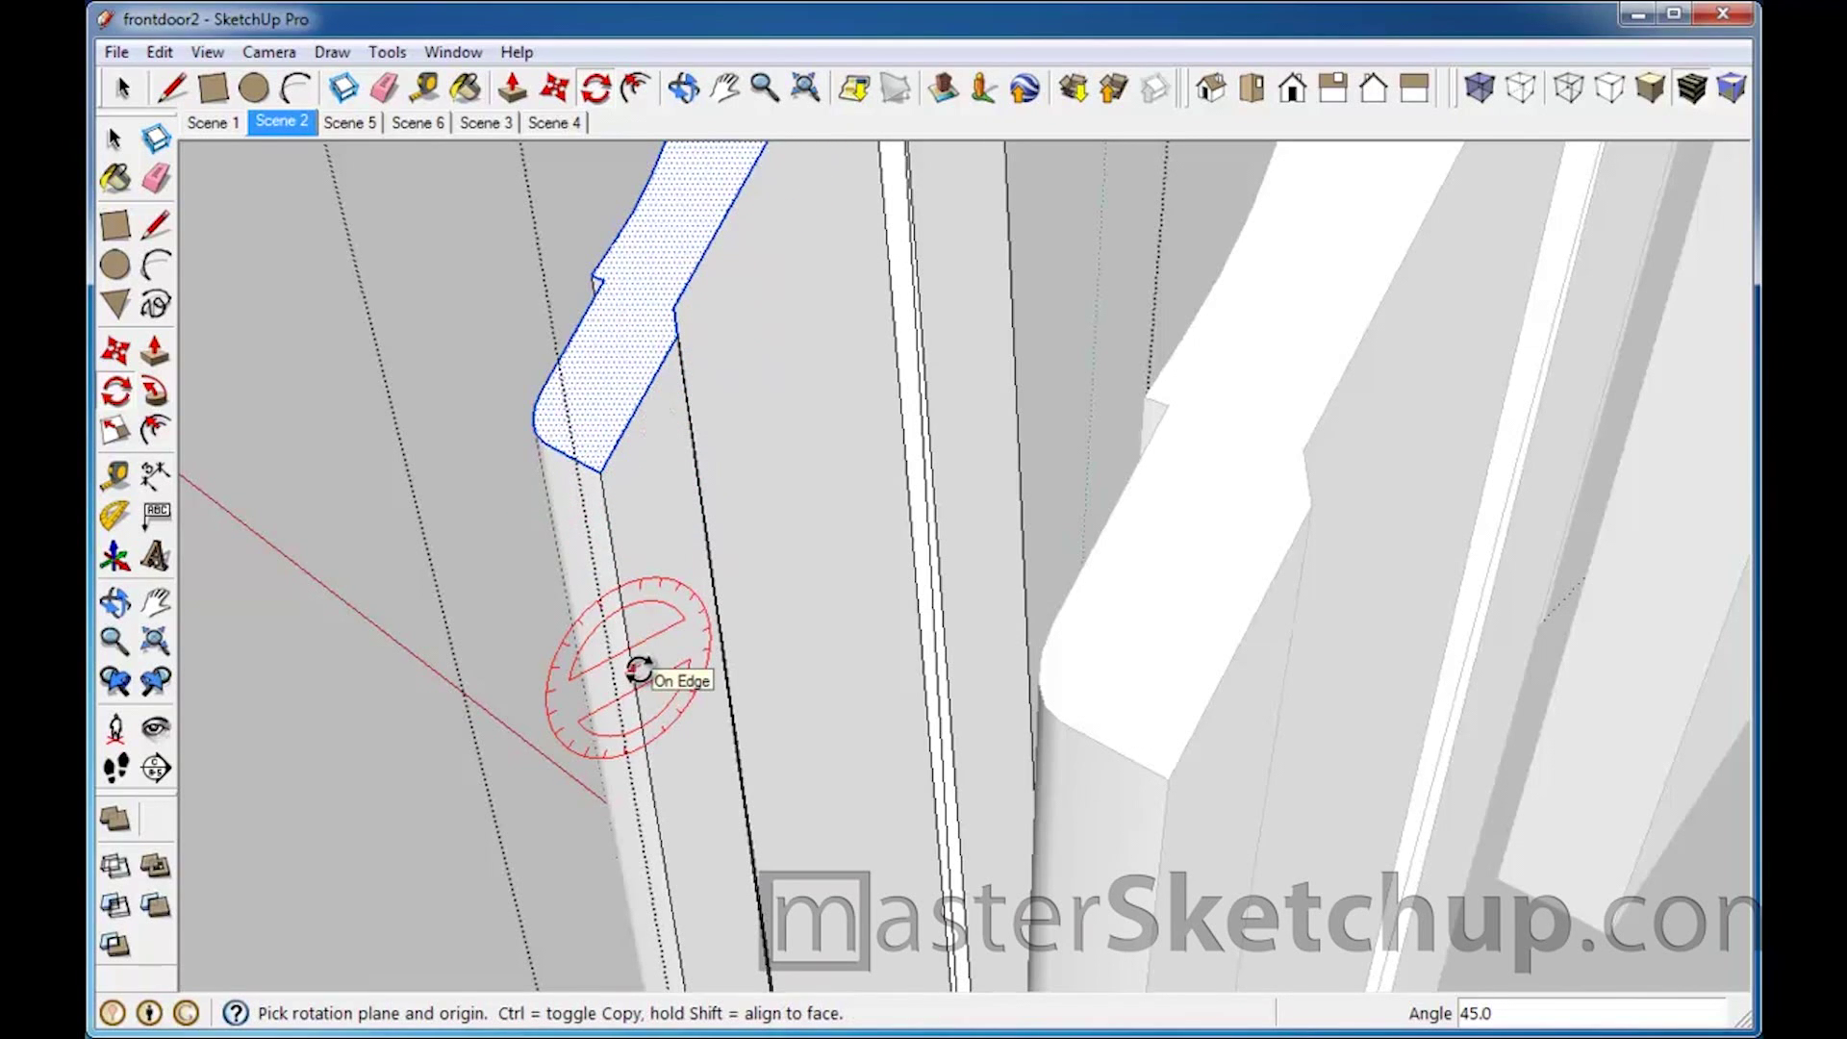
Step: Examine the rotated end face from several sides against the guide and the mitred sample behind it
middle_drag(625, 640, 1467, 498)
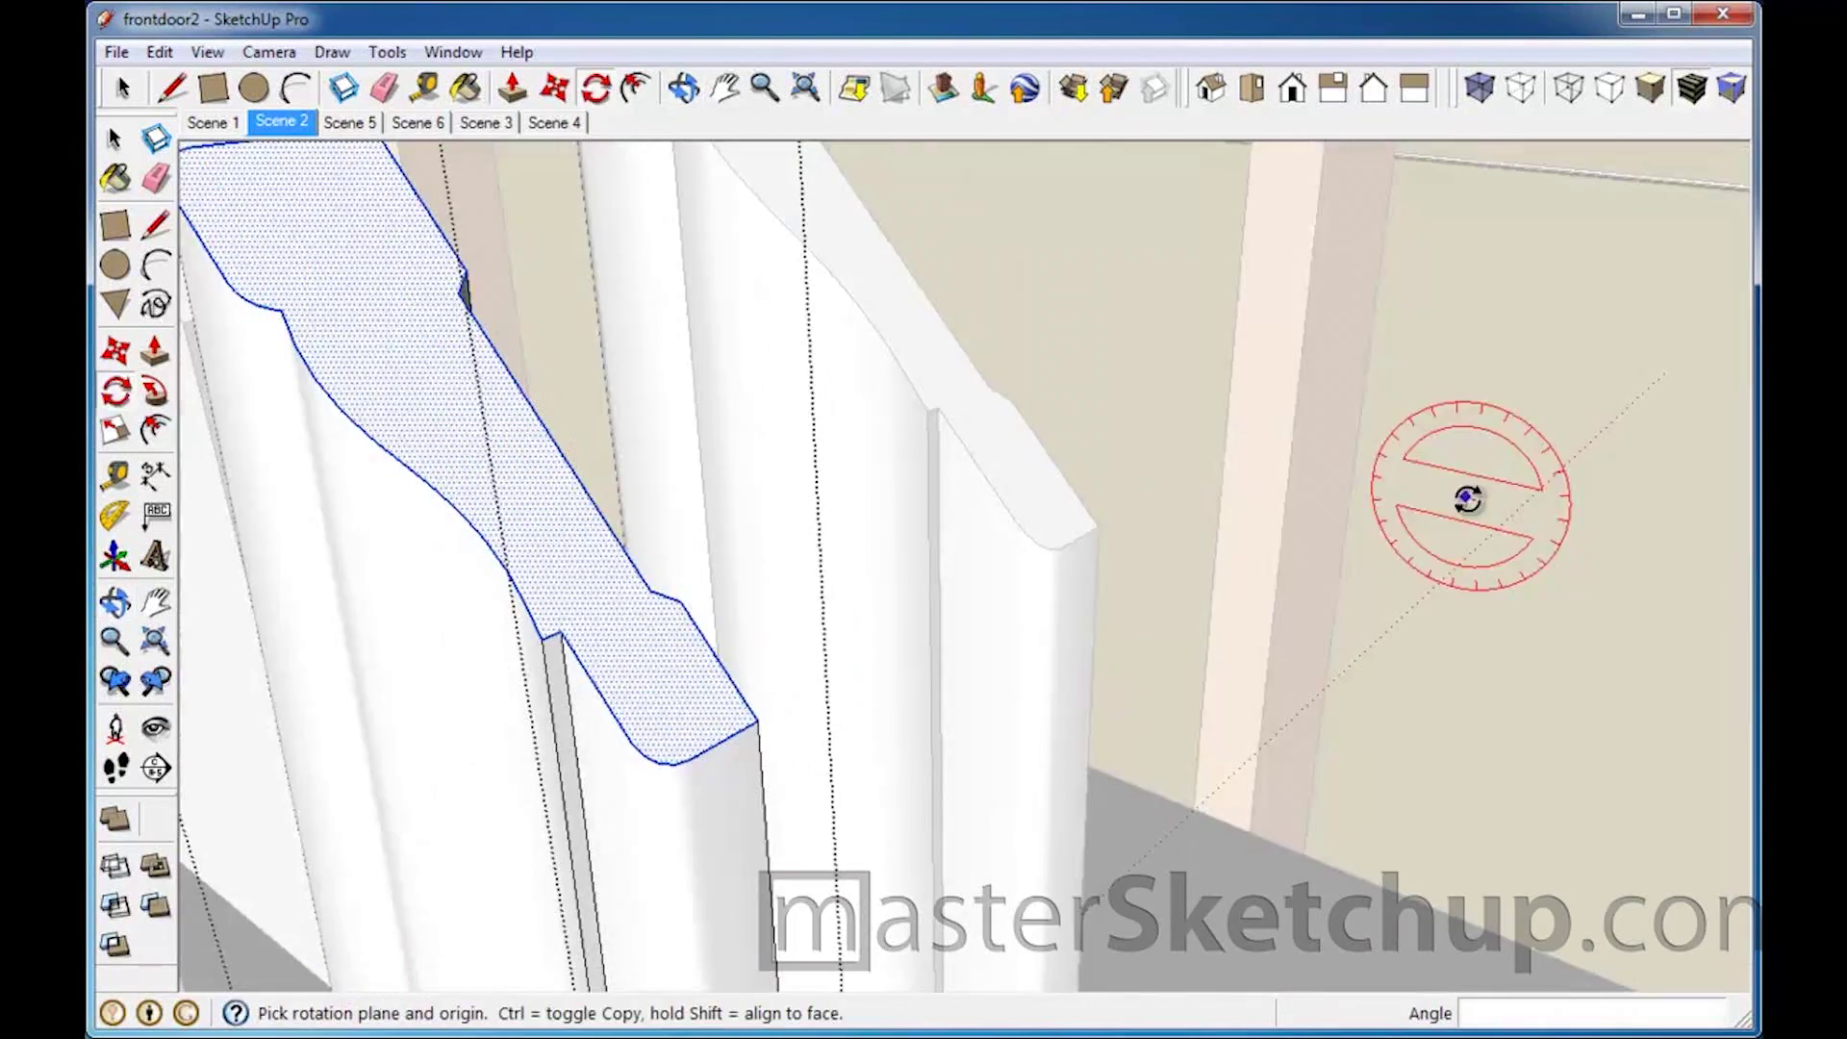
middle_drag(626, 721, 919, 589)
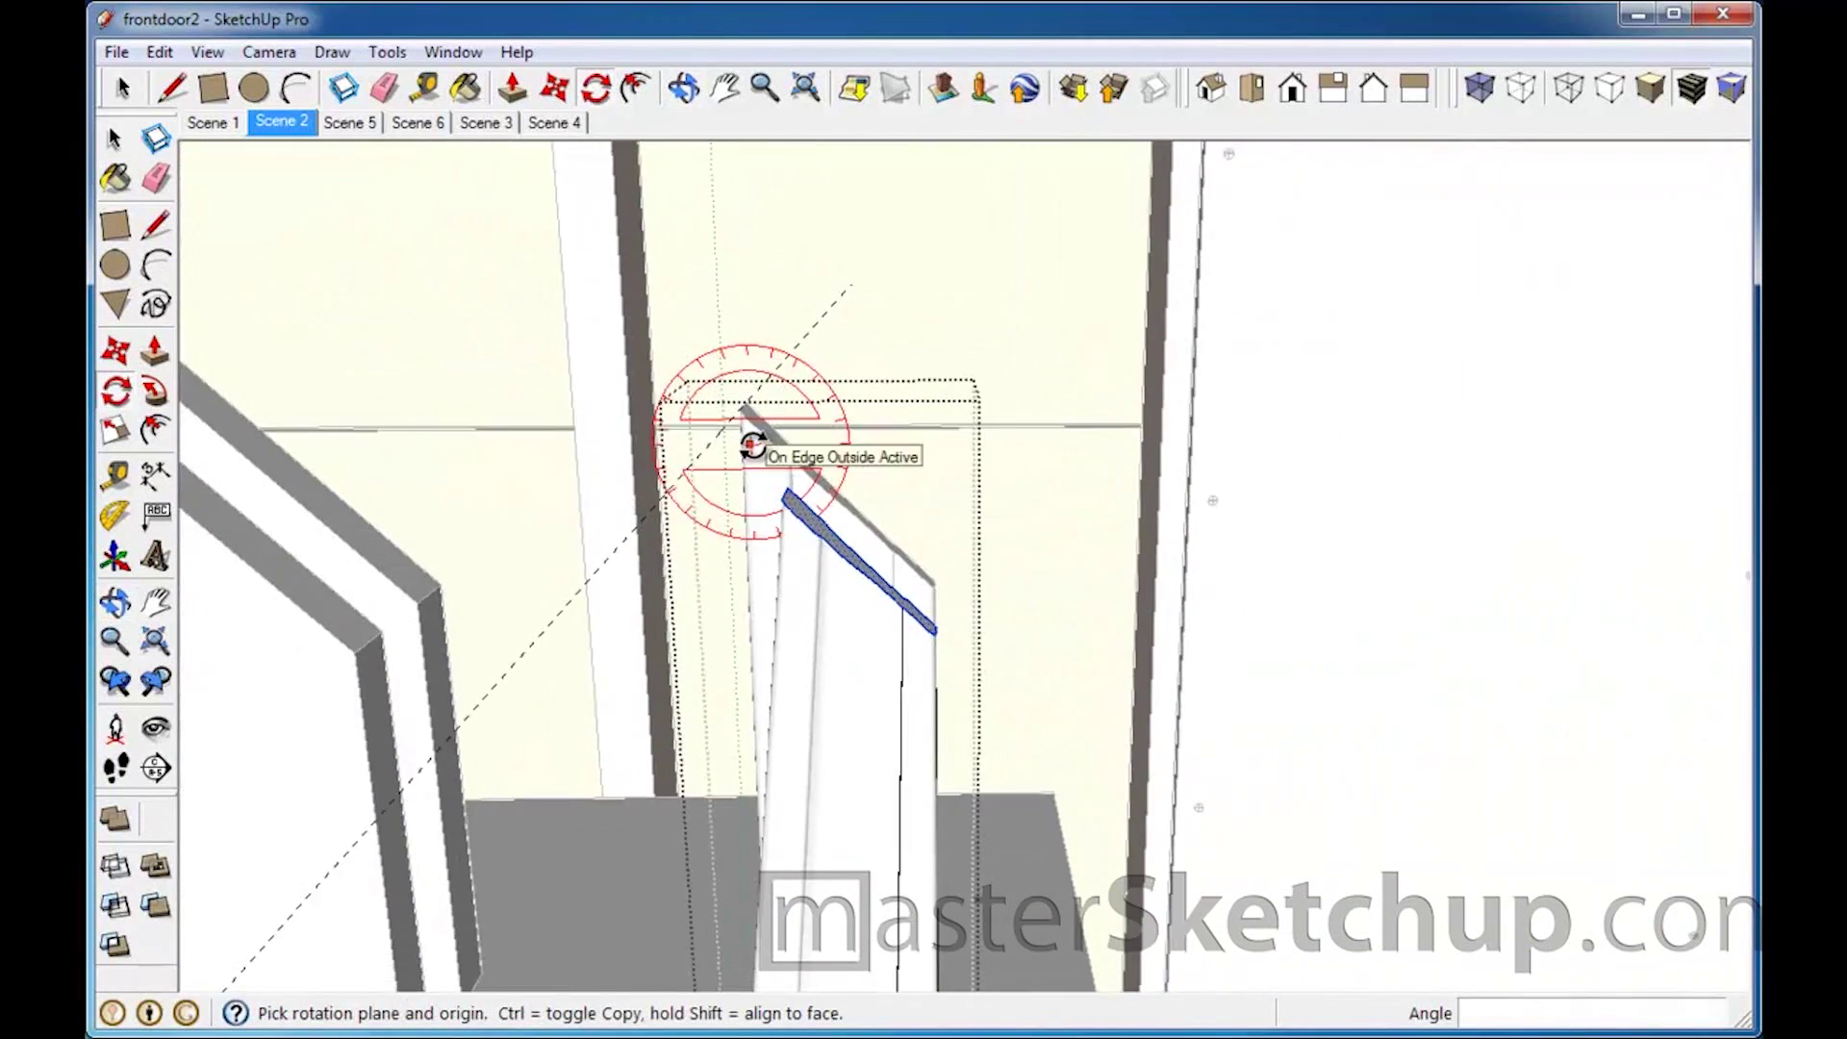
middle_drag(752, 445, 824, 770)
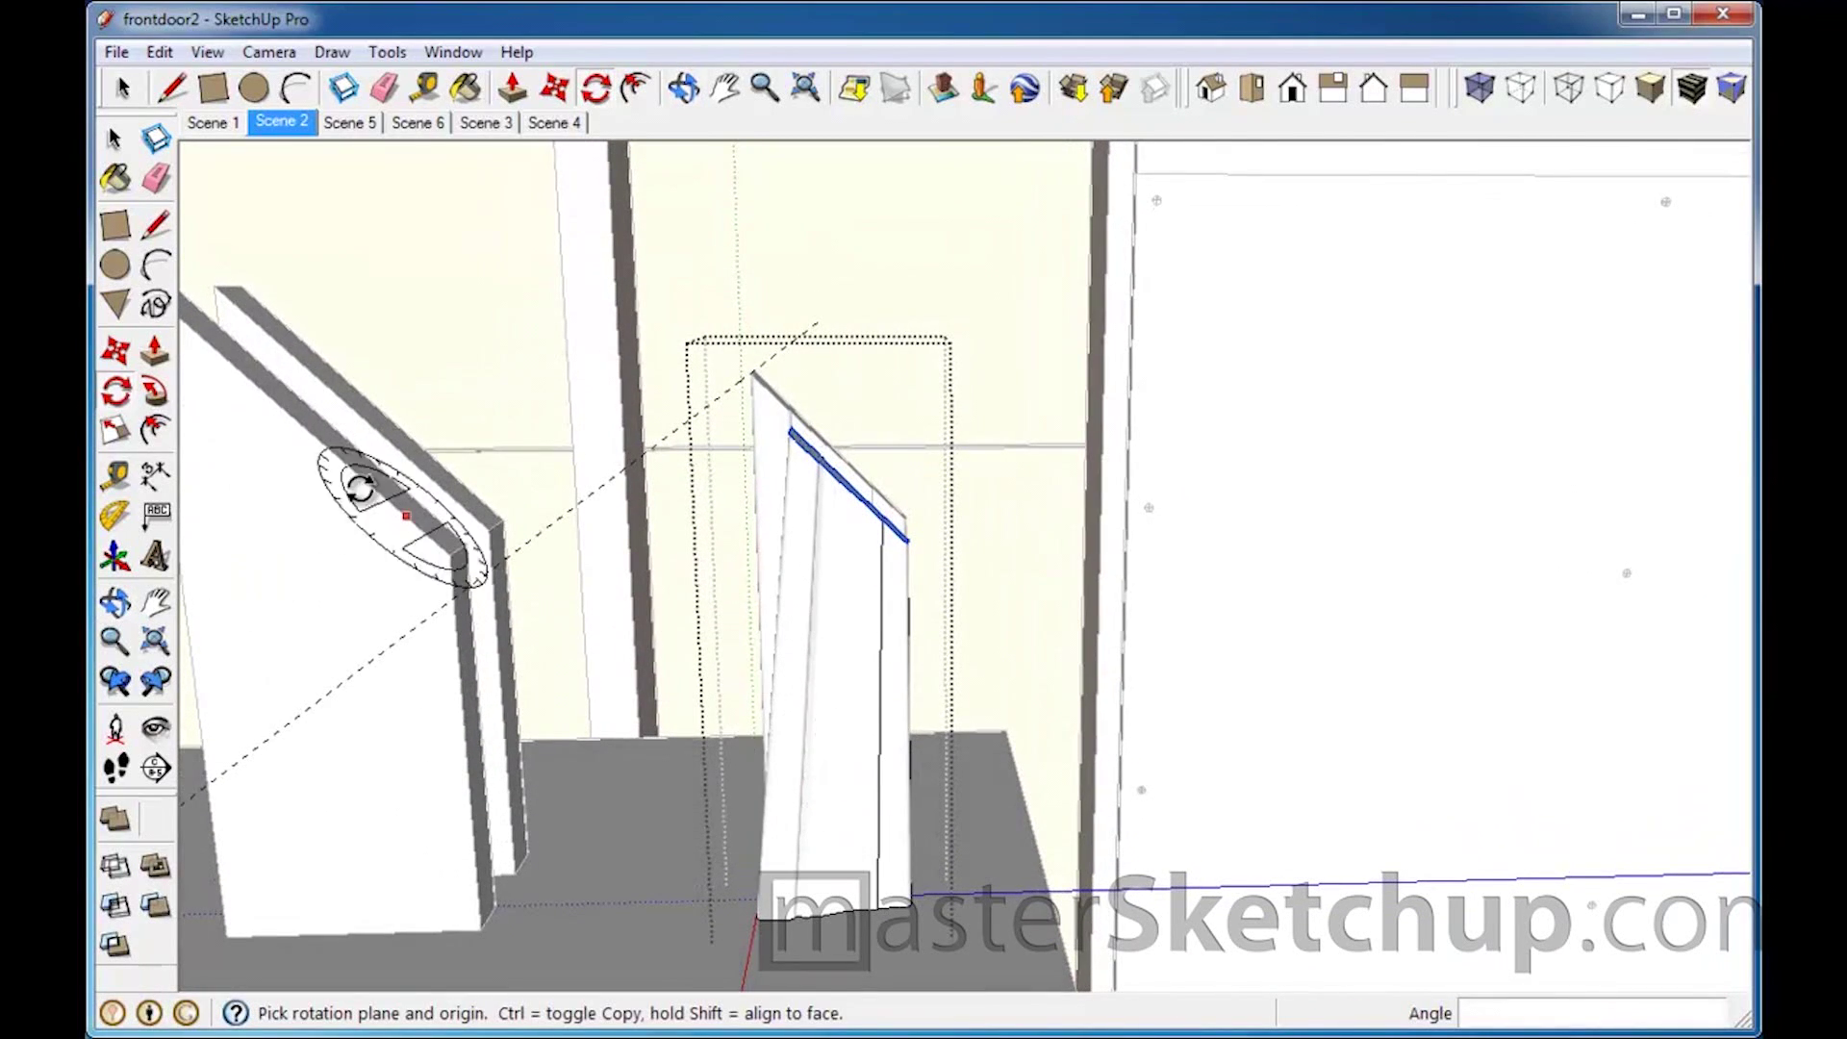
click(114, 139)
scroll(913, 532, up, 4)
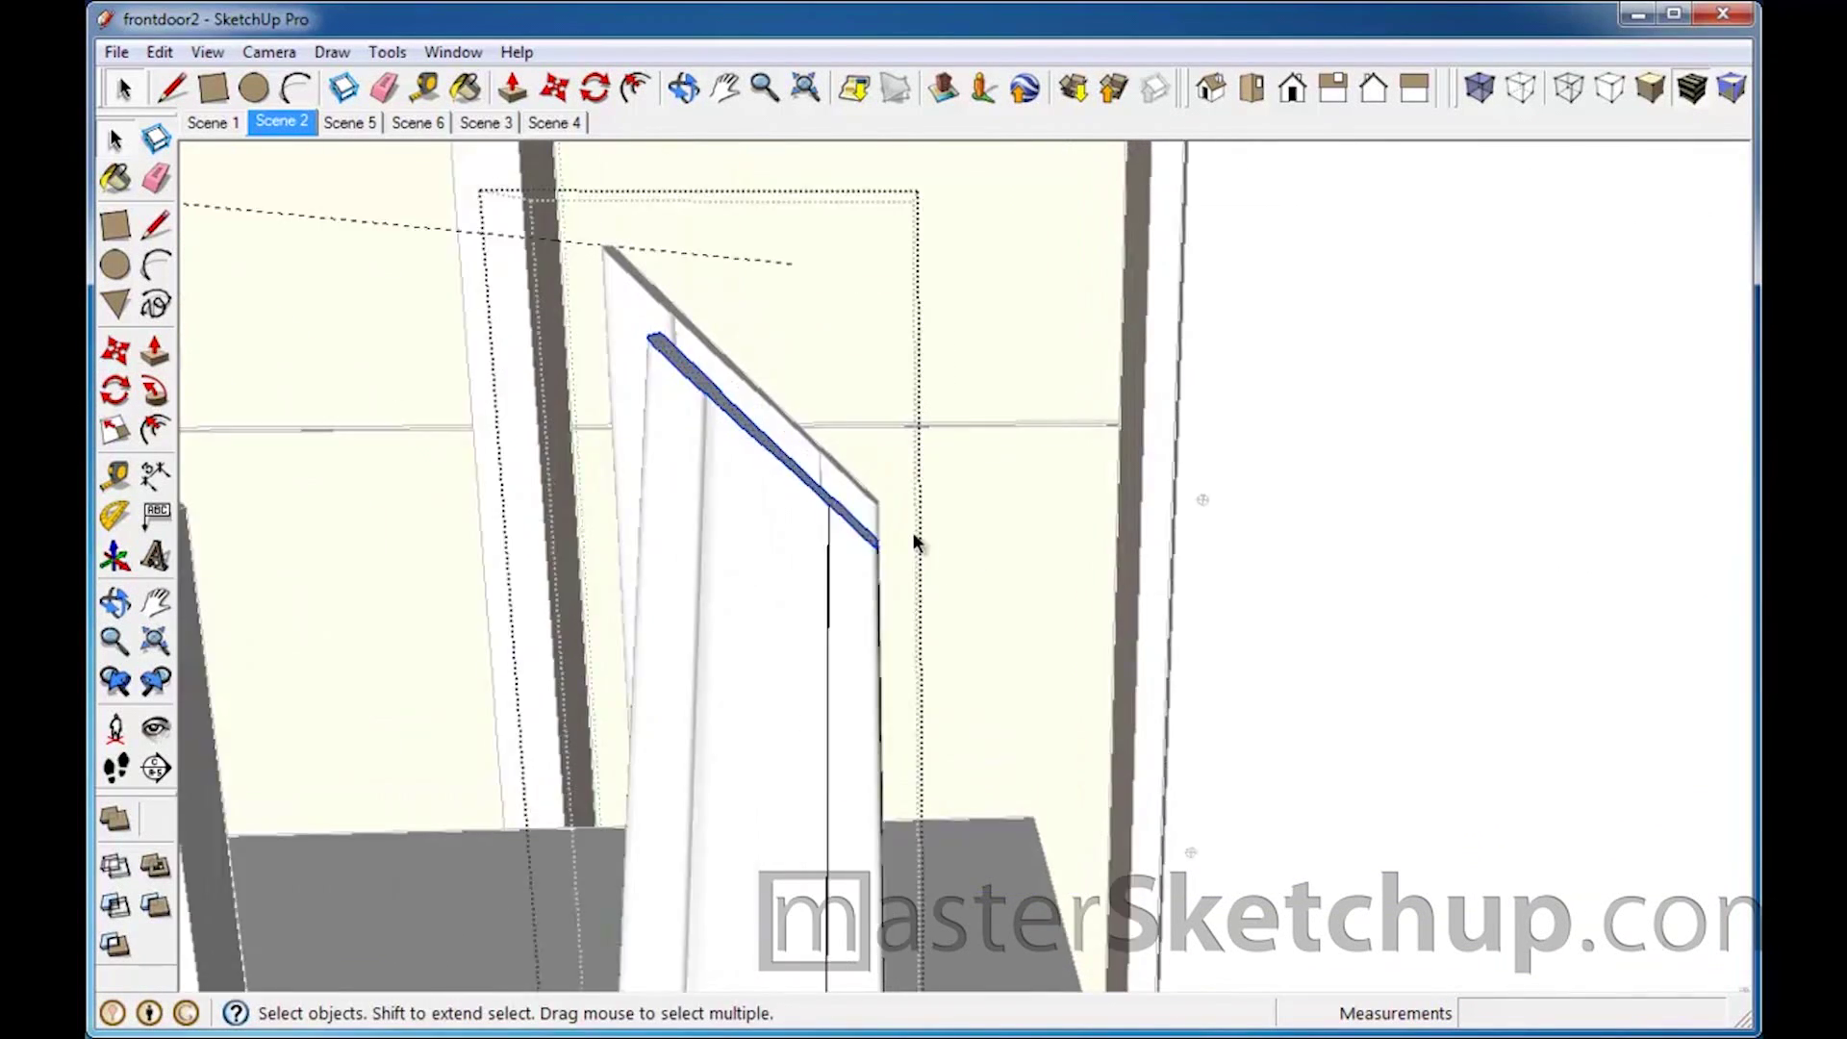
middle_drag(914, 533, 702, 711)
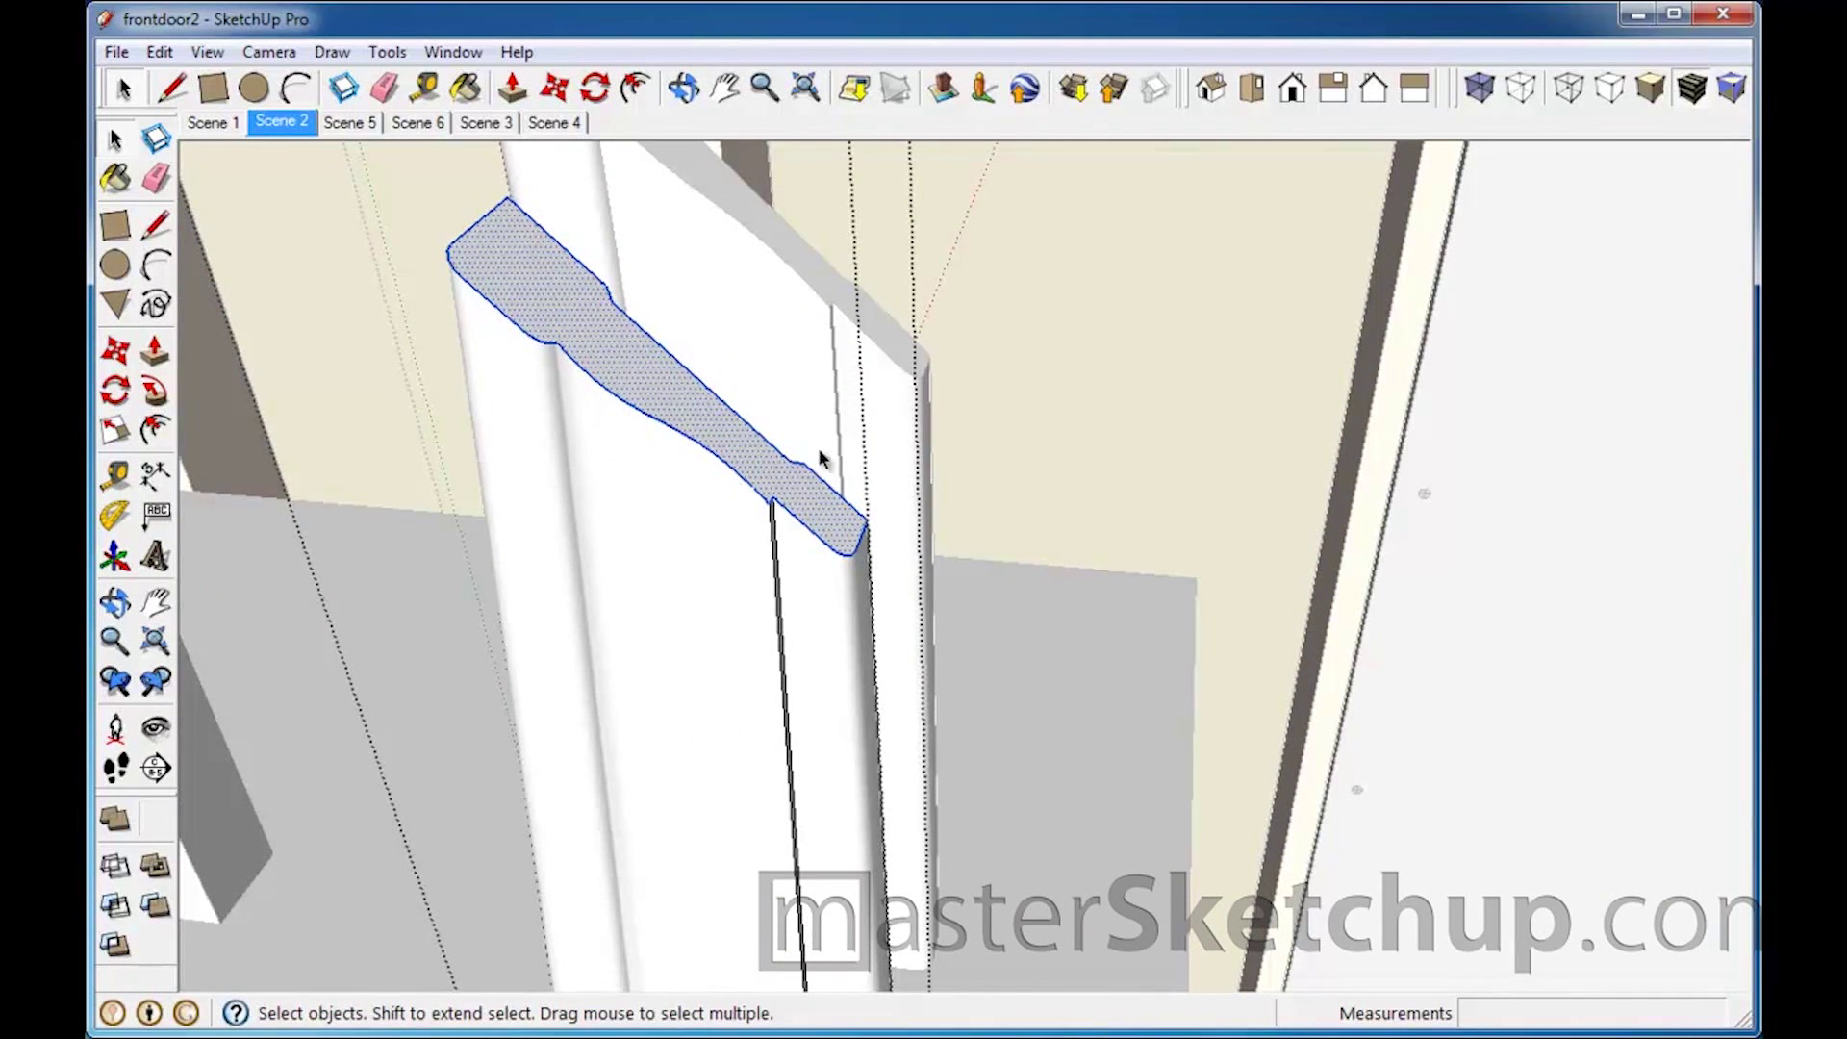
scroll(897, 396, down, 3)
scroll(702, 608, down, 2)
middle_drag(703, 608, 874, 527)
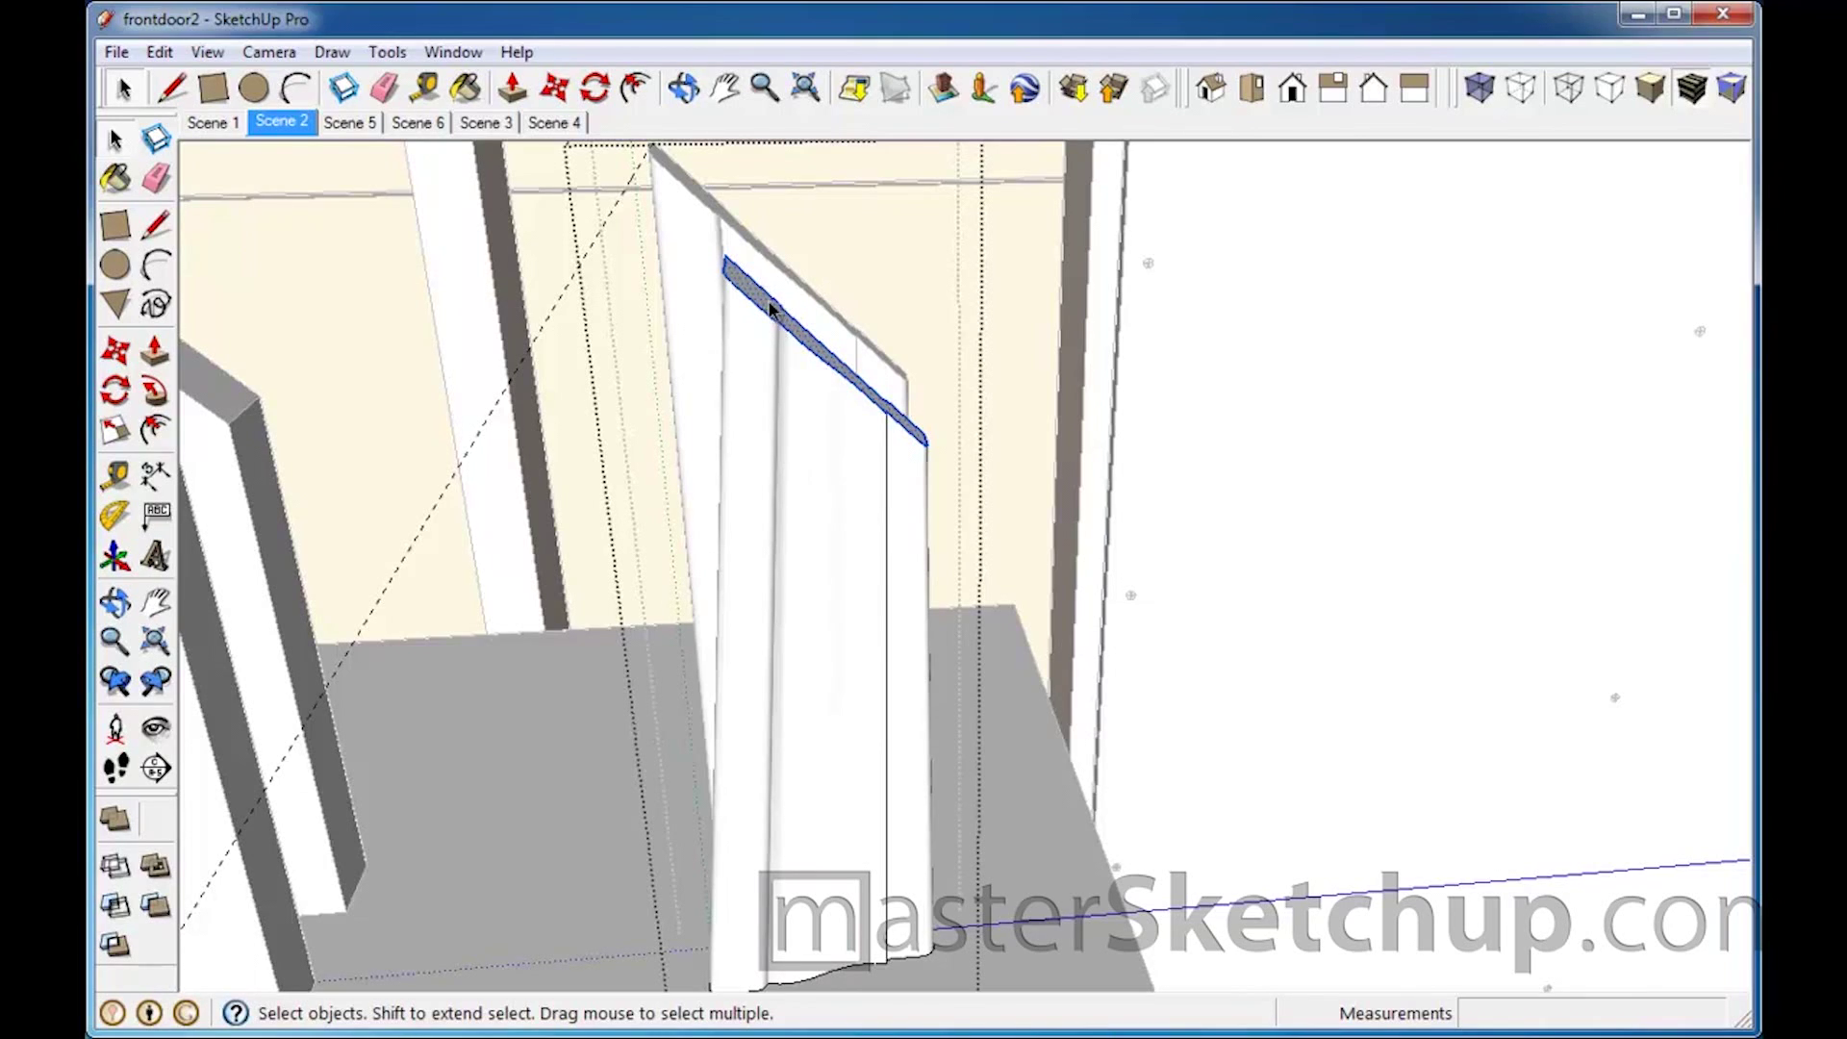
middle_drag(806, 371, 918, 508)
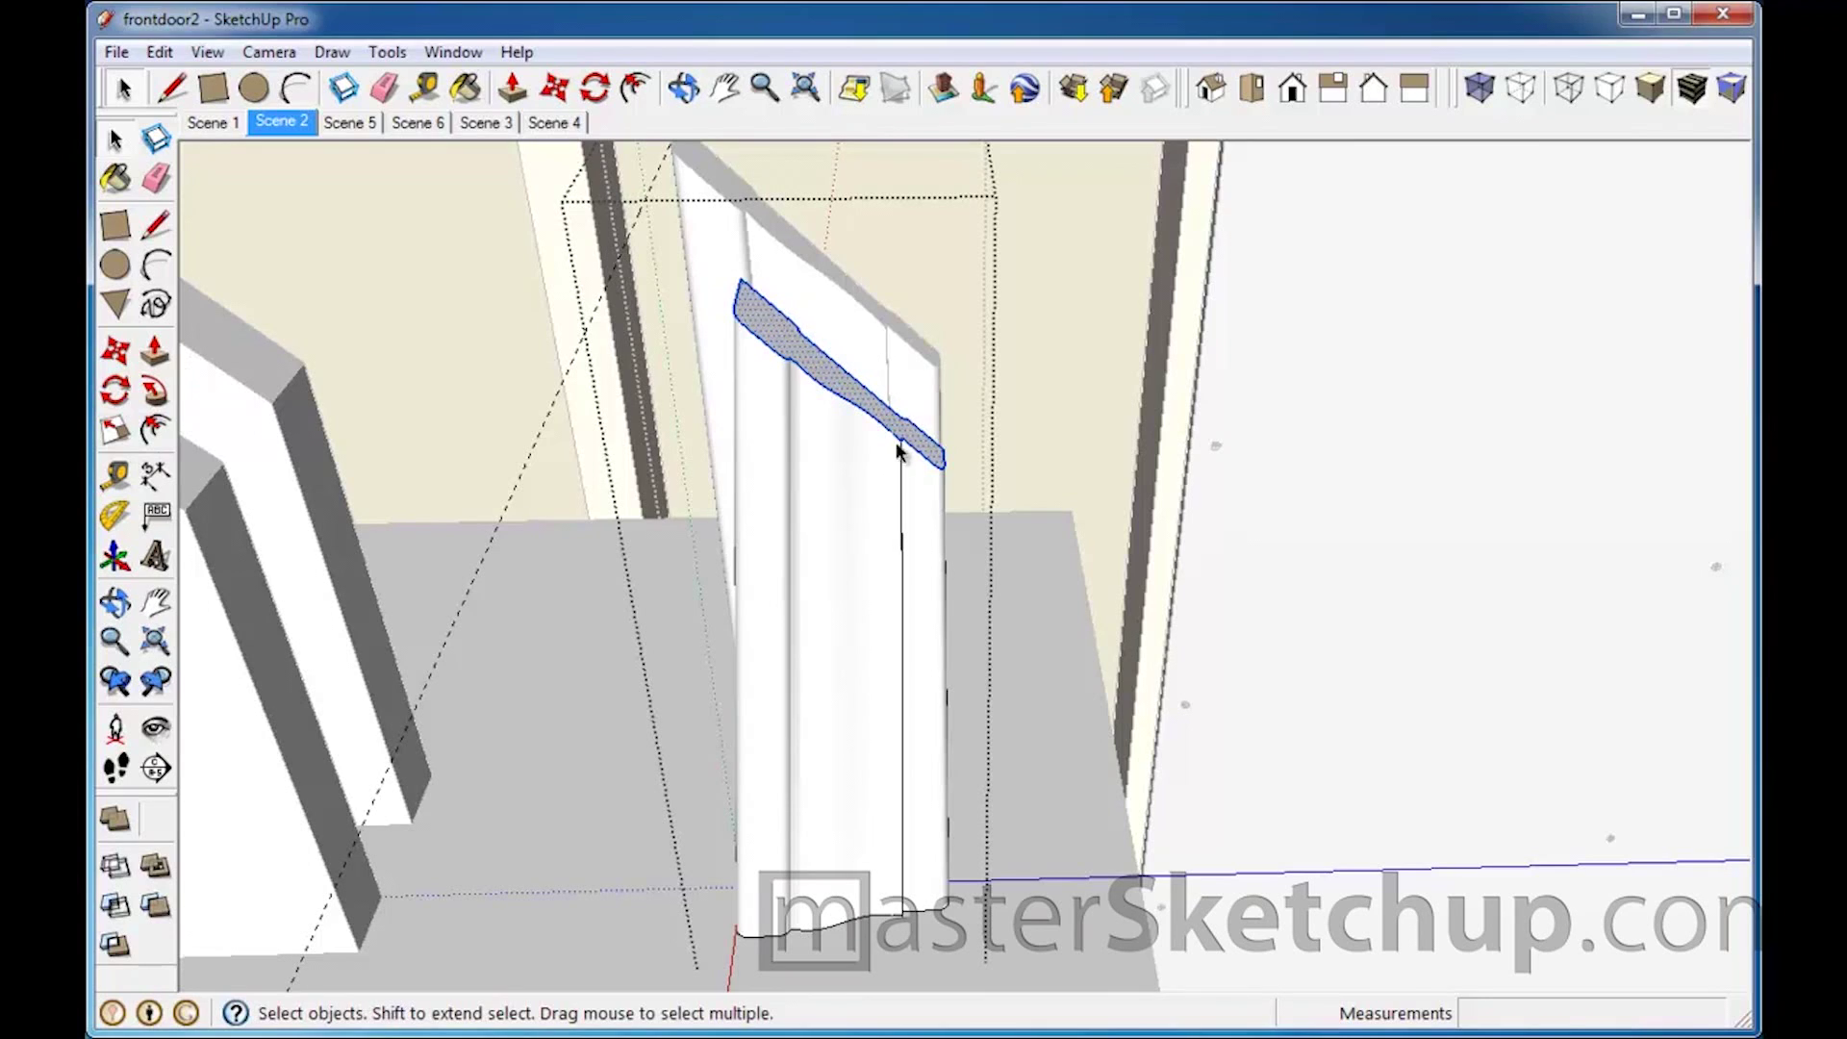
Step: Scale the tilted end face about its opposite point until its high end reaches the guide, and finish editing the moulding
click(114, 430)
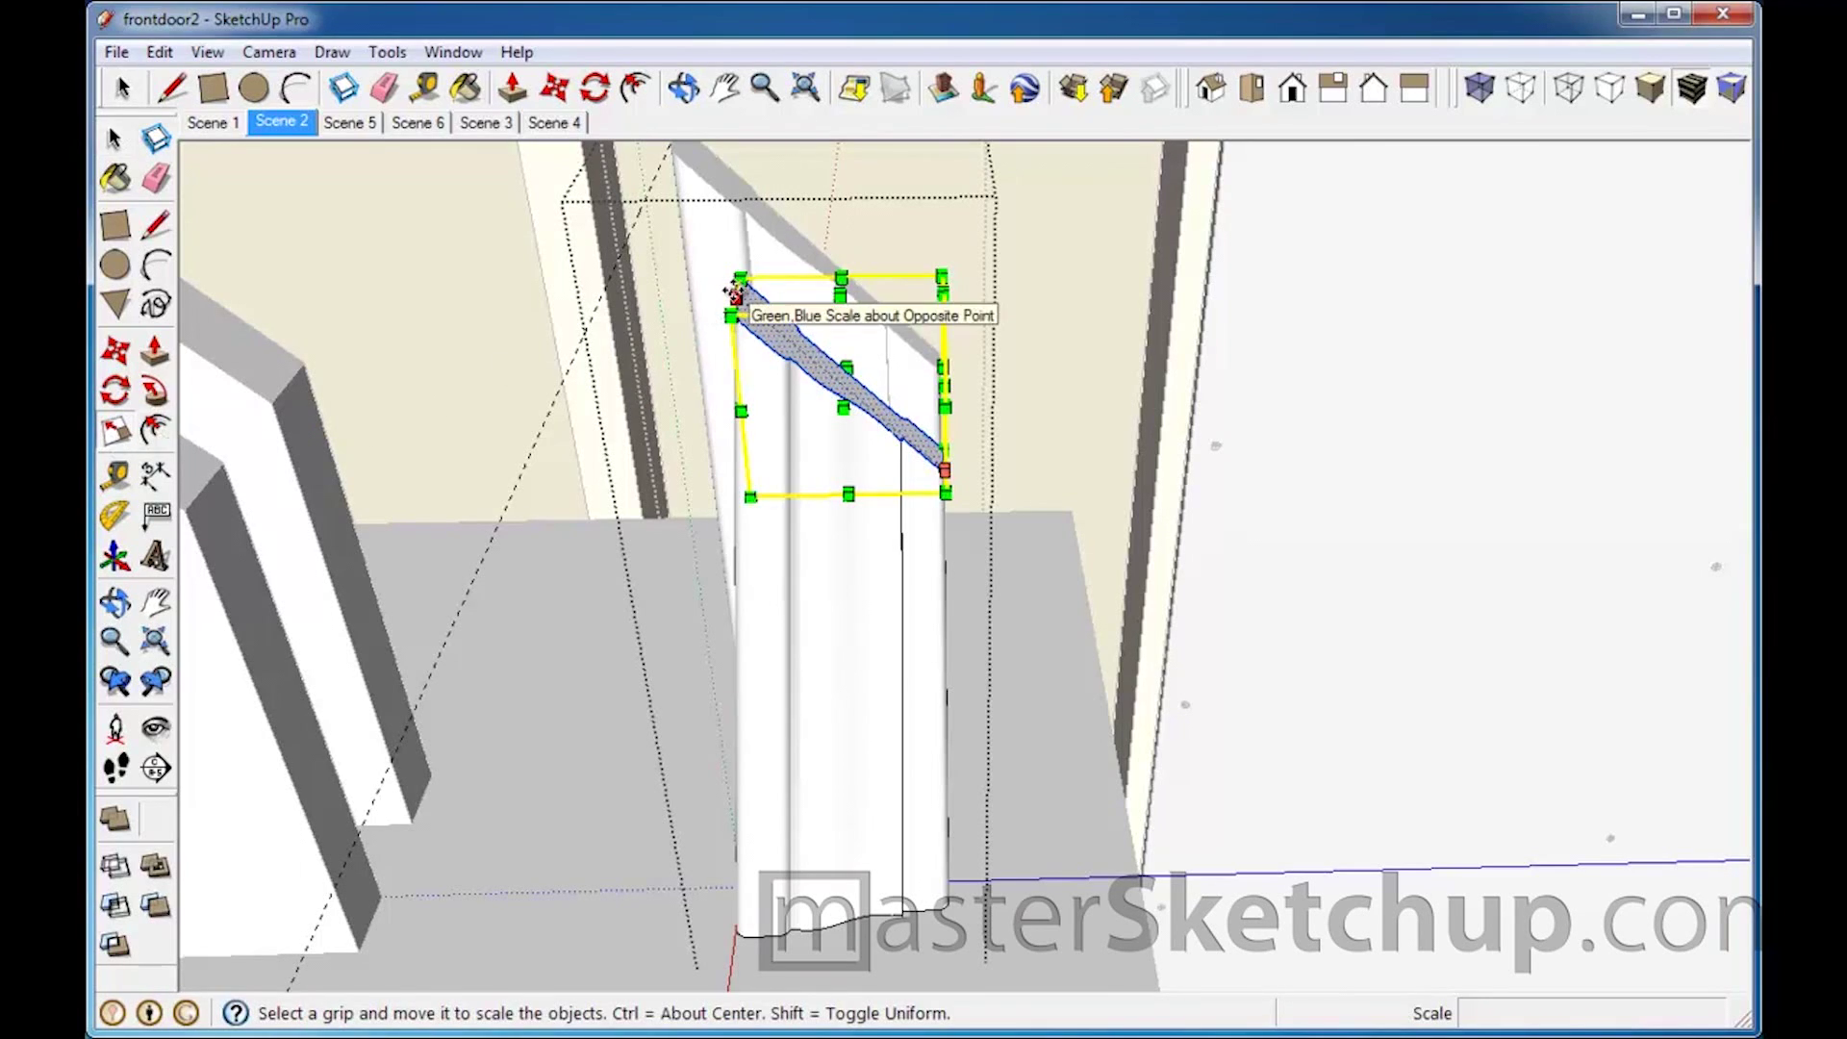
drag(733, 286, 641, 223)
middle_drag(856, 746, 850, 637)
scroll(850, 638, down, 2)
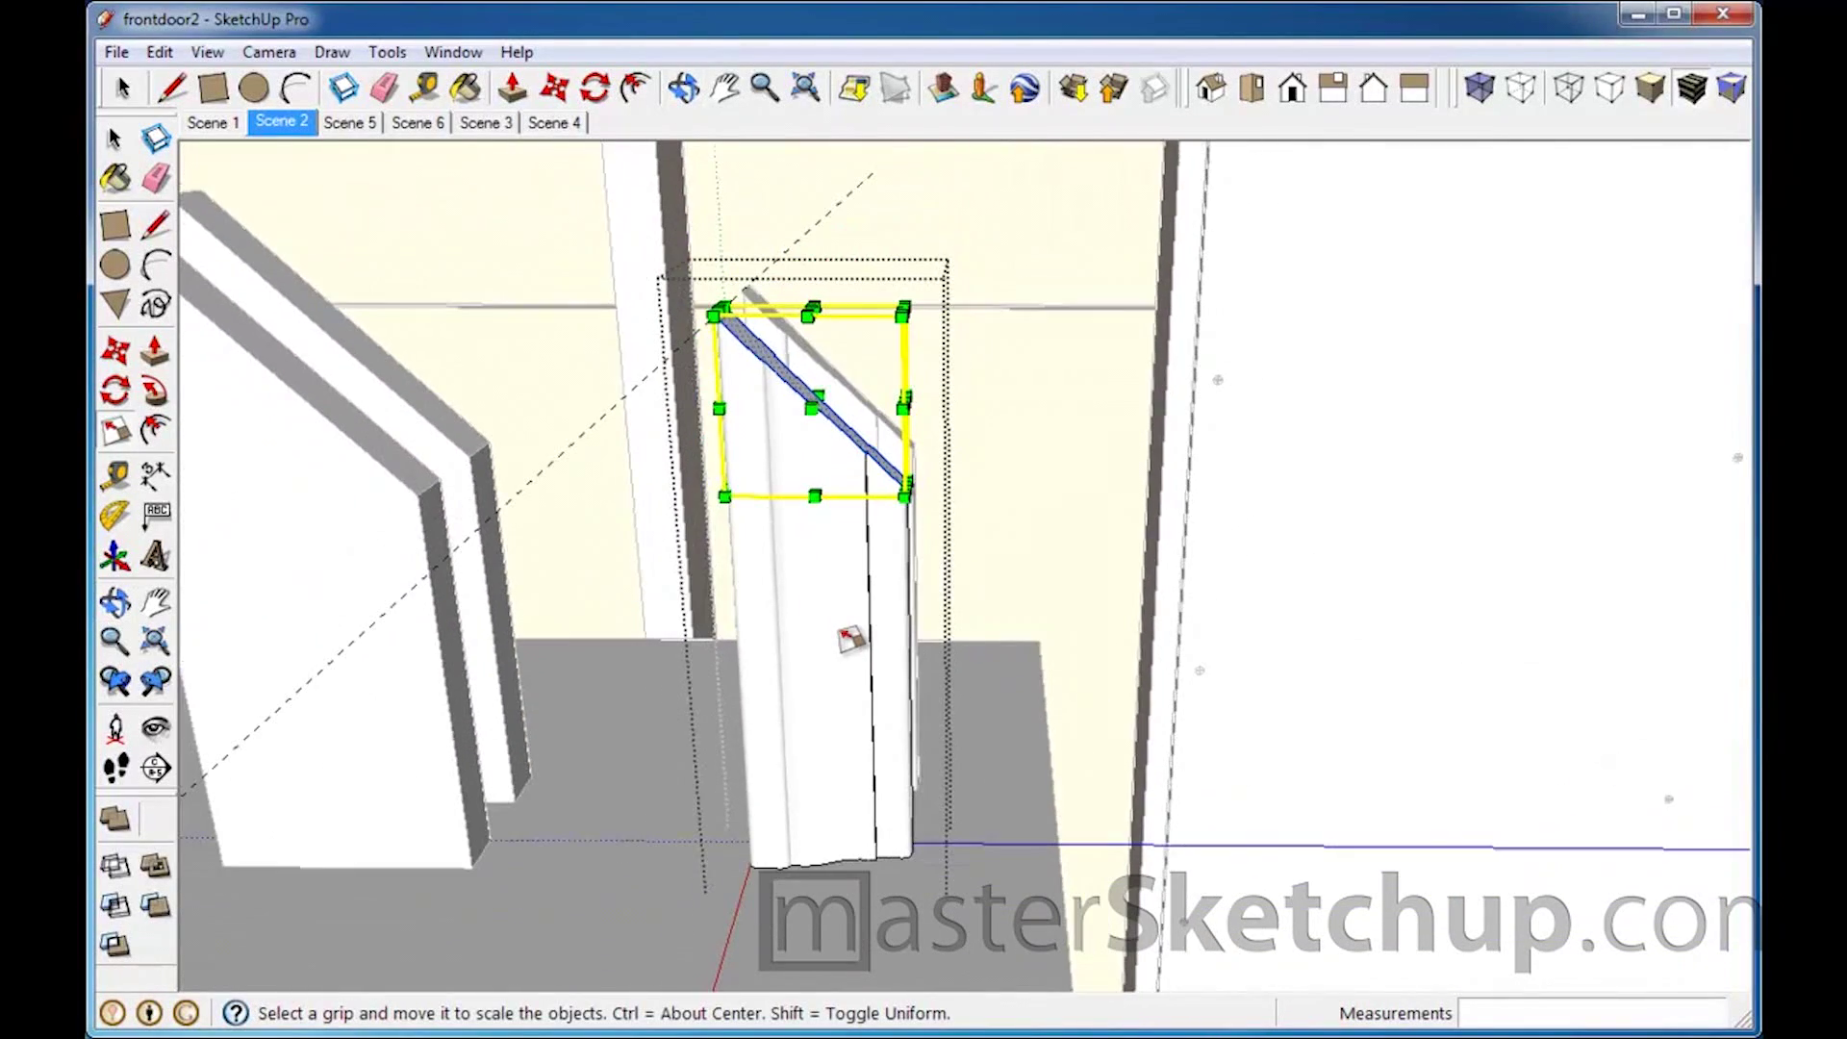
click(115, 141)
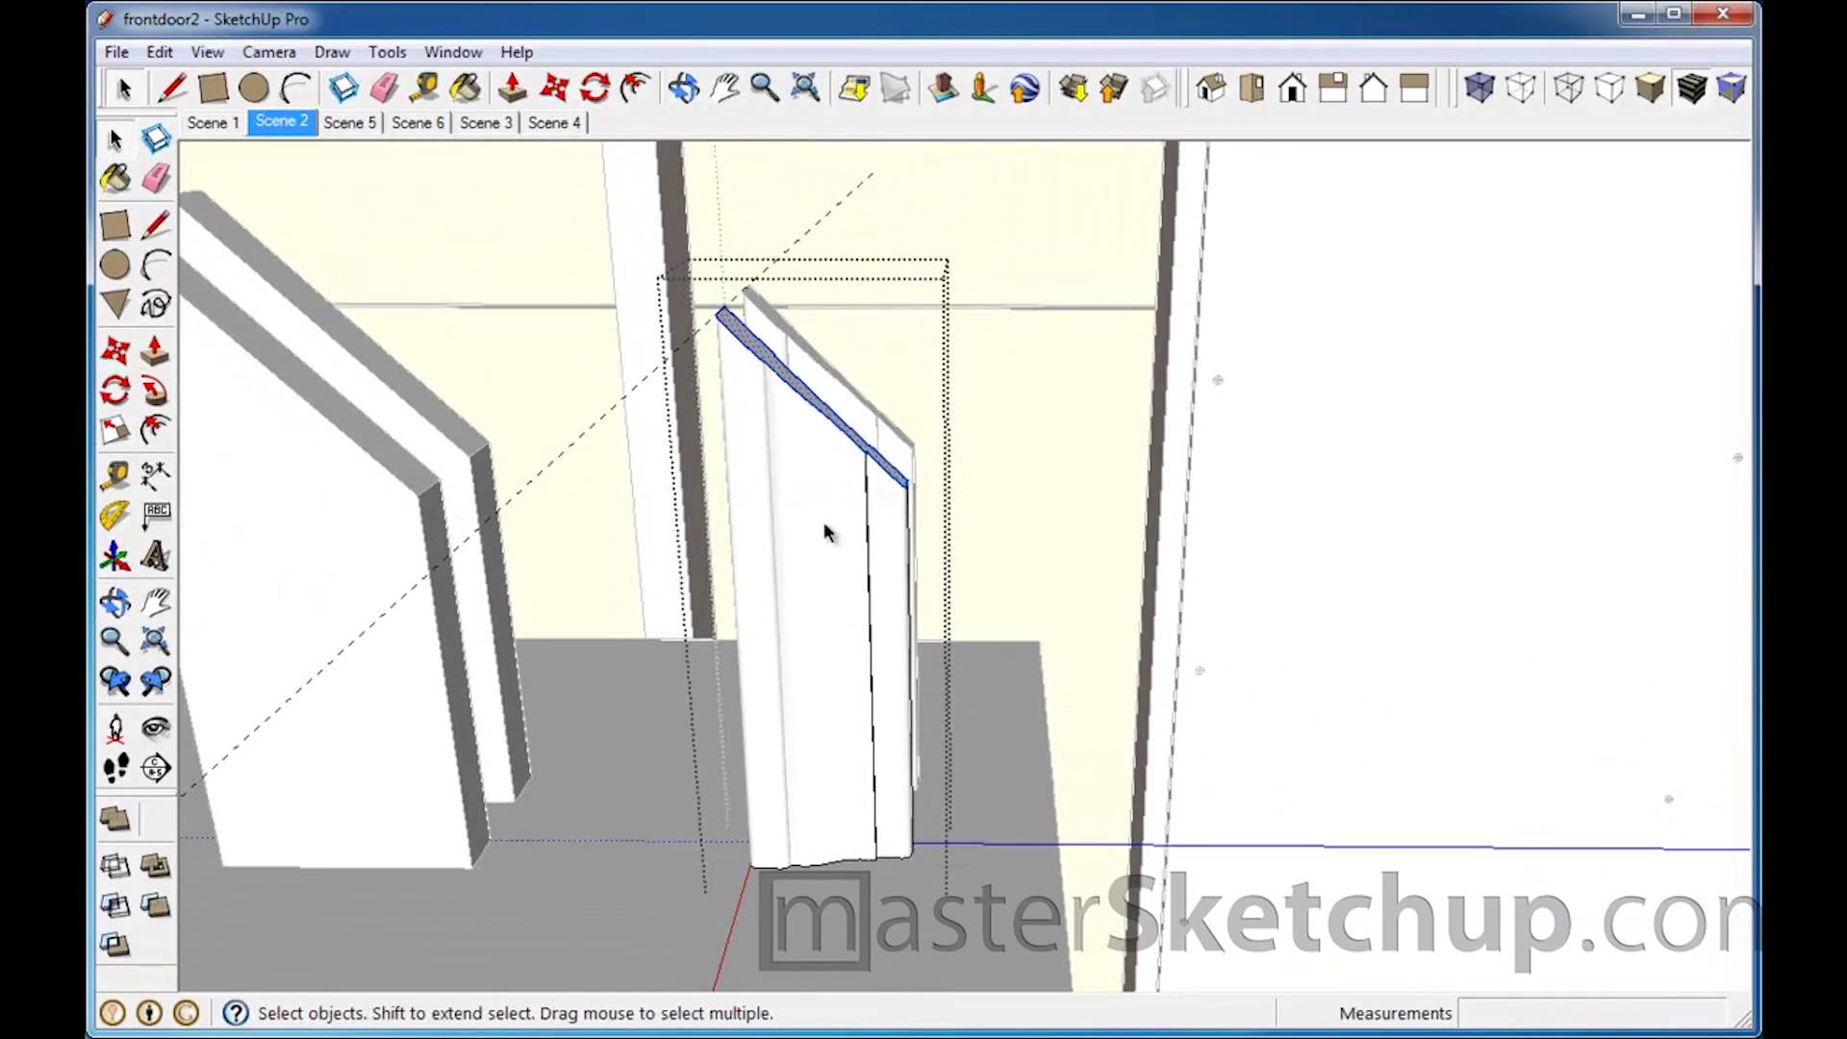
click(972, 583)
middle_drag(912, 589, 644, 685)
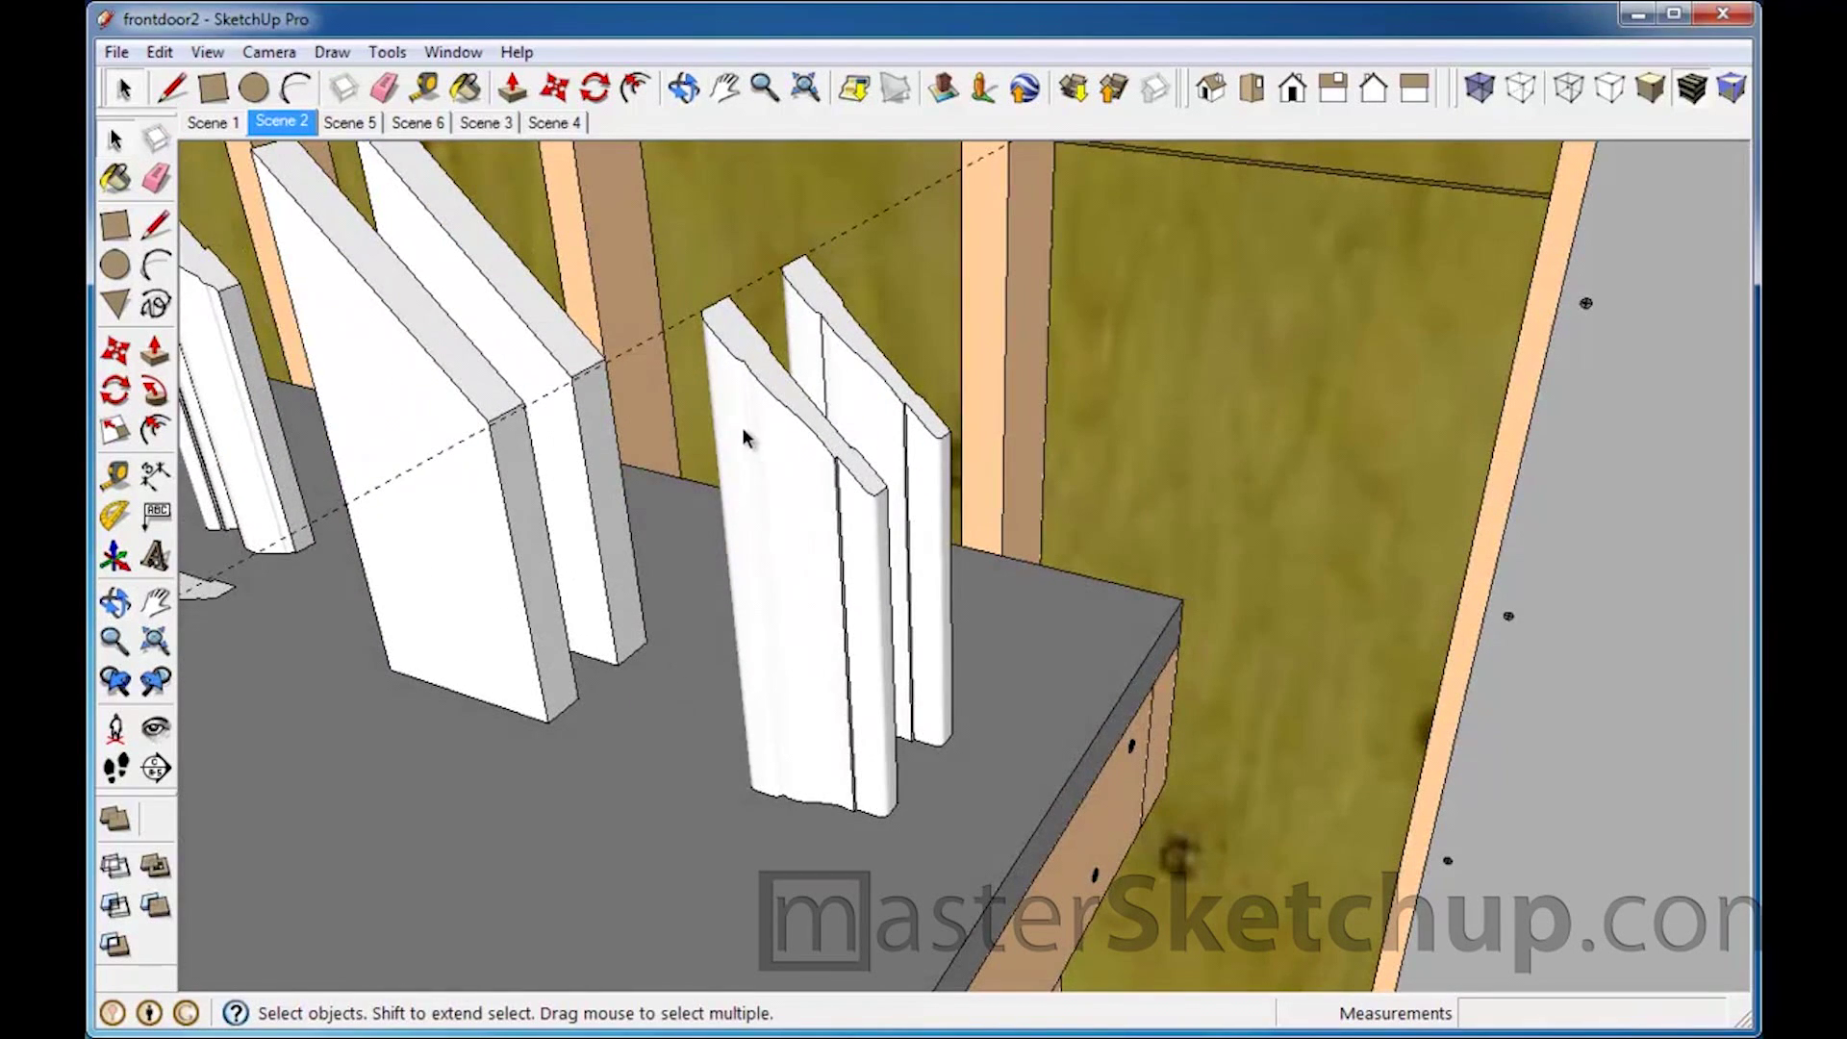
middle_drag(780, 456, 750, 525)
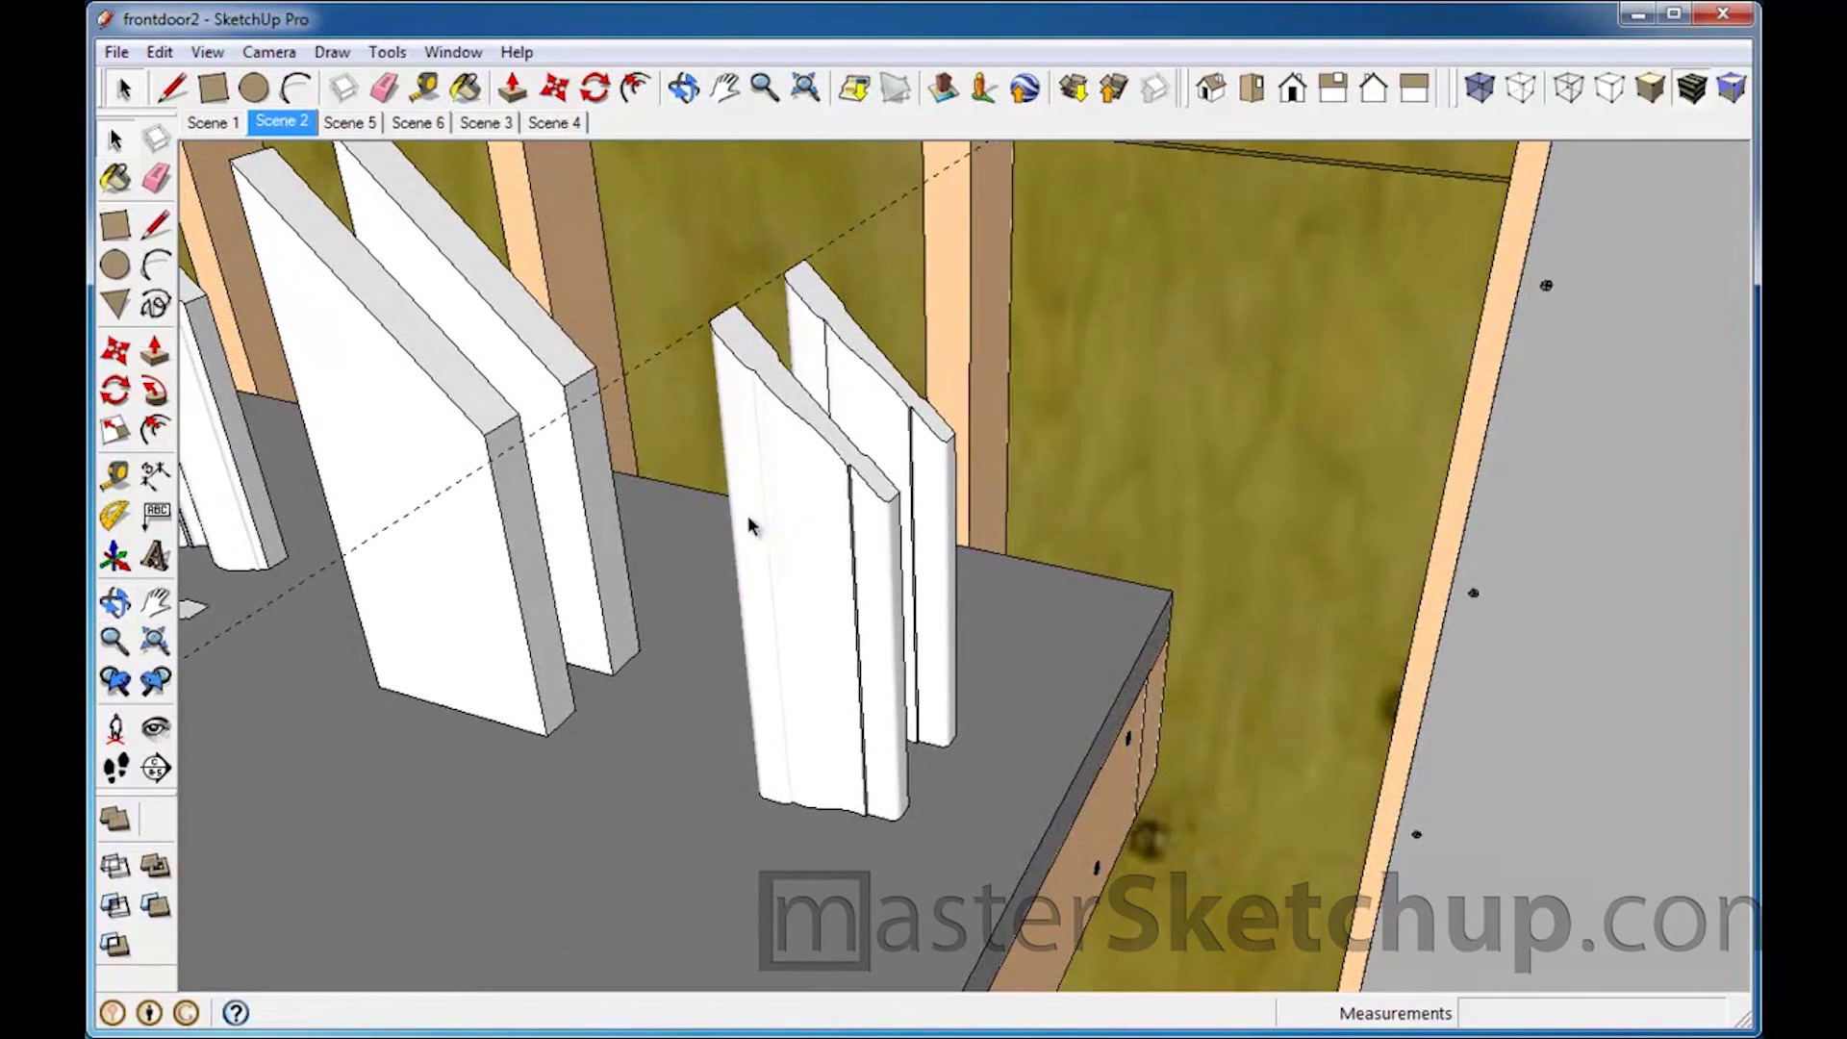
scroll(816, 539, down, 3)
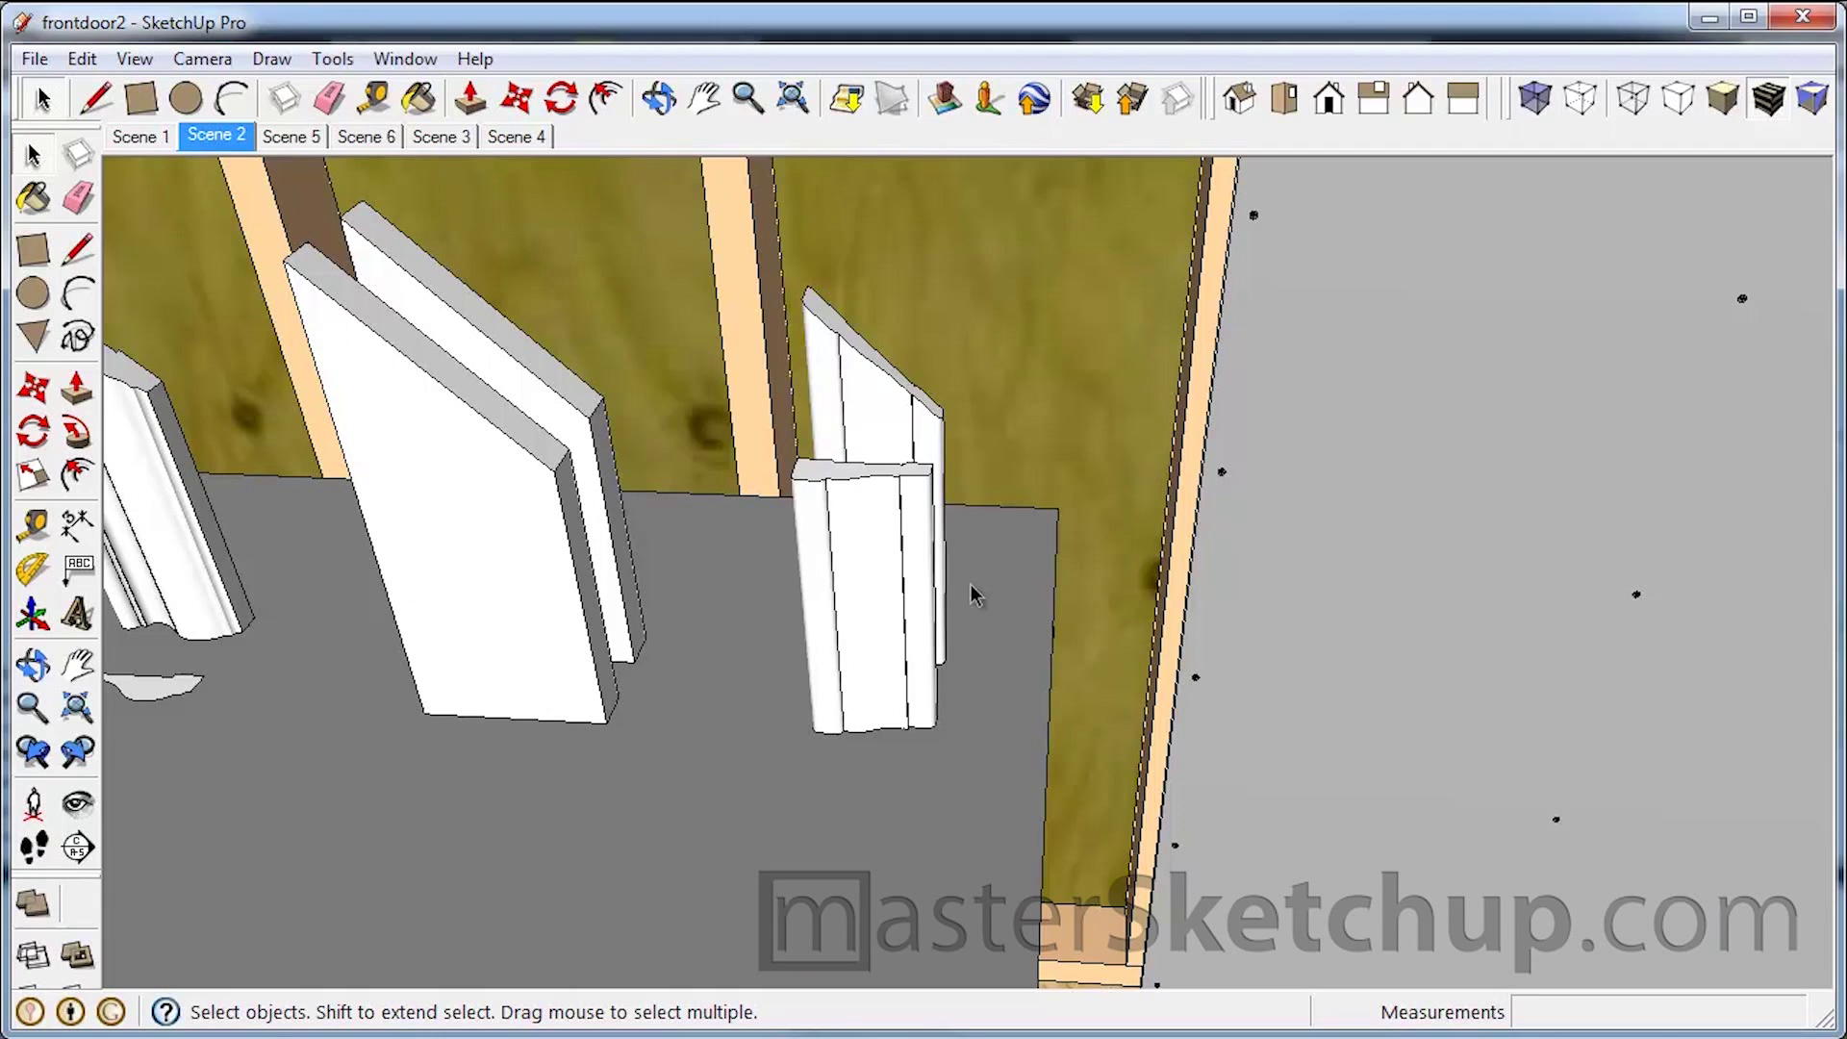
Step: Measure the width of the square-ended moulding and place a guide 2.25 inches above its thicker side's upper edge
click(32, 527)
scroll(673, 471, up, 6)
scroll(875, 477, down, 2)
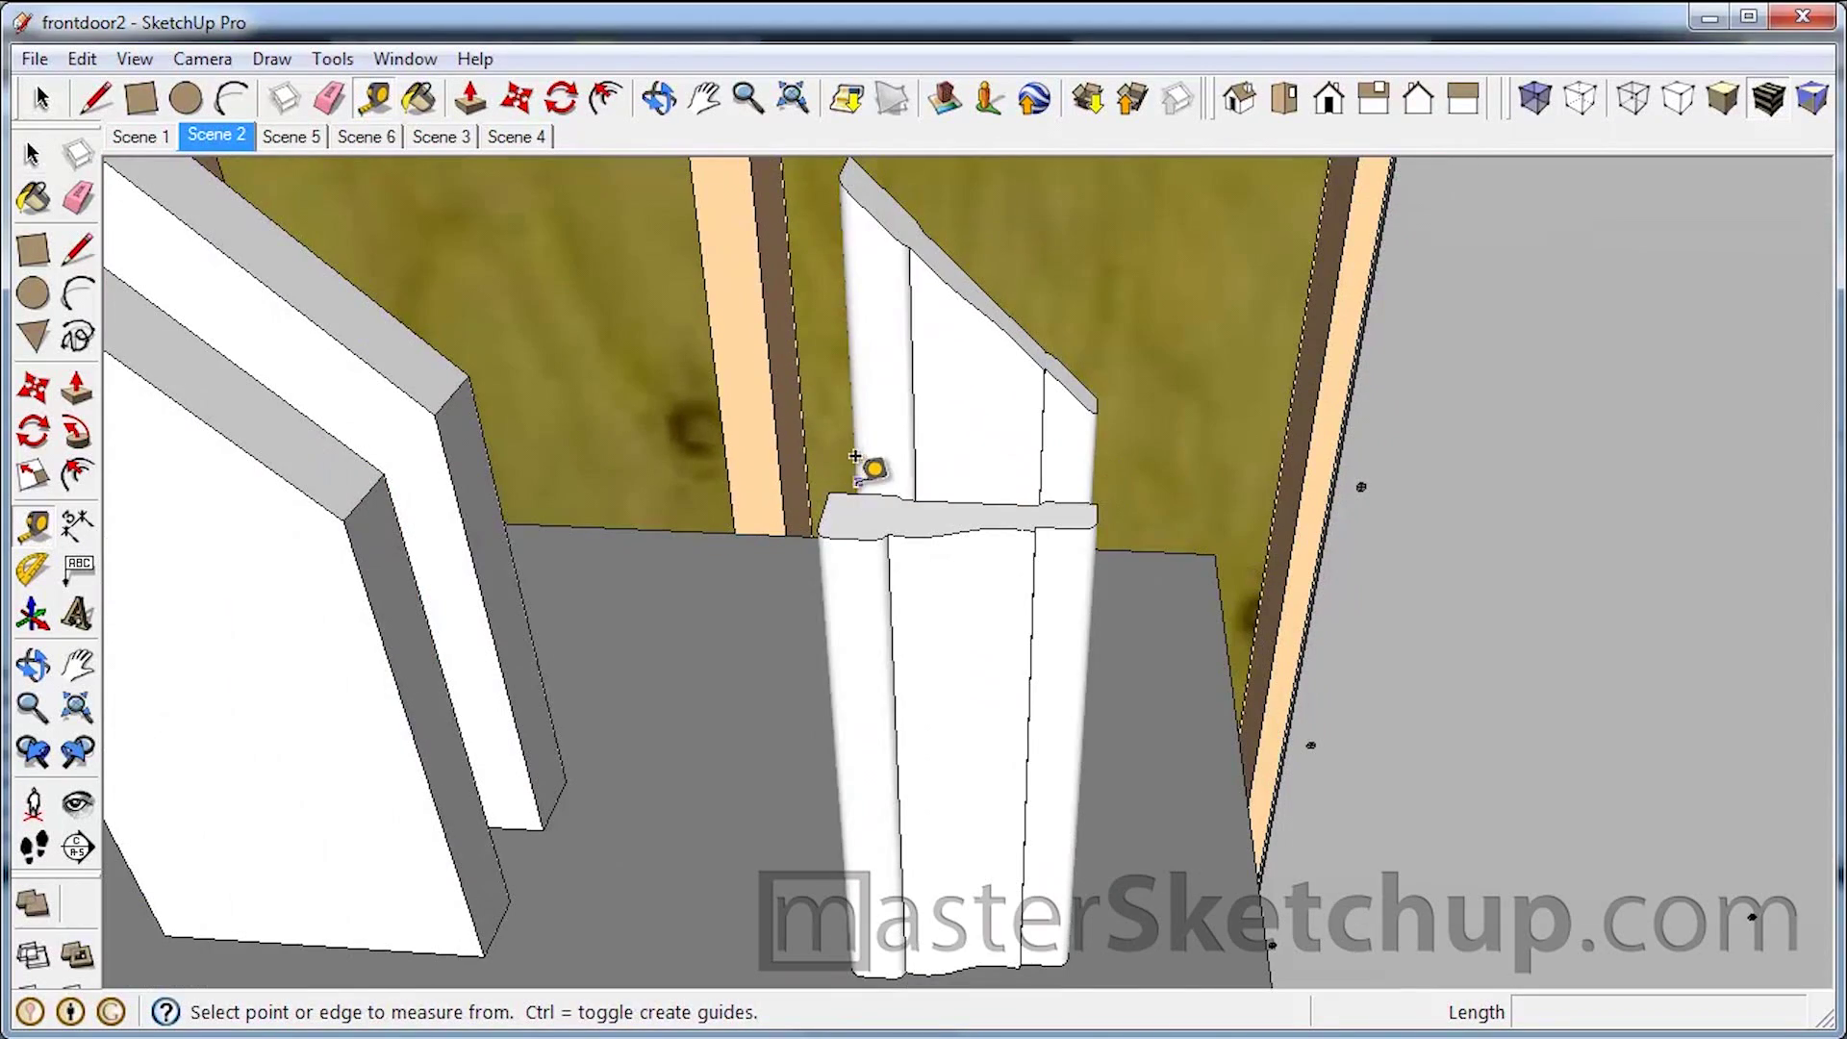
click(1095, 496)
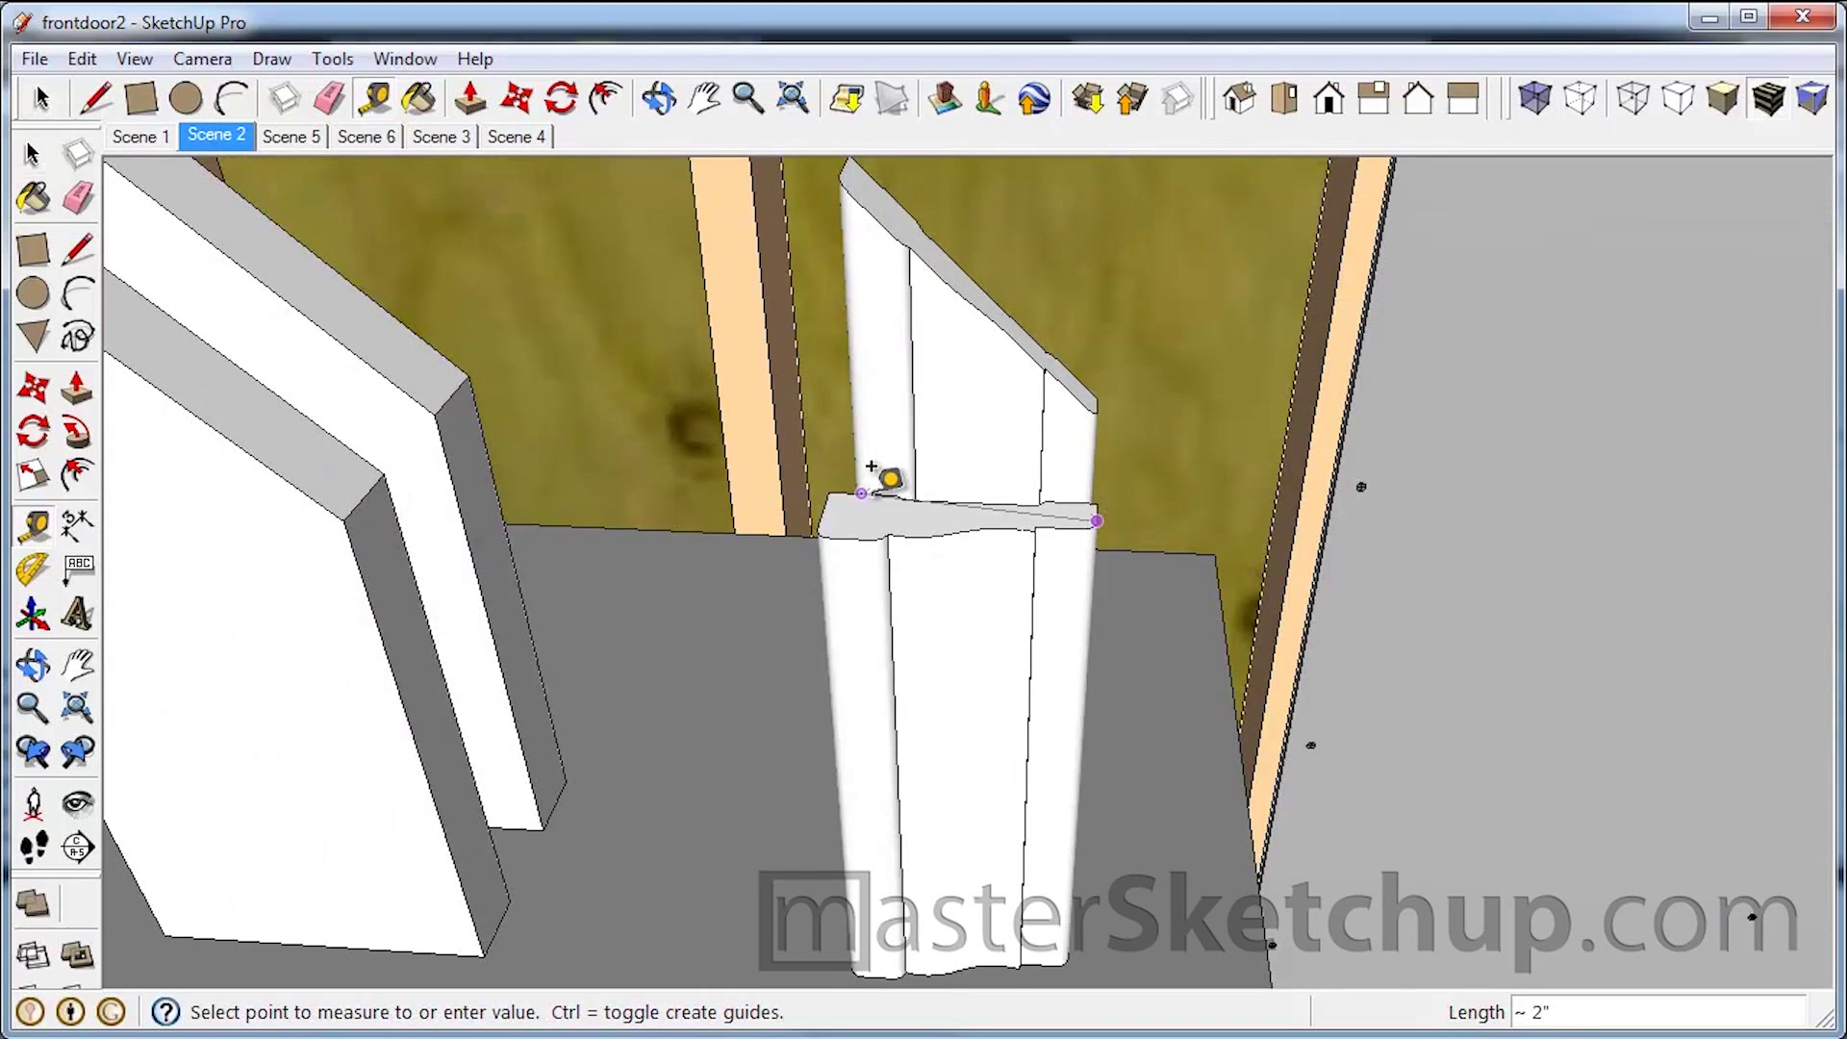
click(822, 492)
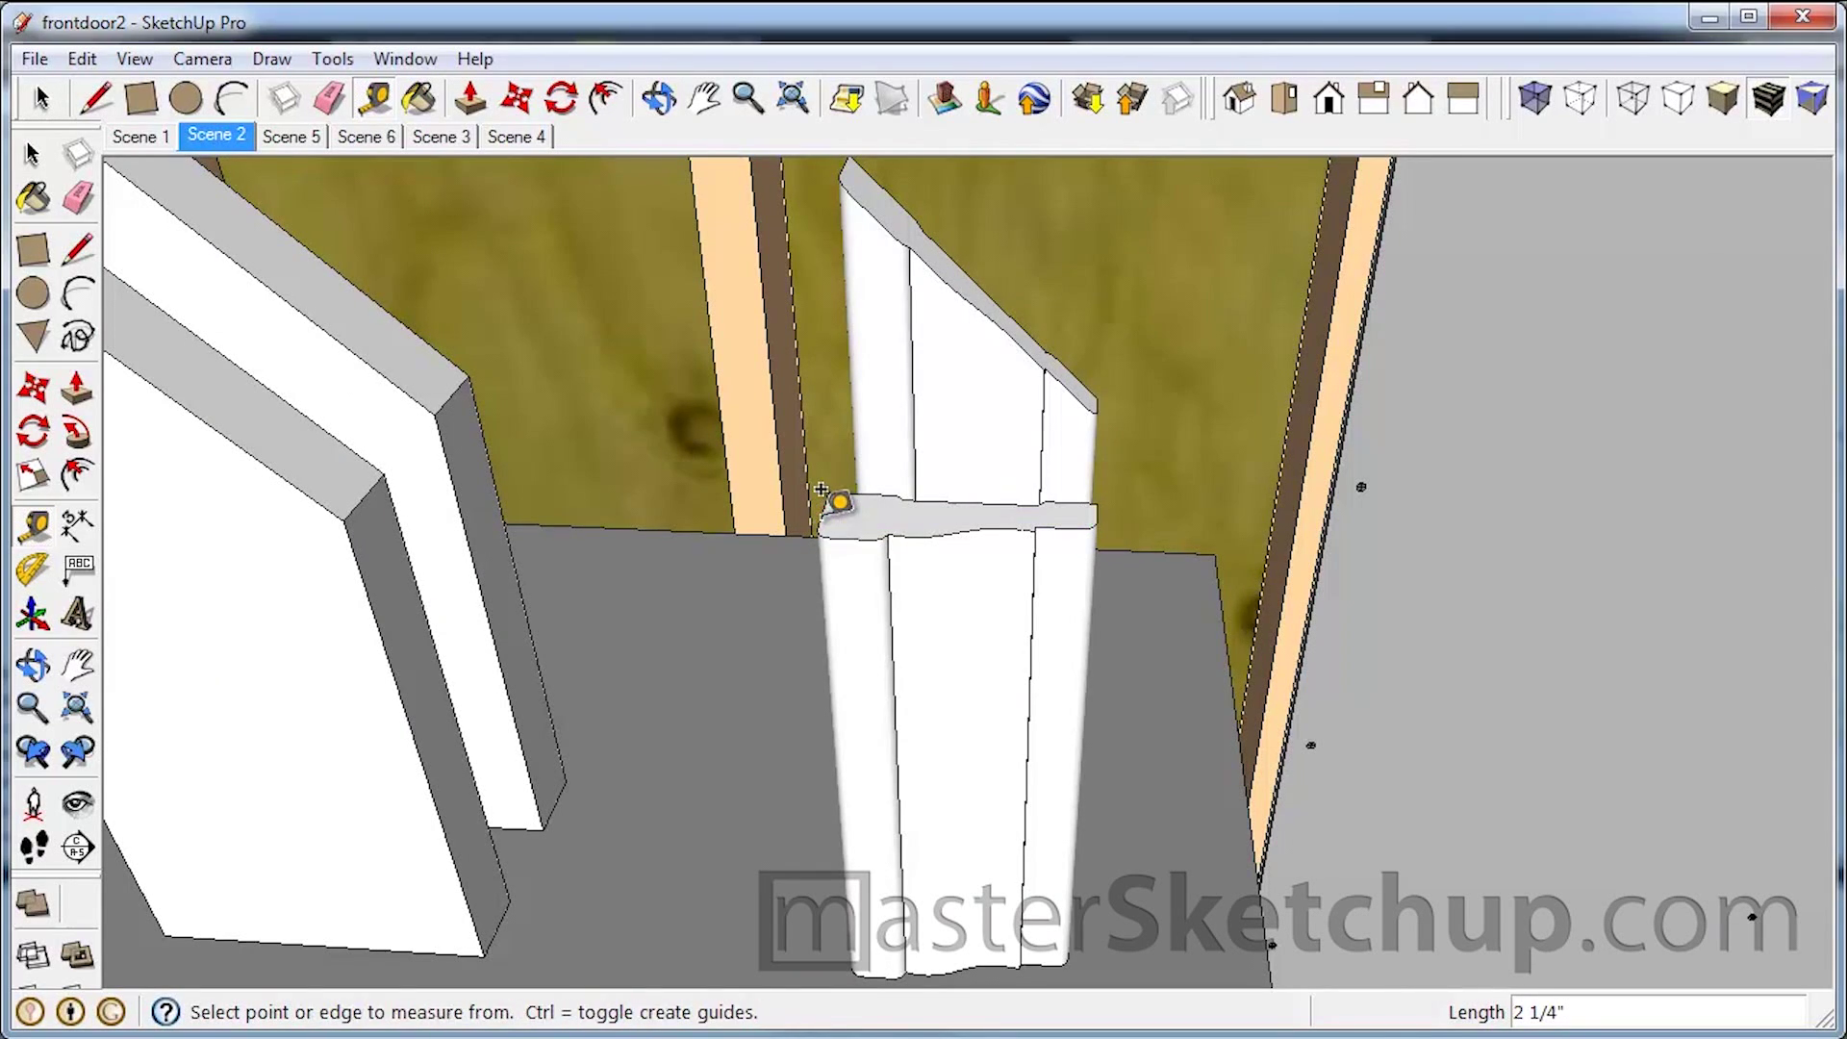
click(823, 507)
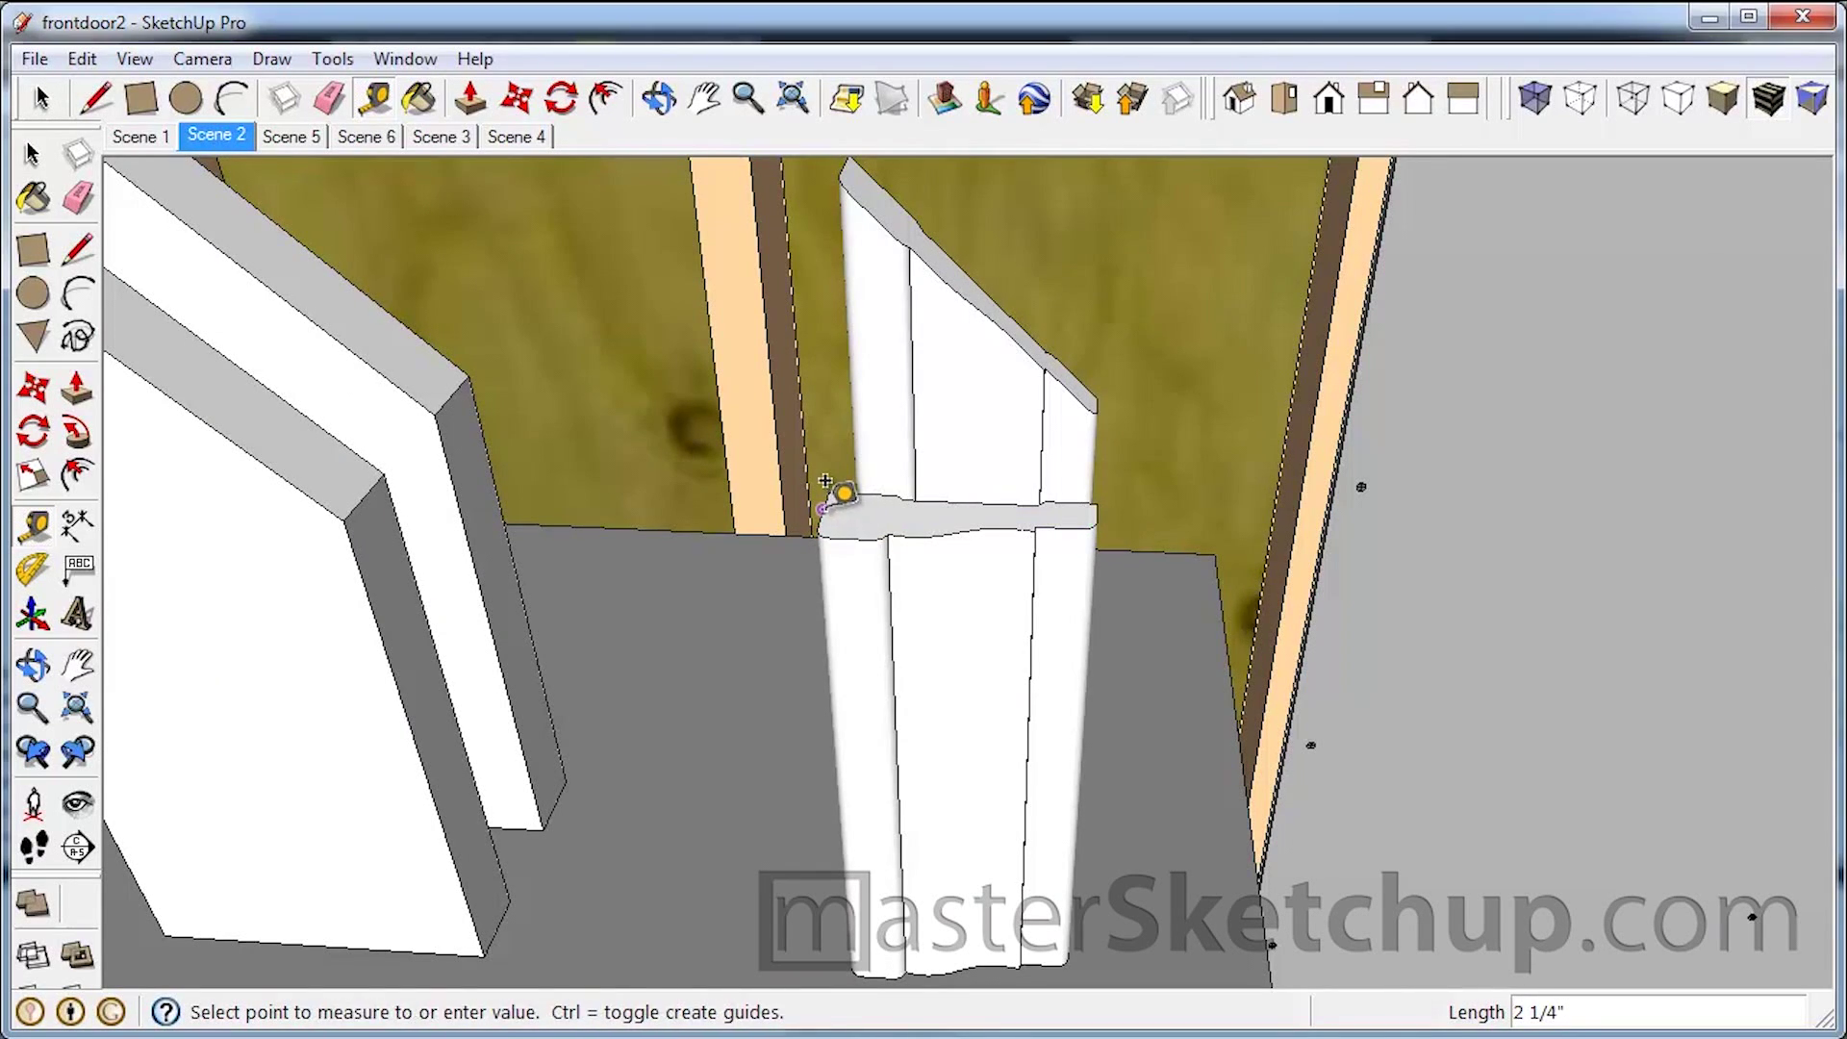
click(808, 317)
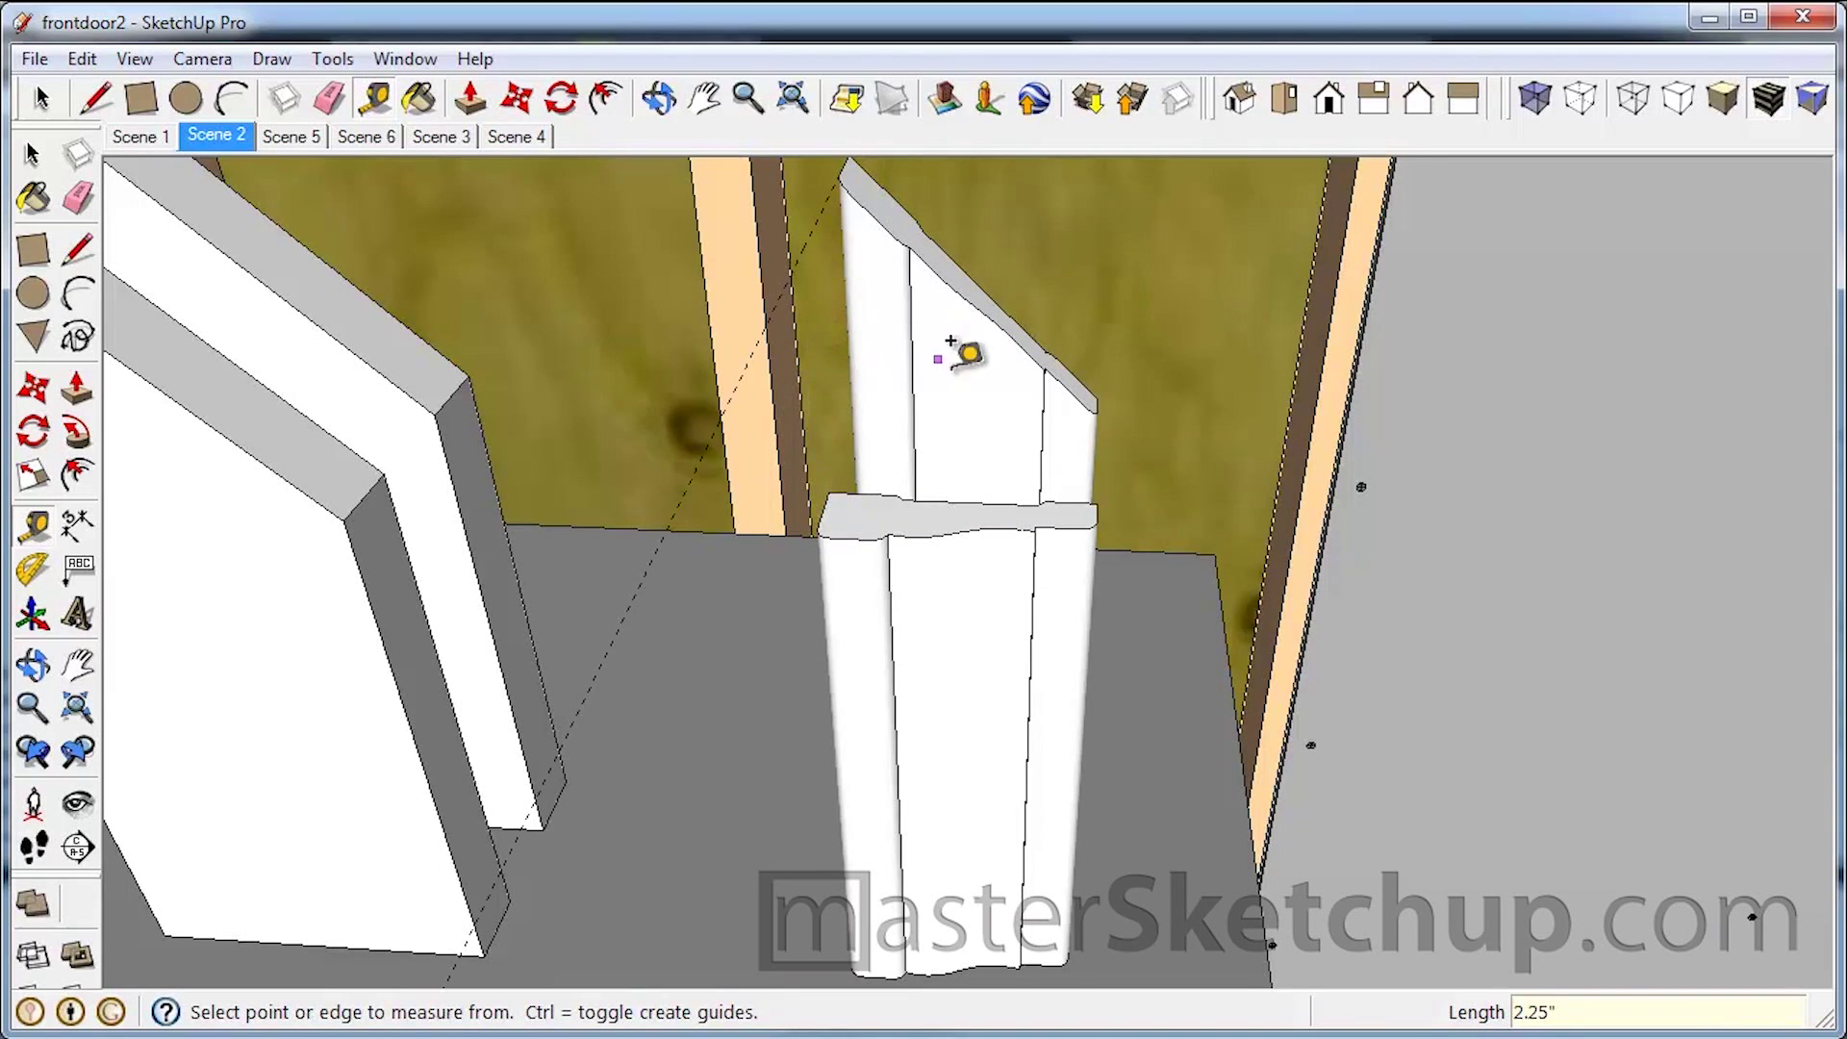
Step: Open the square-ended curved moulding for editing
key(space)
click(943, 535)
middle_drag(943, 536, 810, 520)
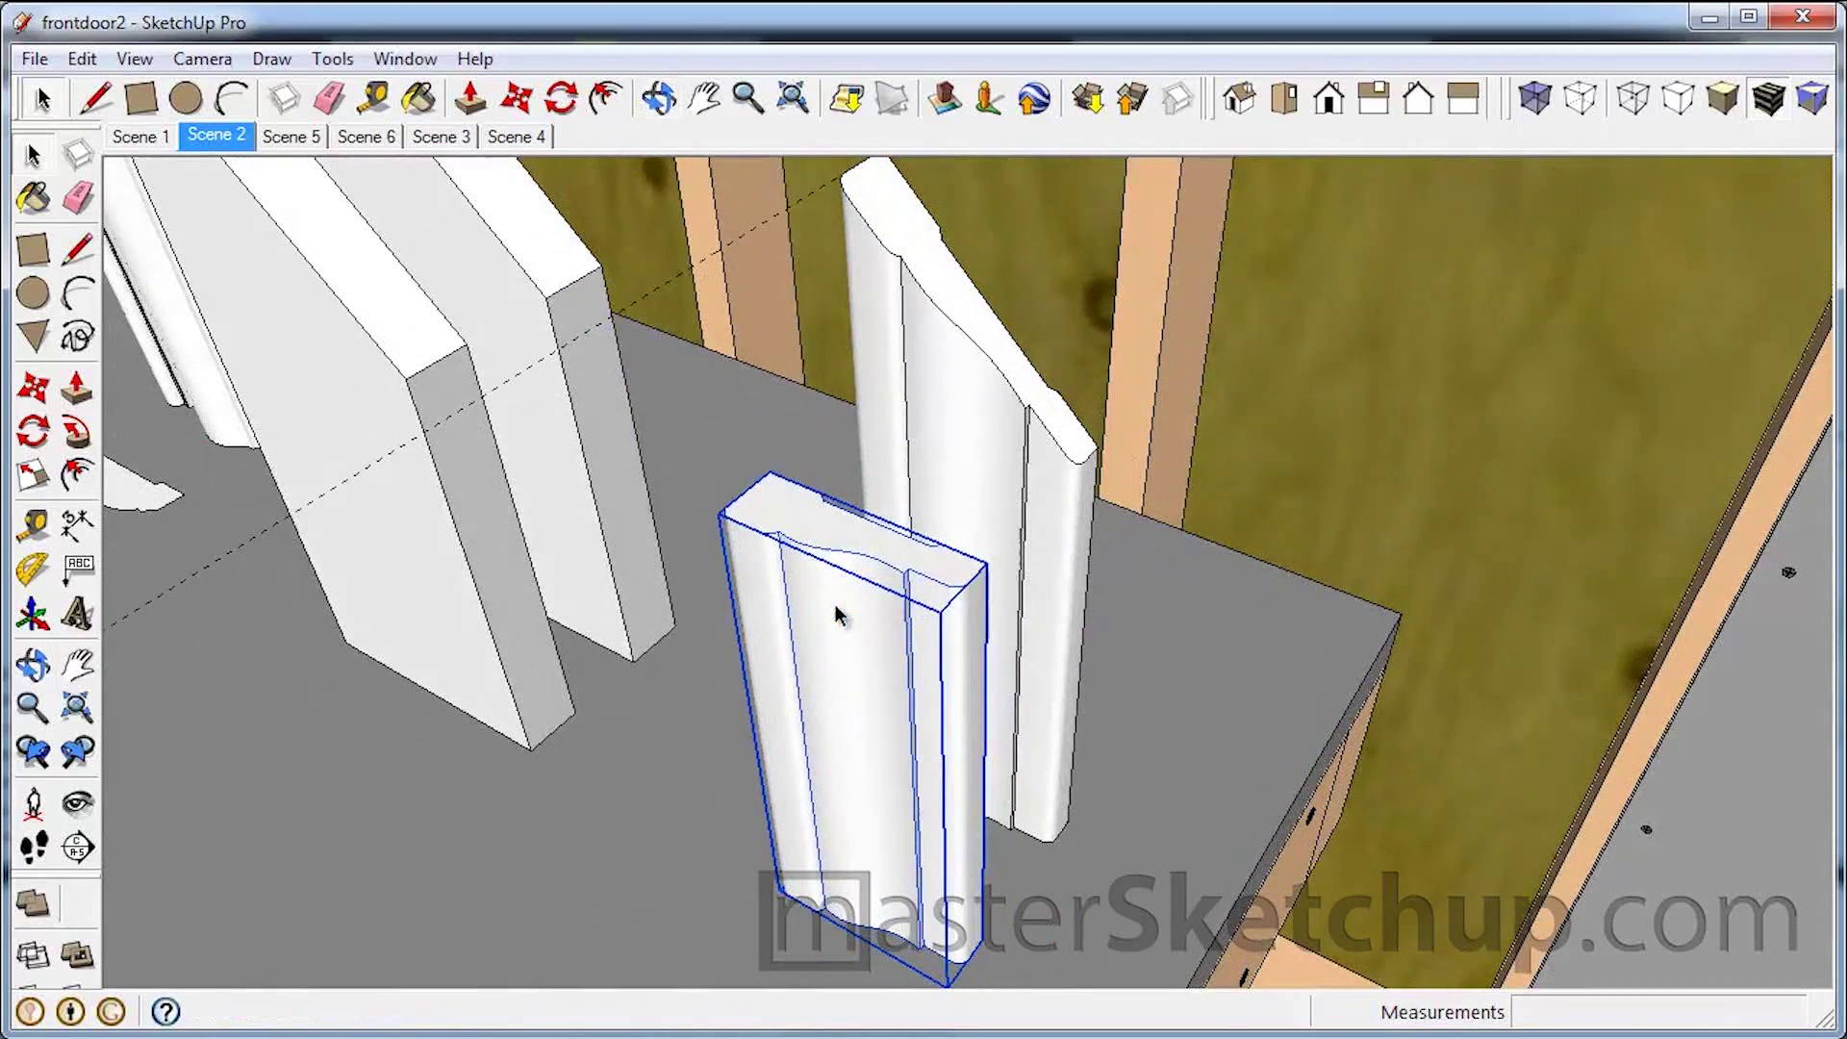
double_click(810, 520)
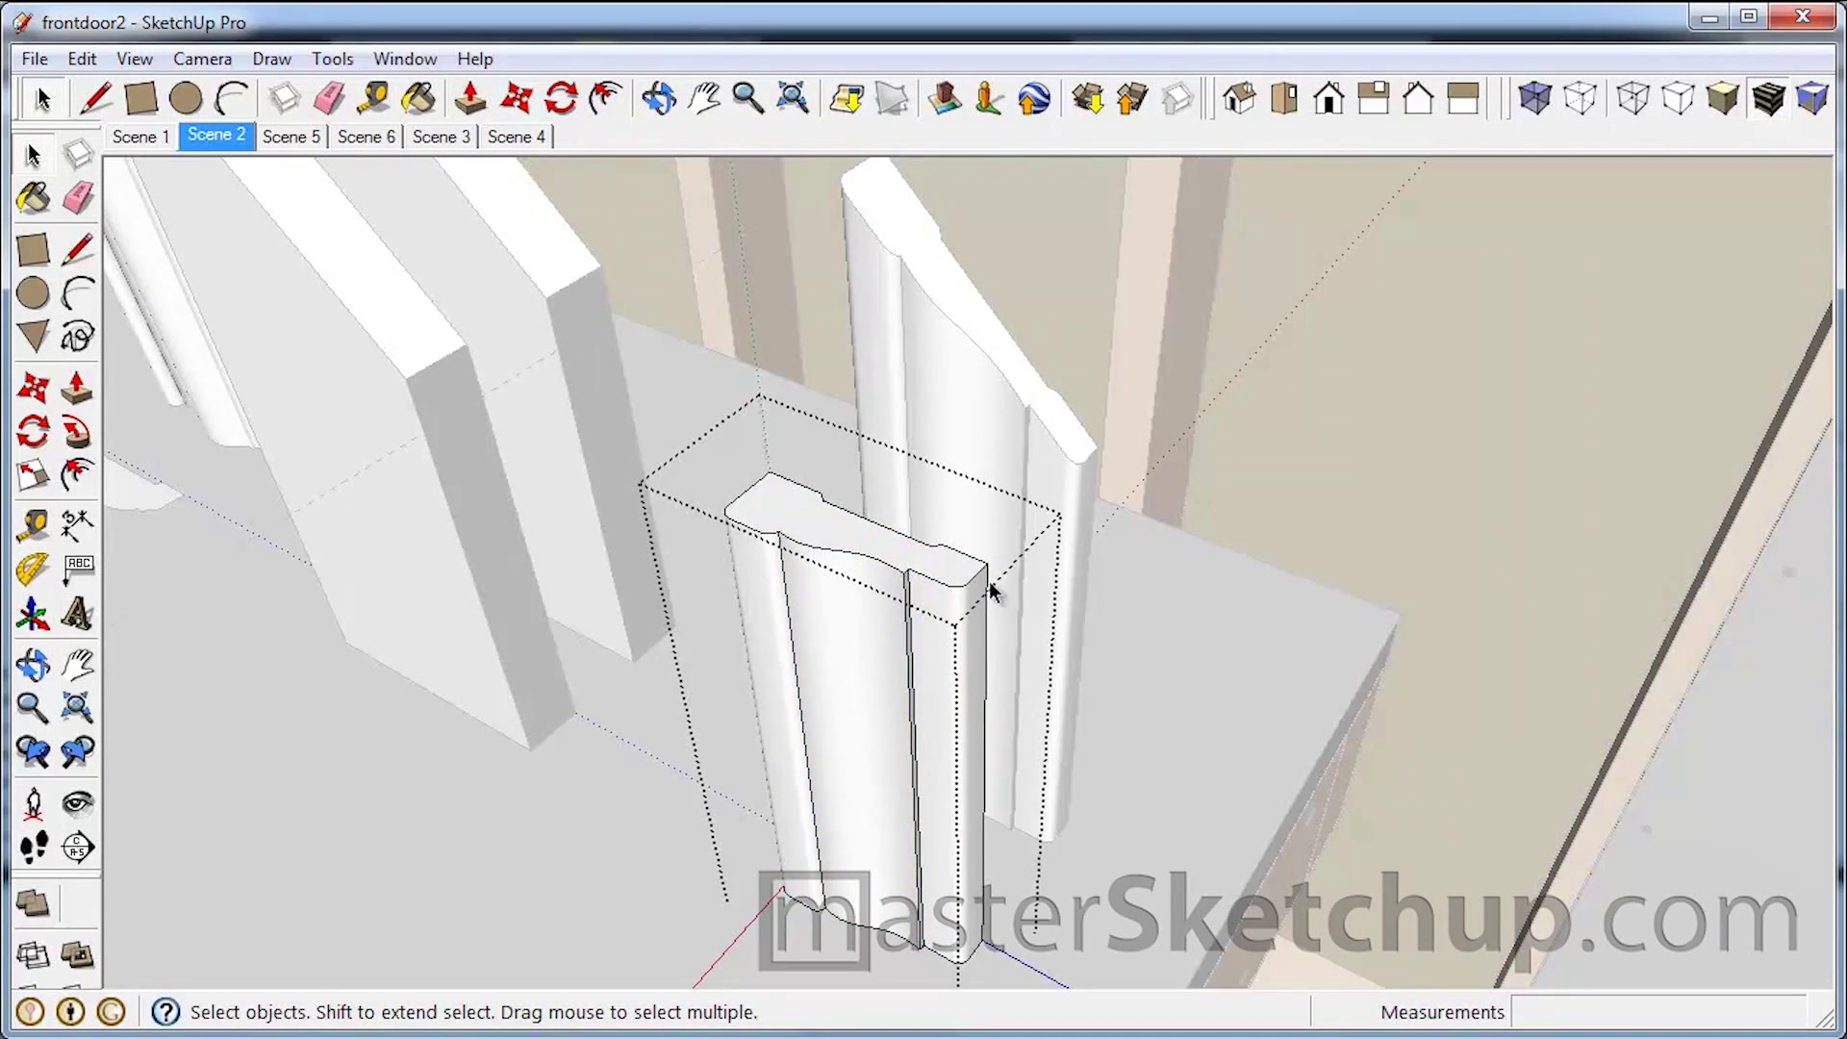
middle_drag(881, 541, 332, 585)
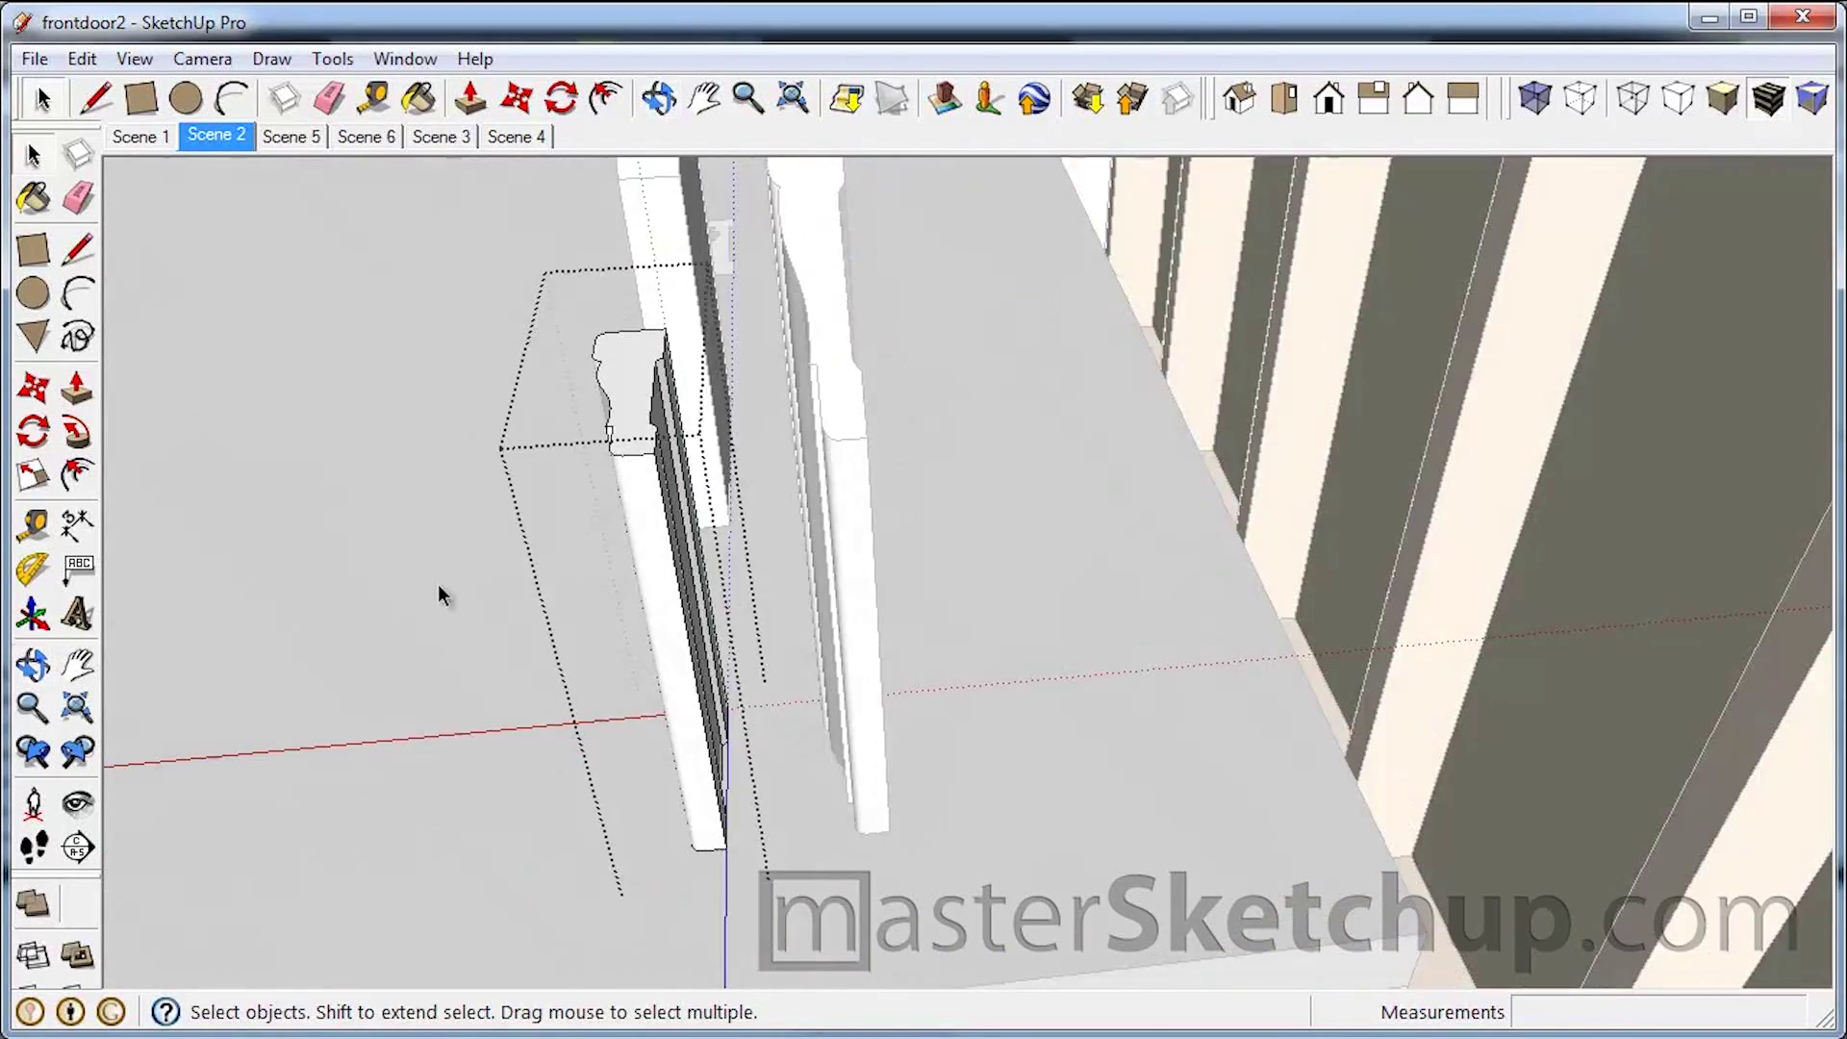
scroll(527, 458, up, 3)
scroll(527, 460, up, 2)
middle_drag(856, 510, 585, 615)
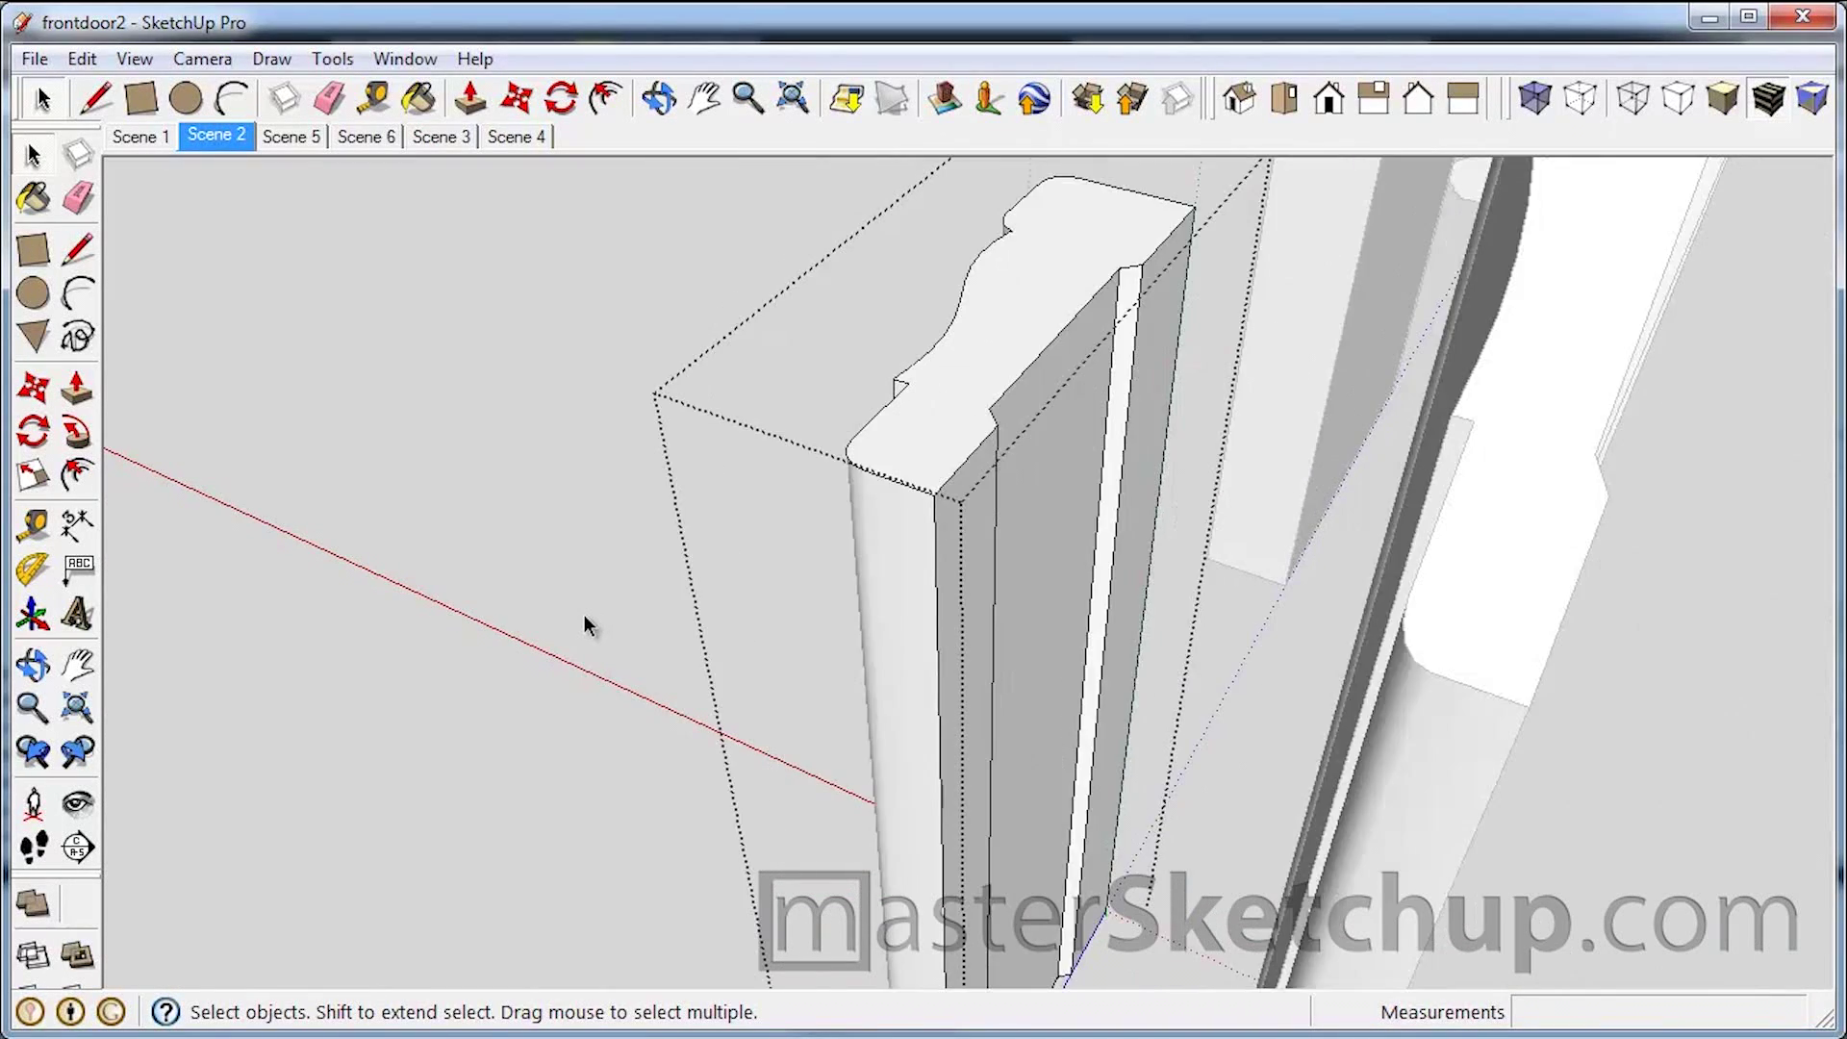
scroll(585, 615, down, 2)
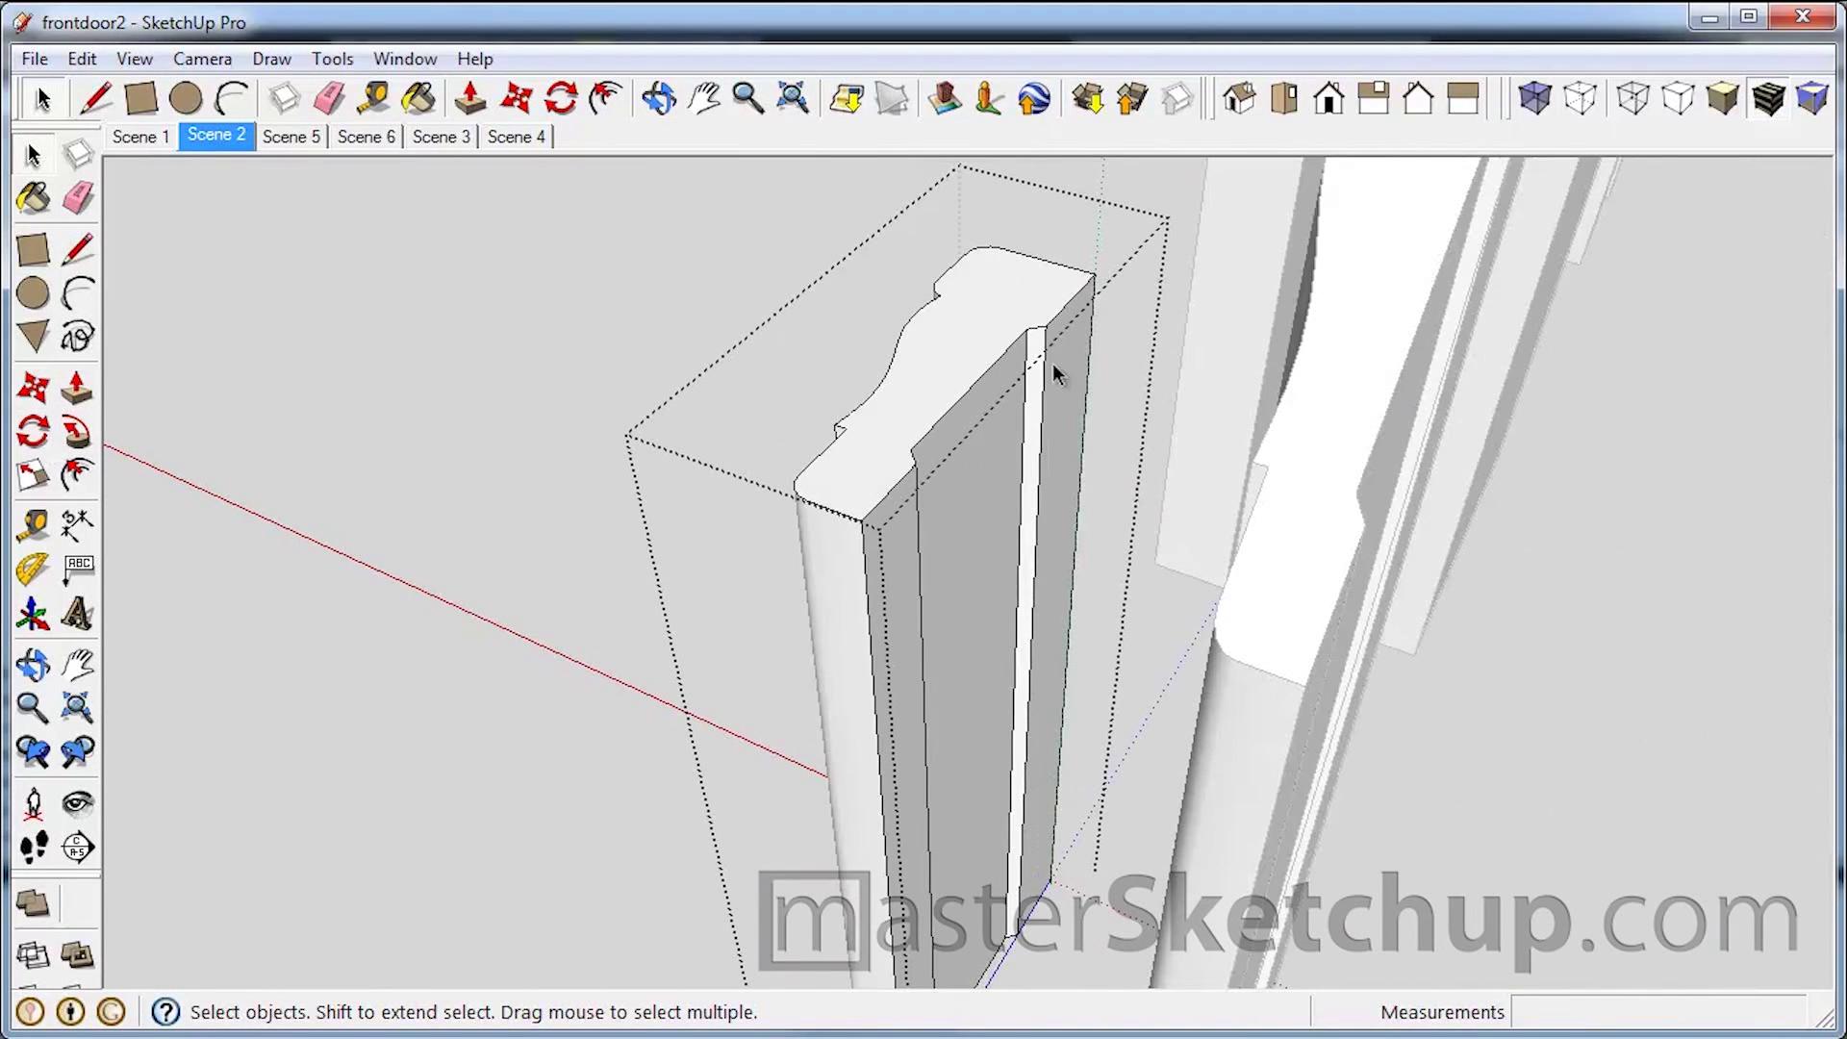
Step: Rotate a copy of the moulding's upper end face 45 degrees upward about the back corner of the thinner side
click(939, 362)
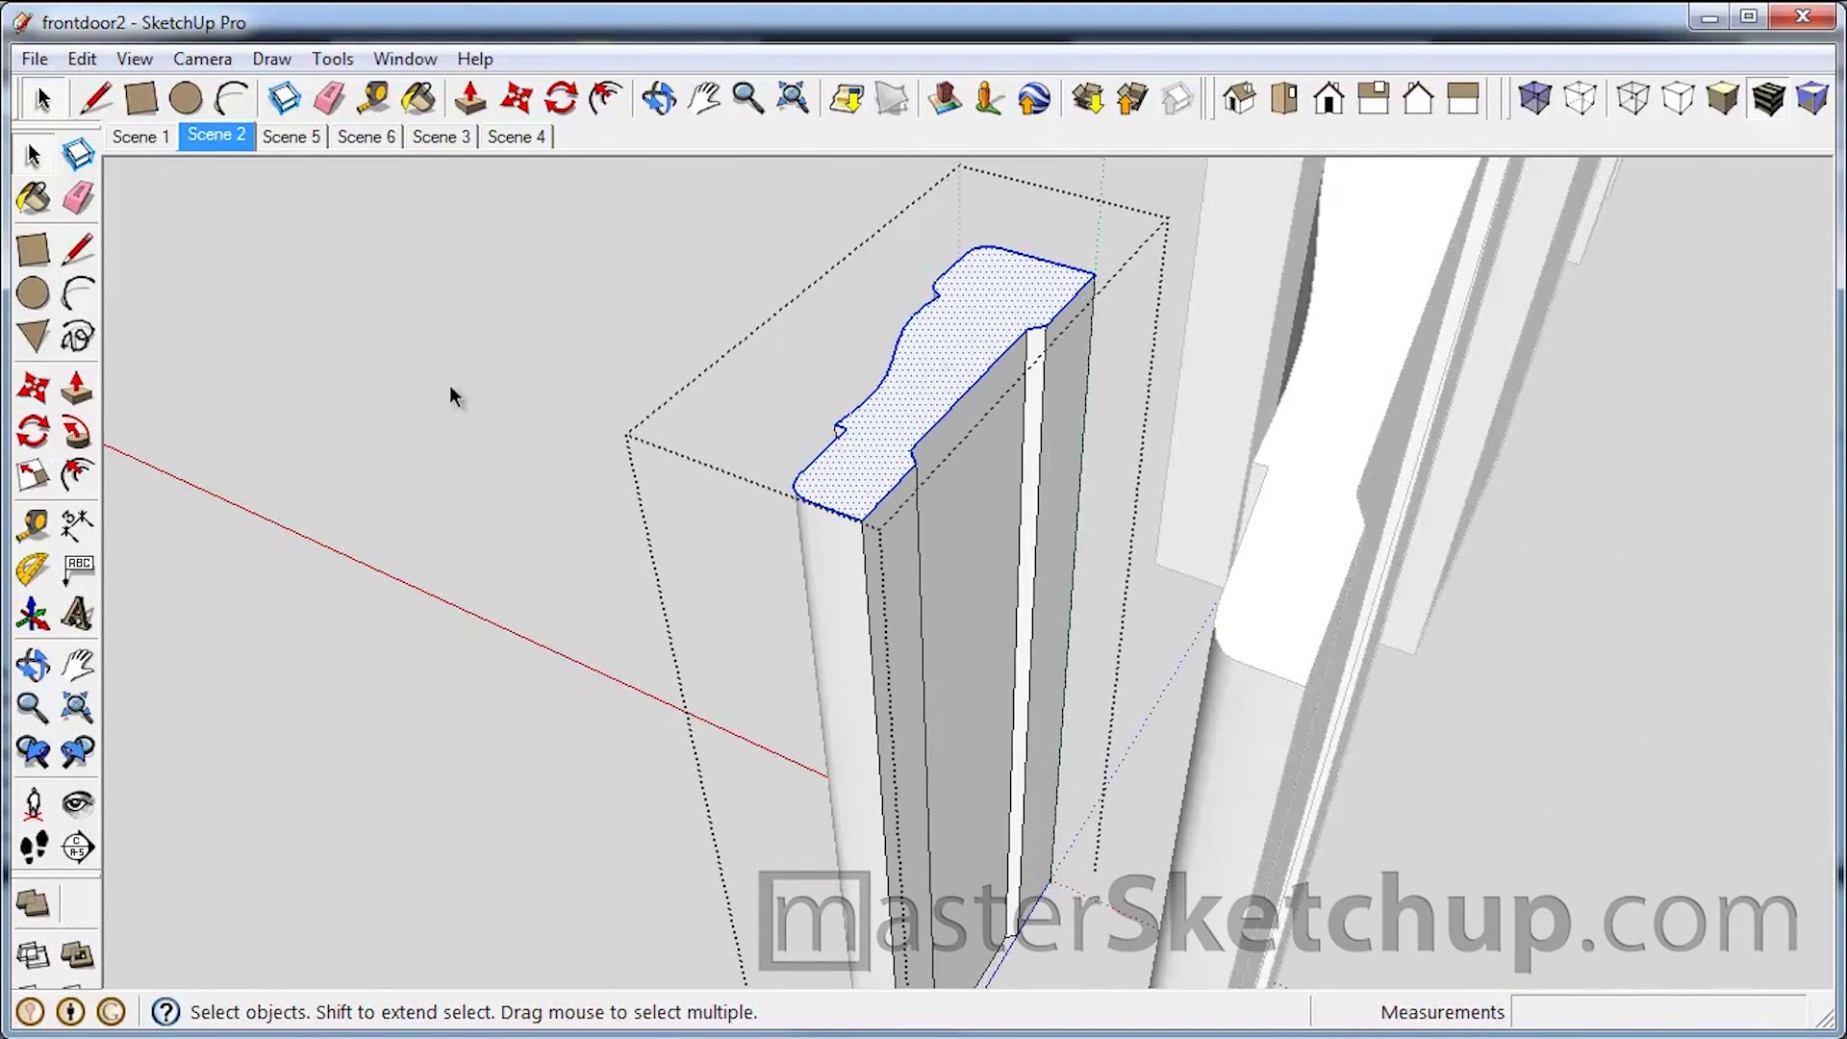
click(32, 432)
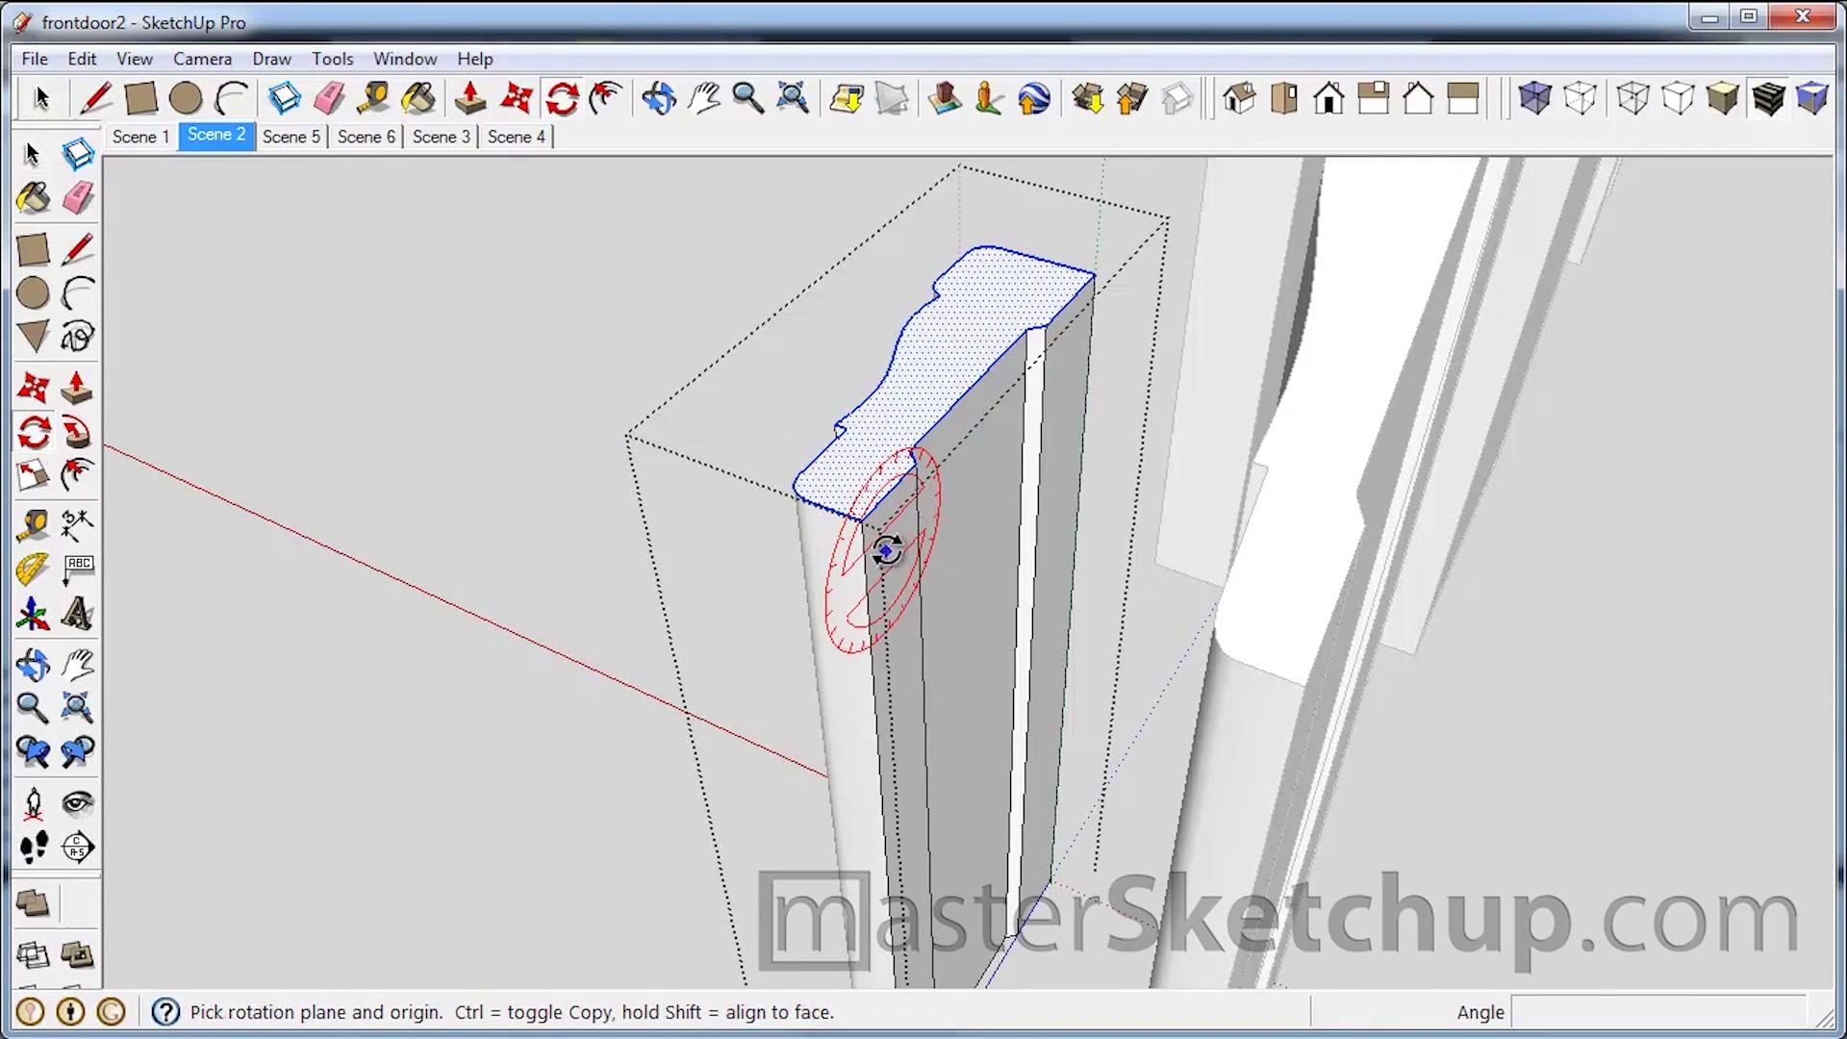
middle_drag(869, 519, 731, 442)
click(717, 453)
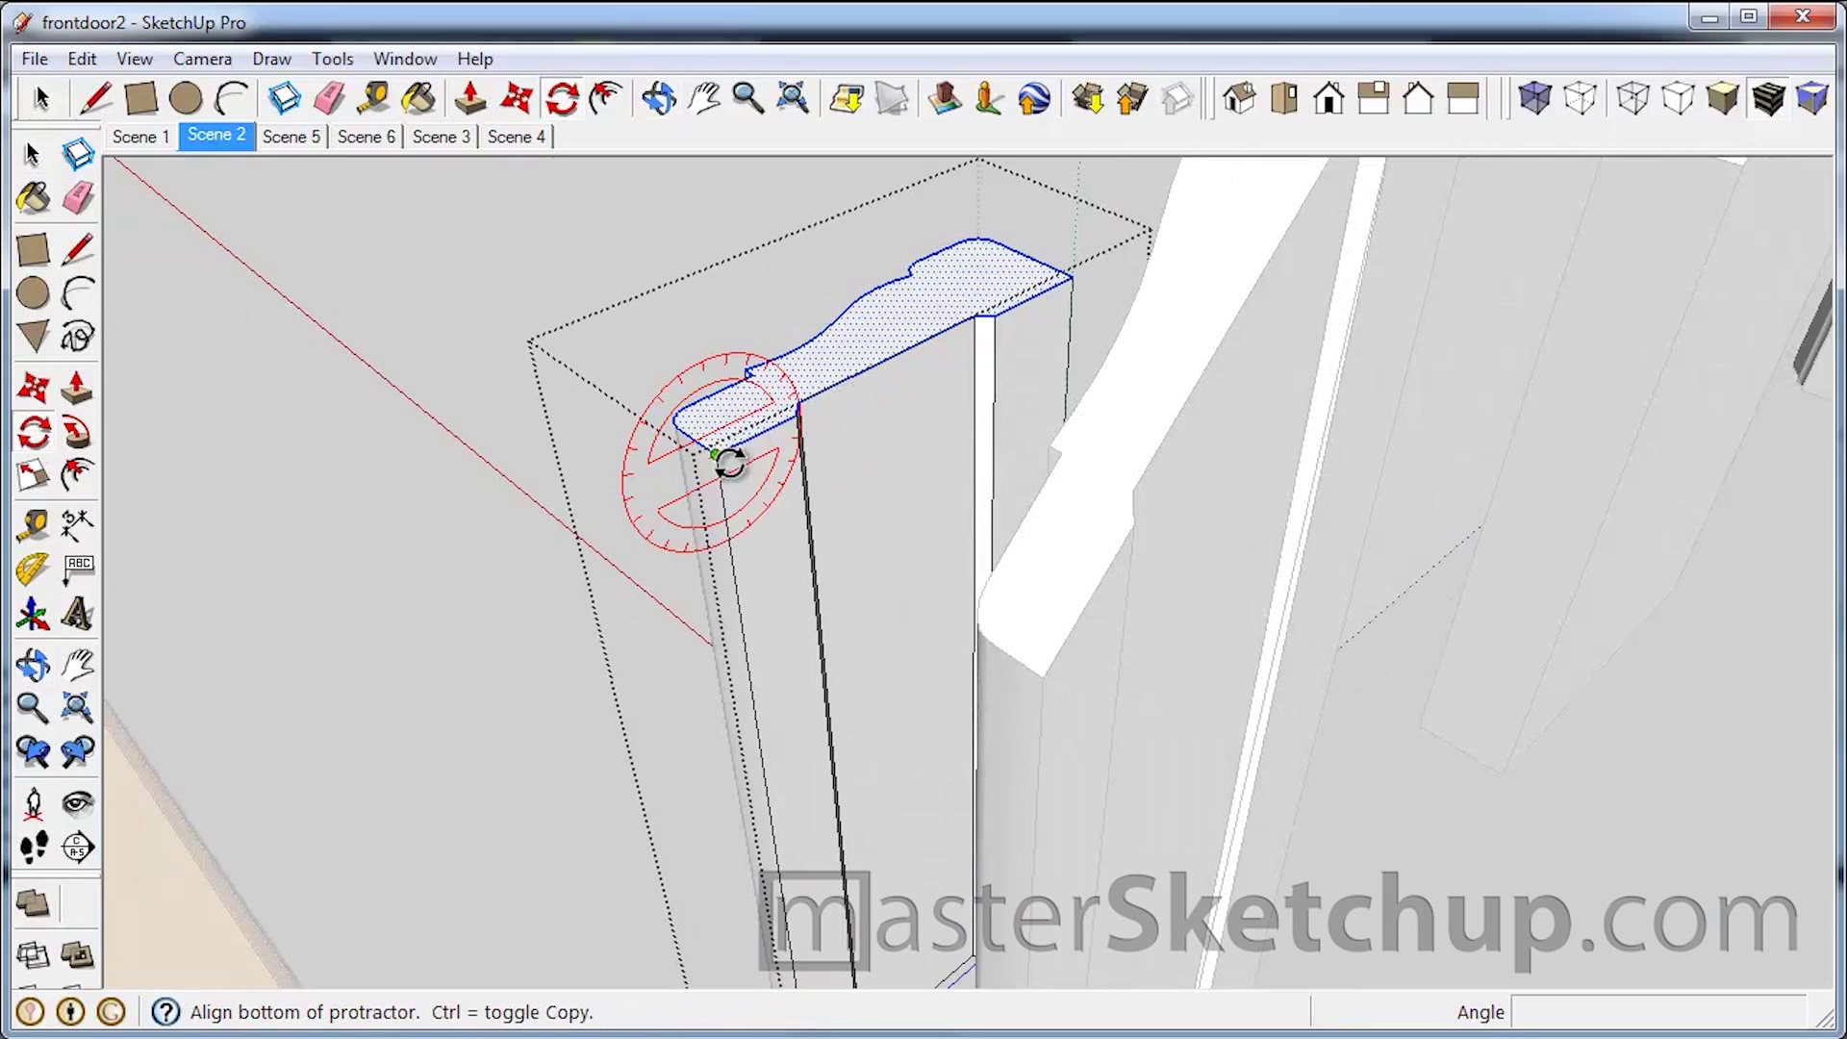
click(791, 427)
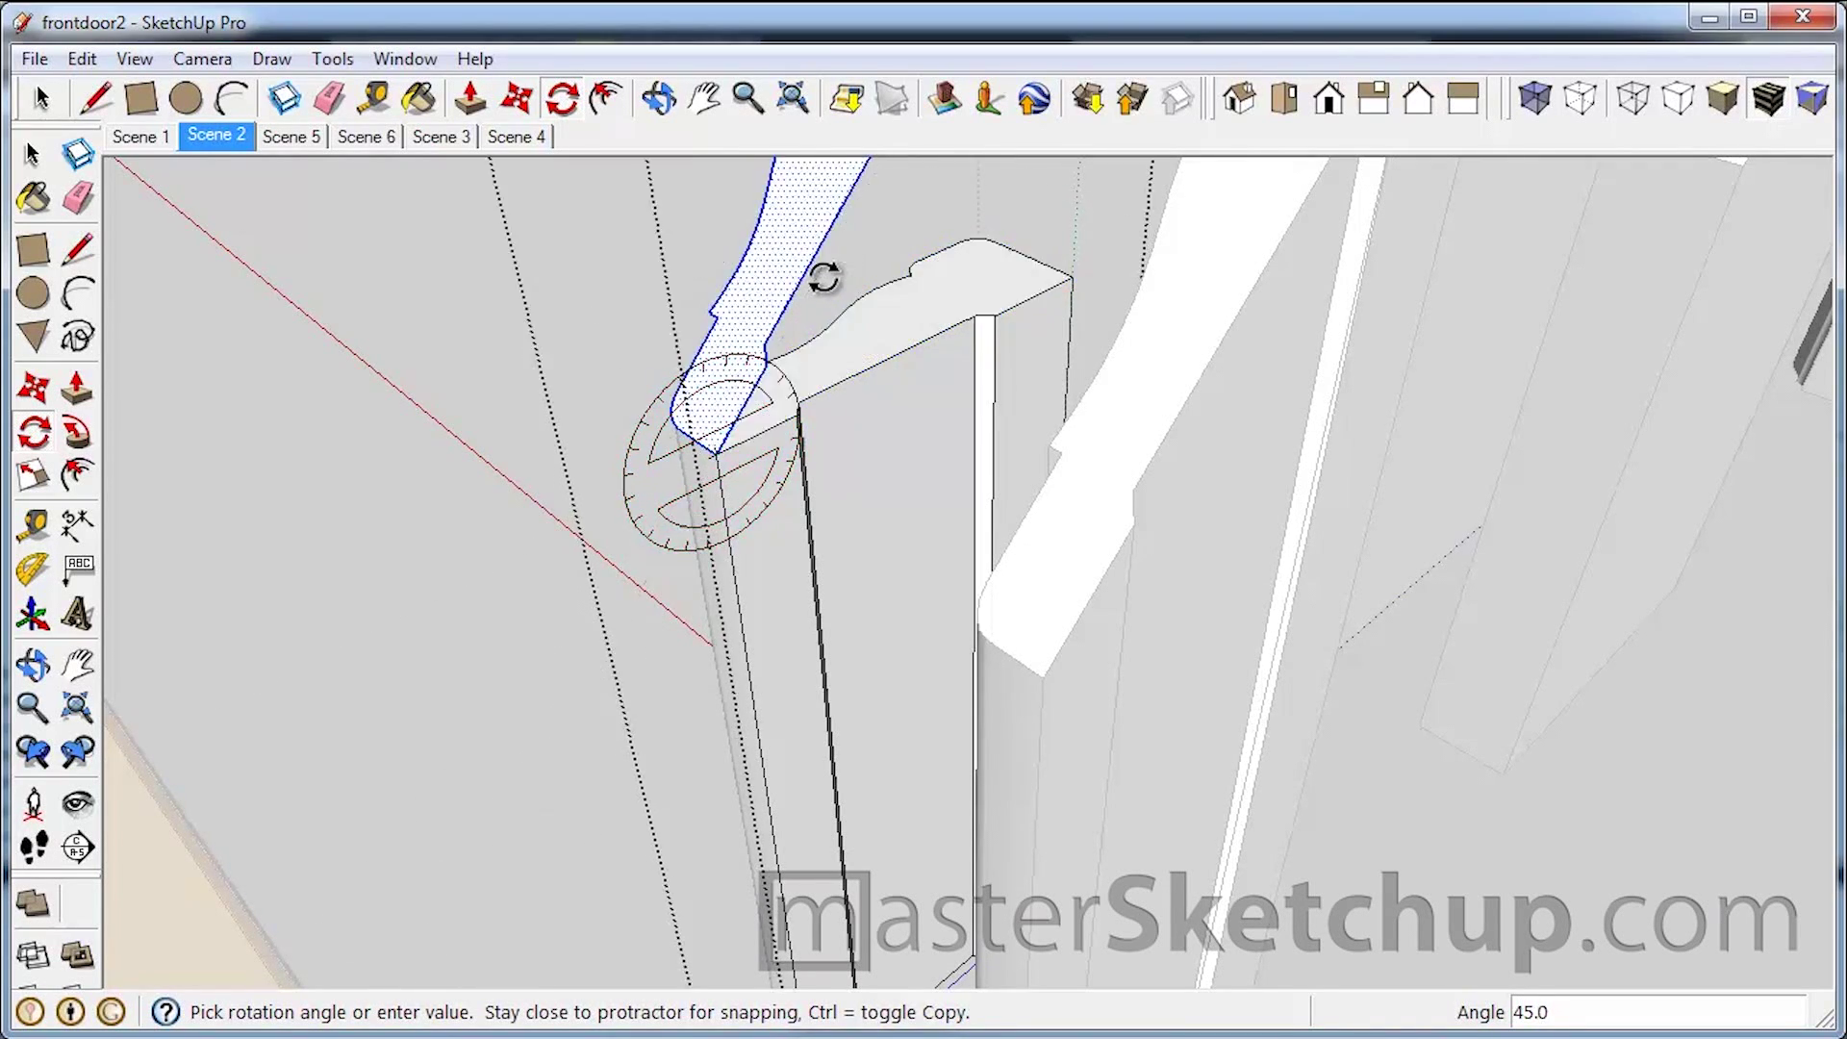
click(820, 277)
Step: Scale the tilted end-face copy about its opposite point until its high end reaches the guide above the thicker side
middle_drag(795, 330, 934, 837)
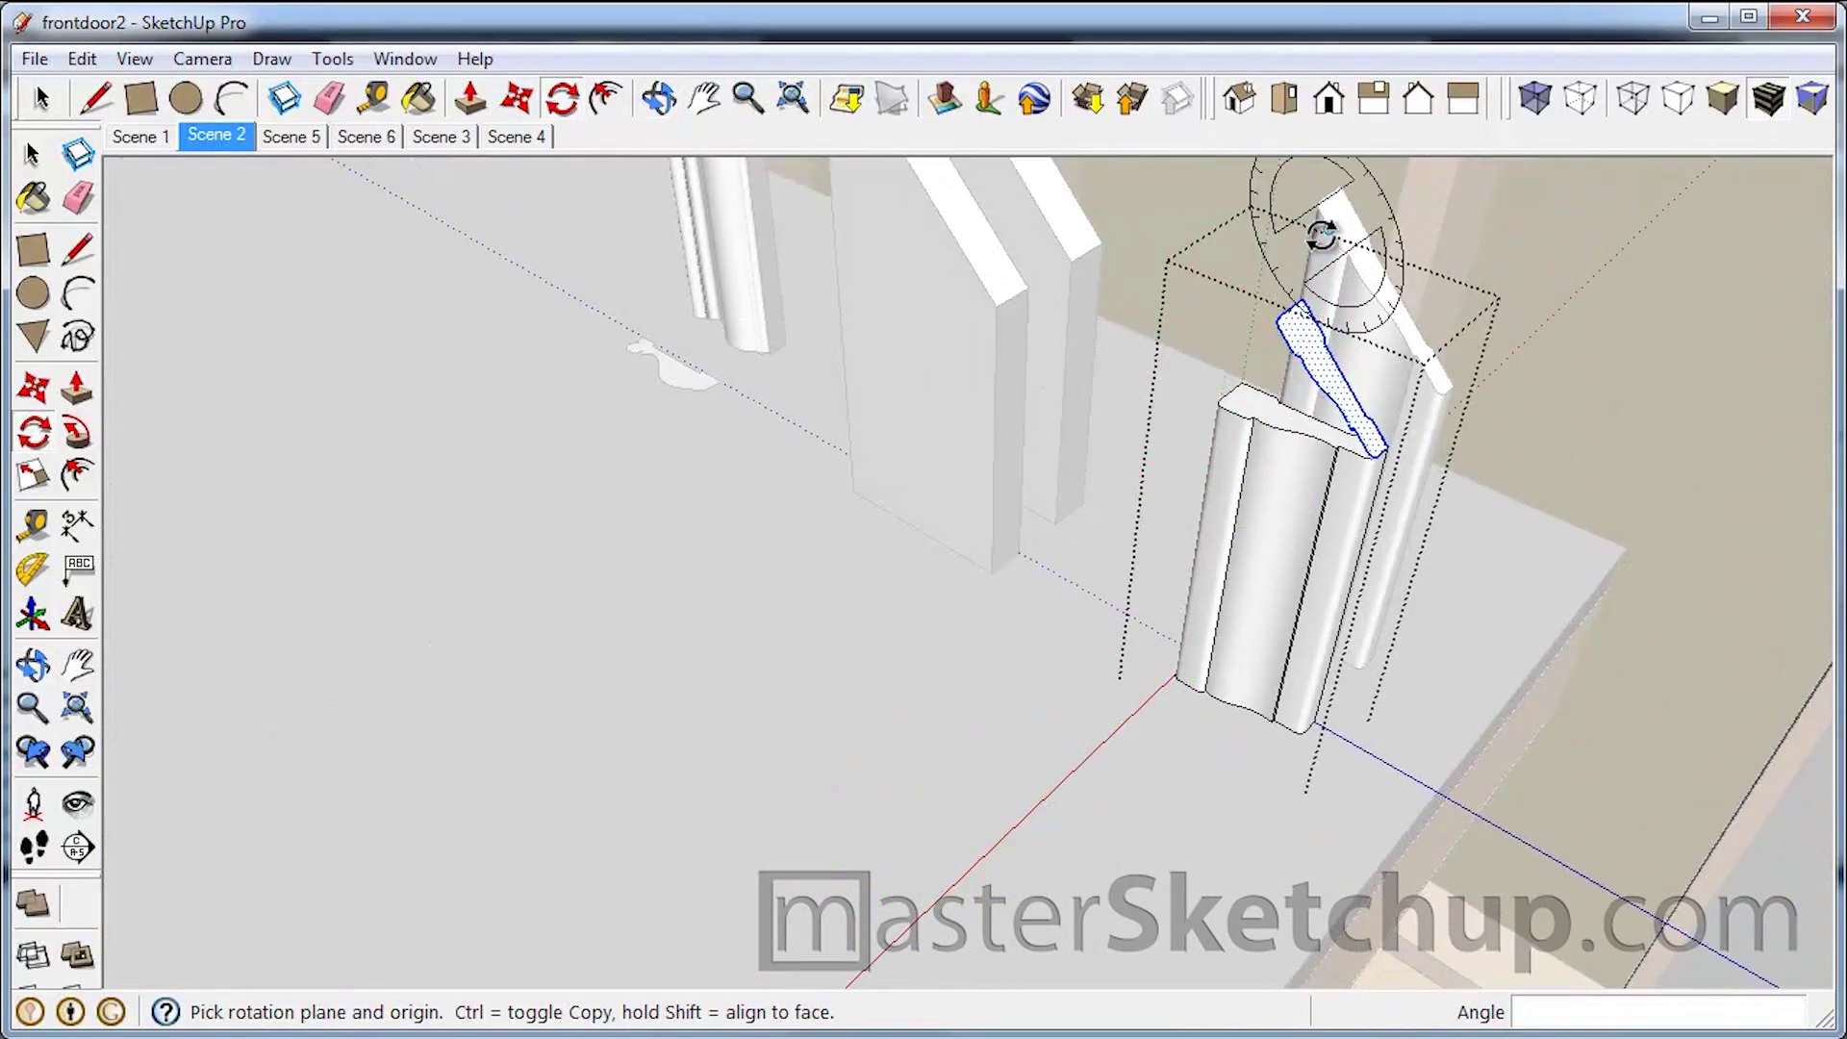
scroll(1347, 250, up, 5)
middle_drag(1241, 635, 1360, 660)
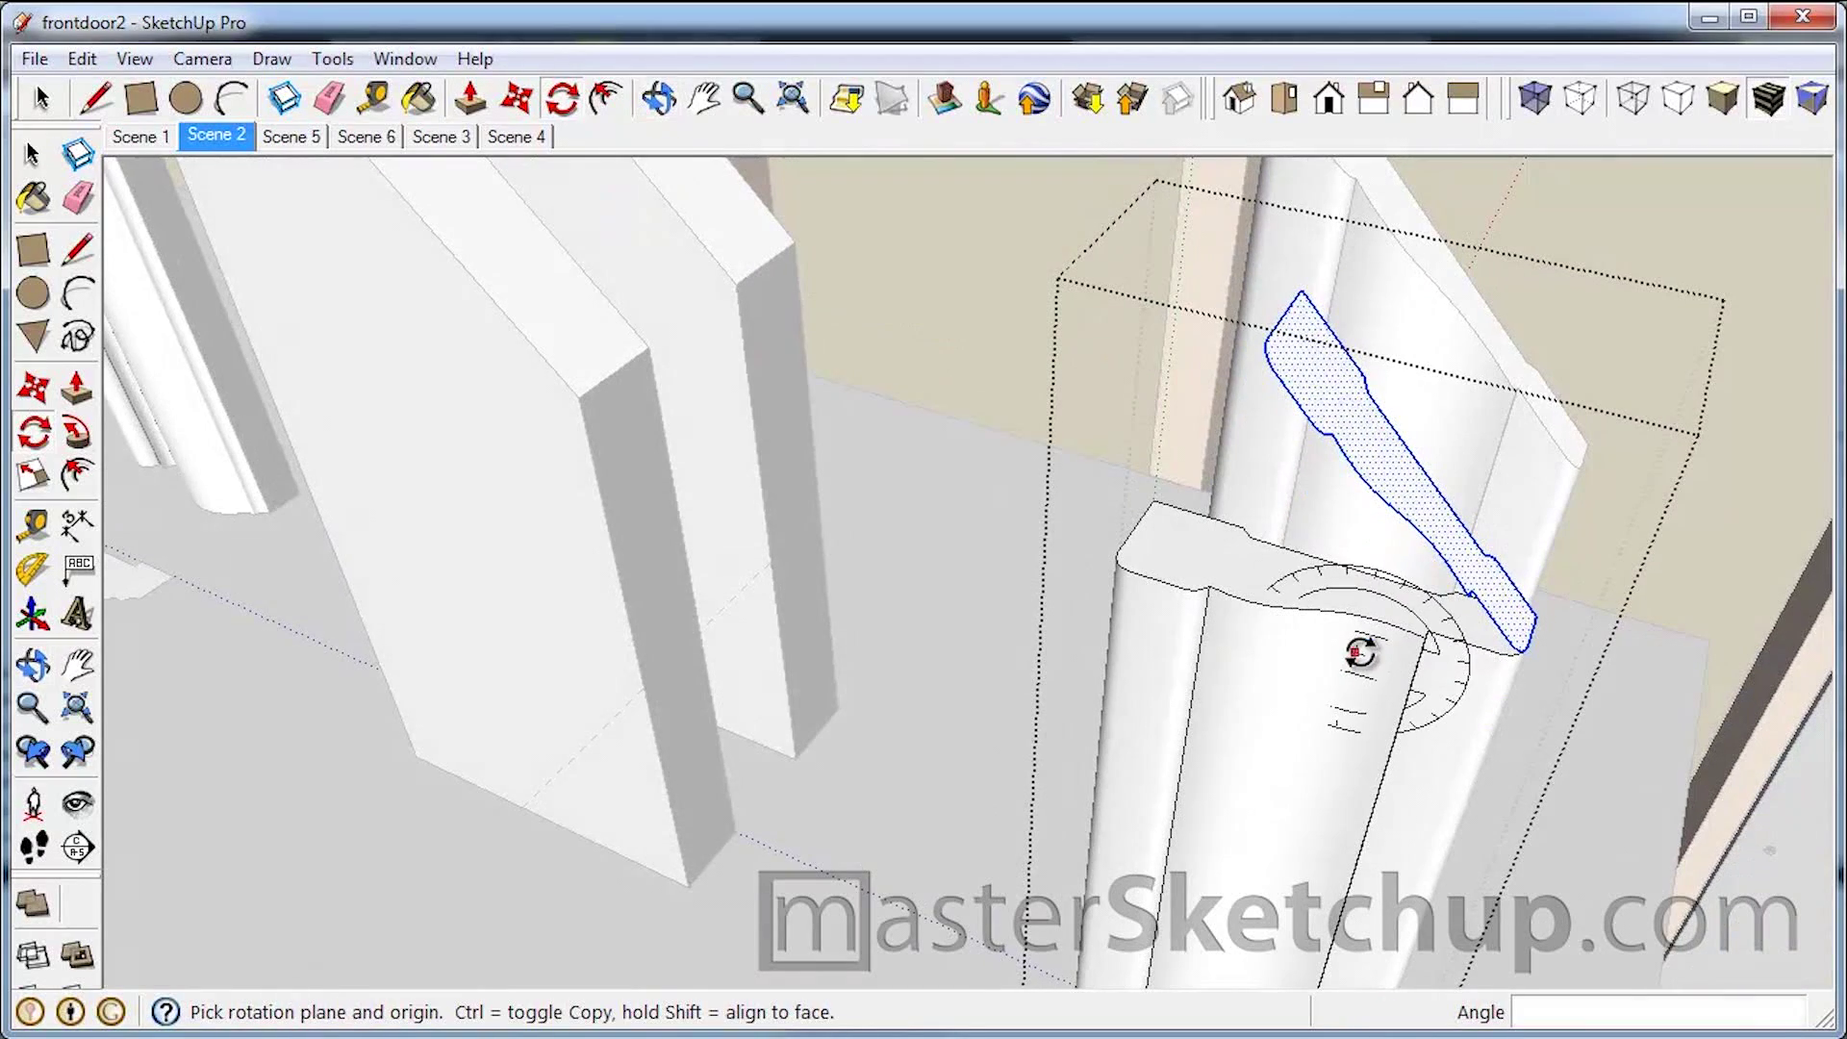
click(50, 481)
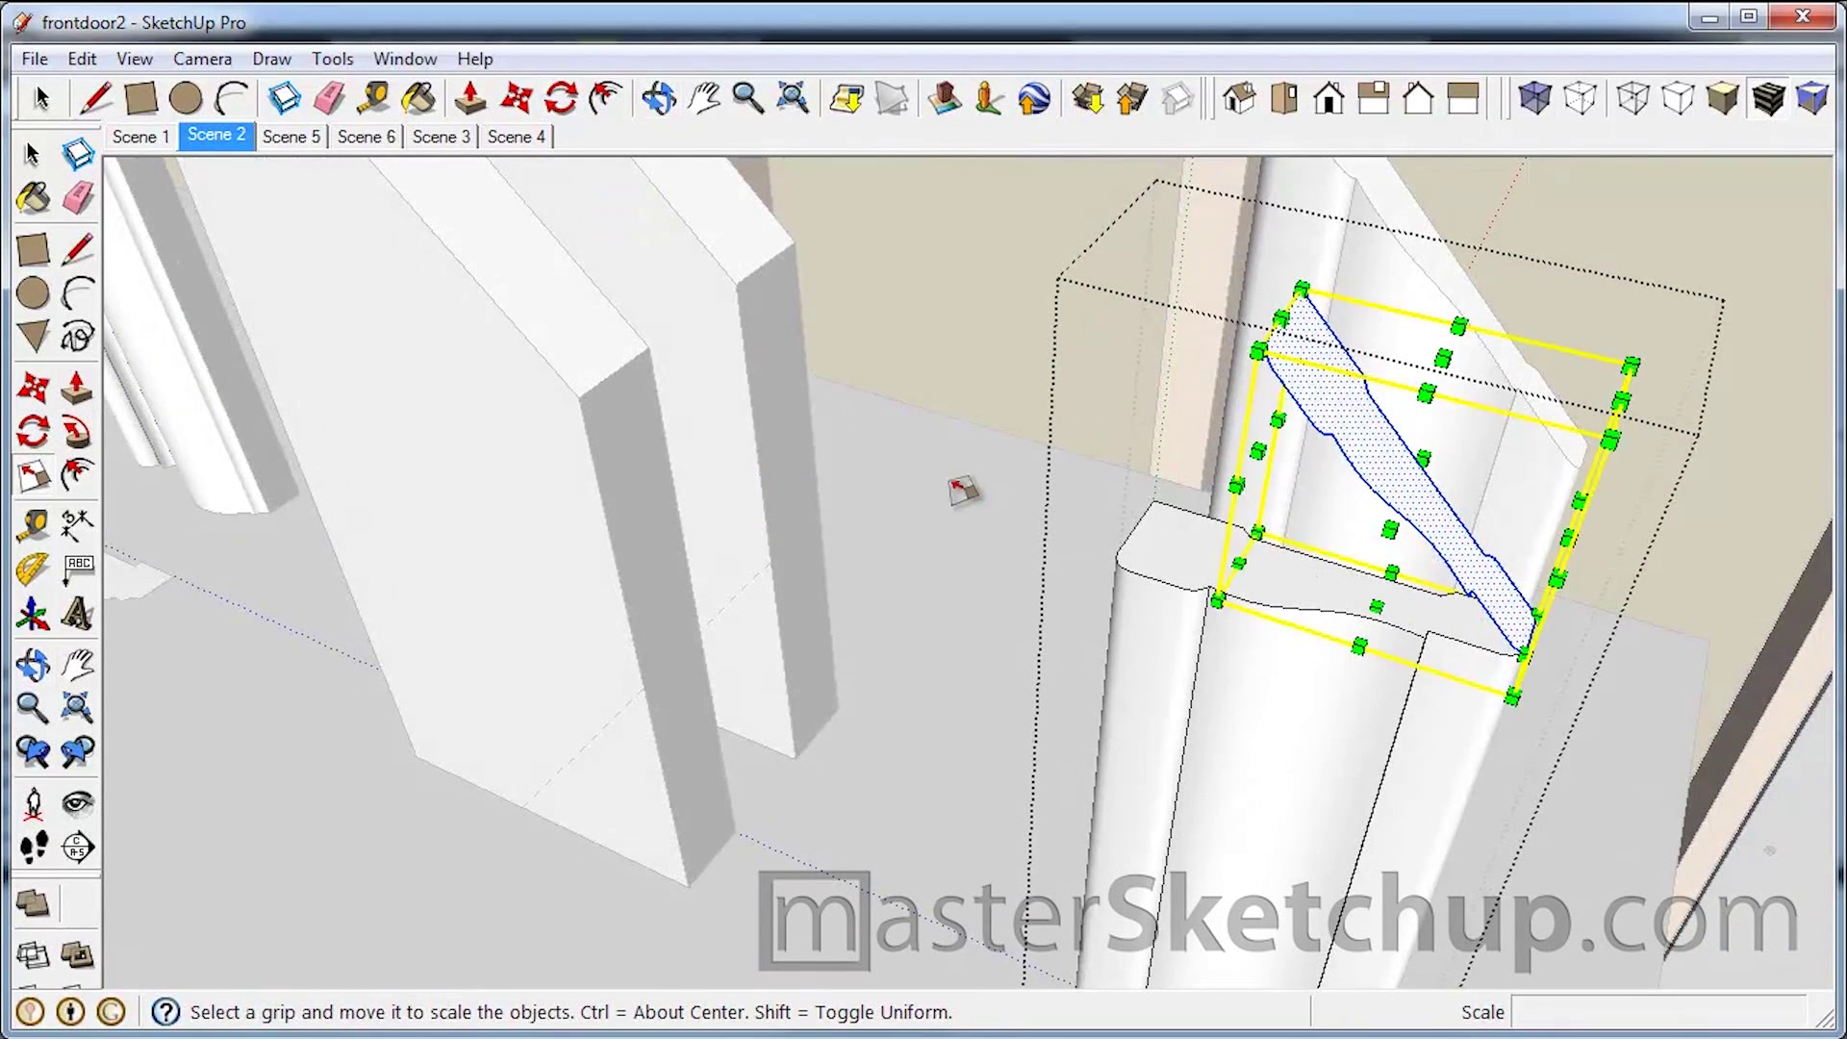
drag(1278, 308, 1147, 182)
middle_drag(815, 523, 1228, 528)
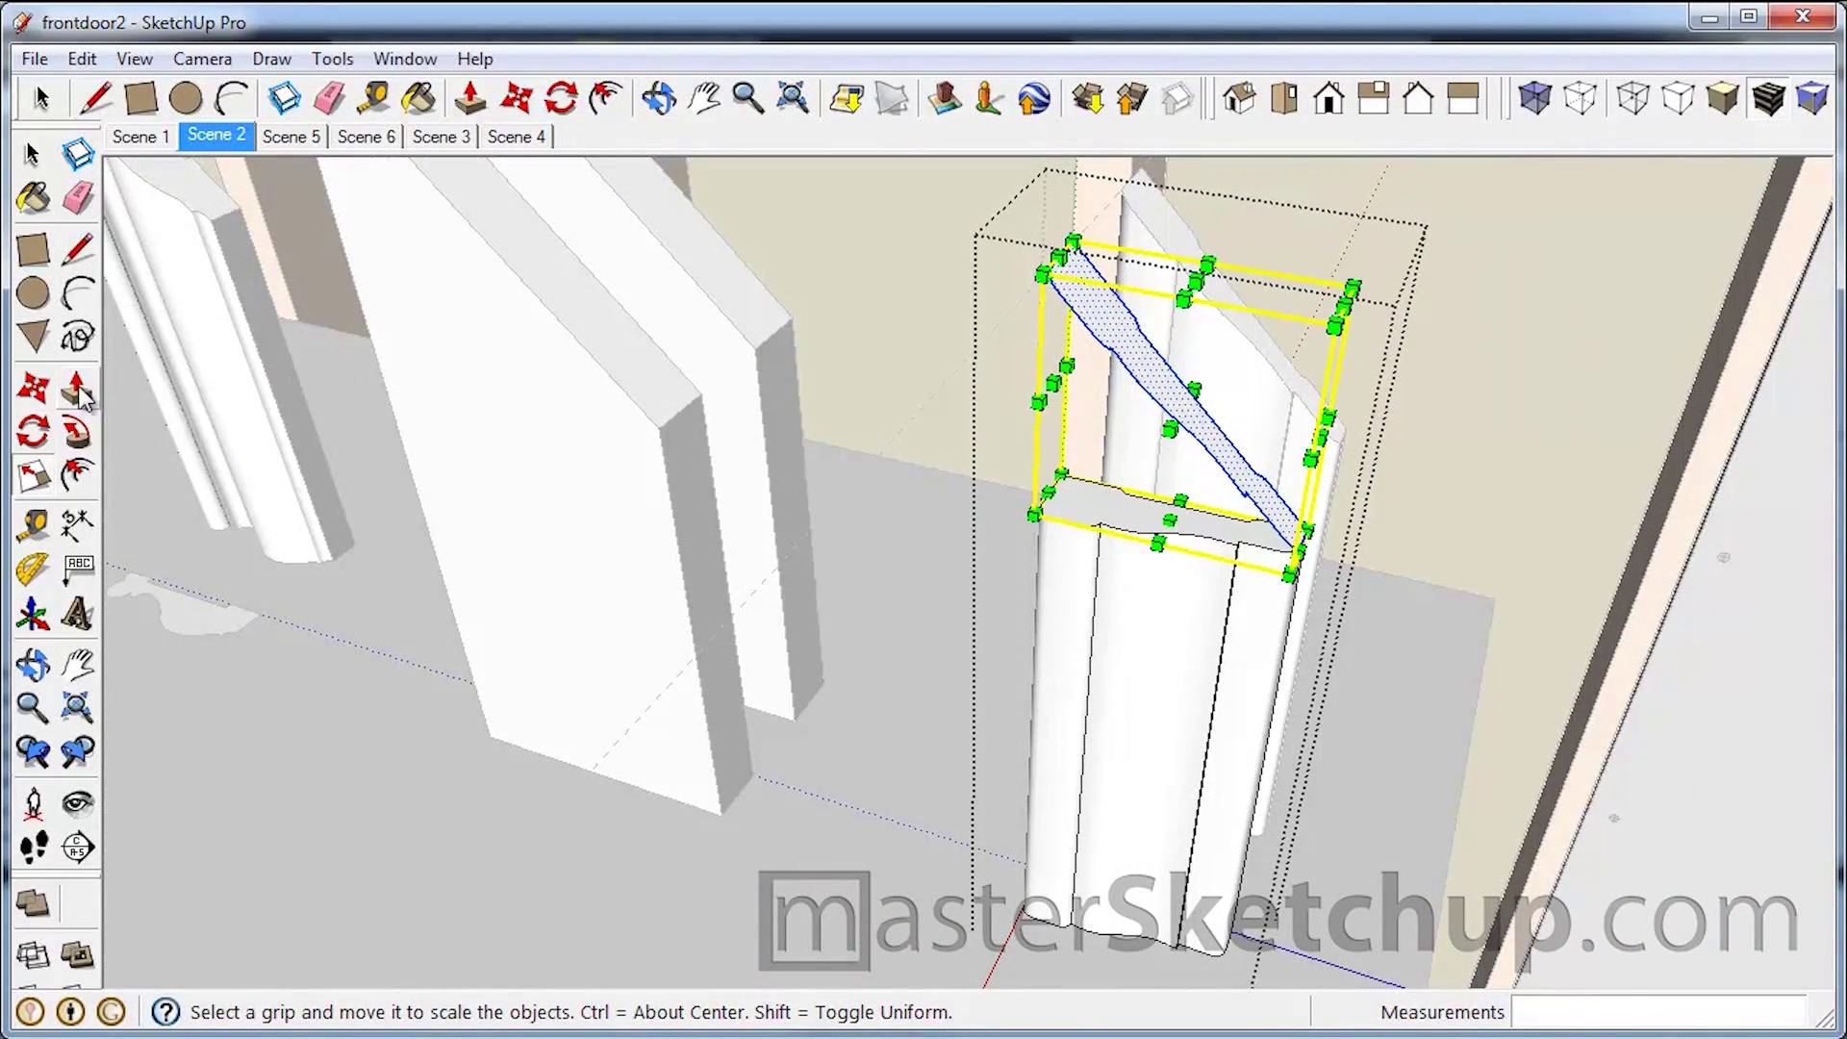
Step: Push/Pull the moulding's flat upper end face up 2 1/4" to the high end of the tilted face
click(32, 154)
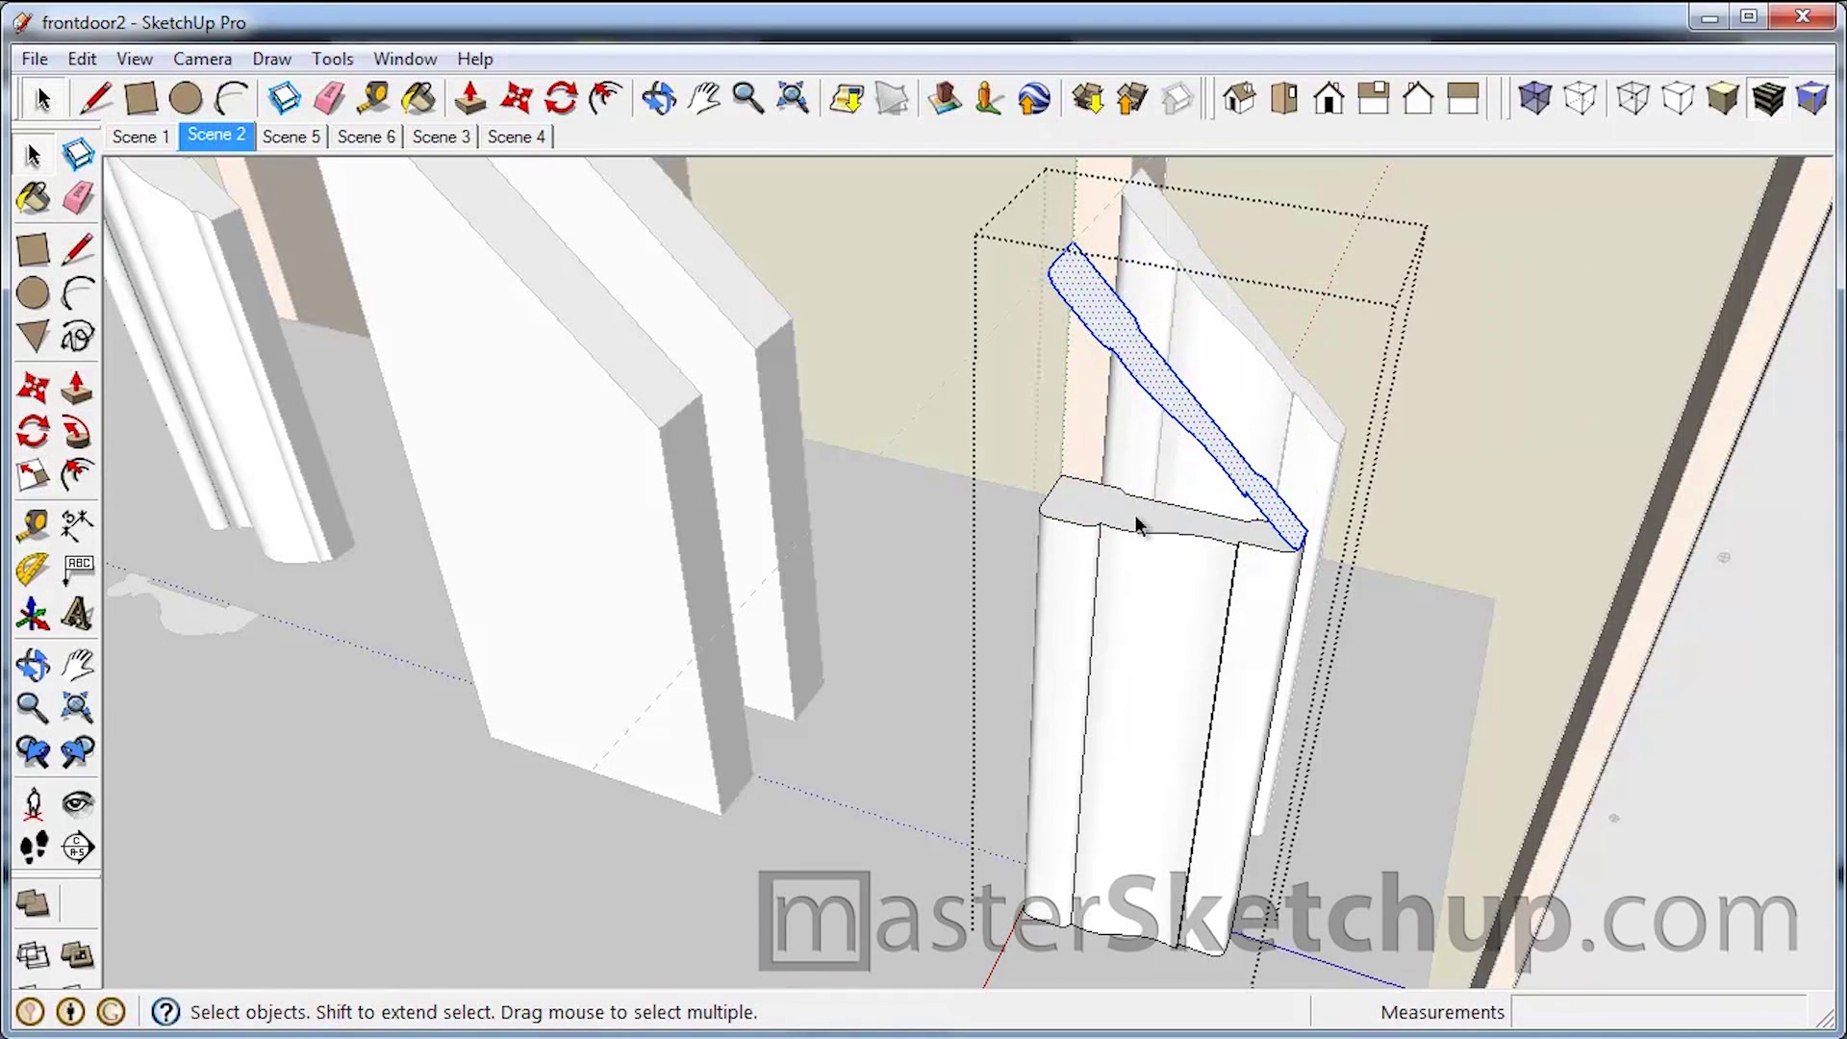
click(1135, 516)
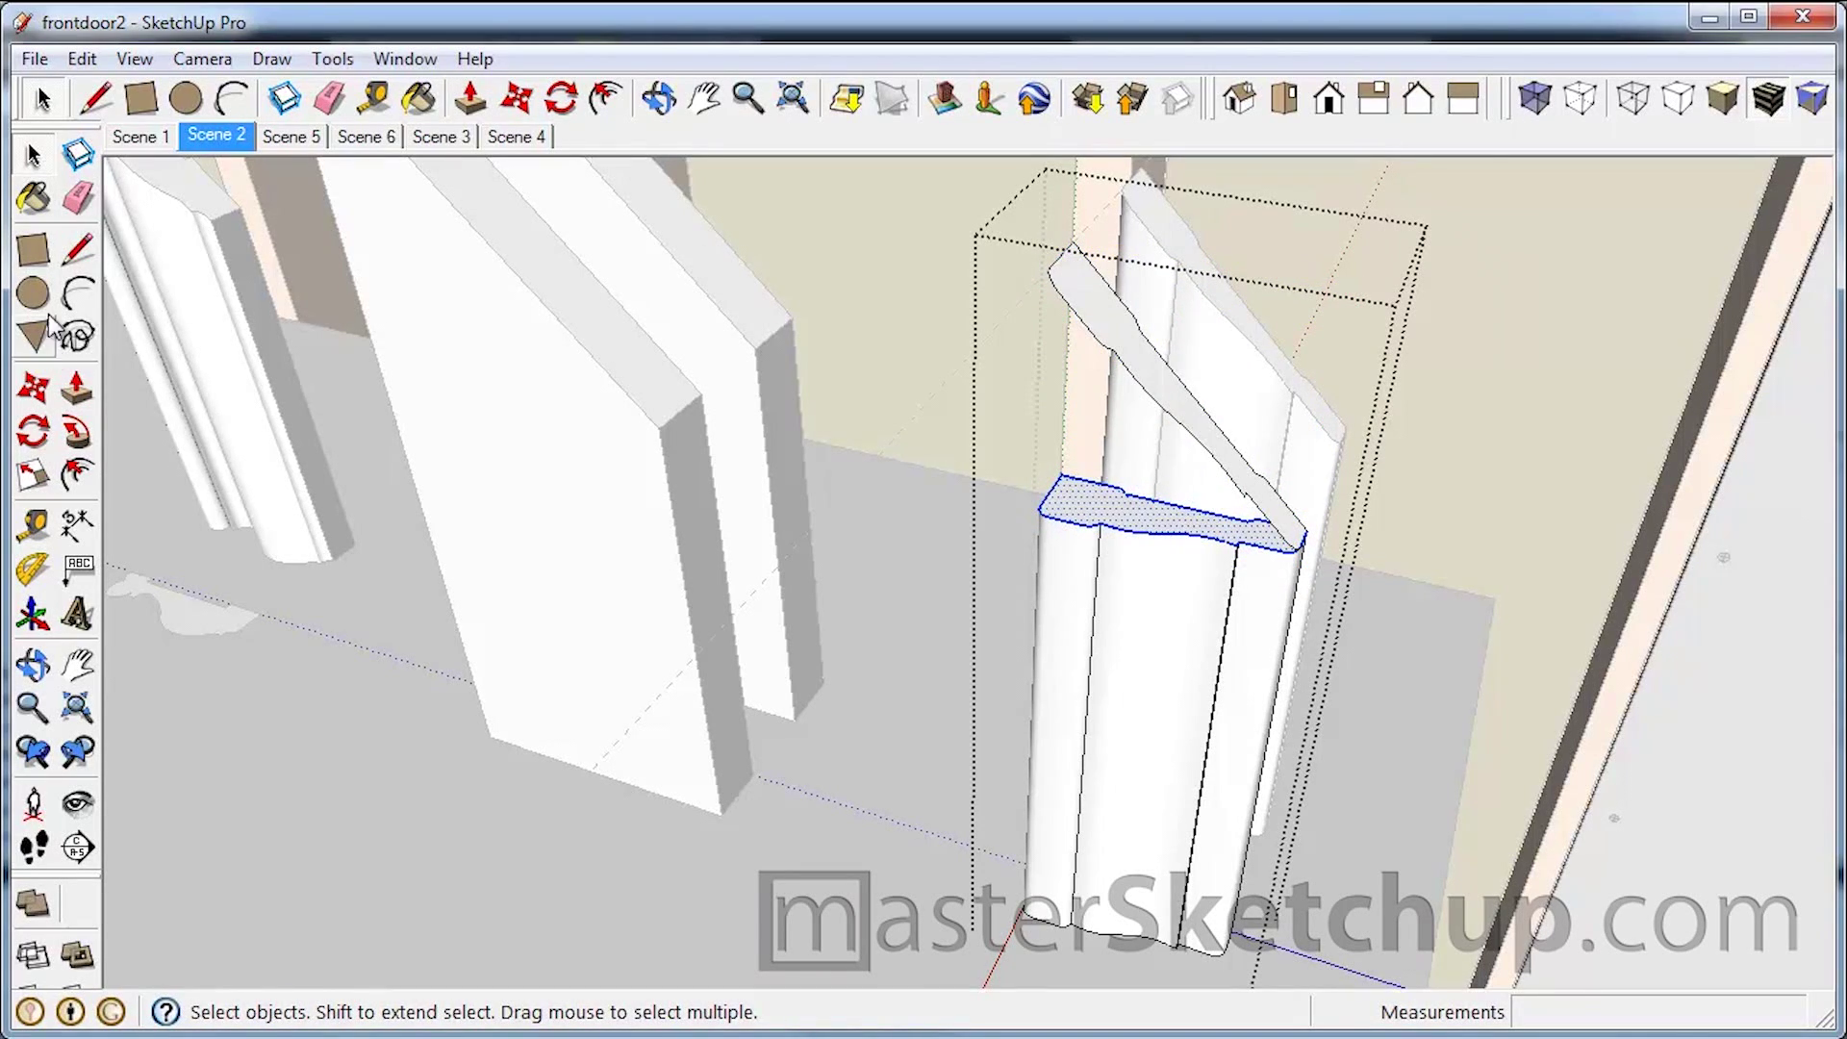
click(78, 394)
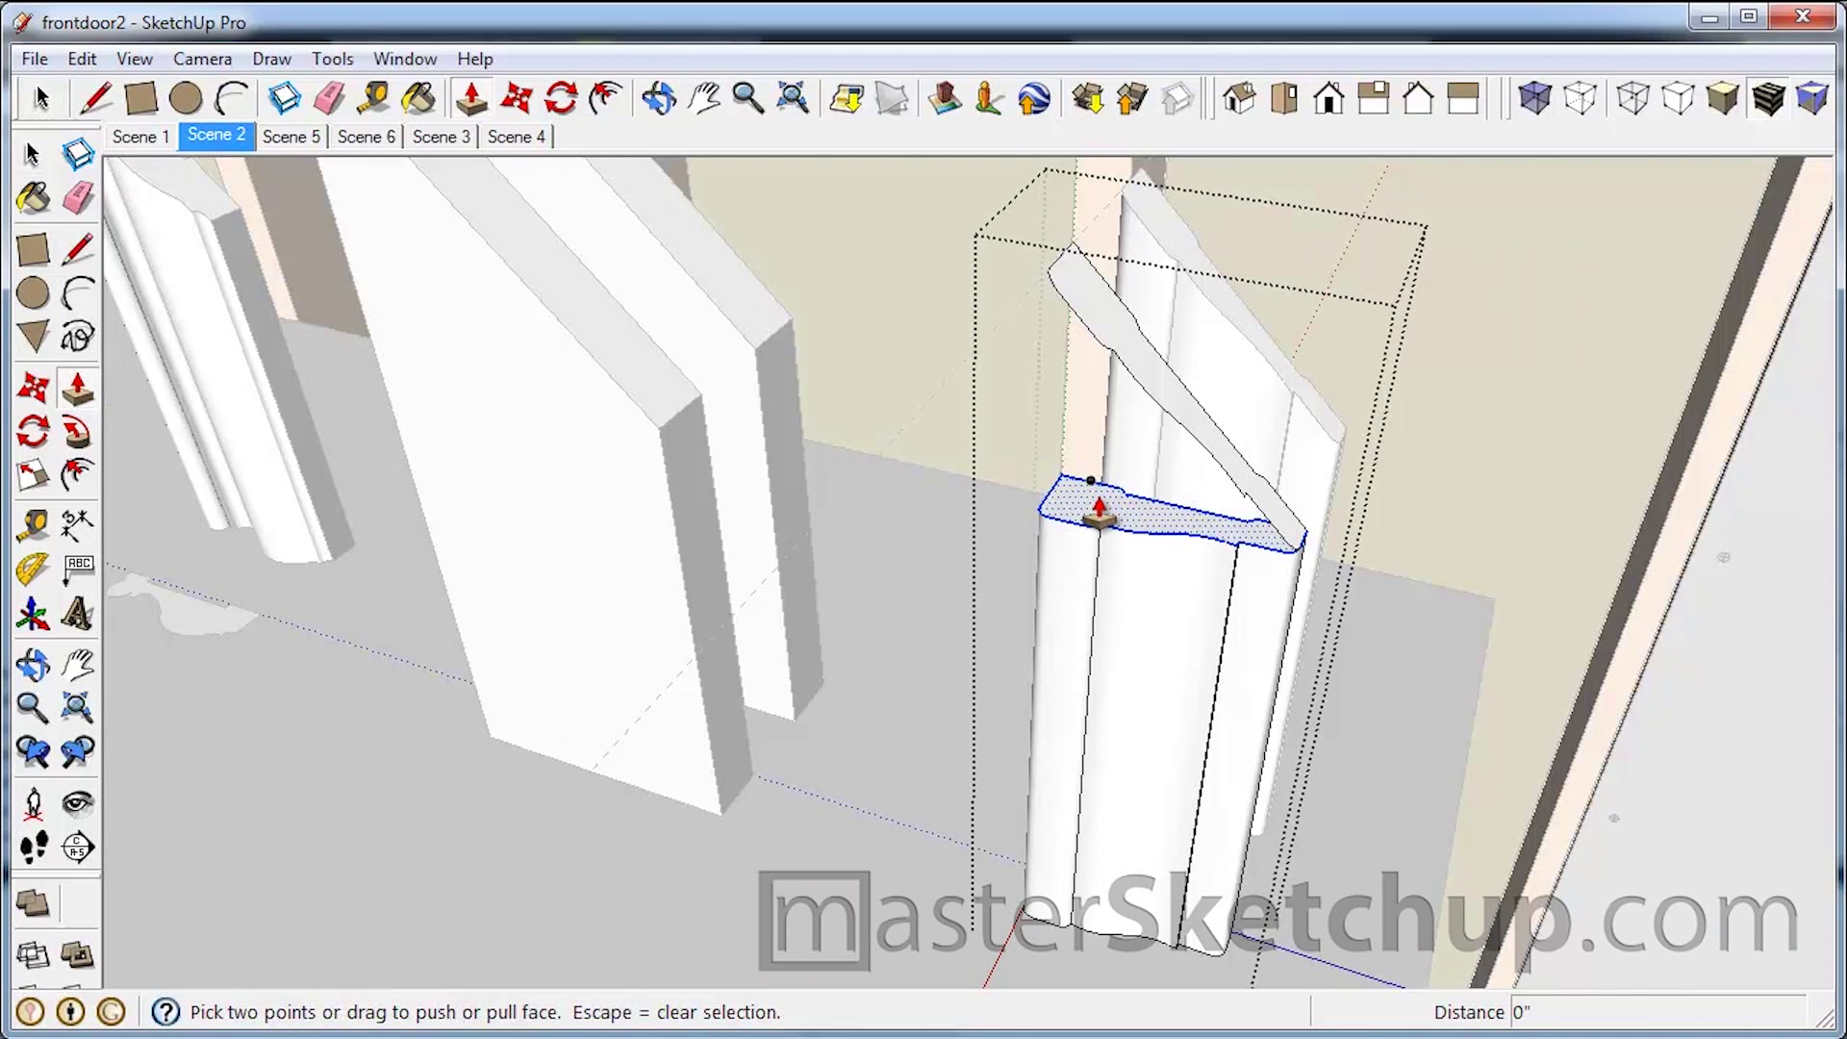
drag(1099, 512, 1021, 302)
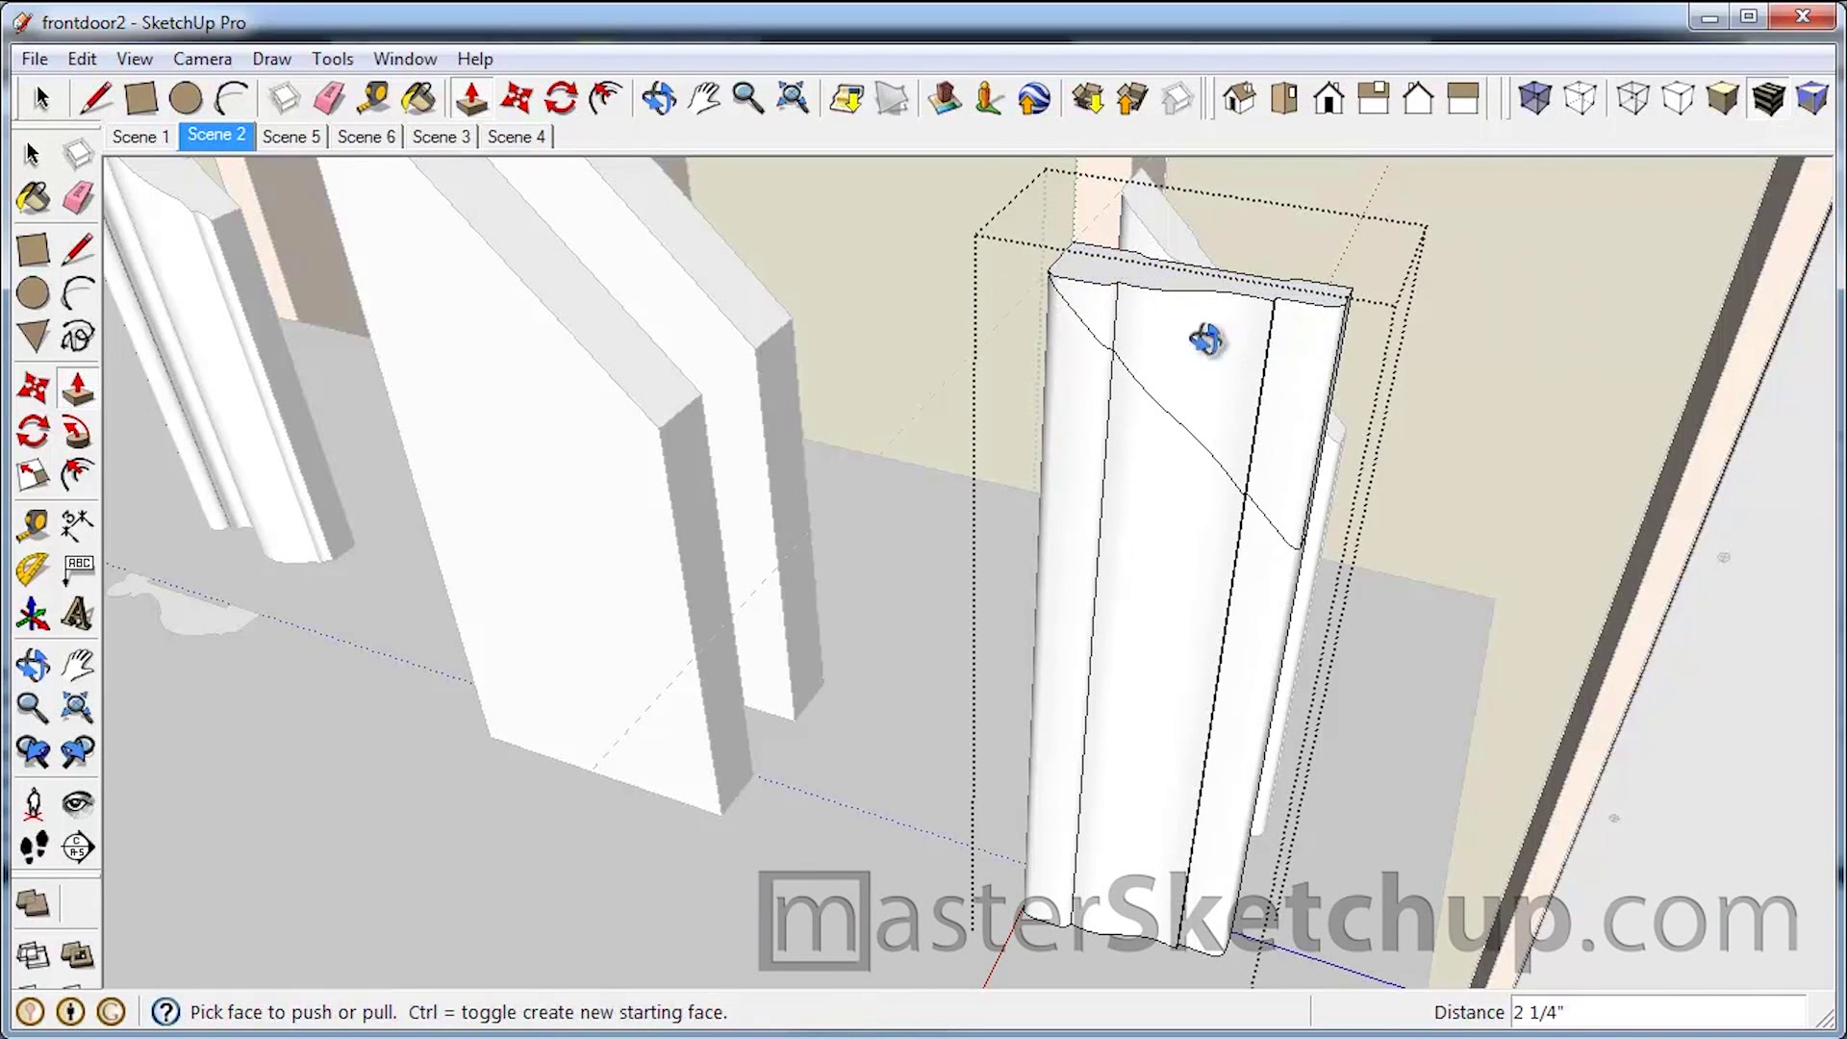
Step: Erase the waste edges above the 45-degree mitre line and finish editing the moulding
middle_drag(1208, 338, 1169, 342)
scroll(1178, 413, up, 5)
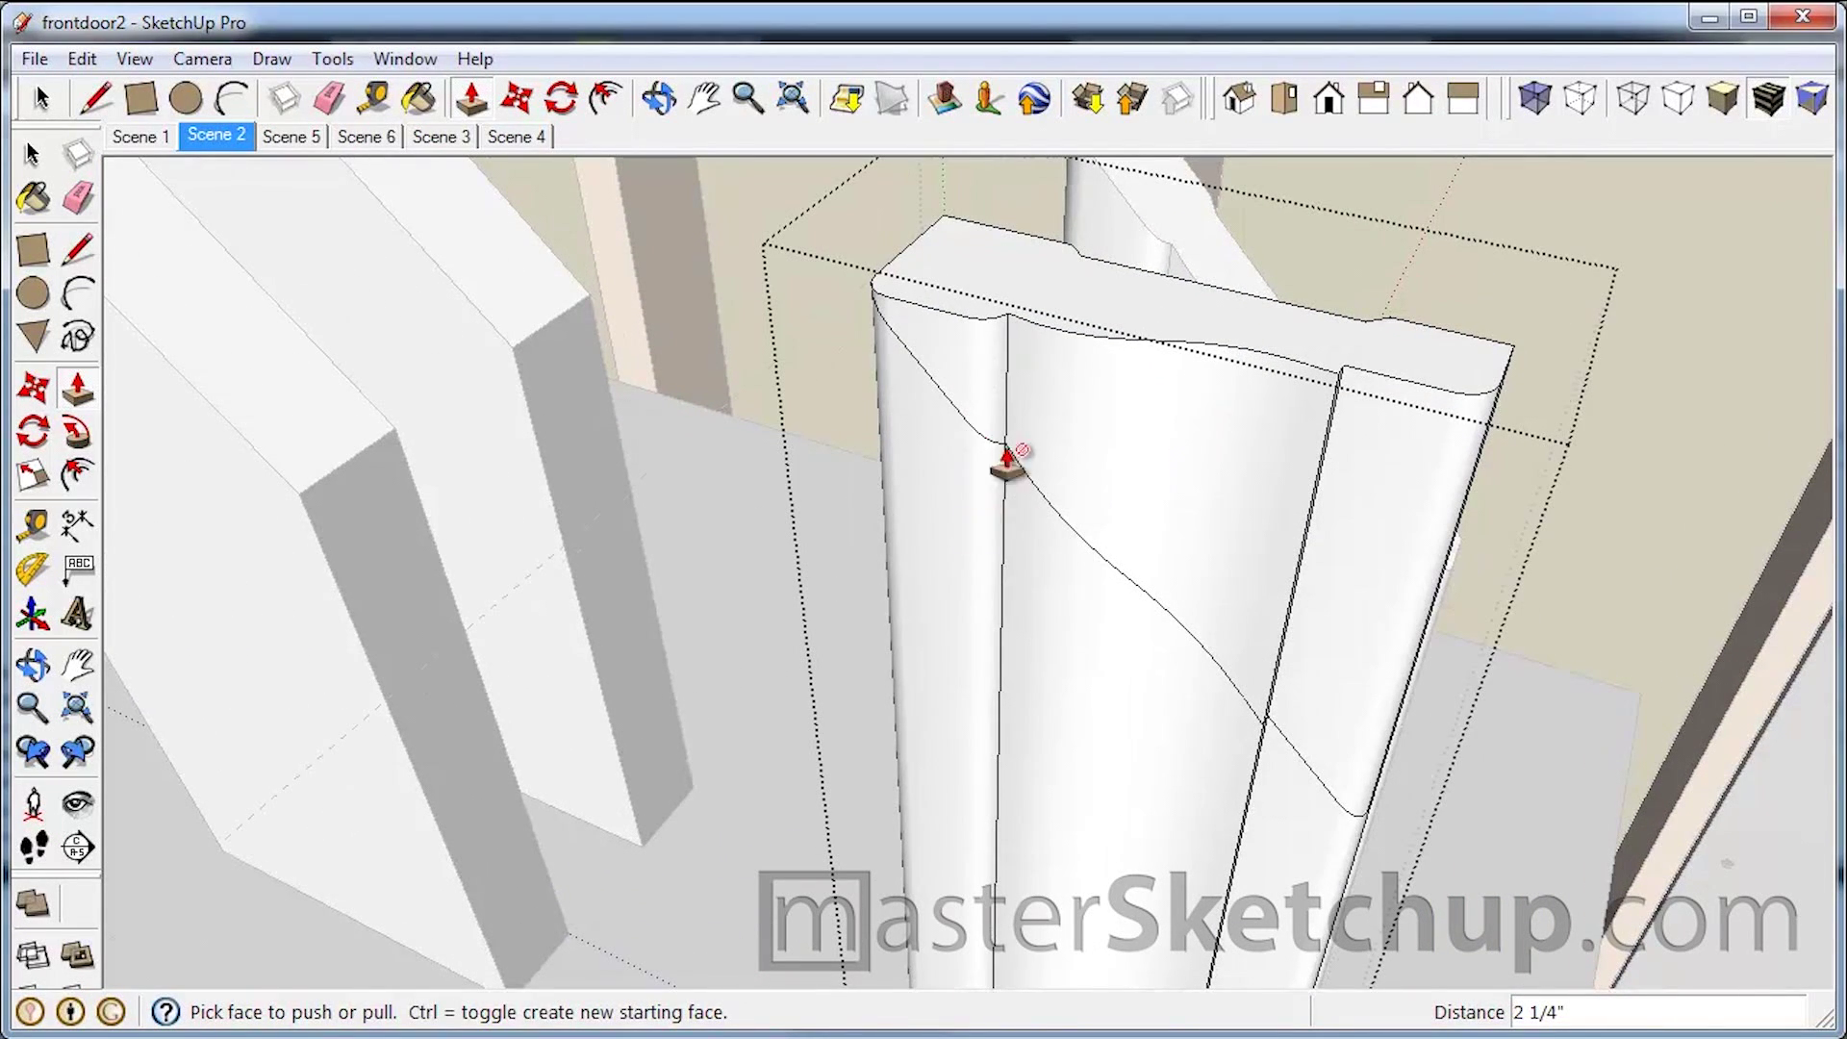
click(77, 198)
mouse_move(1339, 369)
mouse_down()
mouse_move(1515, 385)
mouse_move(1363, 305)
mouse_move(1424, 303)
mouse_up()
mouse_move(1365, 465)
mouse_down()
mouse_move(1175, 342)
mouse_move(1097, 256)
mouse_up()
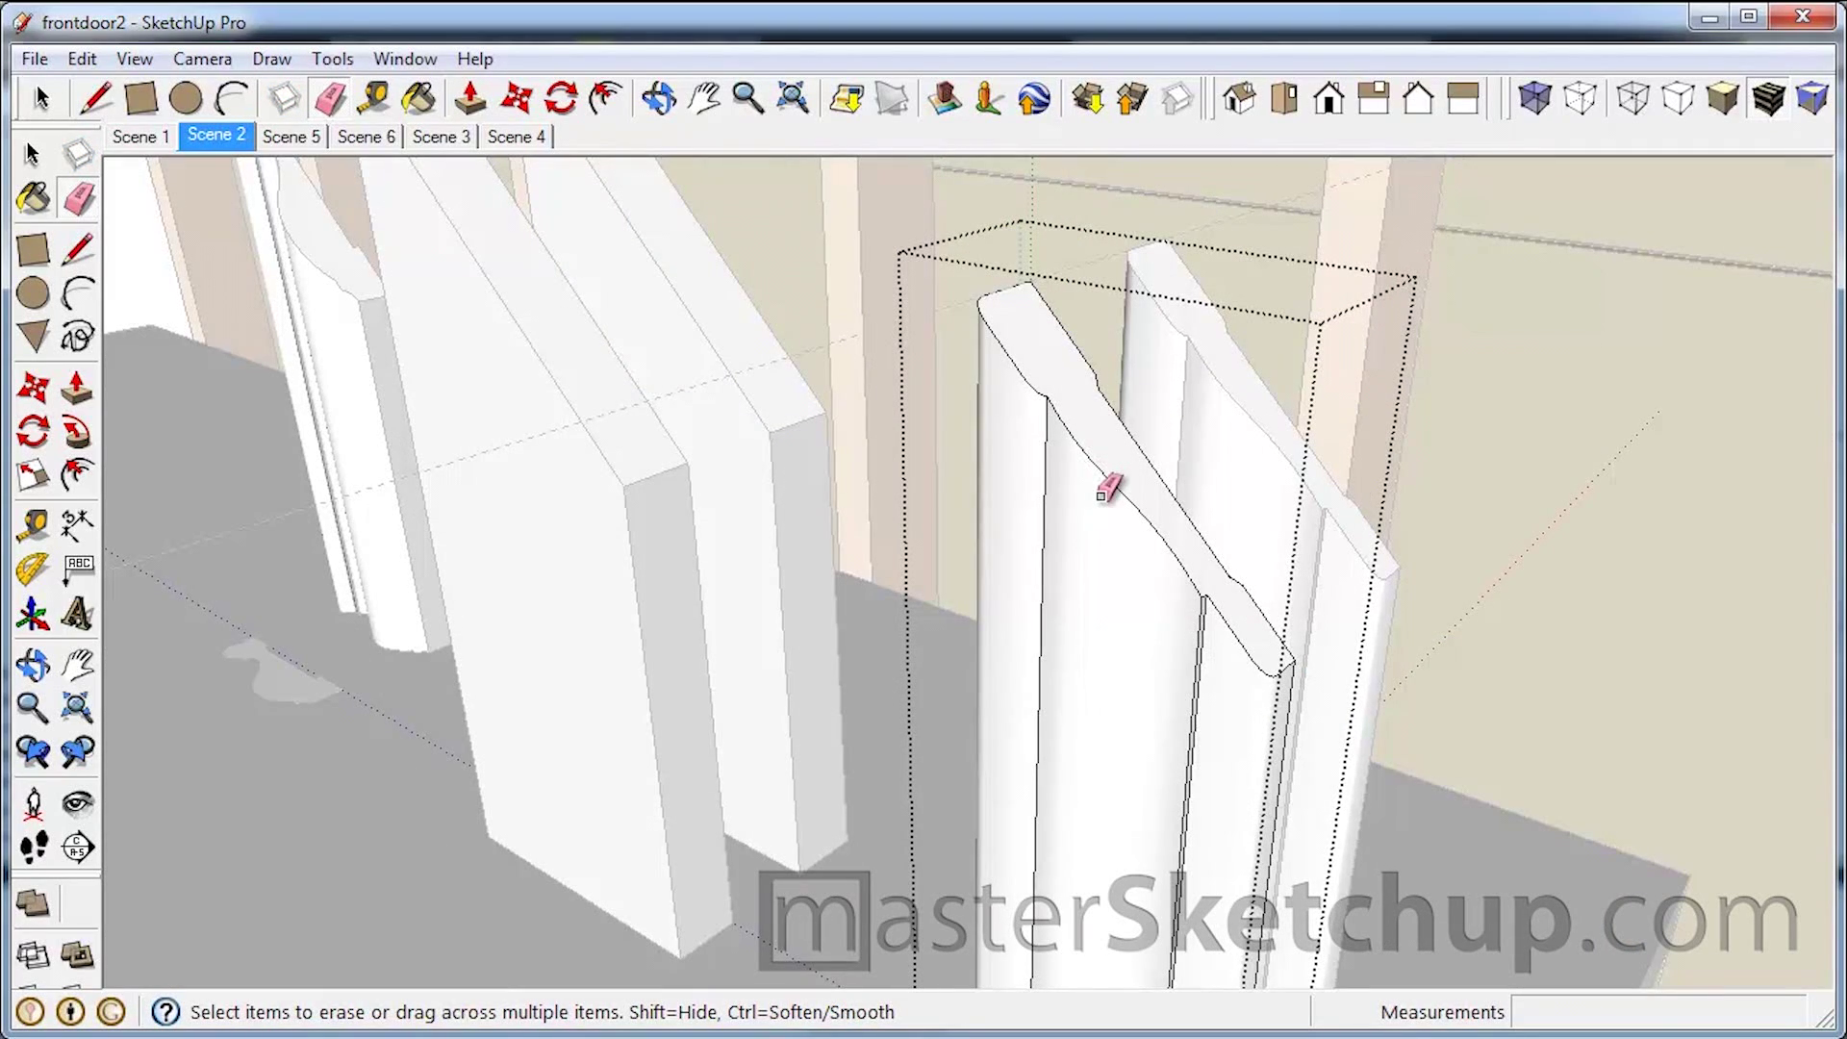
scroll(1095, 321, down, 4)
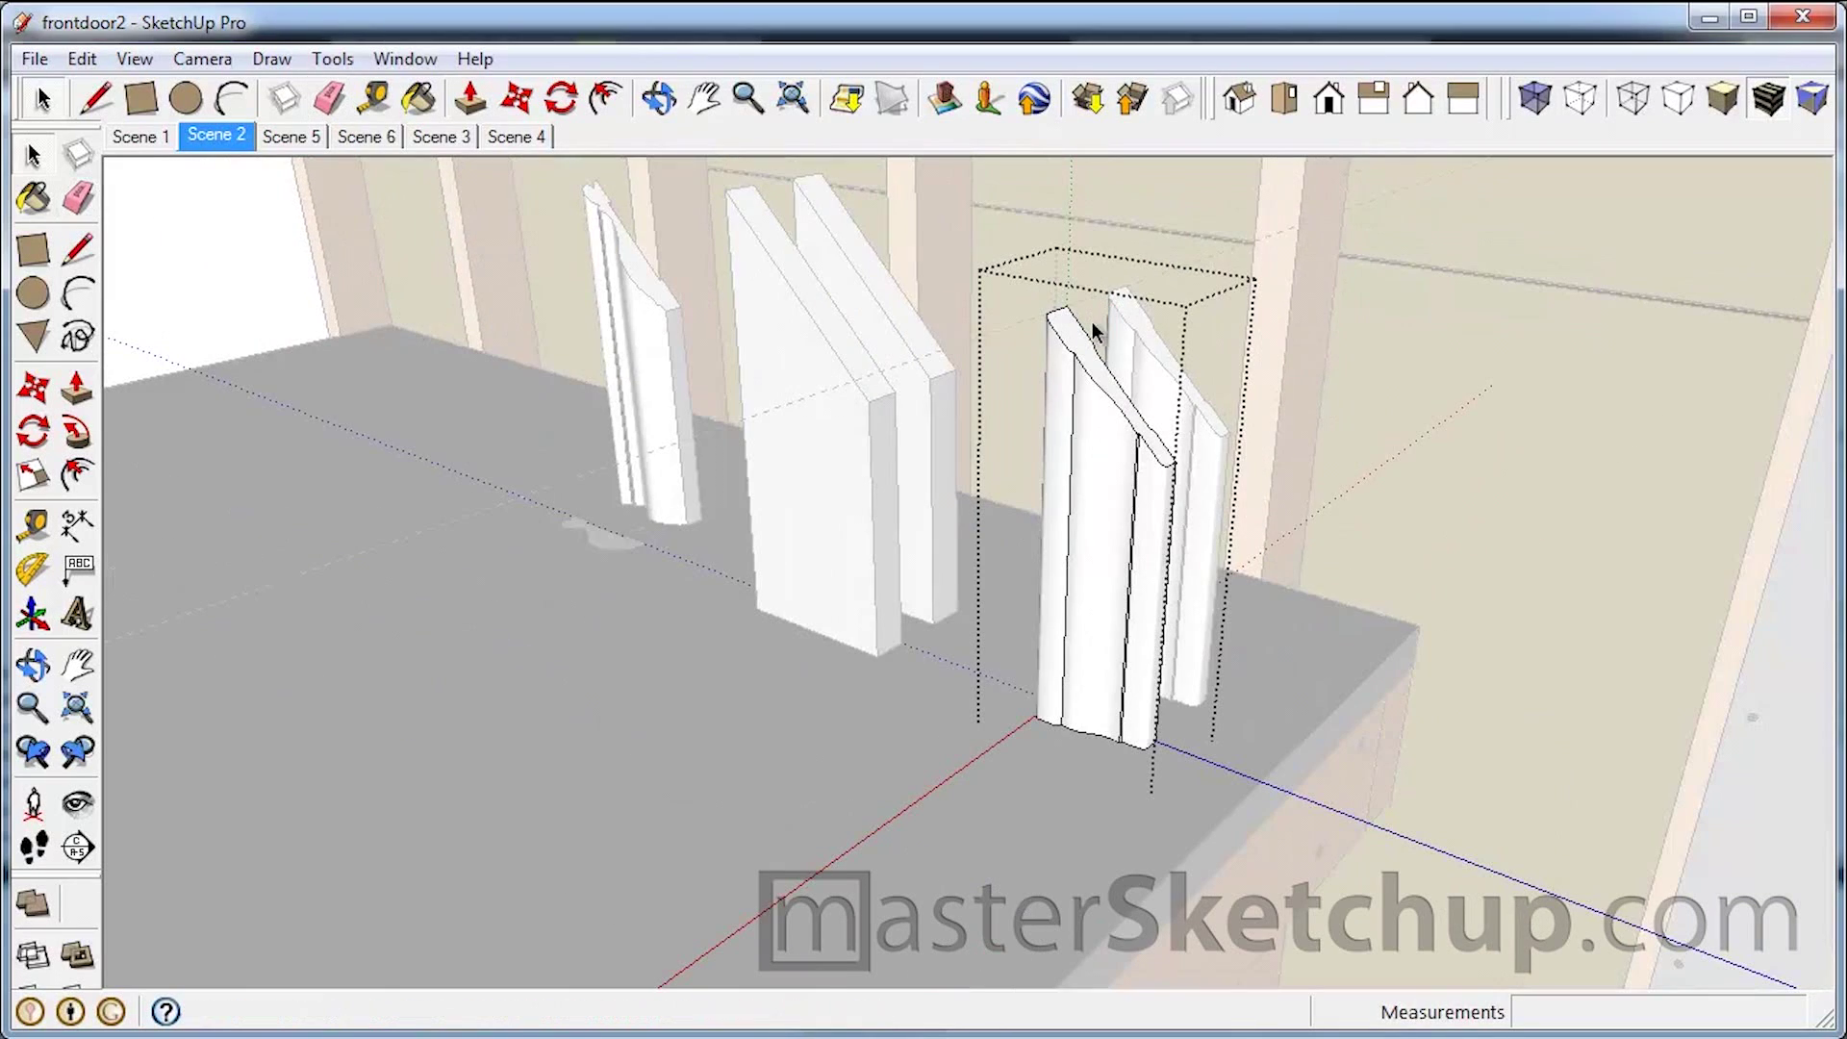
key(space)
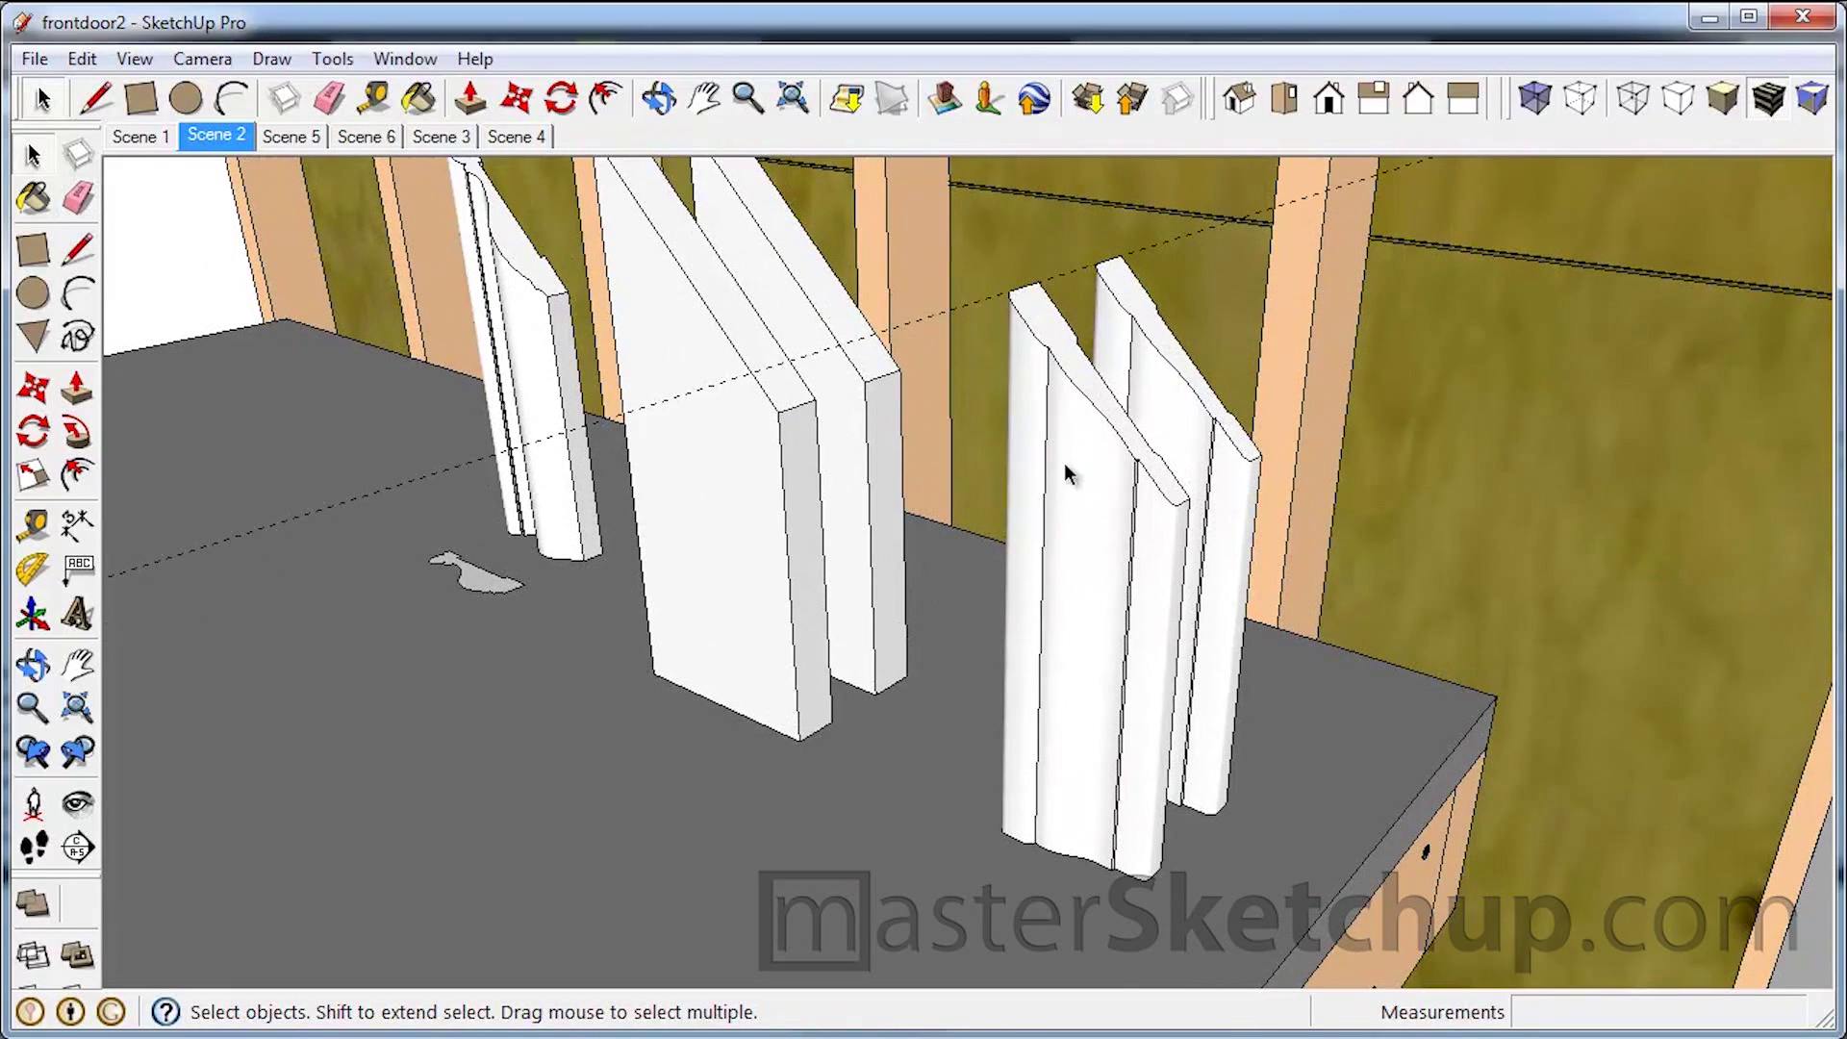
Step: Delete all guides in the model and turn on the display of hidden geometry
click(82, 58)
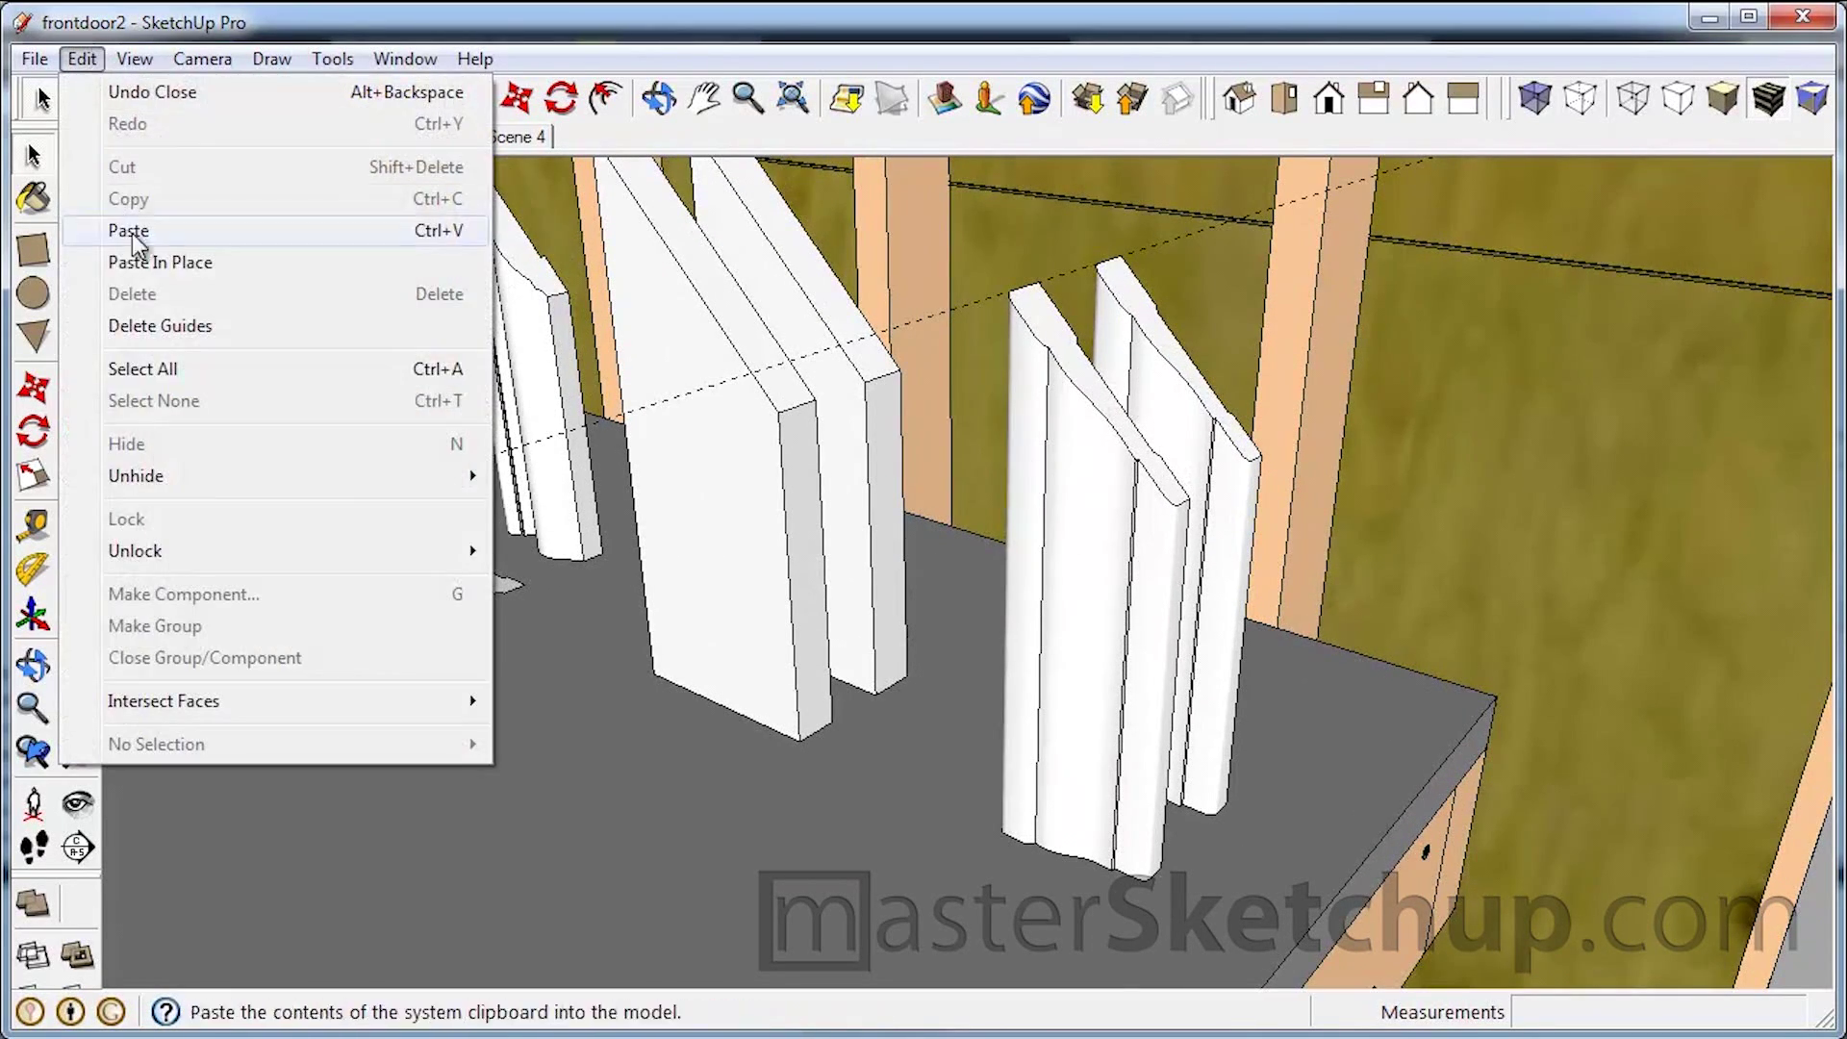
click(154, 326)
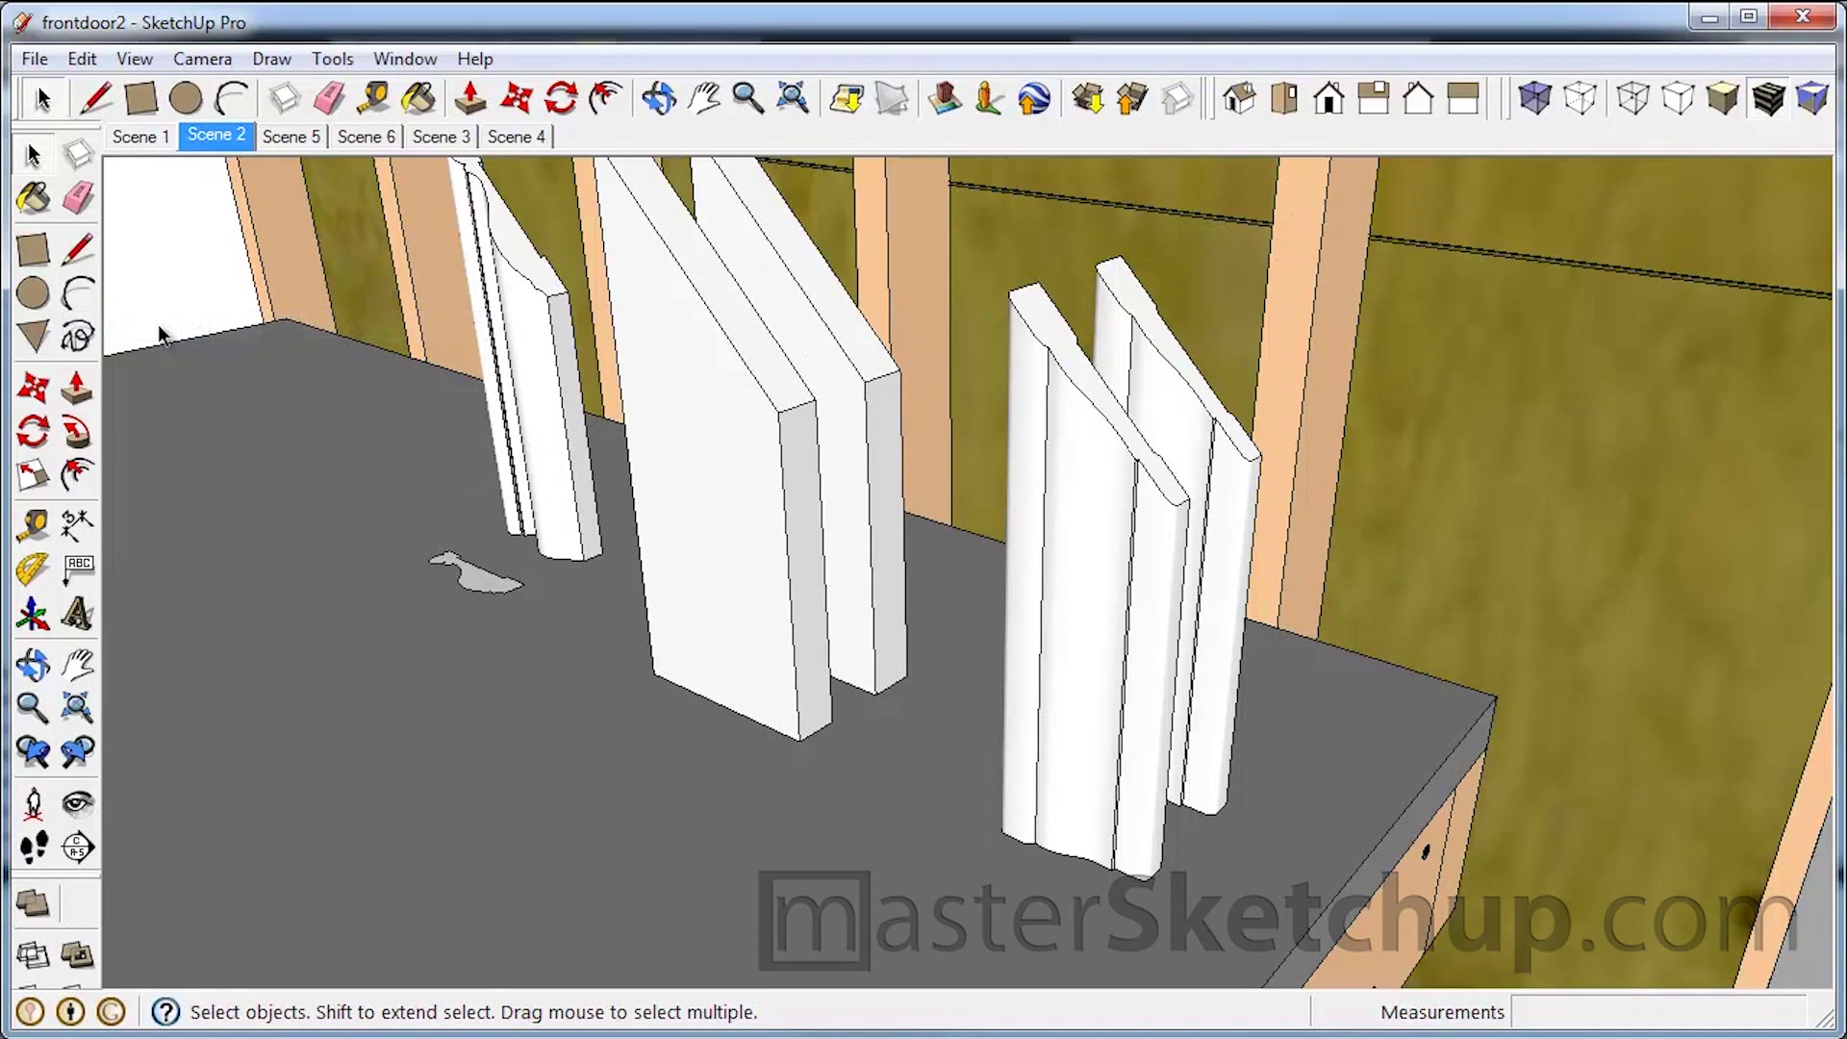
click(135, 59)
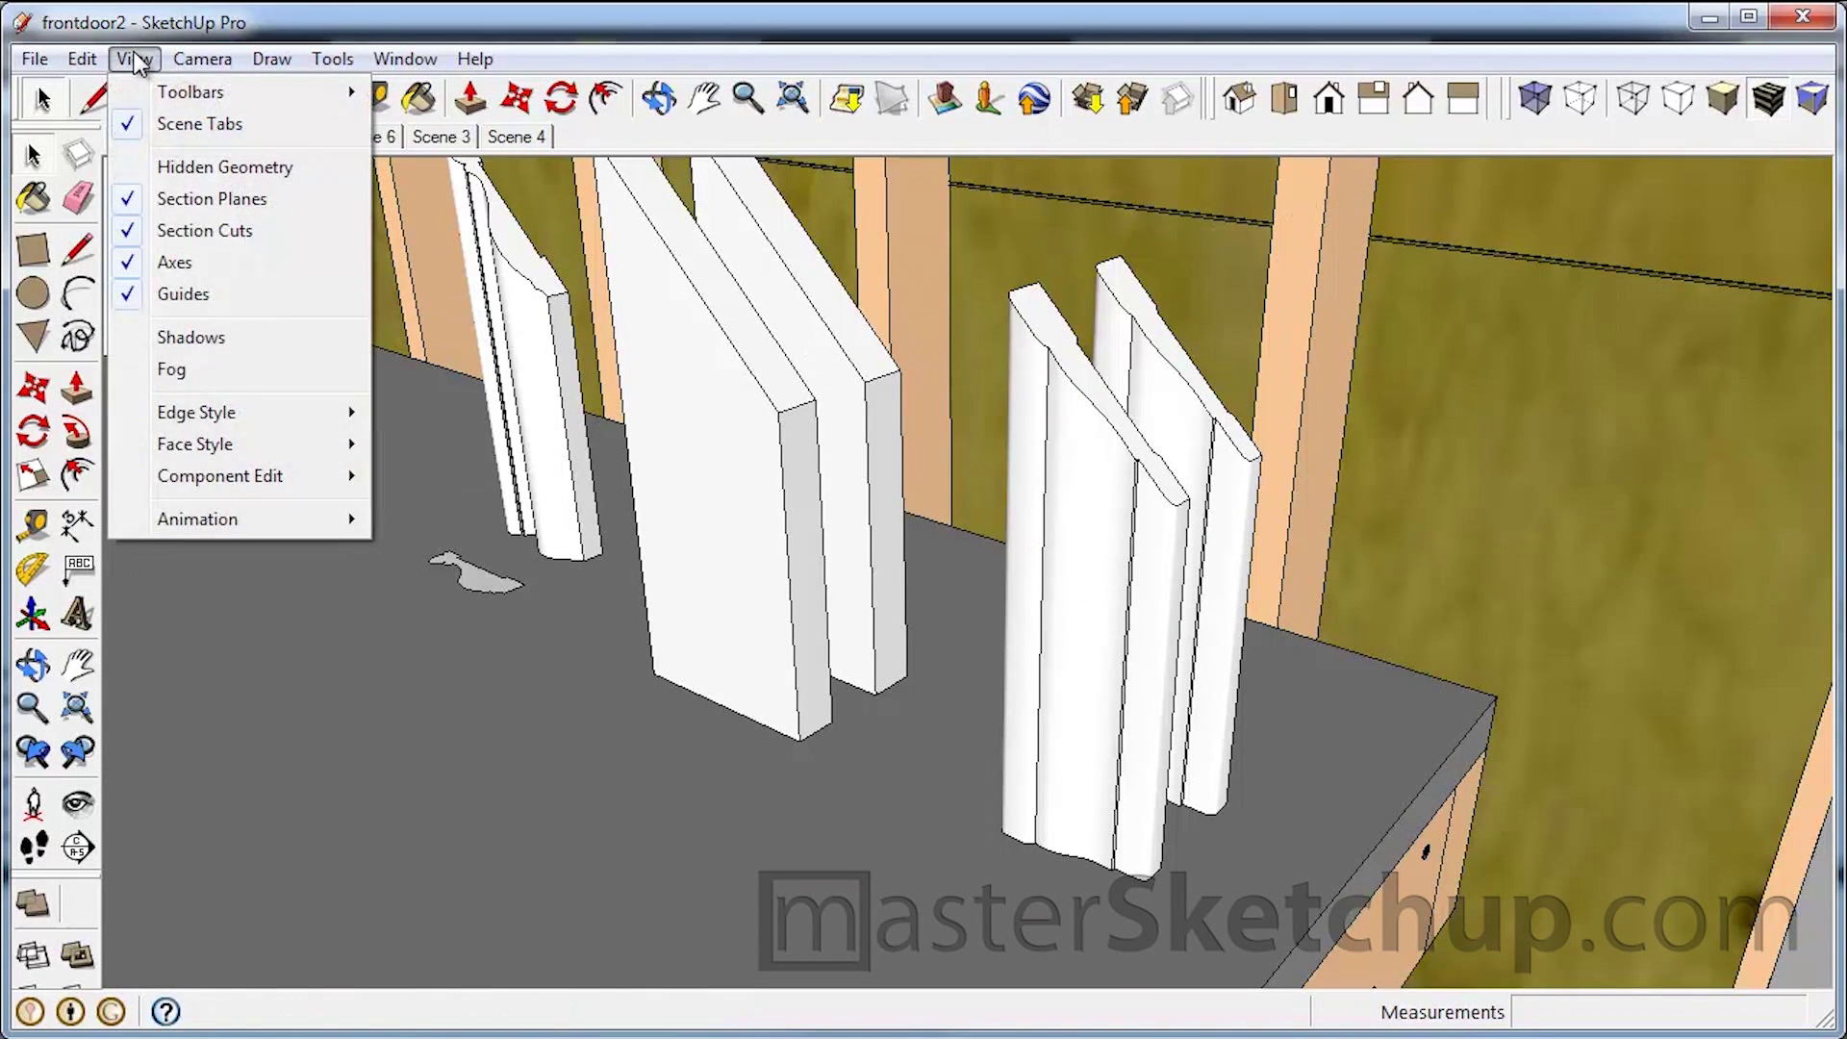
click(193, 170)
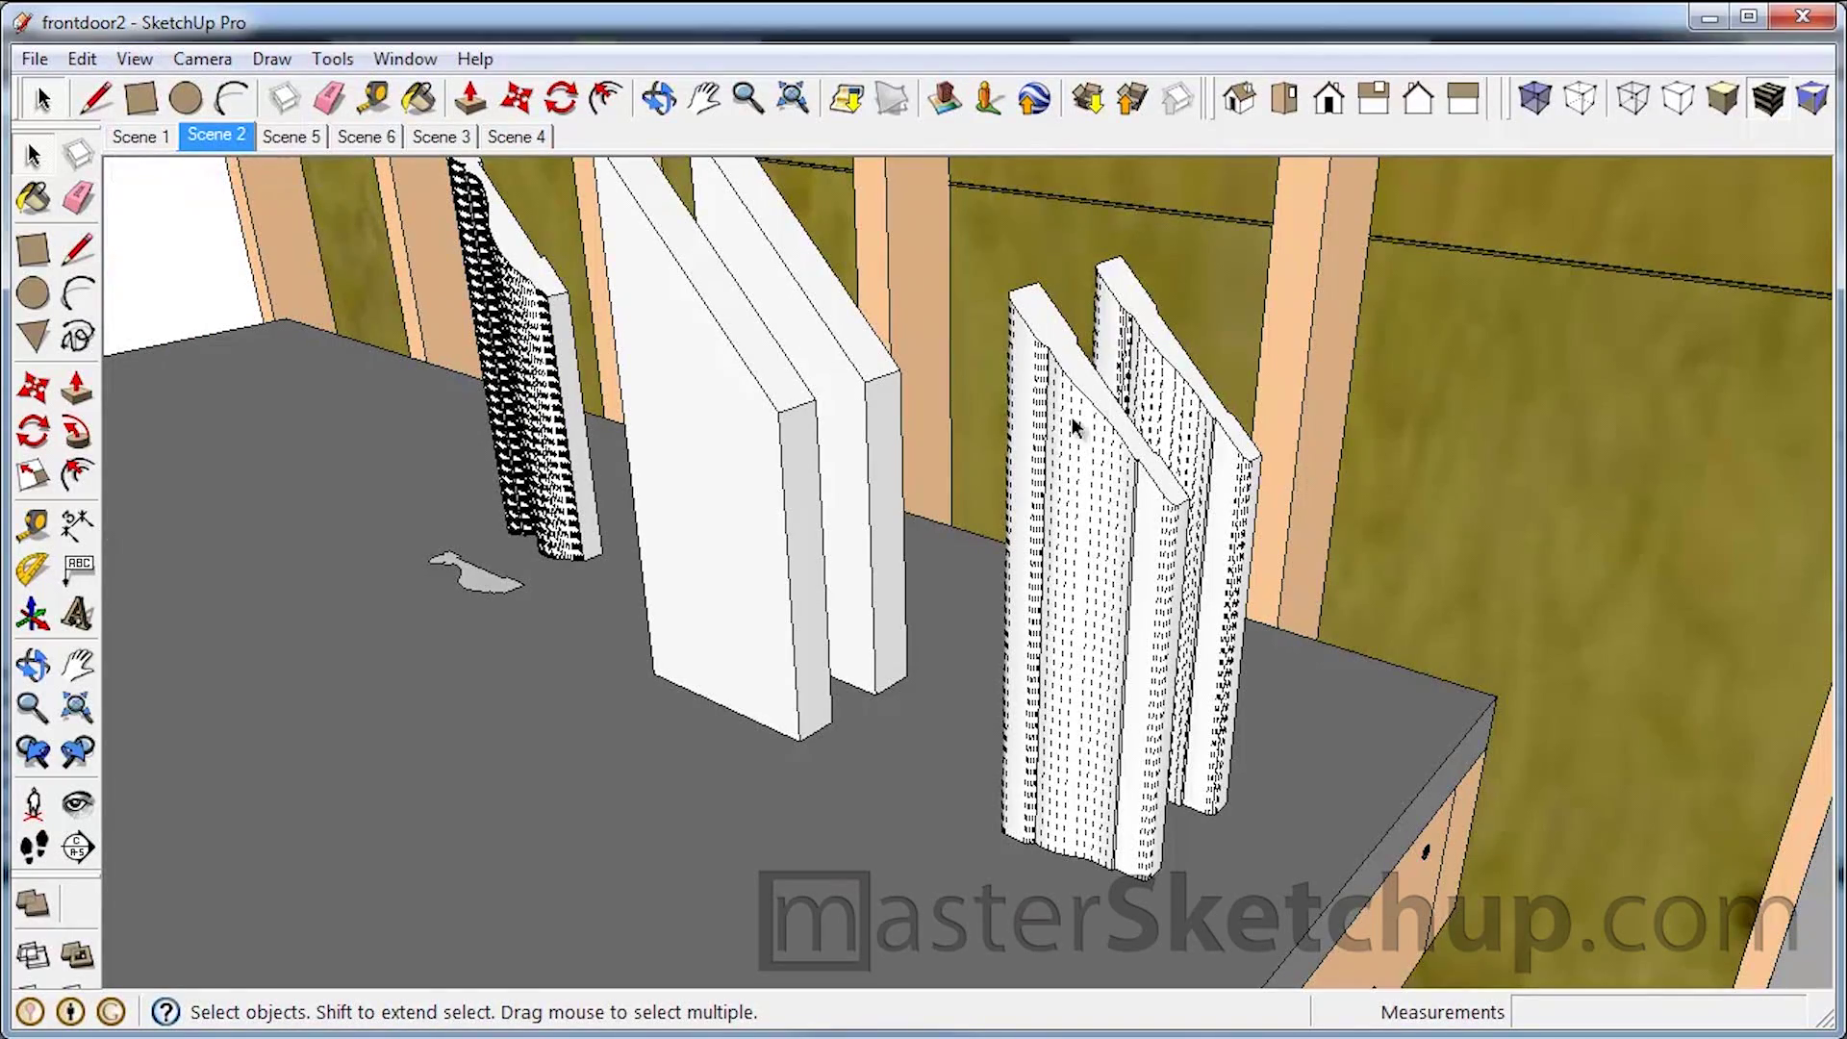
Step: Examine the hidden edges along the curved faces of the two mitred mouldings, comparing one piece with the other
scroll(1076, 426, up, 3)
middle_drag(1202, 431, 1145, 444)
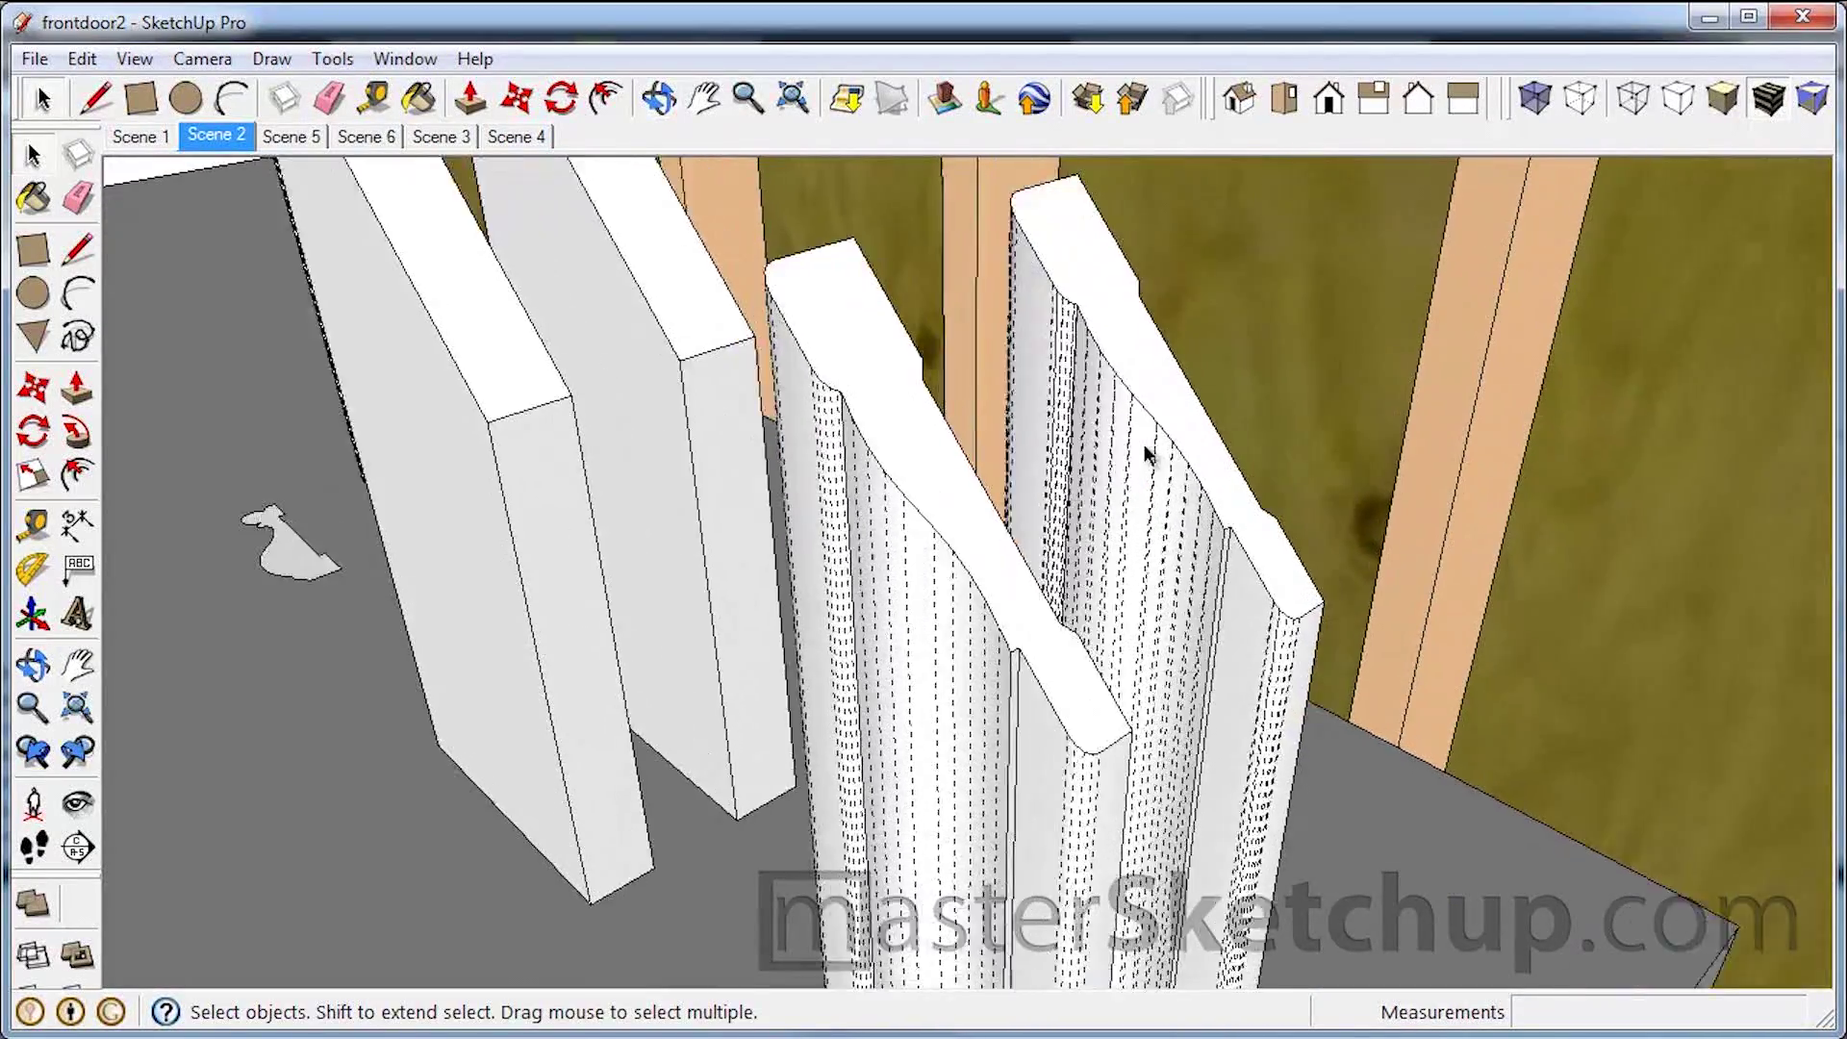
scroll(1145, 444, up, 4)
click(1137, 443)
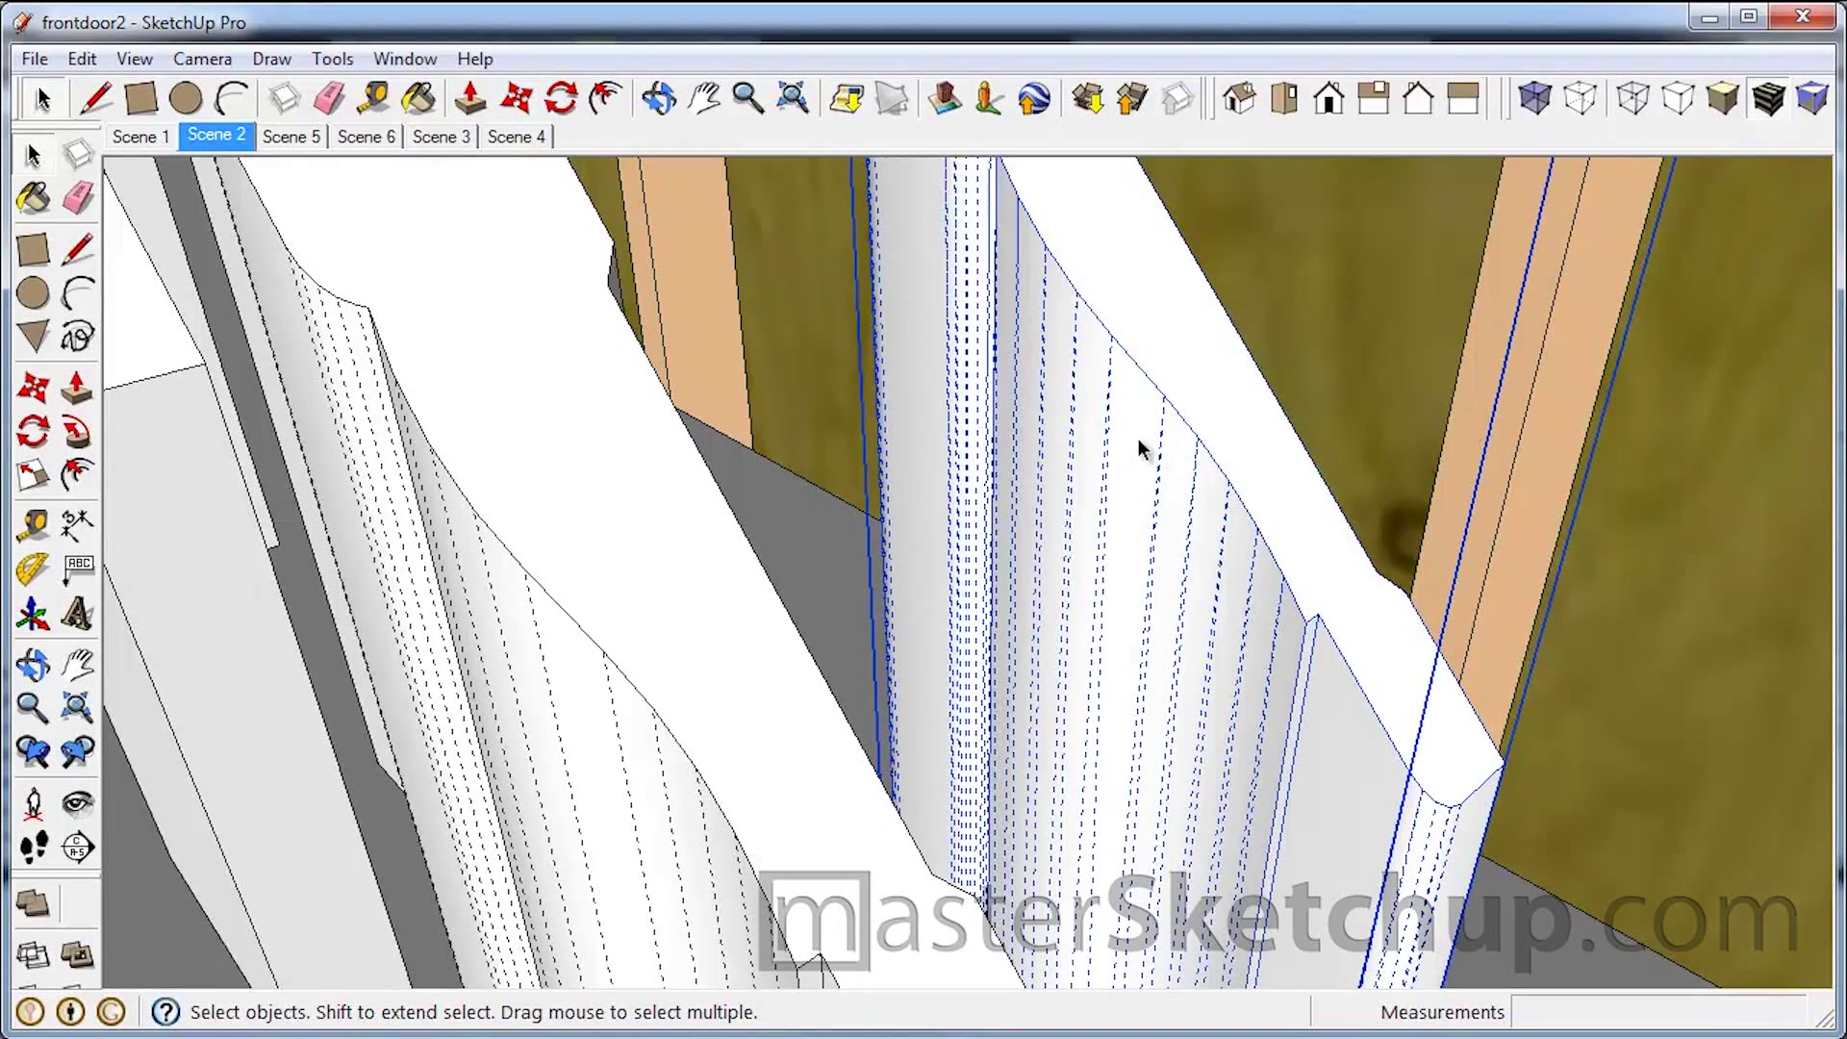
scroll(1141, 445, down, 3)
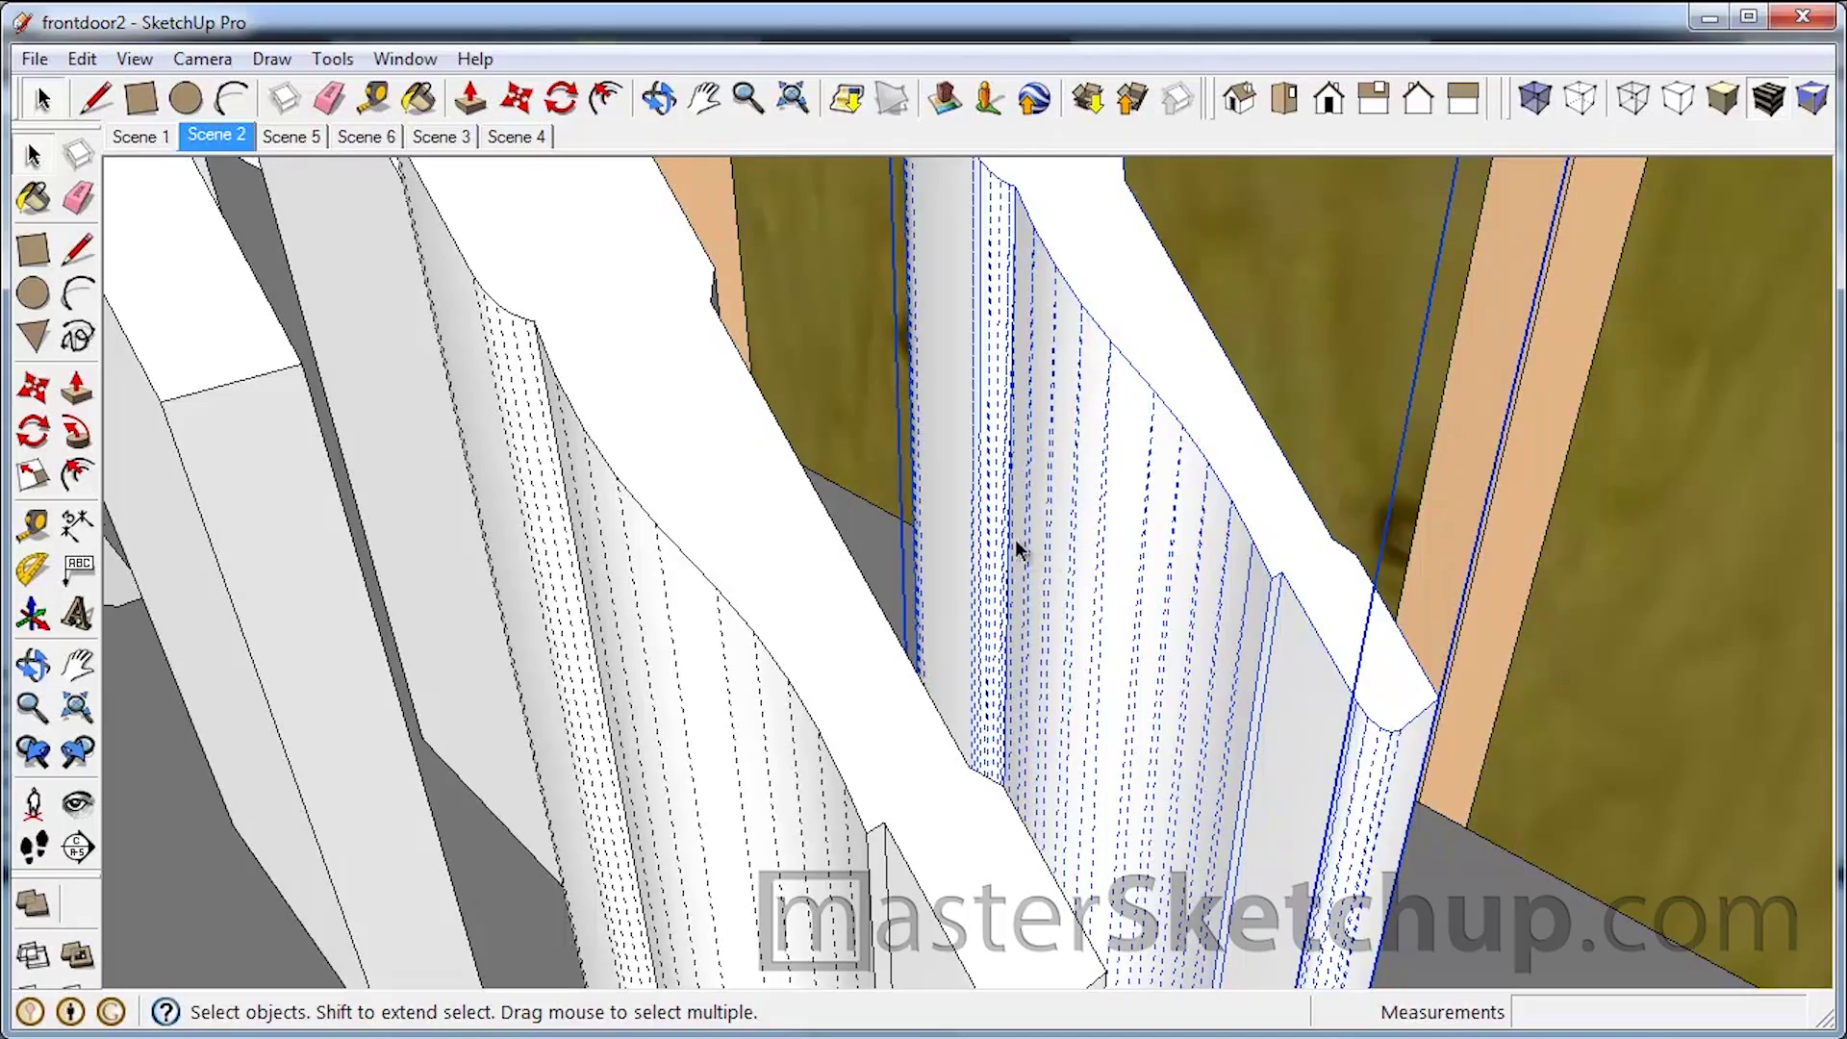
middle_drag(1014, 539, 1029, 327)
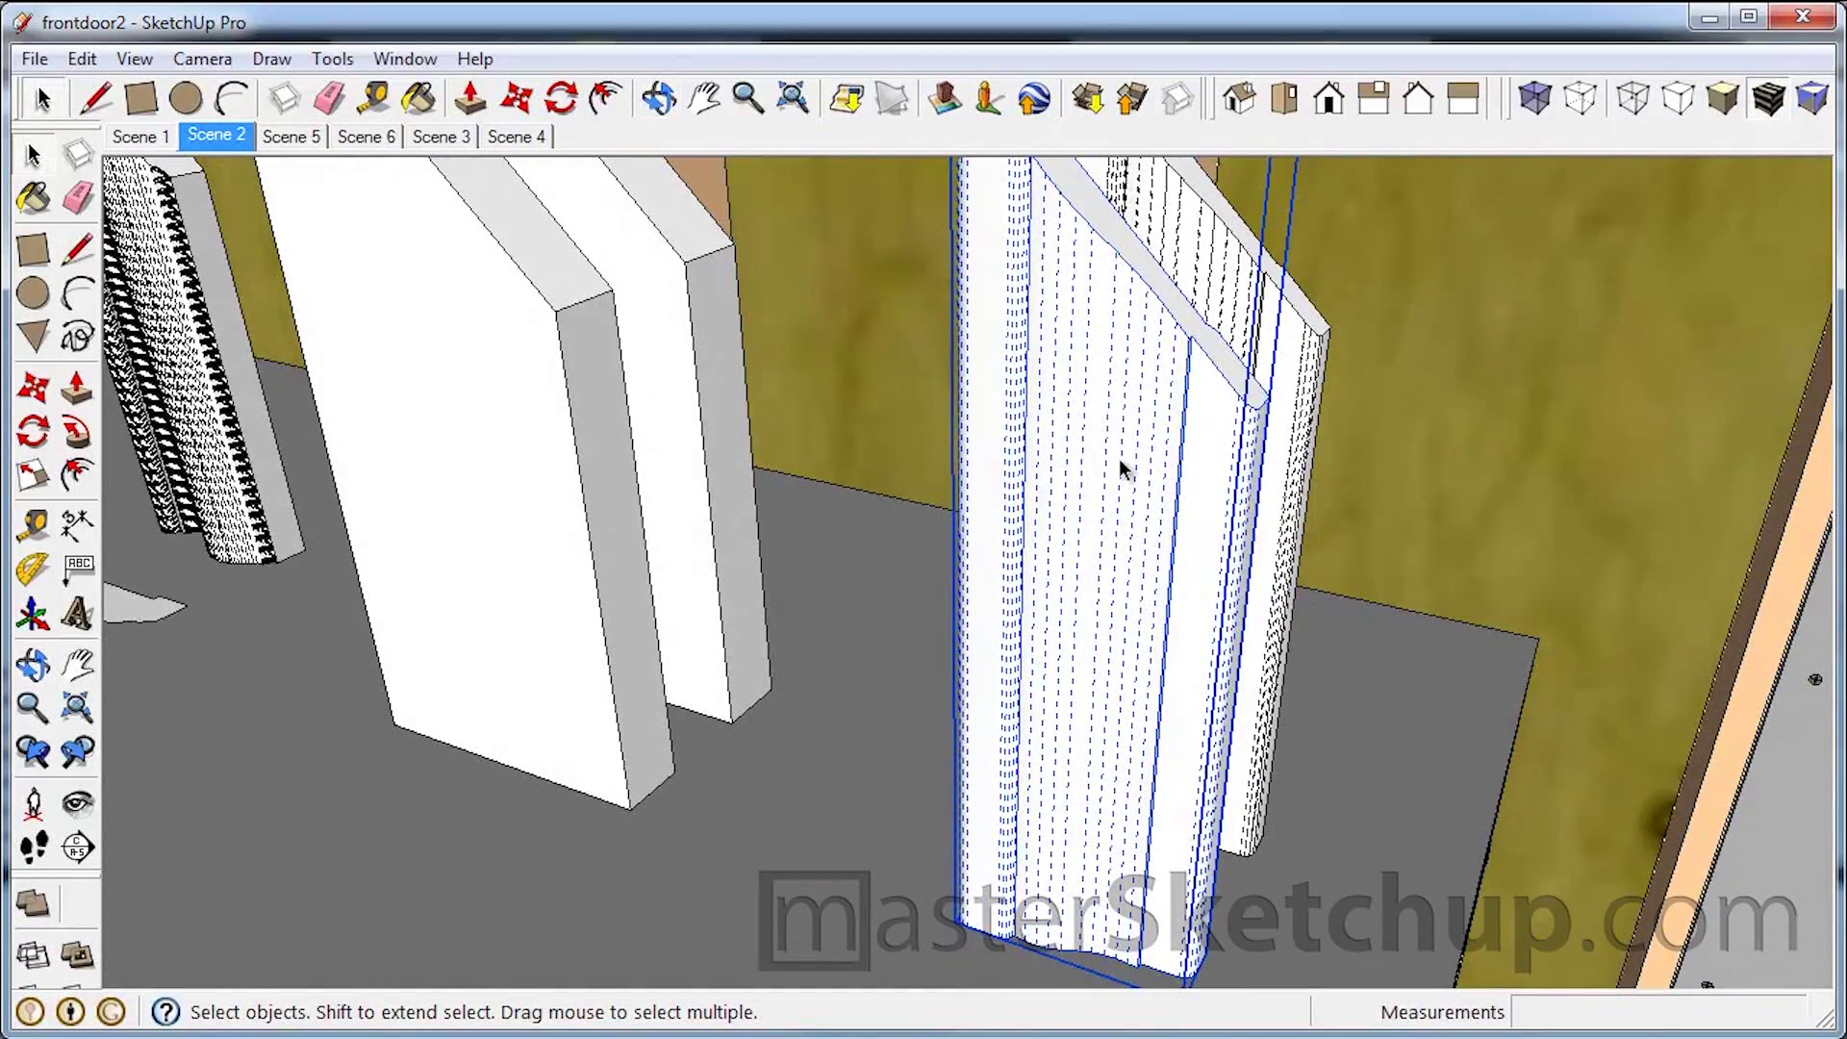
Step: Place guides on all four sides of the window frame, offset 0.25 inch from its inner edges
scroll(1012, 489, down, 10)
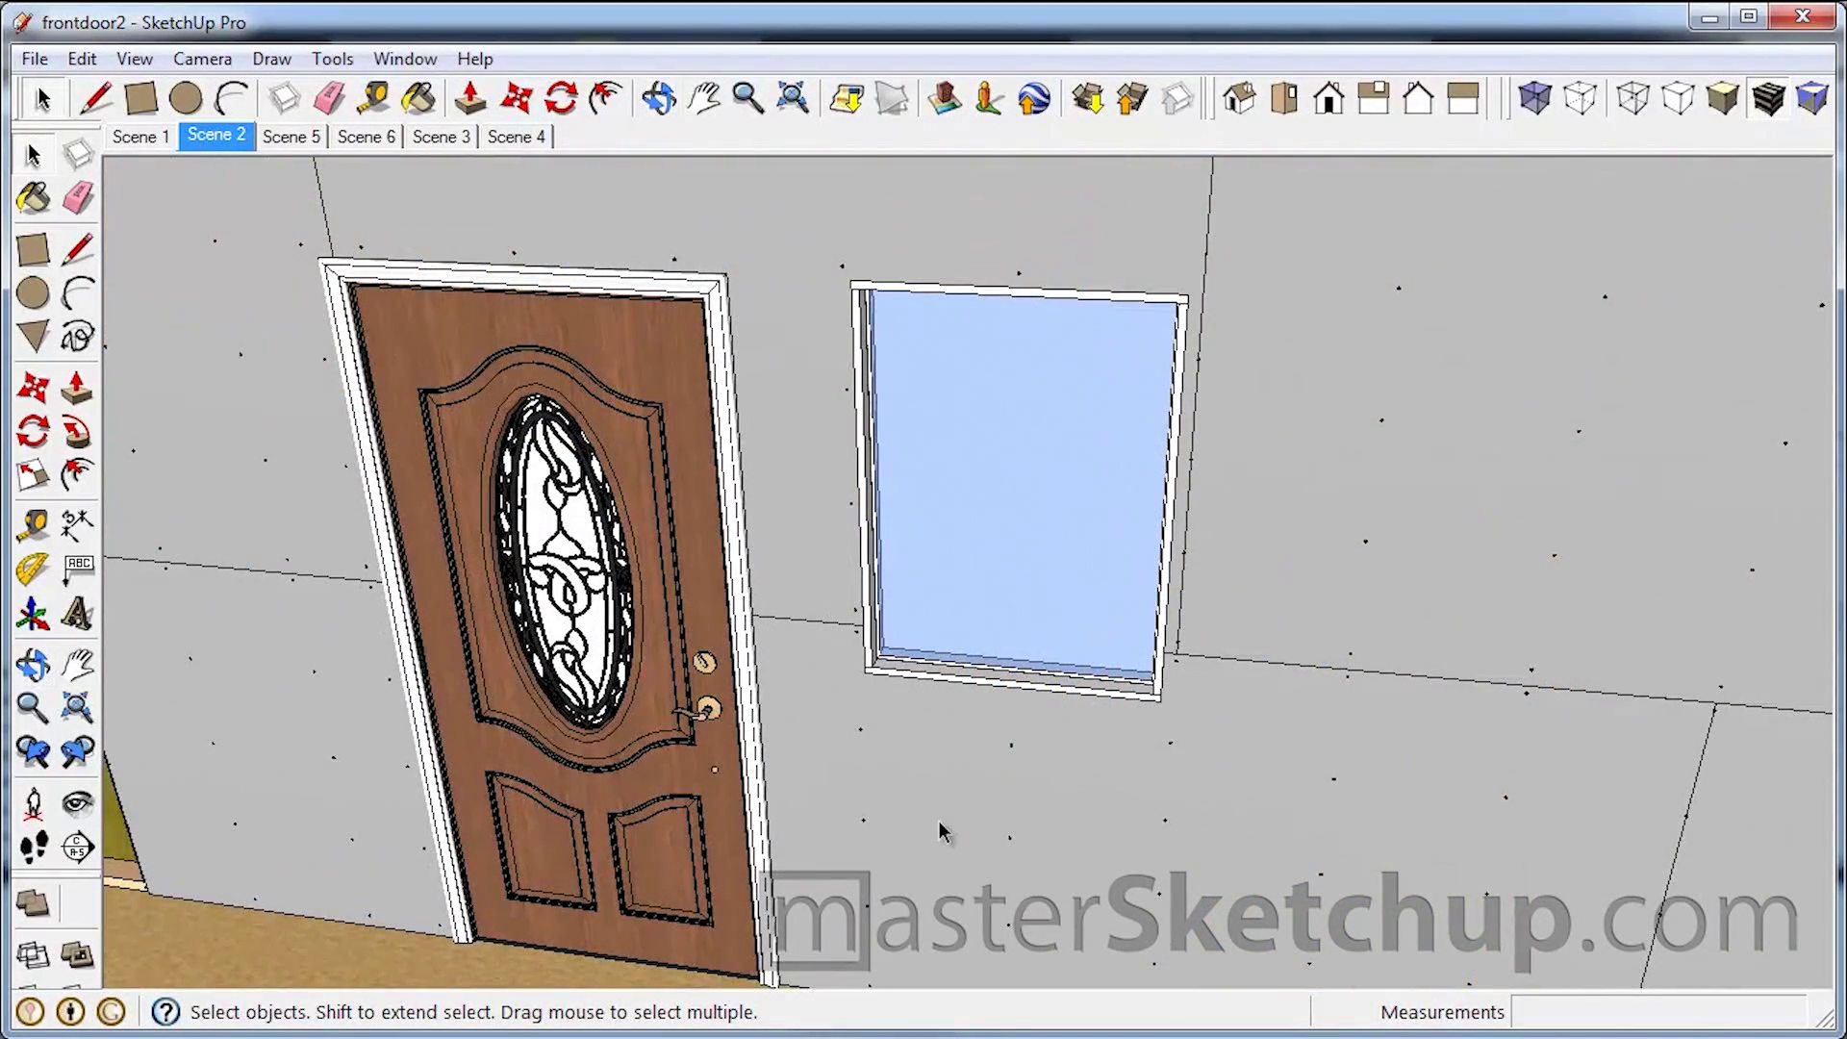
scroll(861, 404, up, 1)
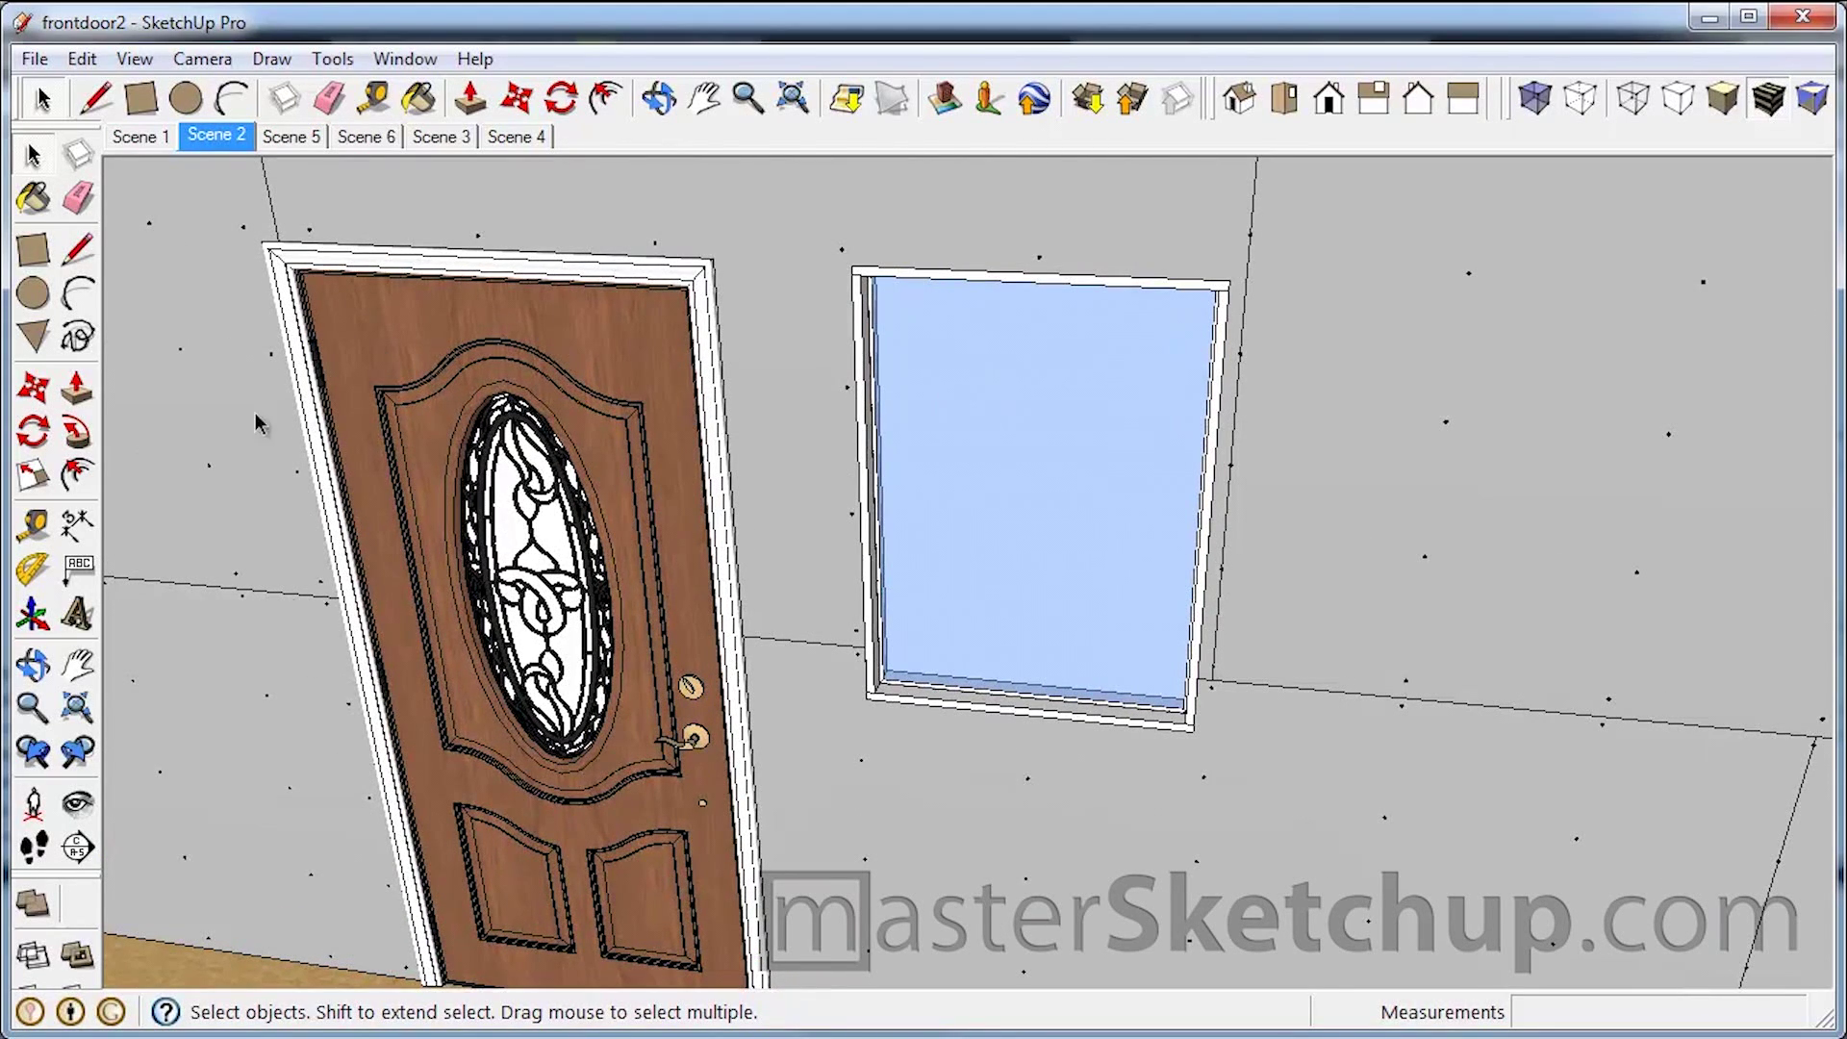
click(33, 525)
scroll(847, 252, up, 5)
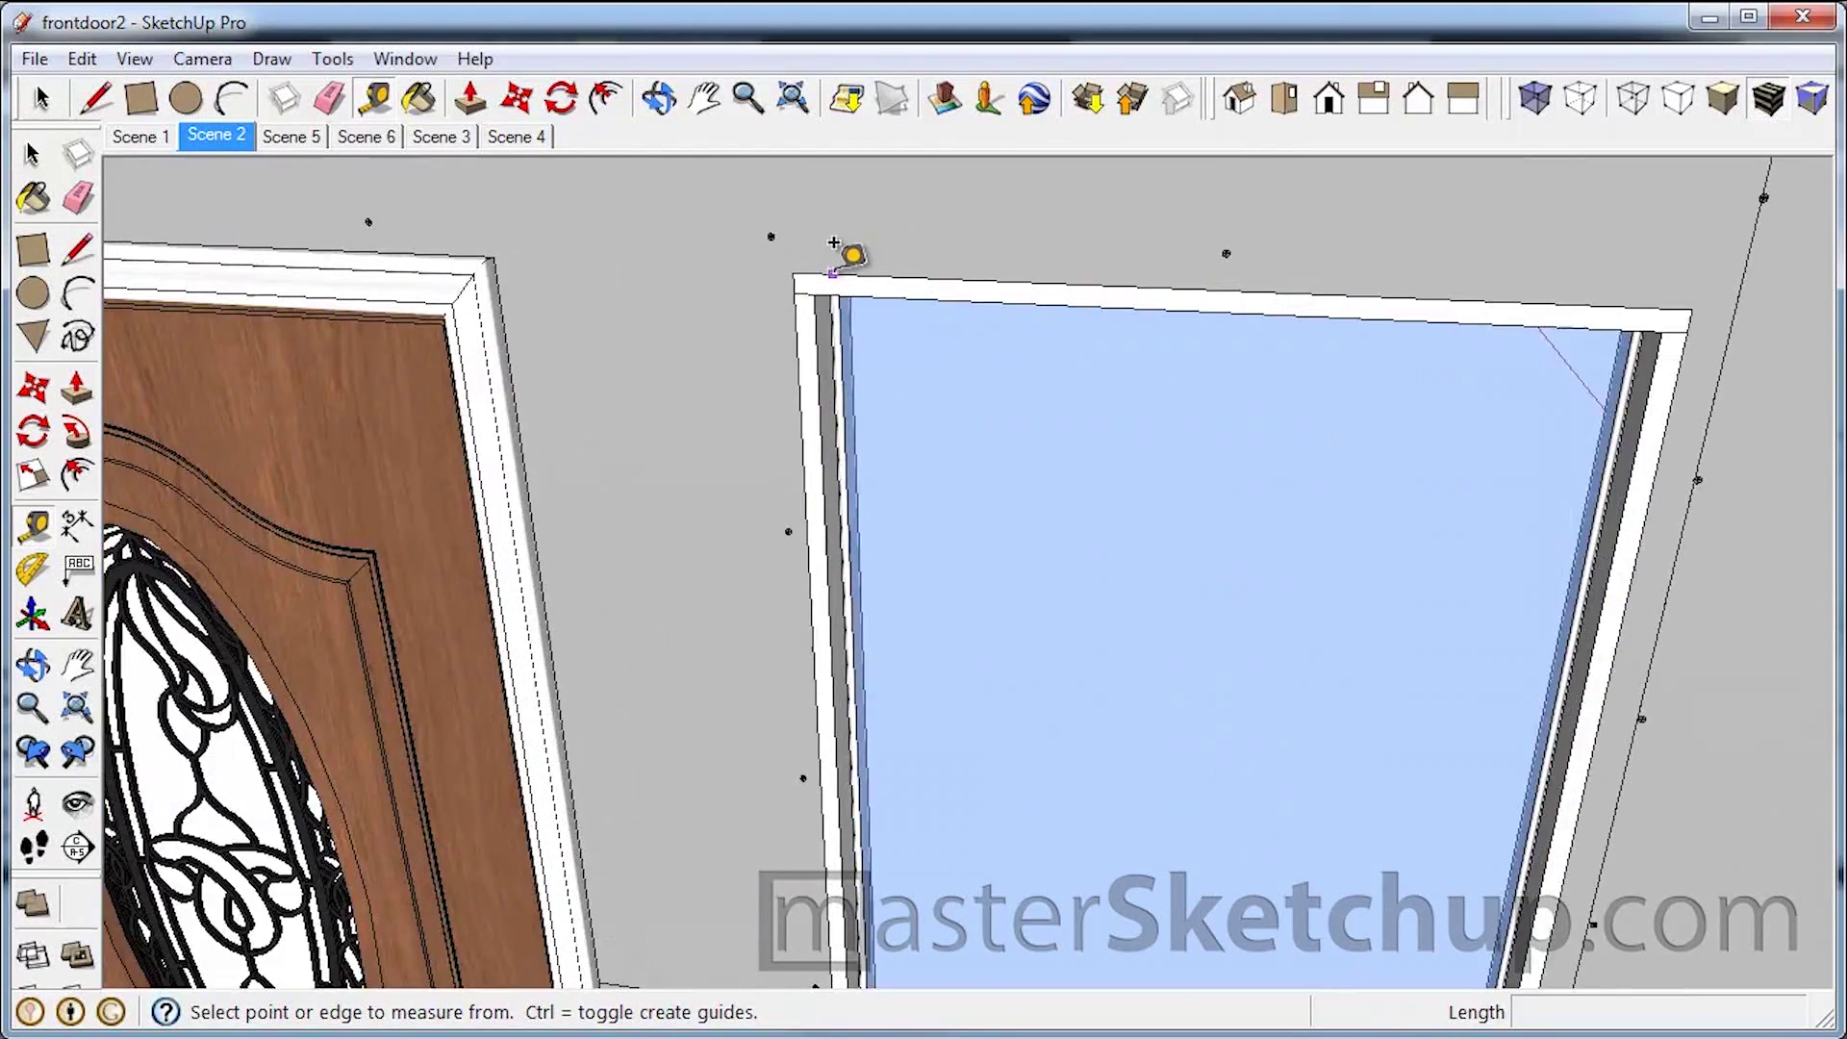
scroll(823, 269, up, 2)
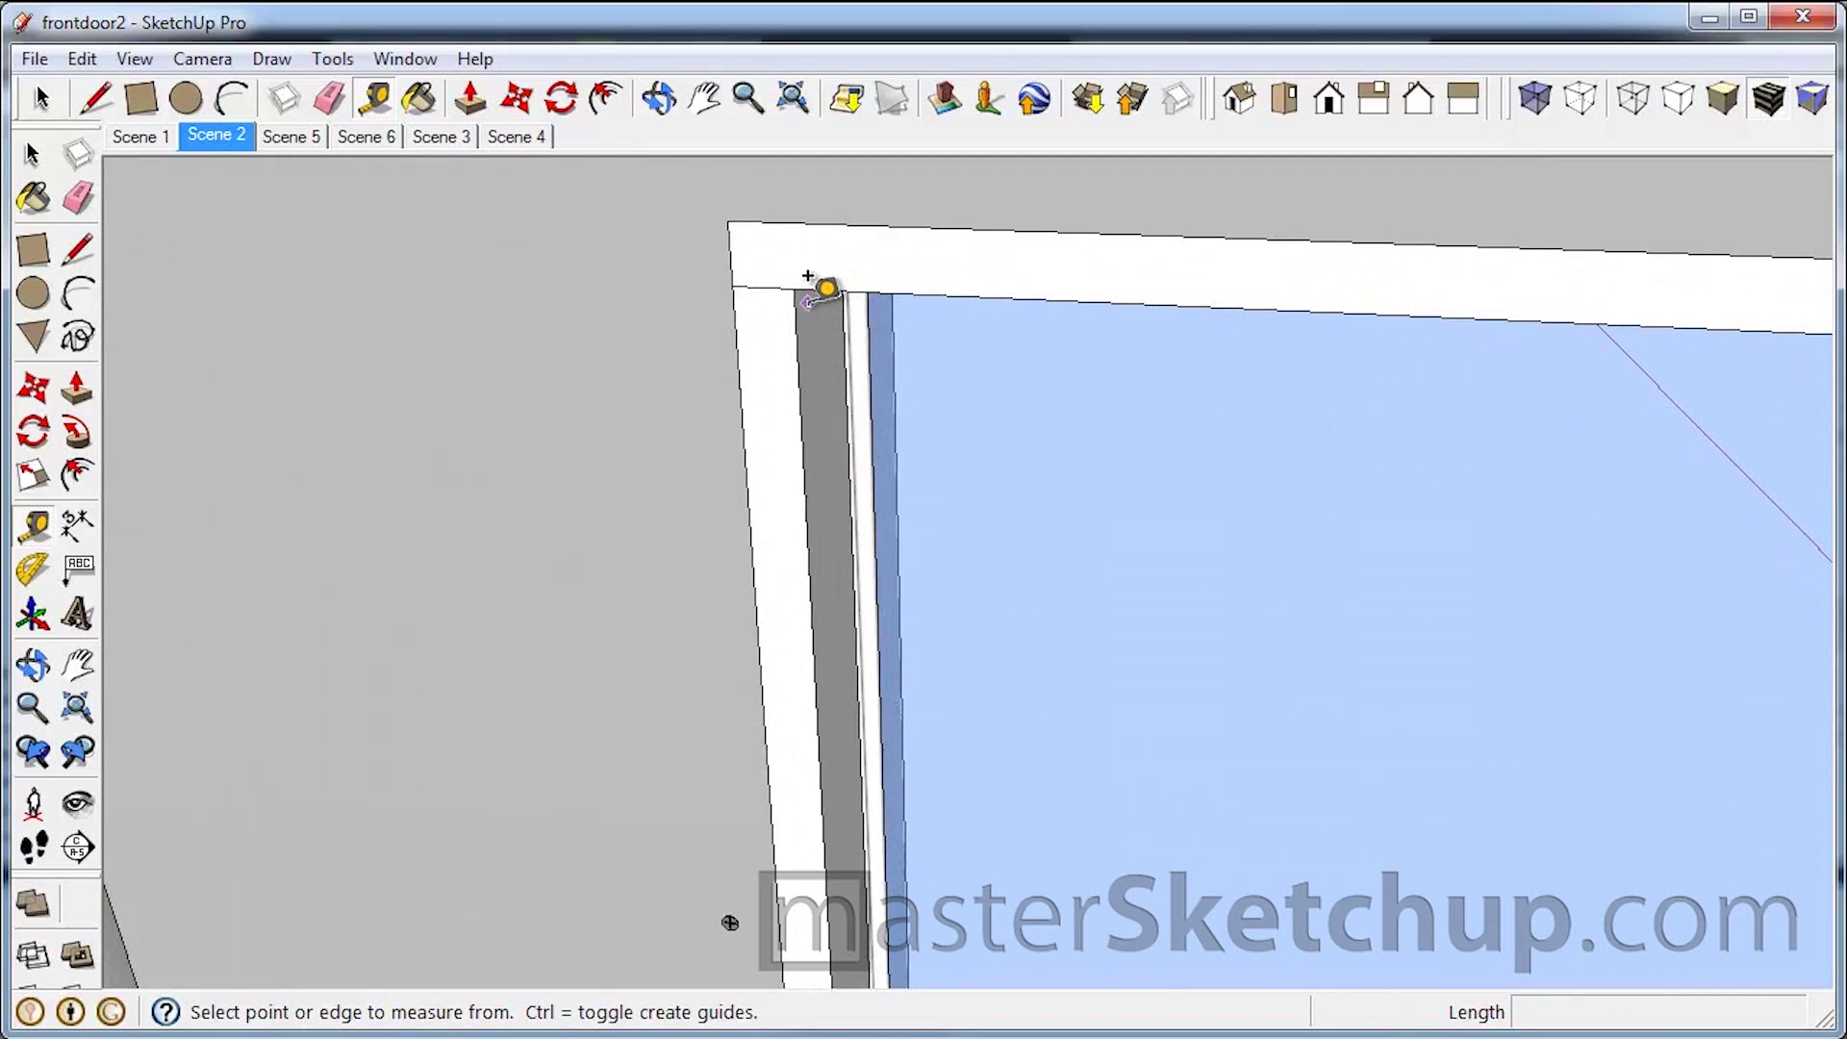
click(796, 347)
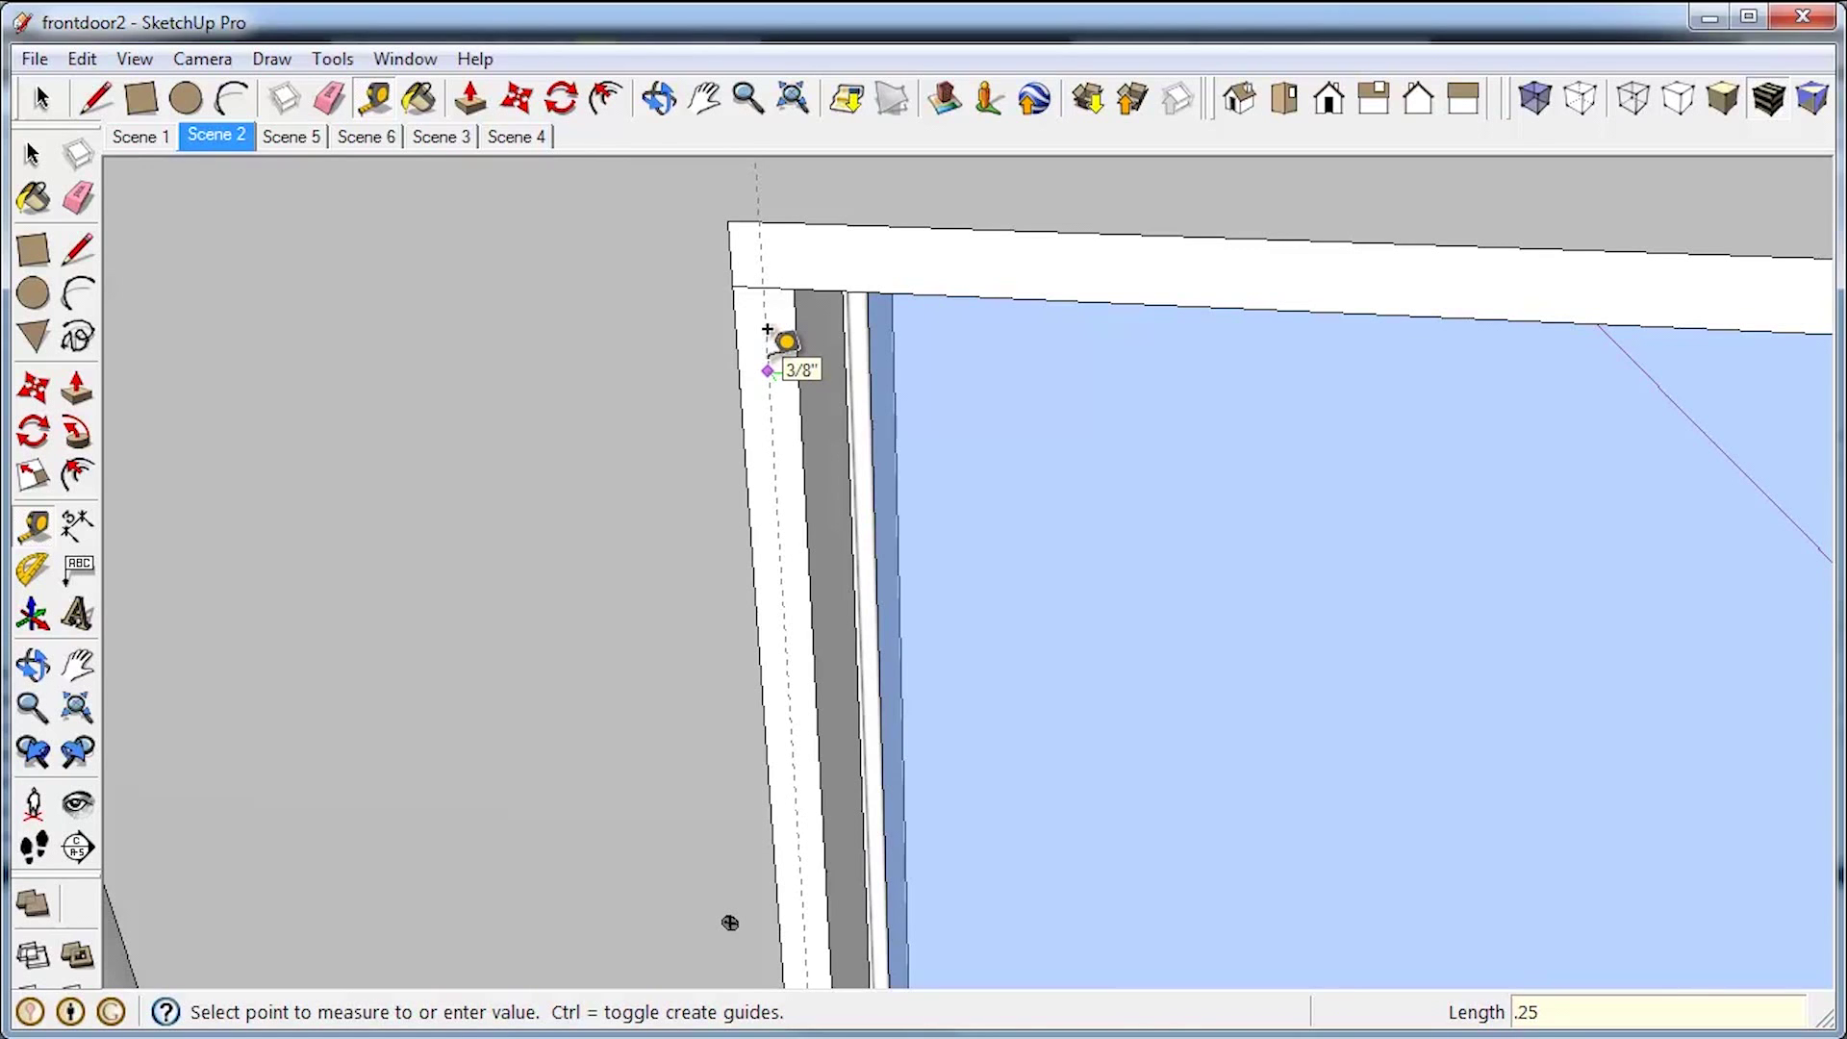
click(766, 330)
click(1028, 264)
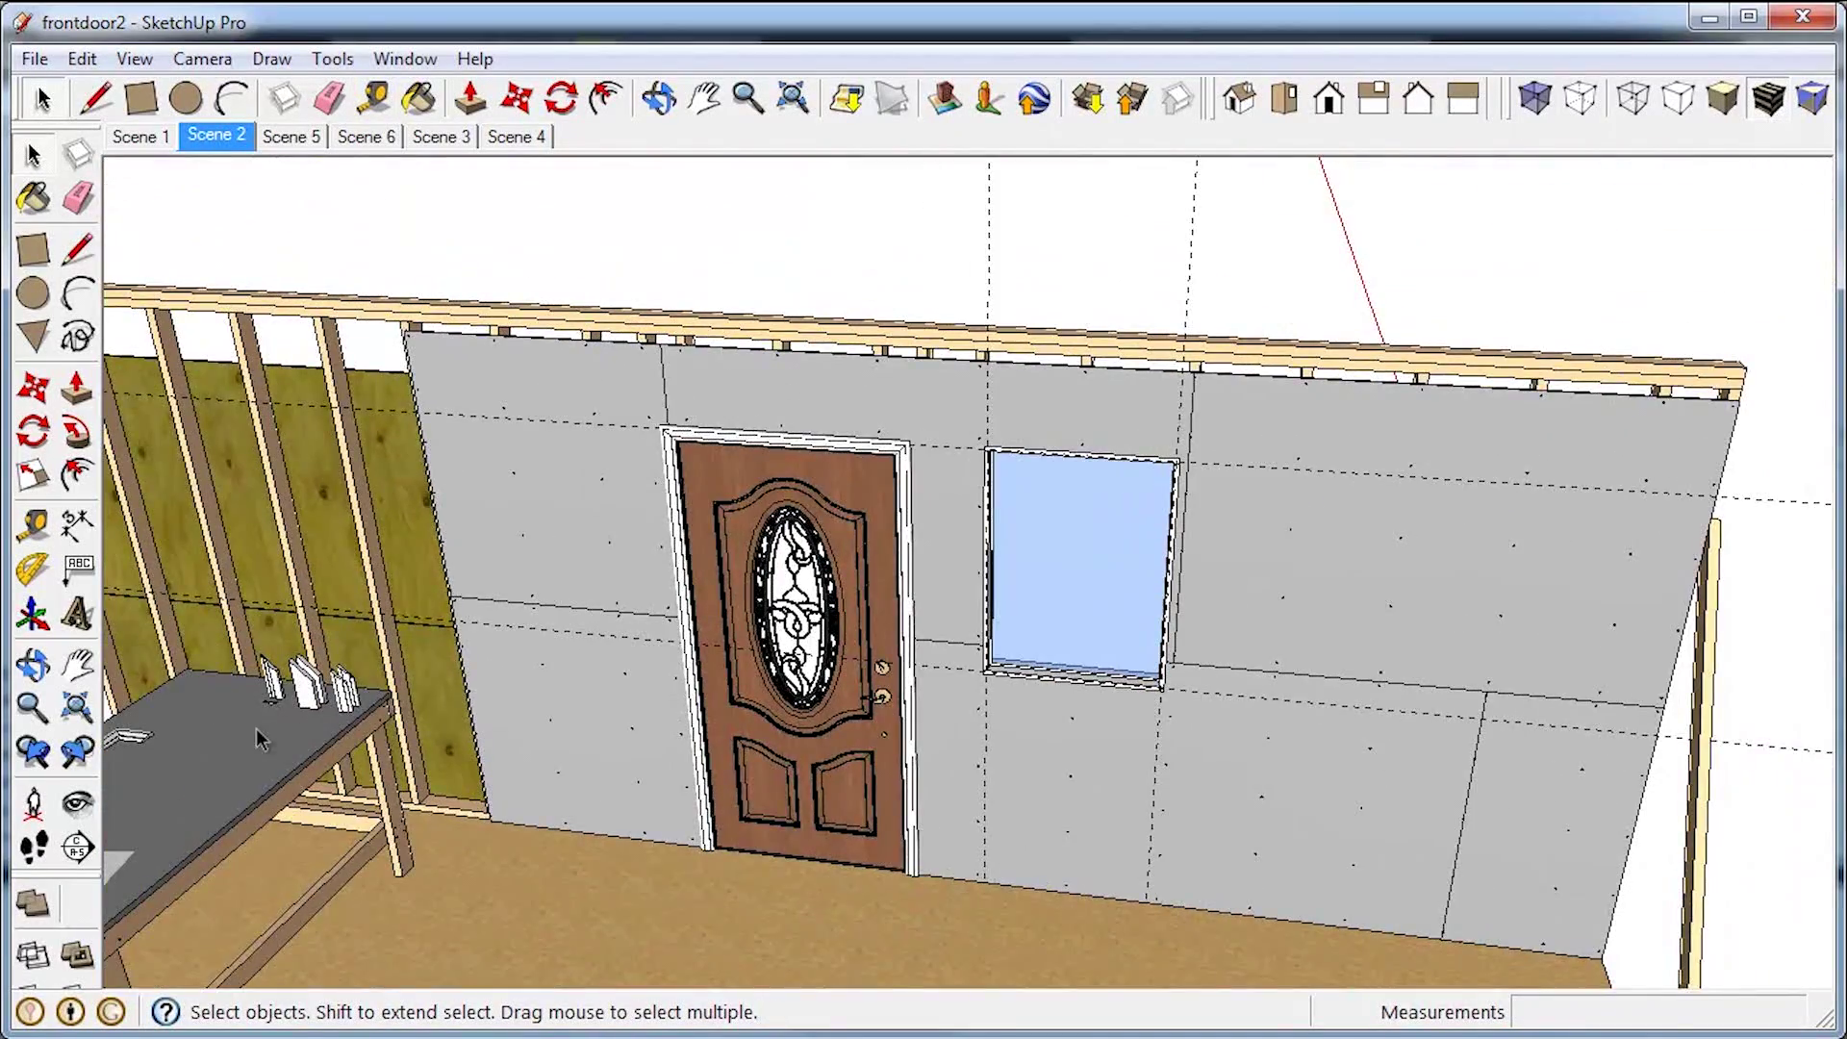
Step: Move the front curved moulding from the bench by its inner mitre corner to the guide intersection at the window's upper-left corner
scroll(260, 741, up, 8)
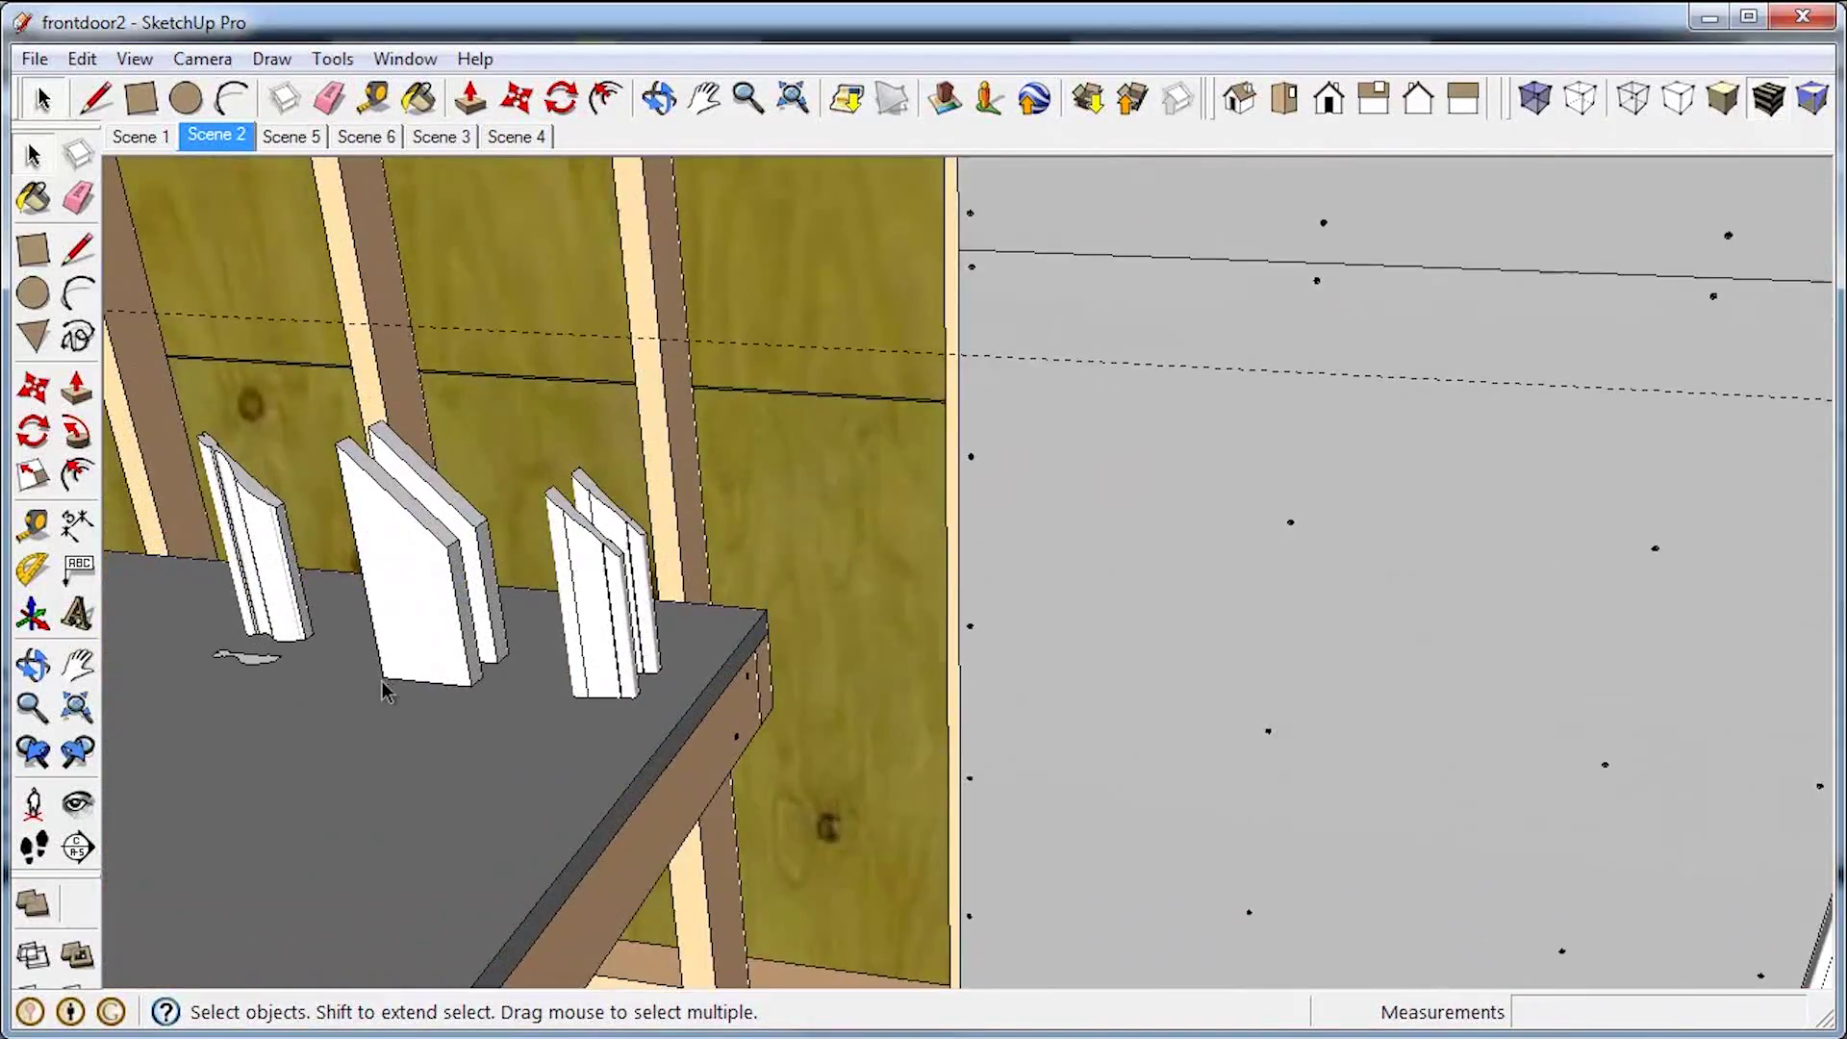
click(601, 591)
scroll(577, 494, up, 5)
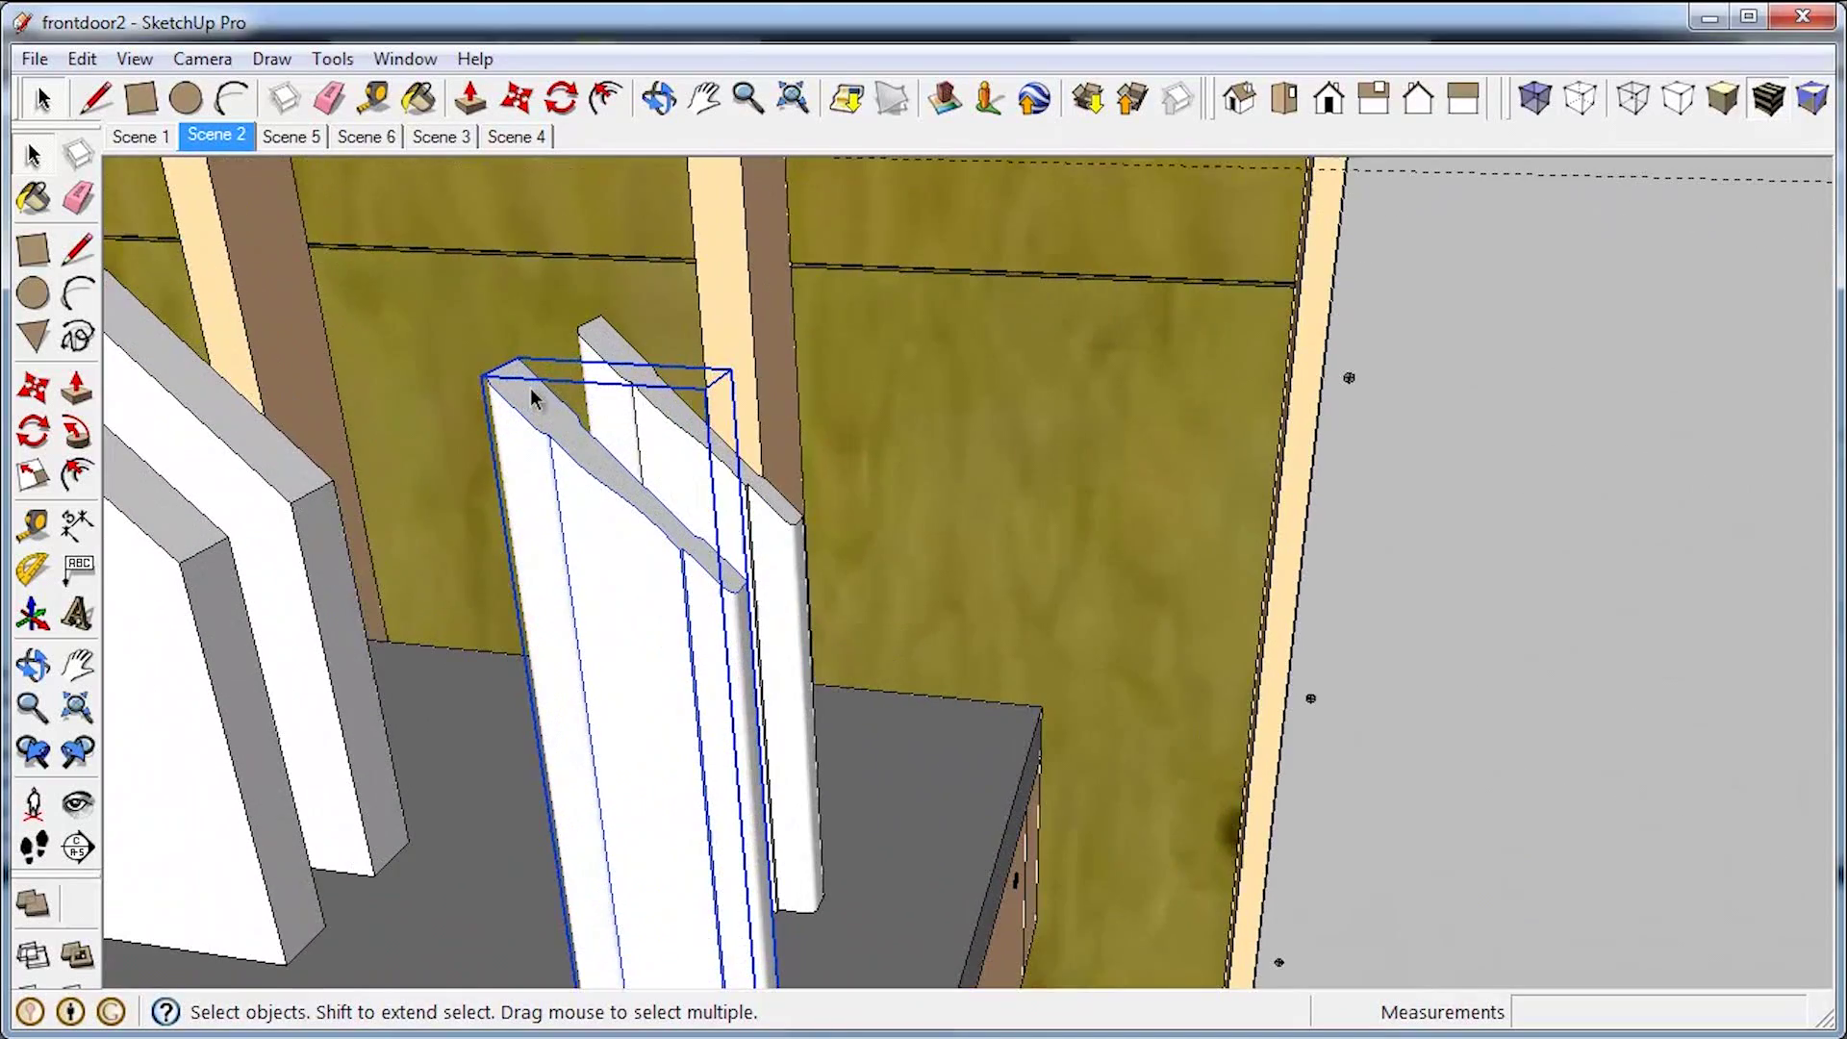
middle_drag(759, 703, 625, 673)
scroll(709, 569, up, 5)
key(m)
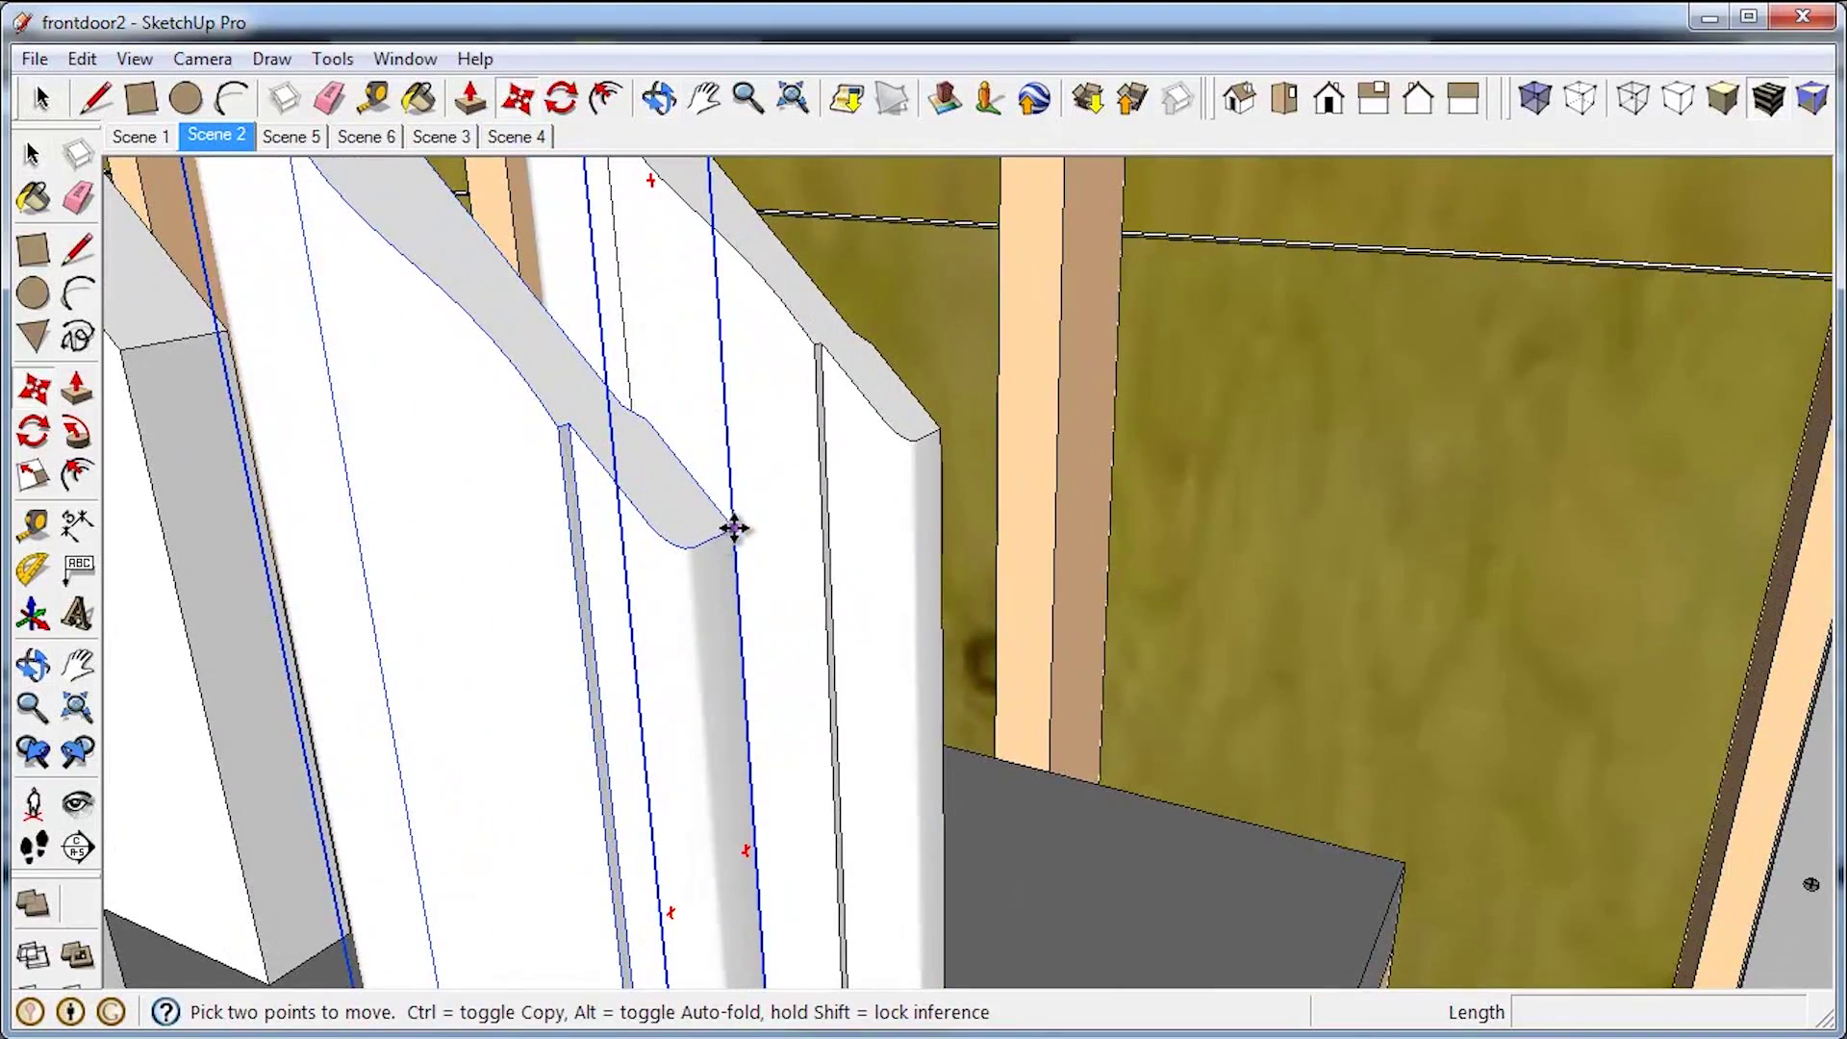
click(733, 526)
scroll(1274, 256, down, 5)
scroll(1196, 284, up, 5)
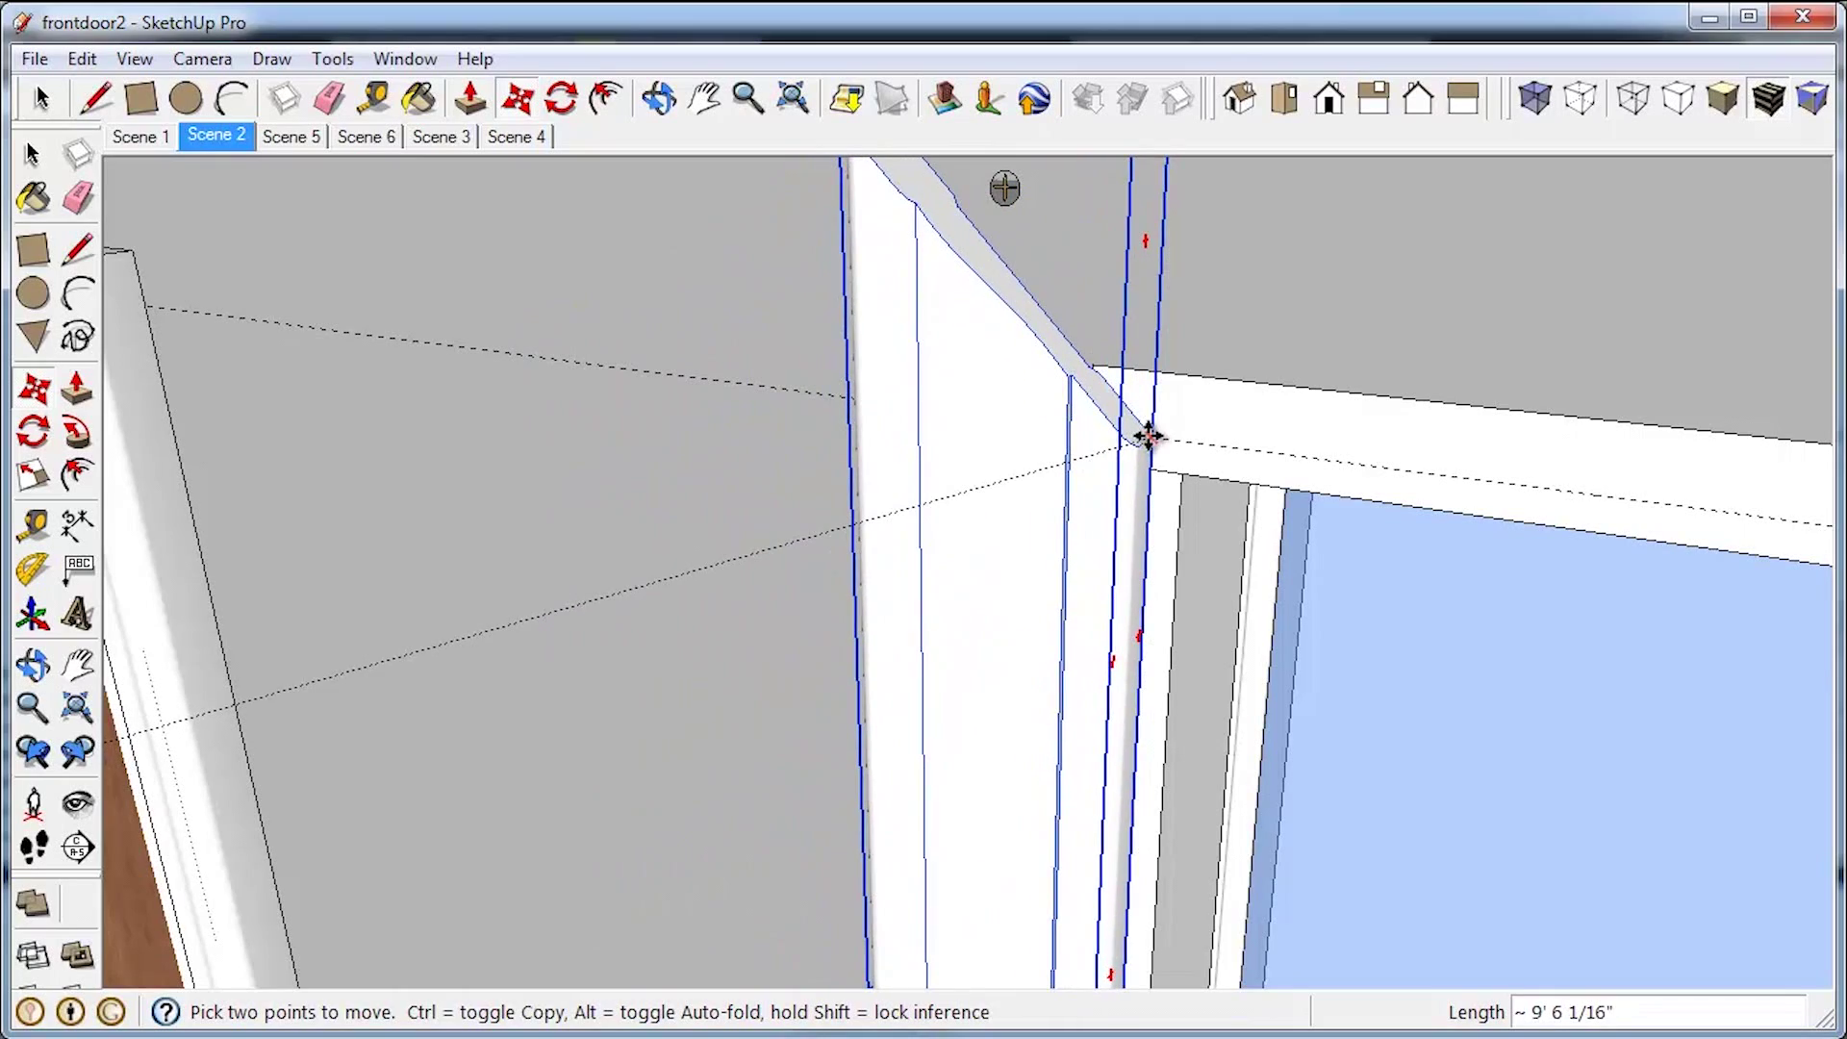
click(849, 433)
scroll(769, 435, down, 3)
middle_drag(754, 437, 973, 411)
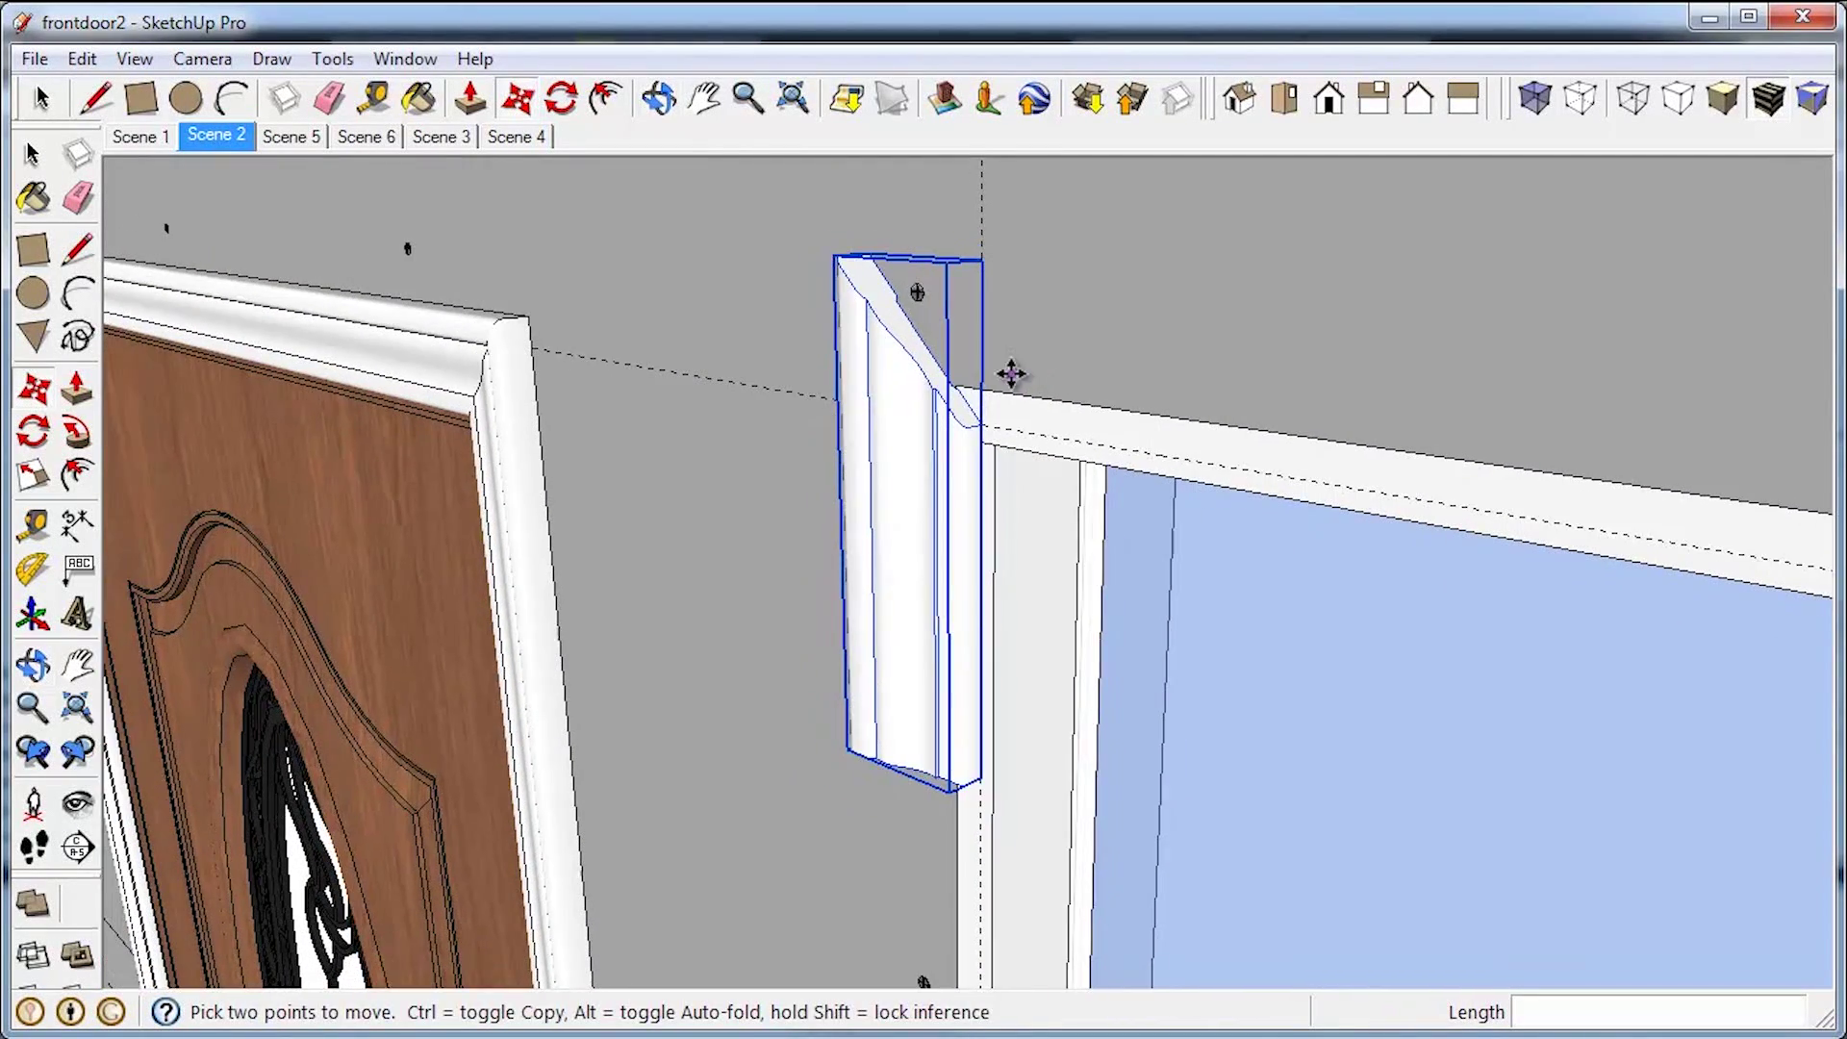
Step: Open the placed moulding for editing and select its square lower end face together with the bounding edges
key(space)
scroll(901, 604, up, 1)
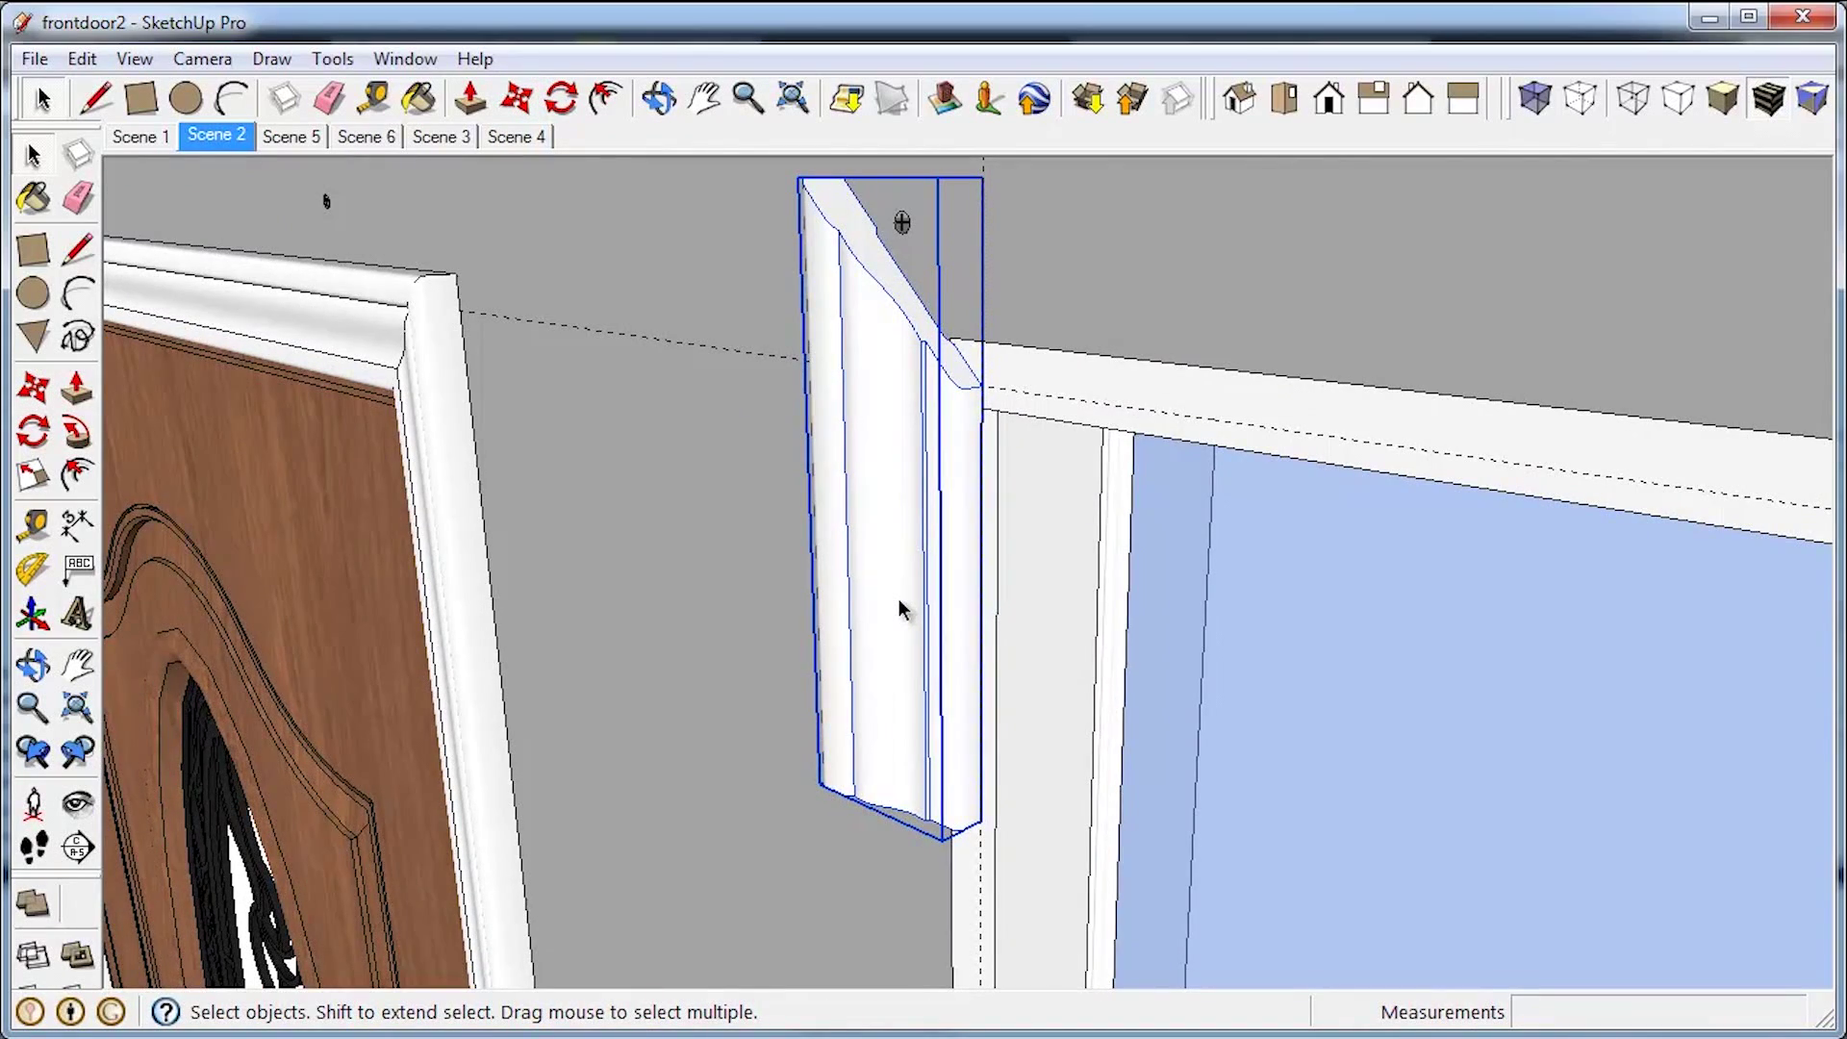
double_click(902, 606)
middle_drag(904, 752, 904, 752)
drag(946, 505, 991, 287)
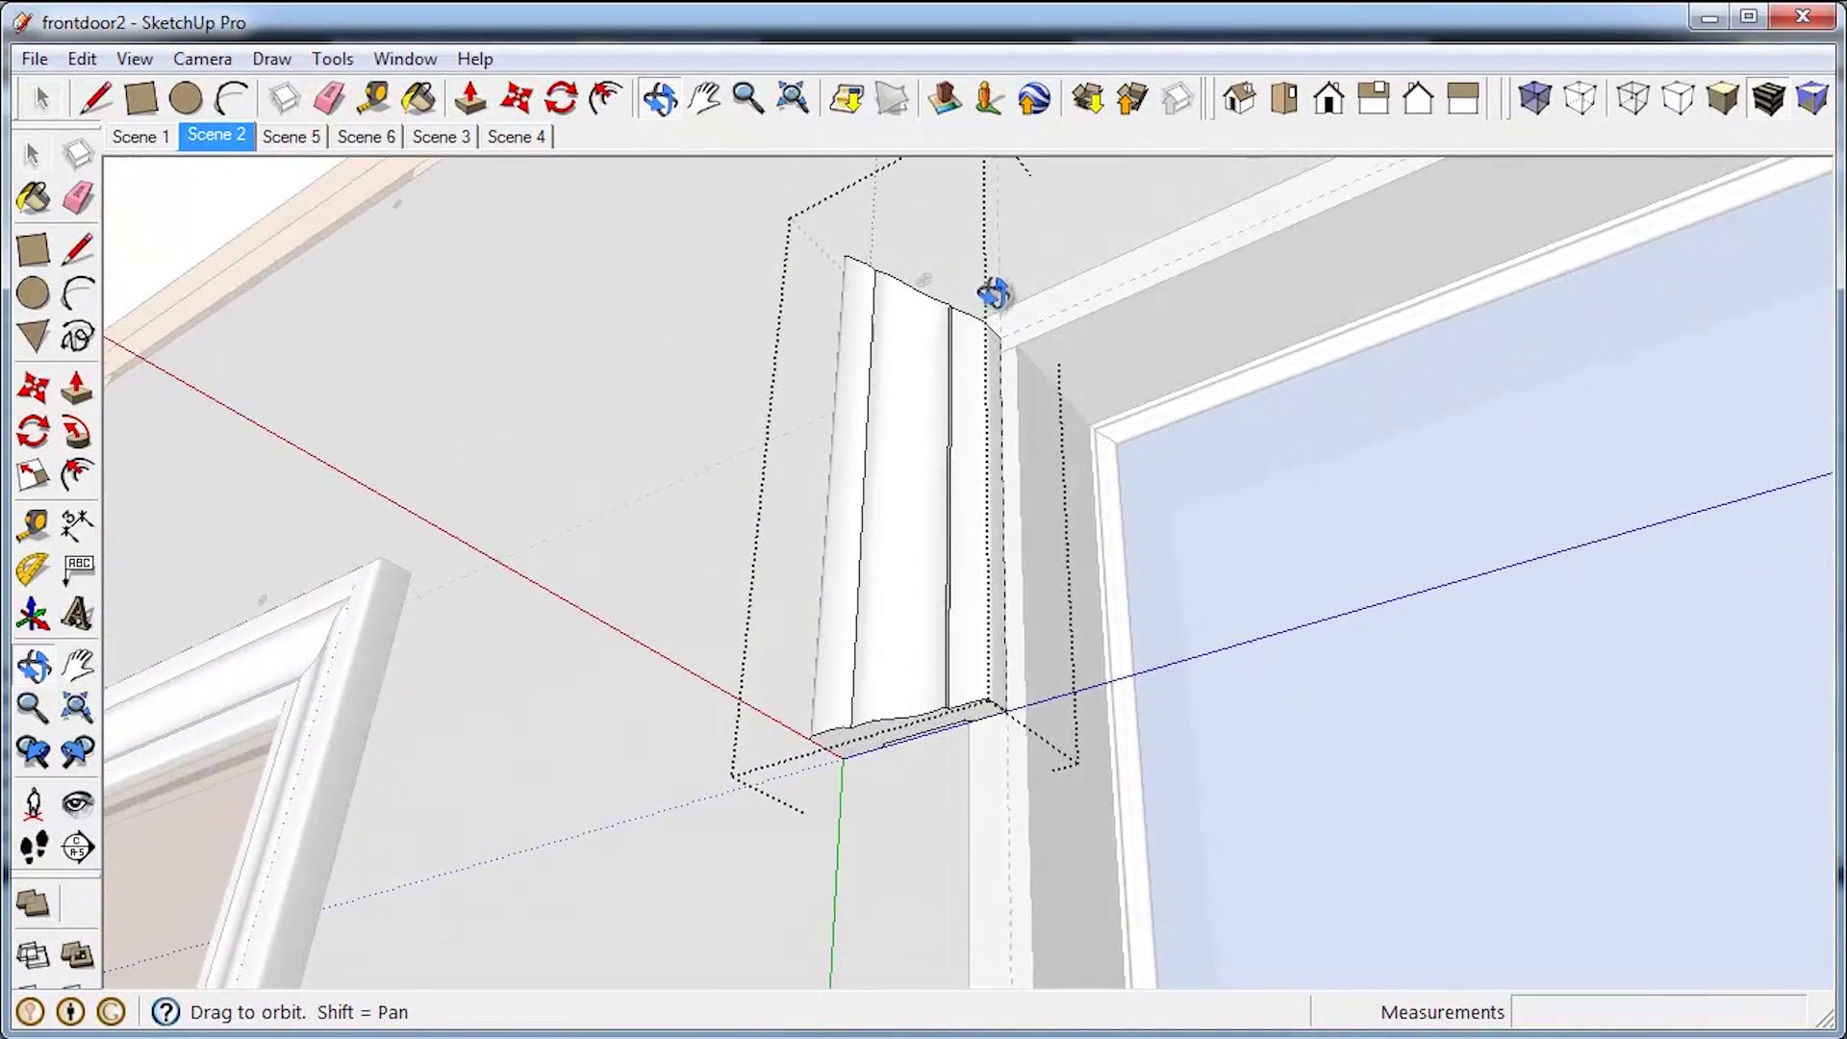
key(space)
scroll(925, 713, up, 3)
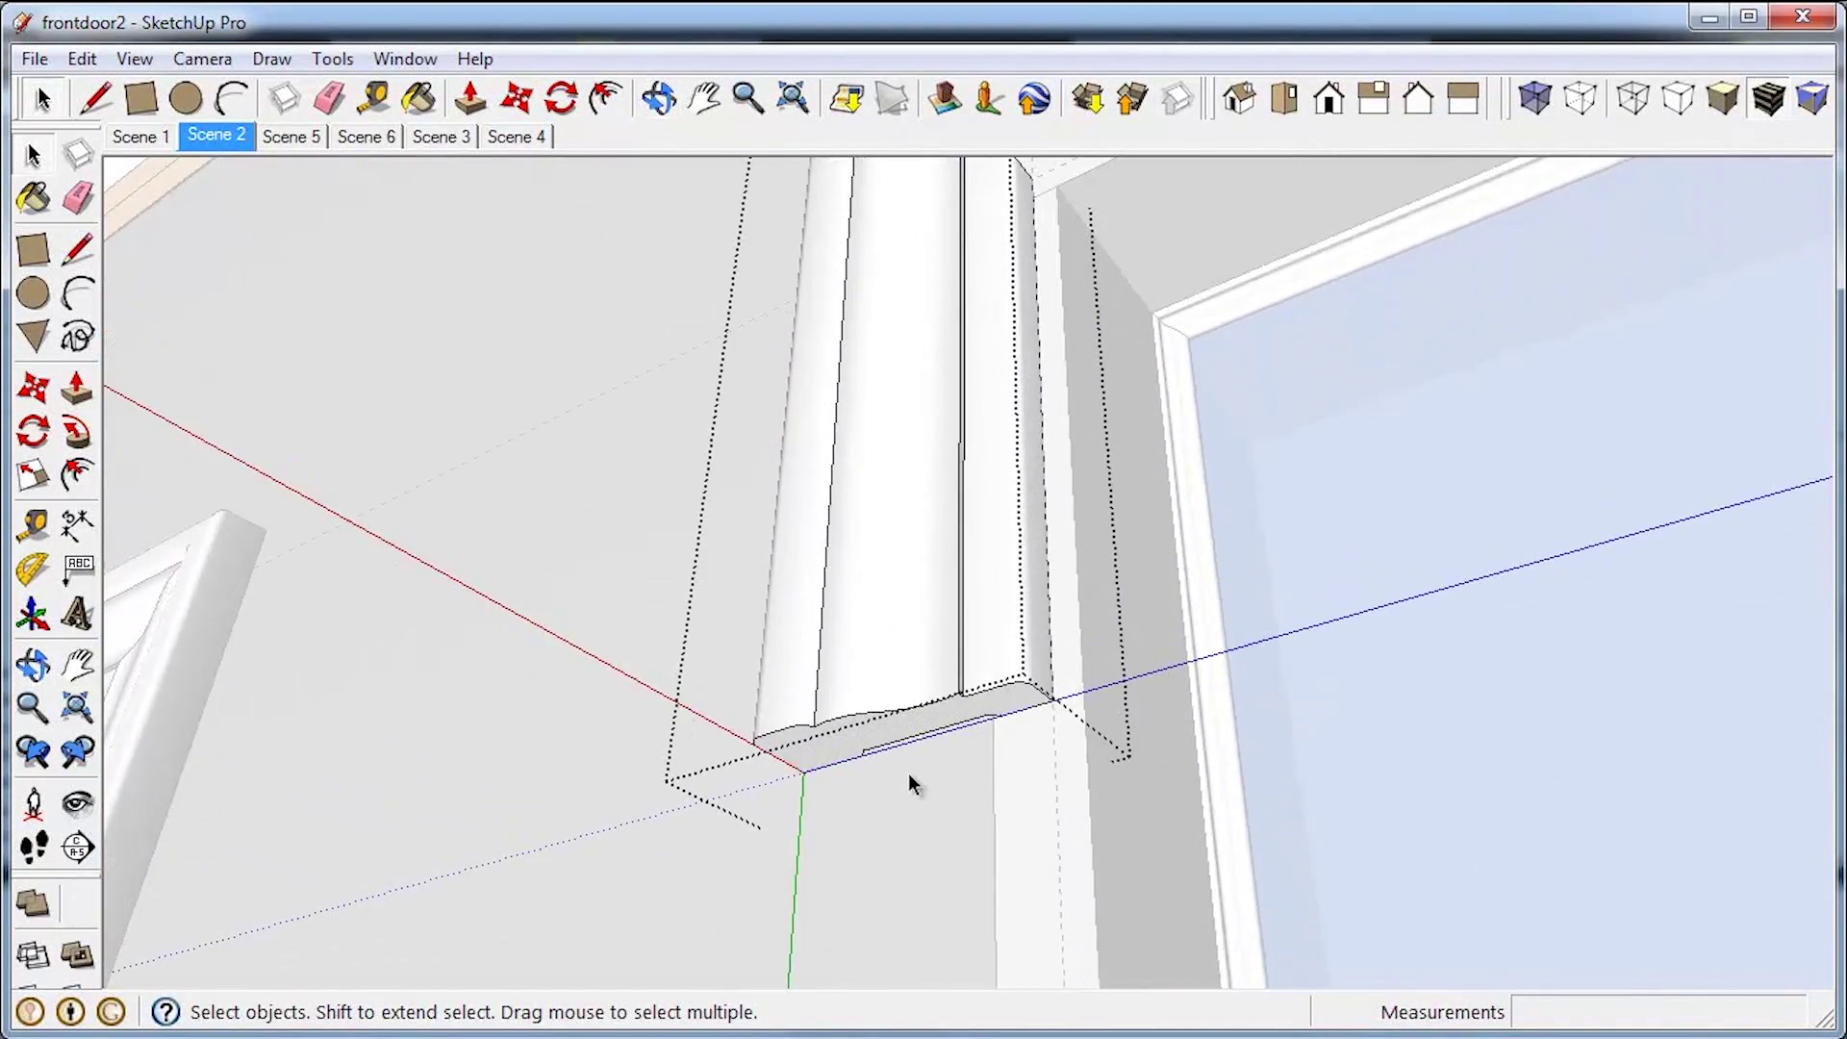
click(944, 717)
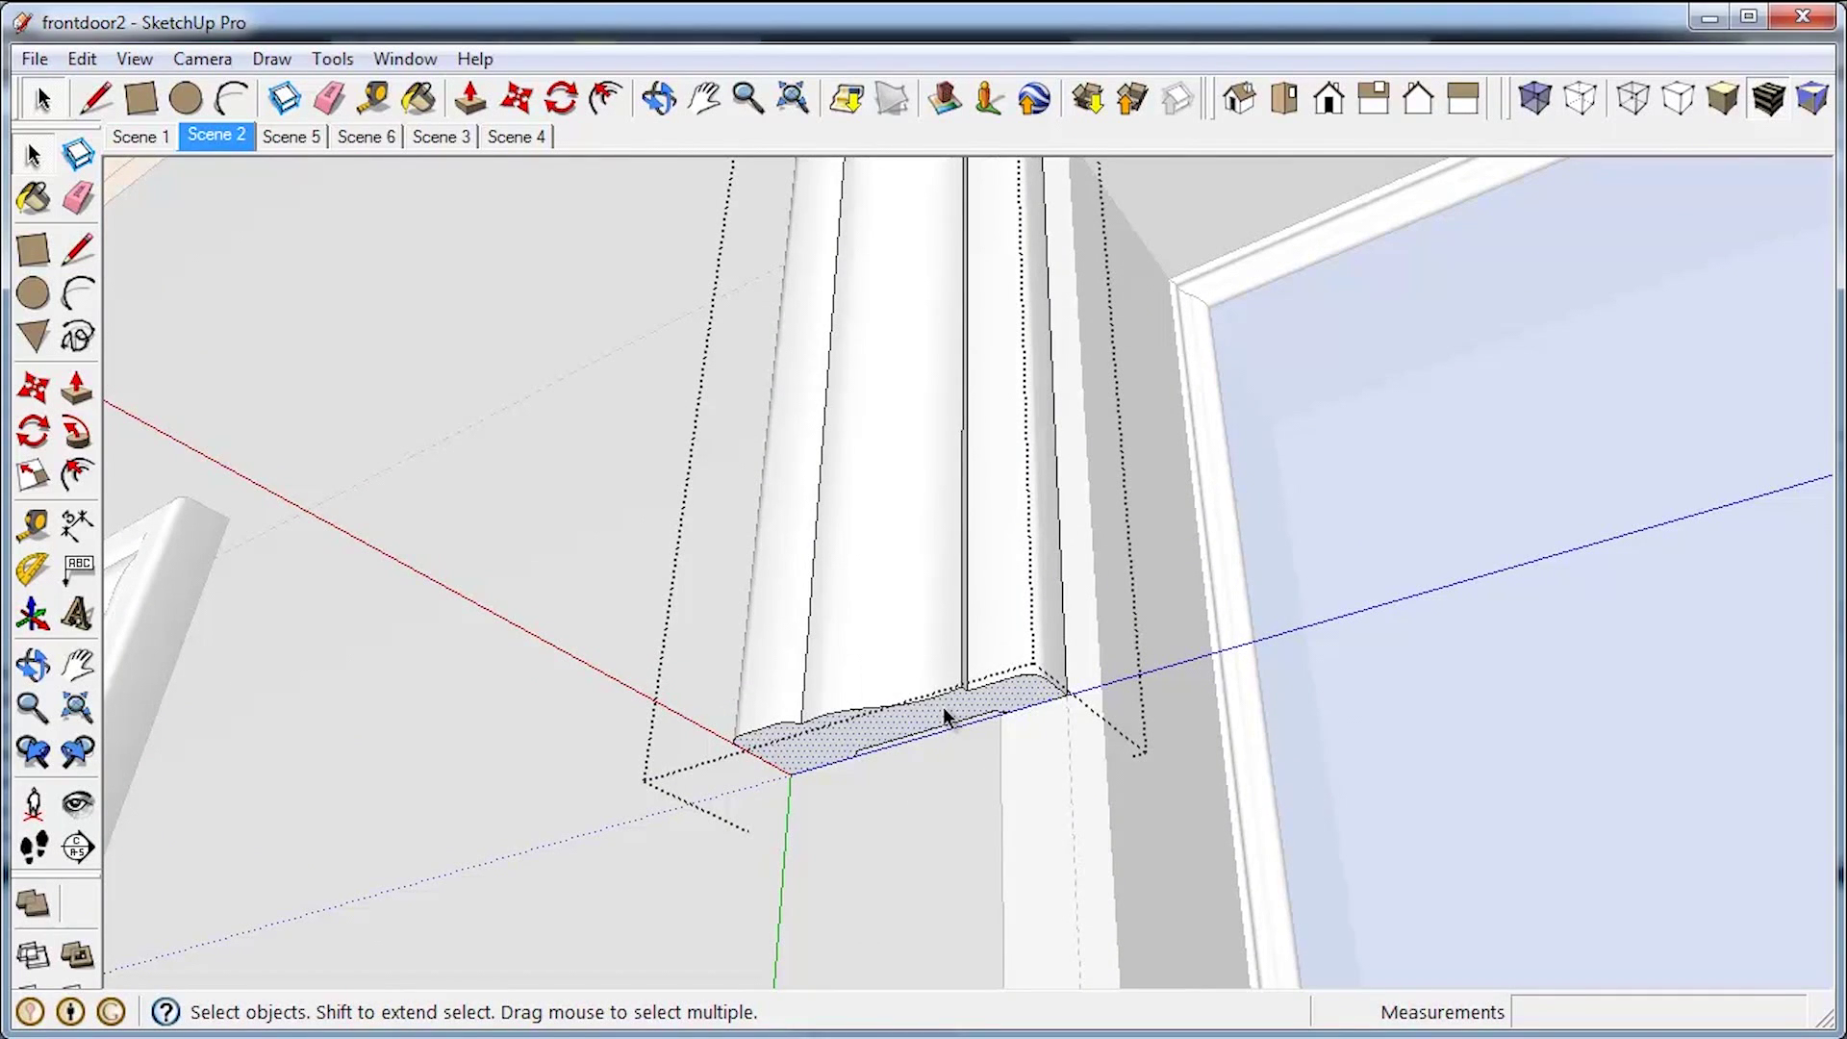
double_click(918, 741)
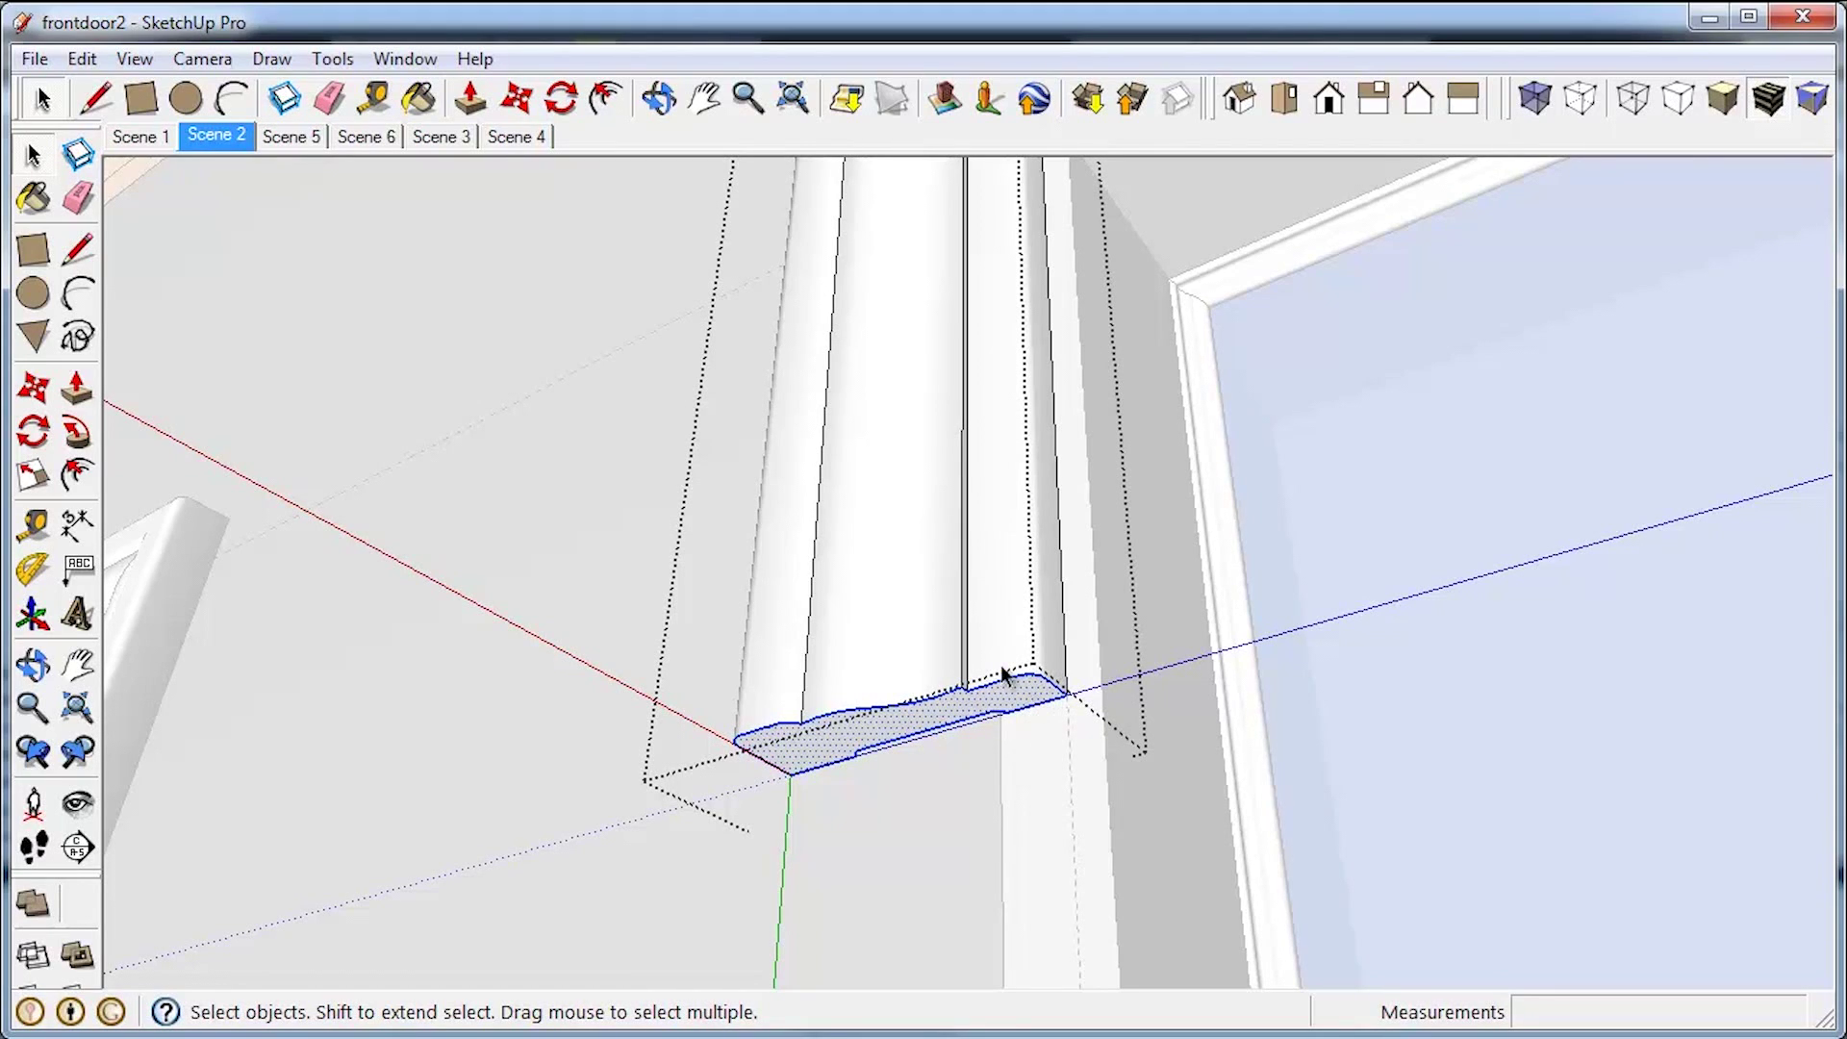
scroll(918, 738, down, 3)
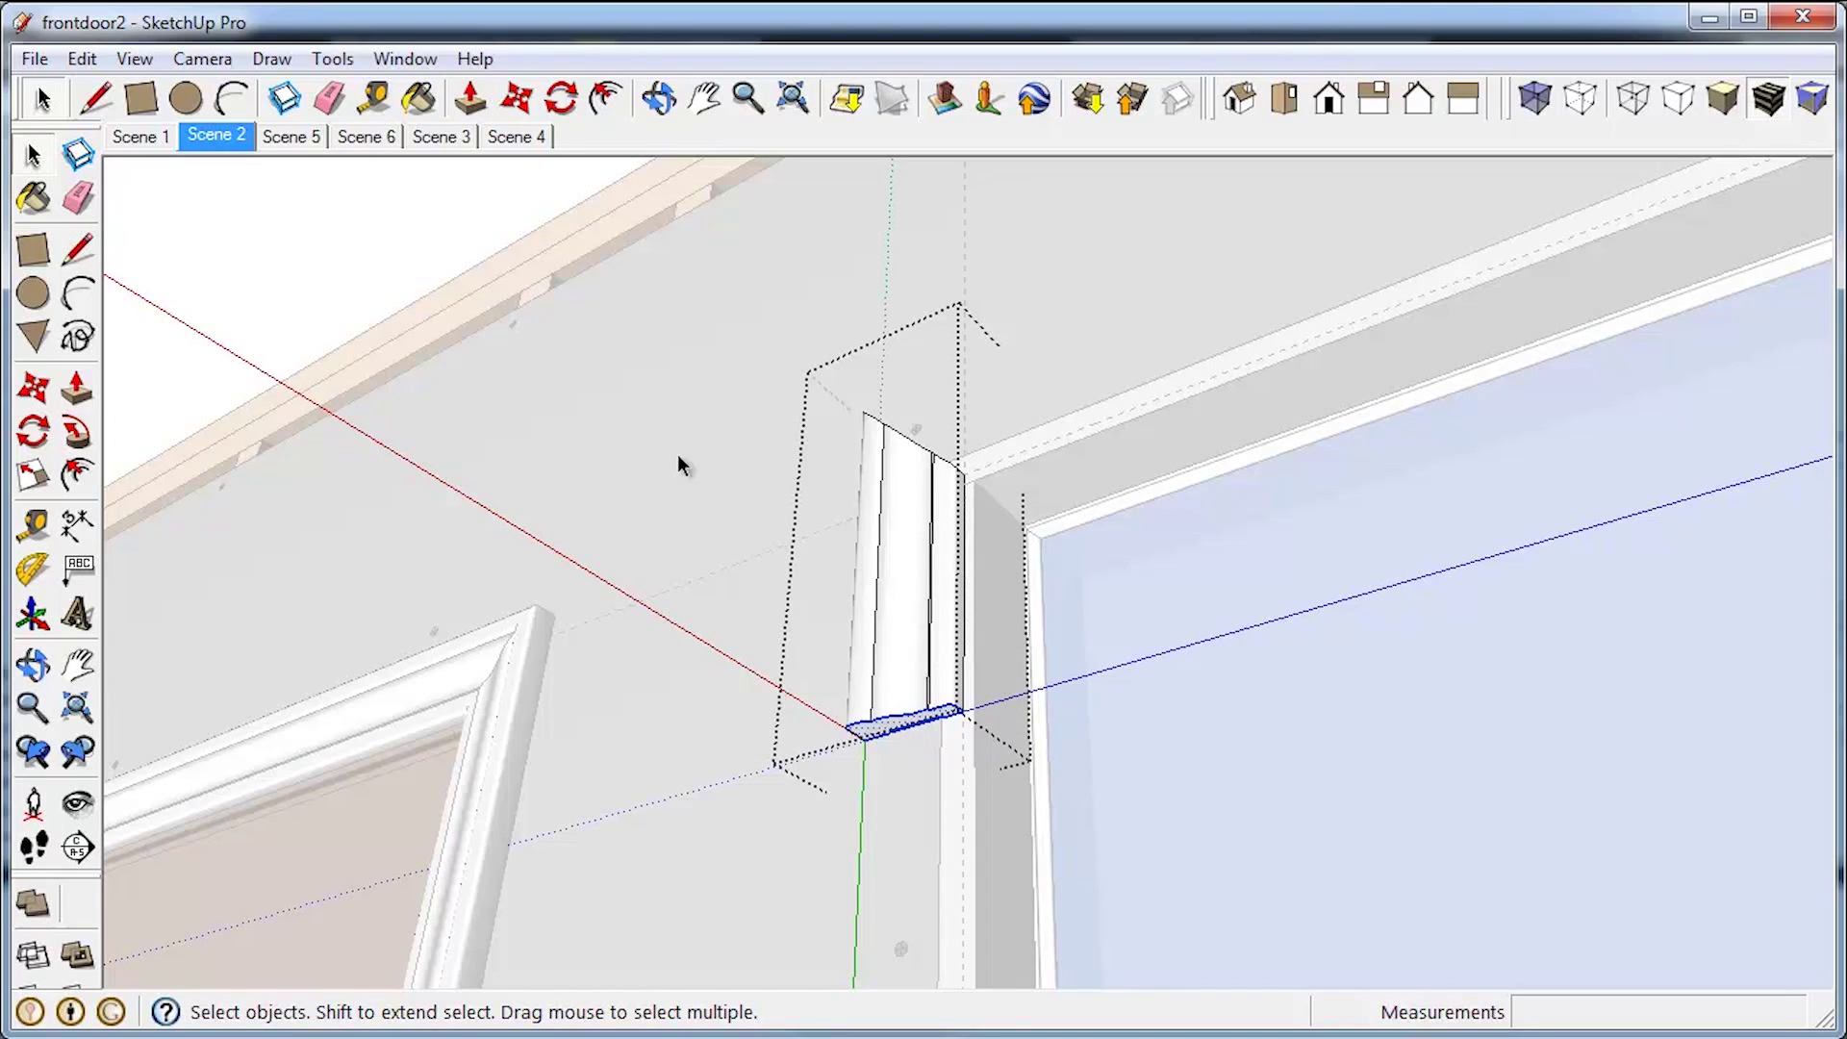
middle_drag(978, 724, 947, 743)
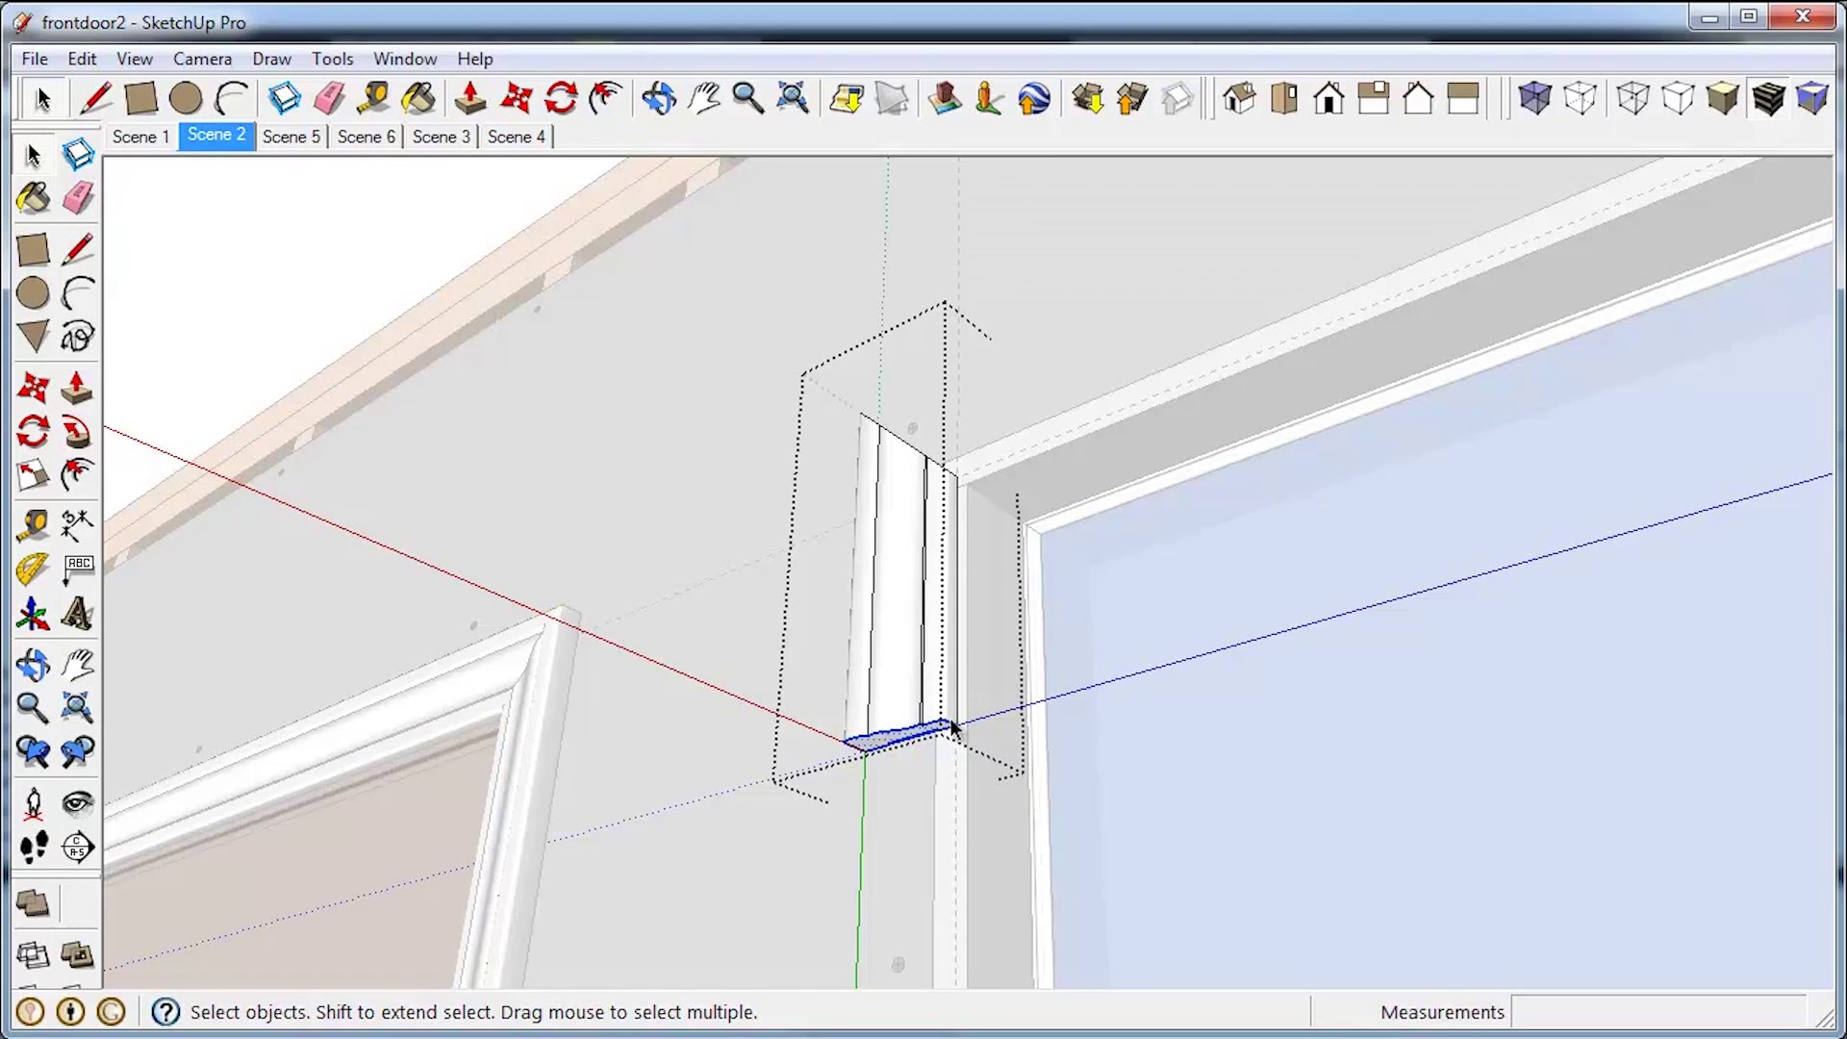
Step: Hide the rest of the model so that only the moulding being edited is displayed
key(i)
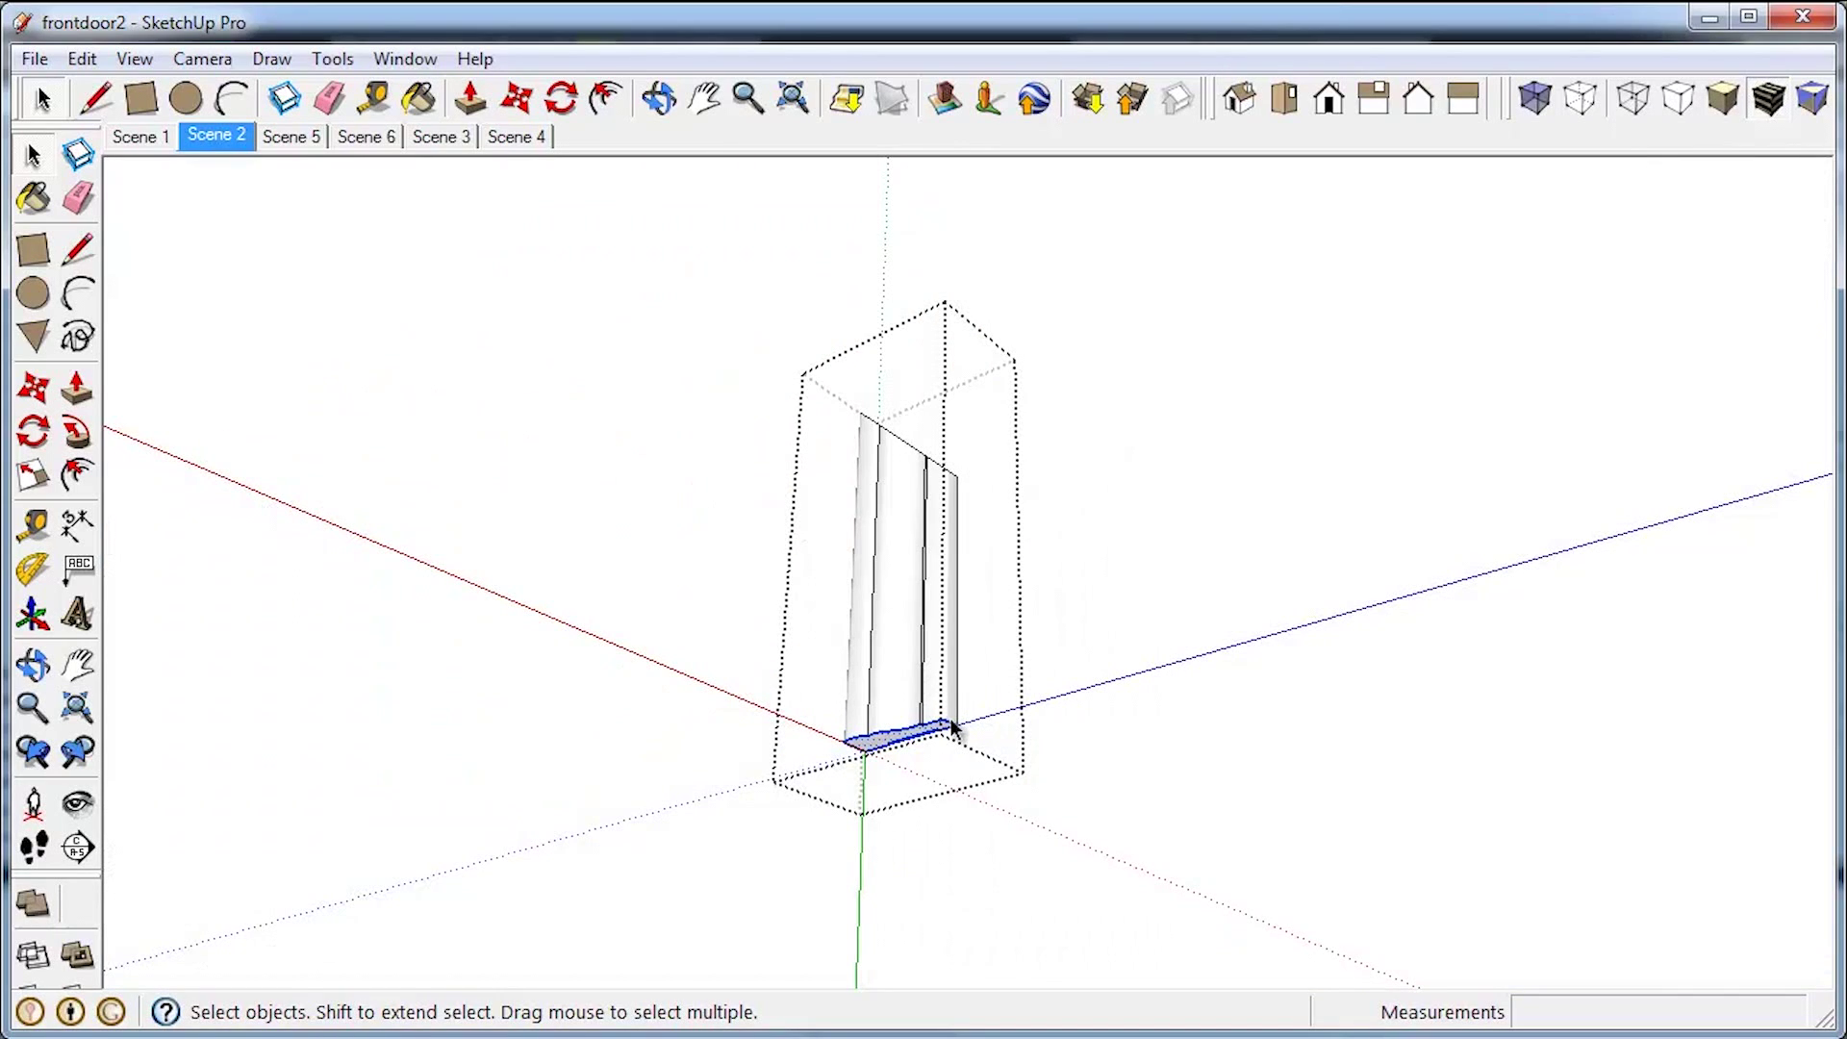
scroll(910, 492, down, 2)
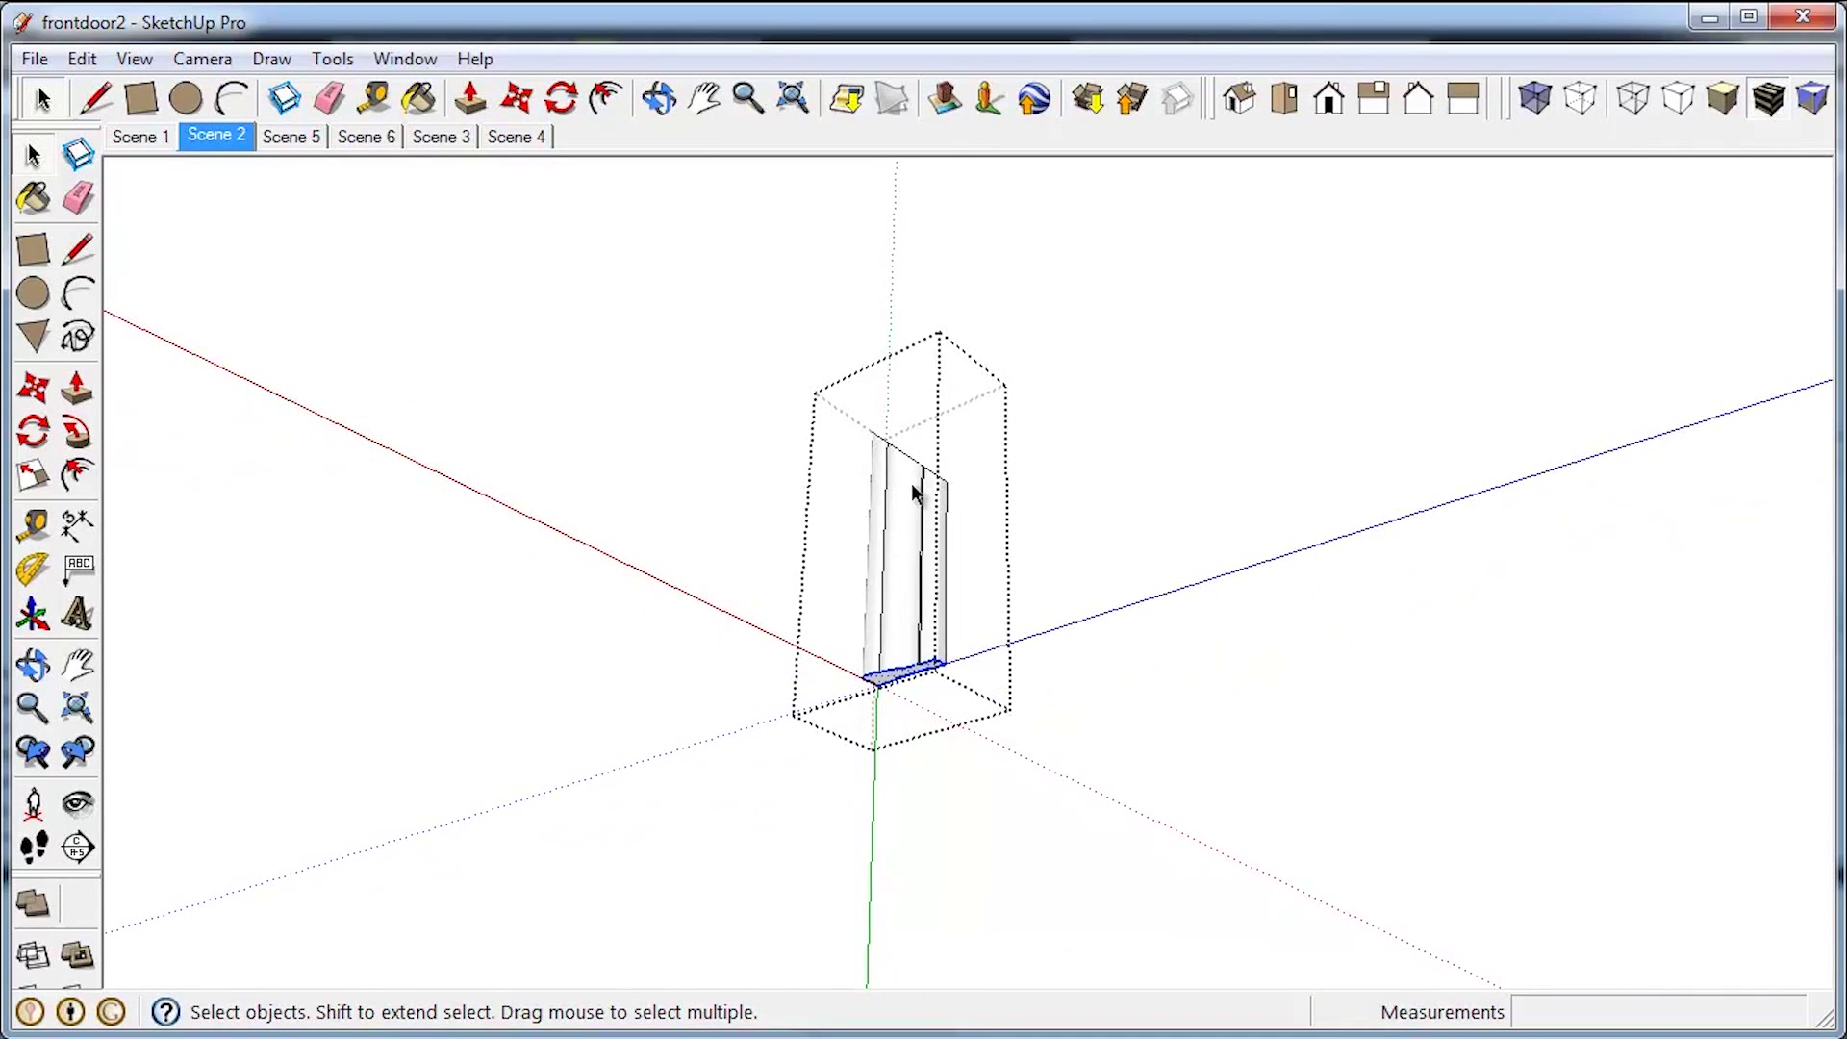
key(c)
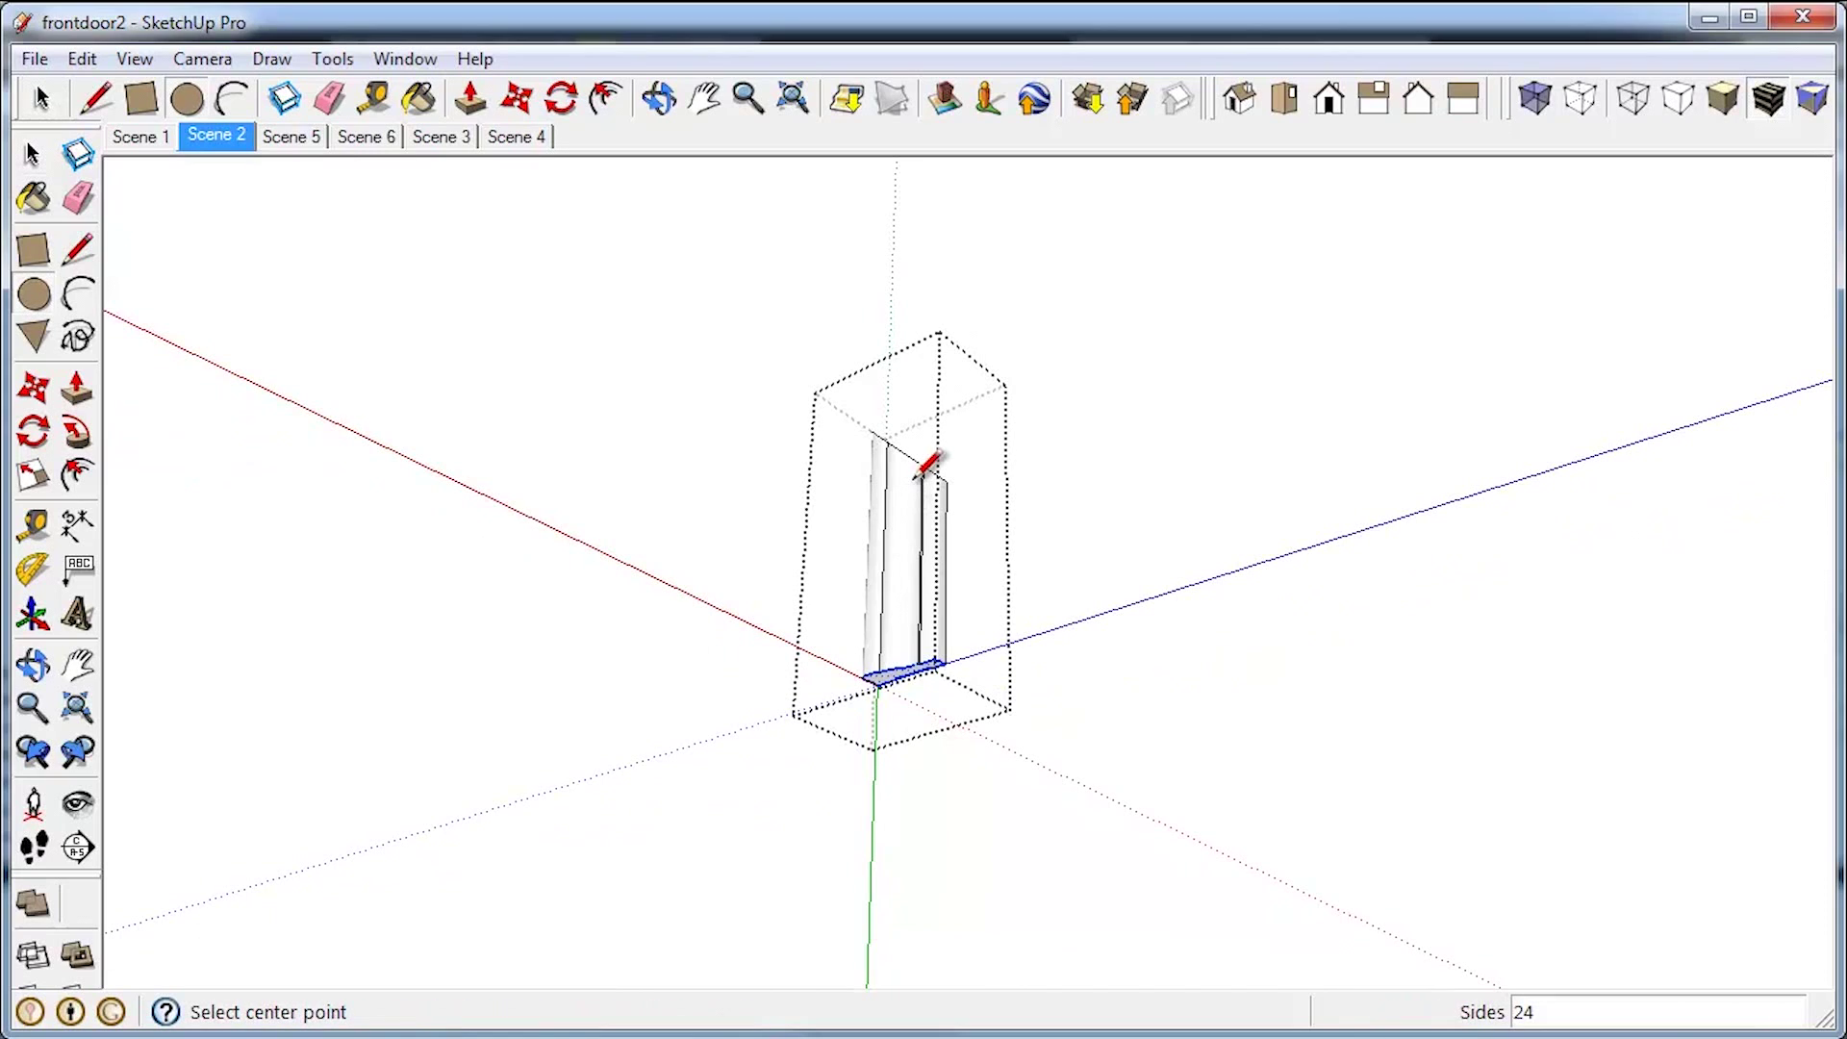
key(i)
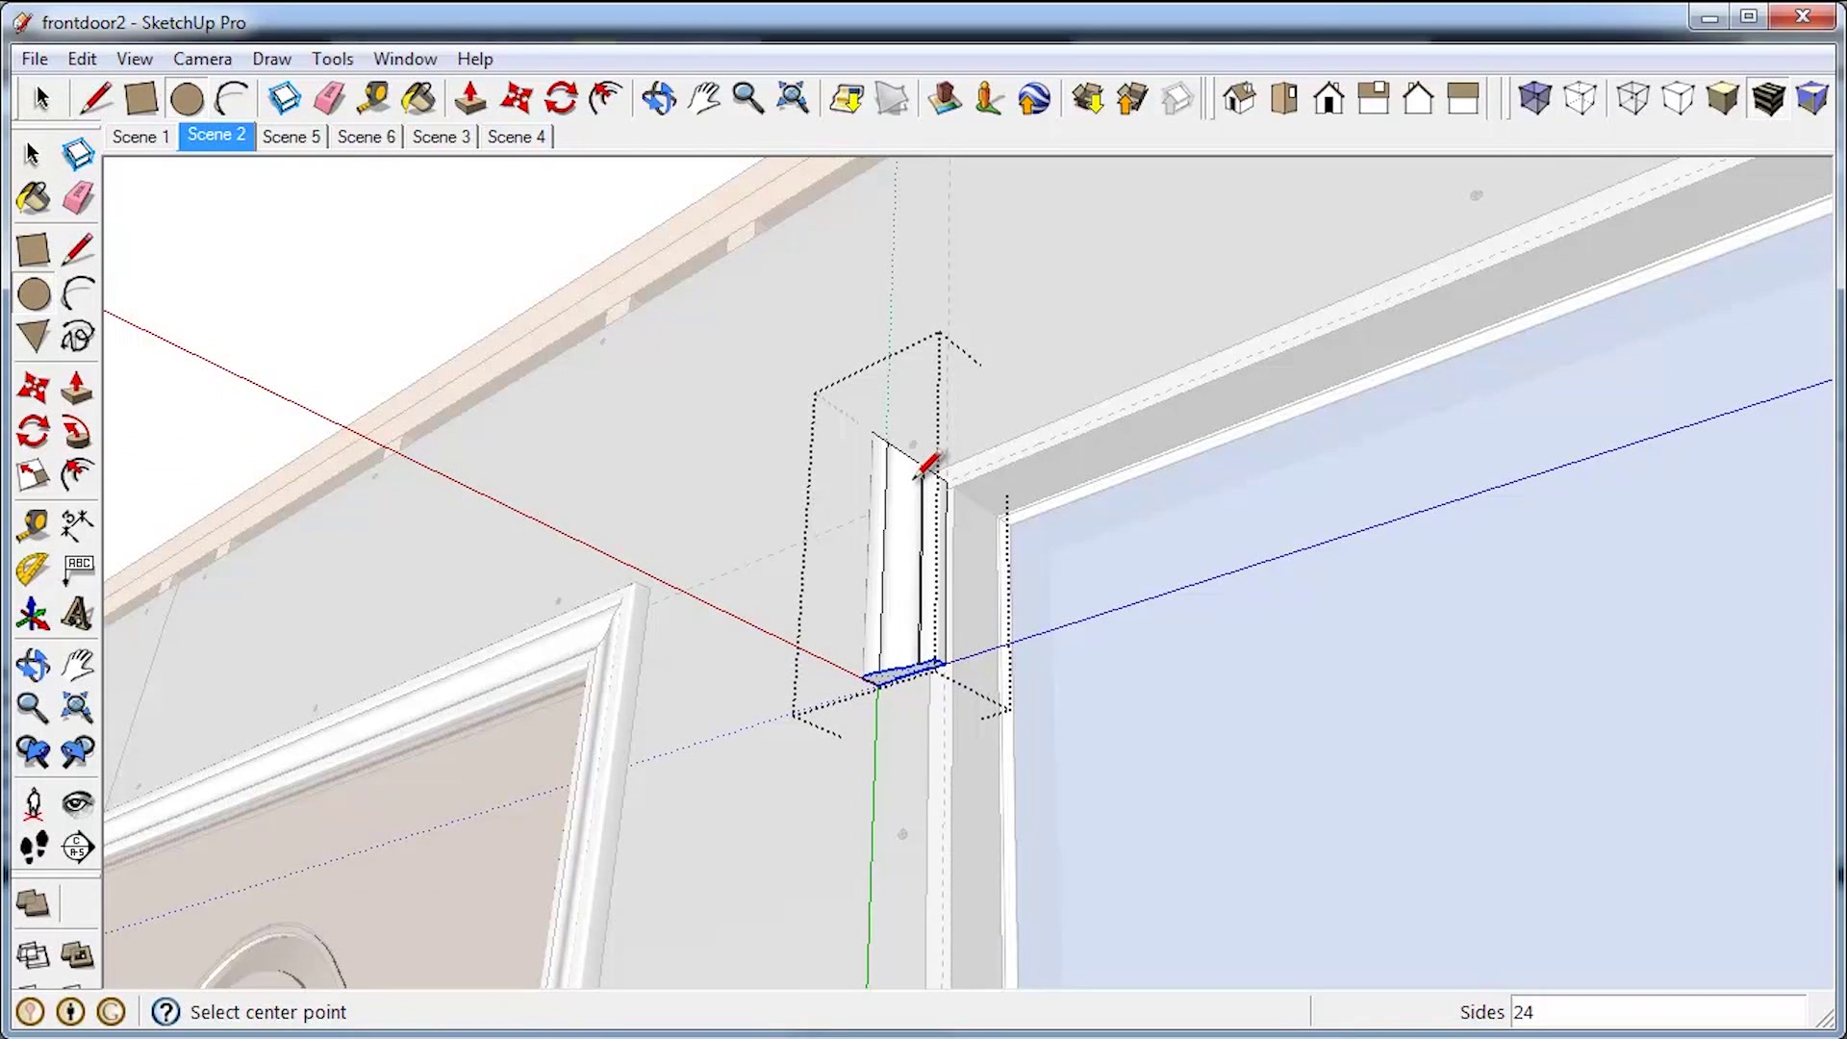
key(i)
key(i)
key(i)
middle_drag(916, 478, 415, 606)
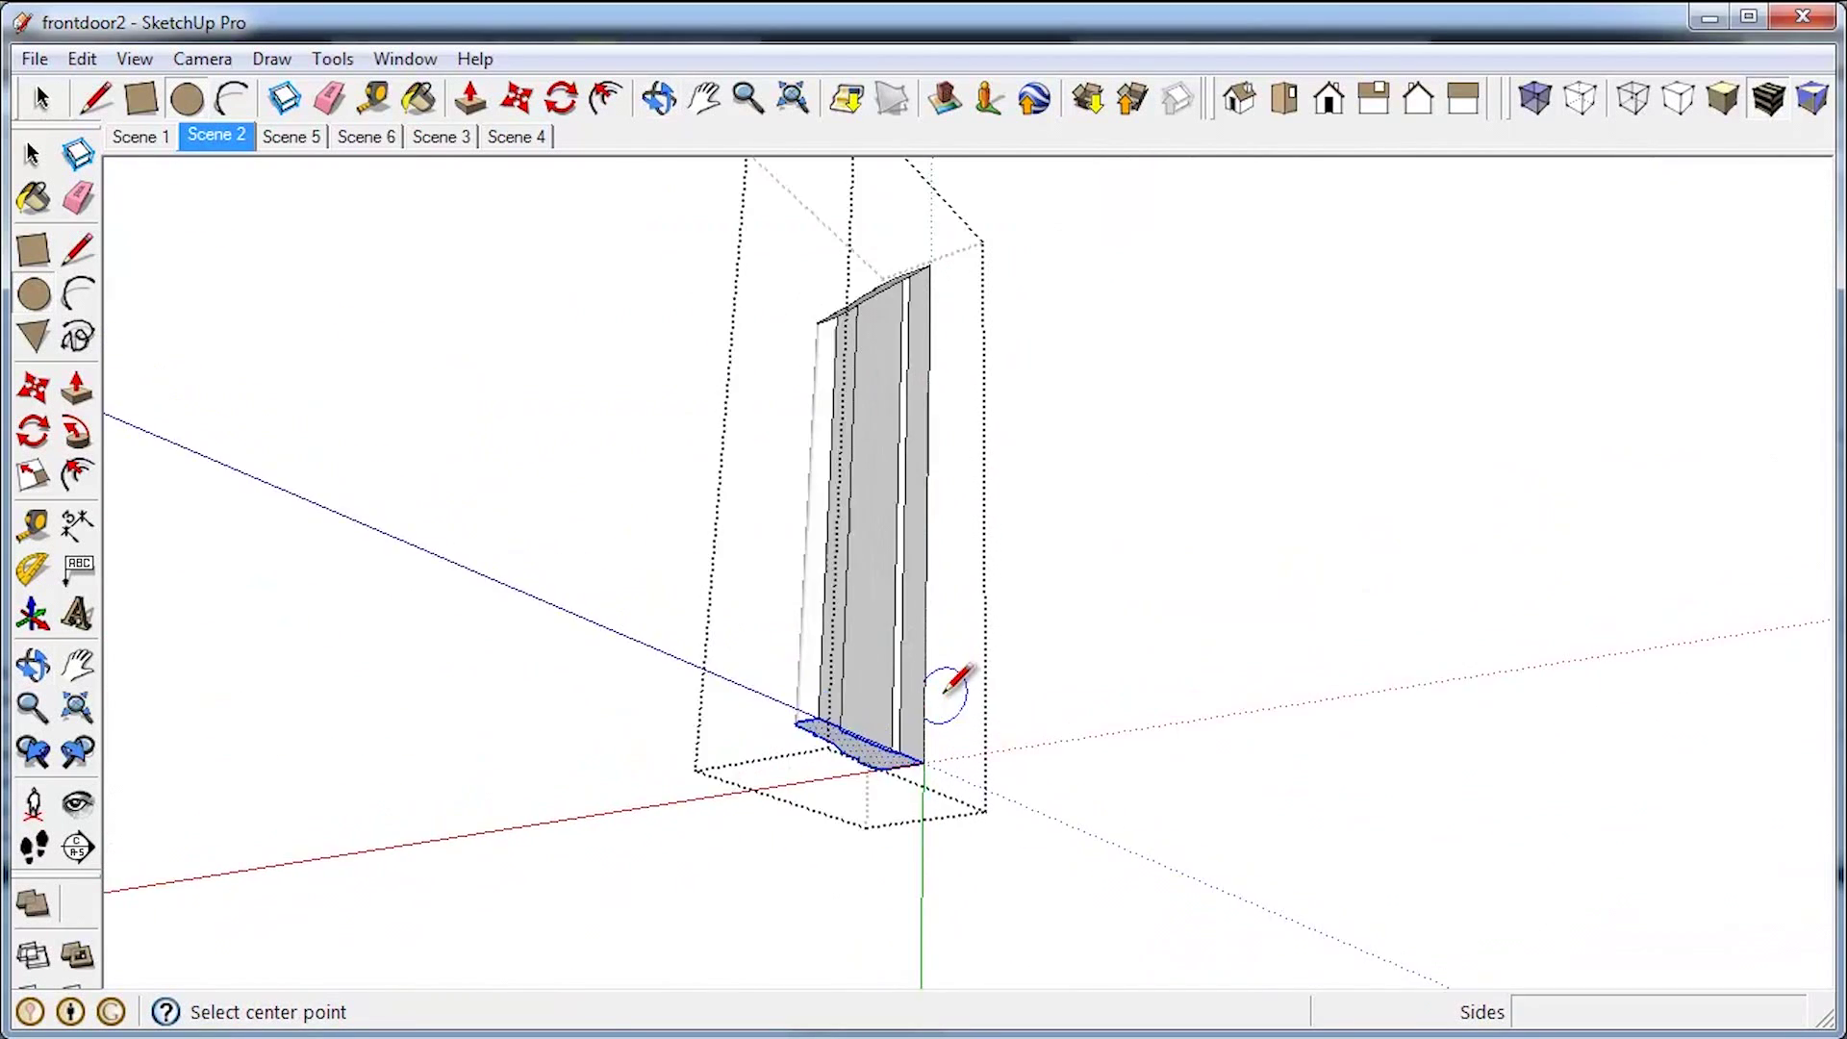
scroll(918, 760, up, 3)
middle_drag(931, 763, 438, 468)
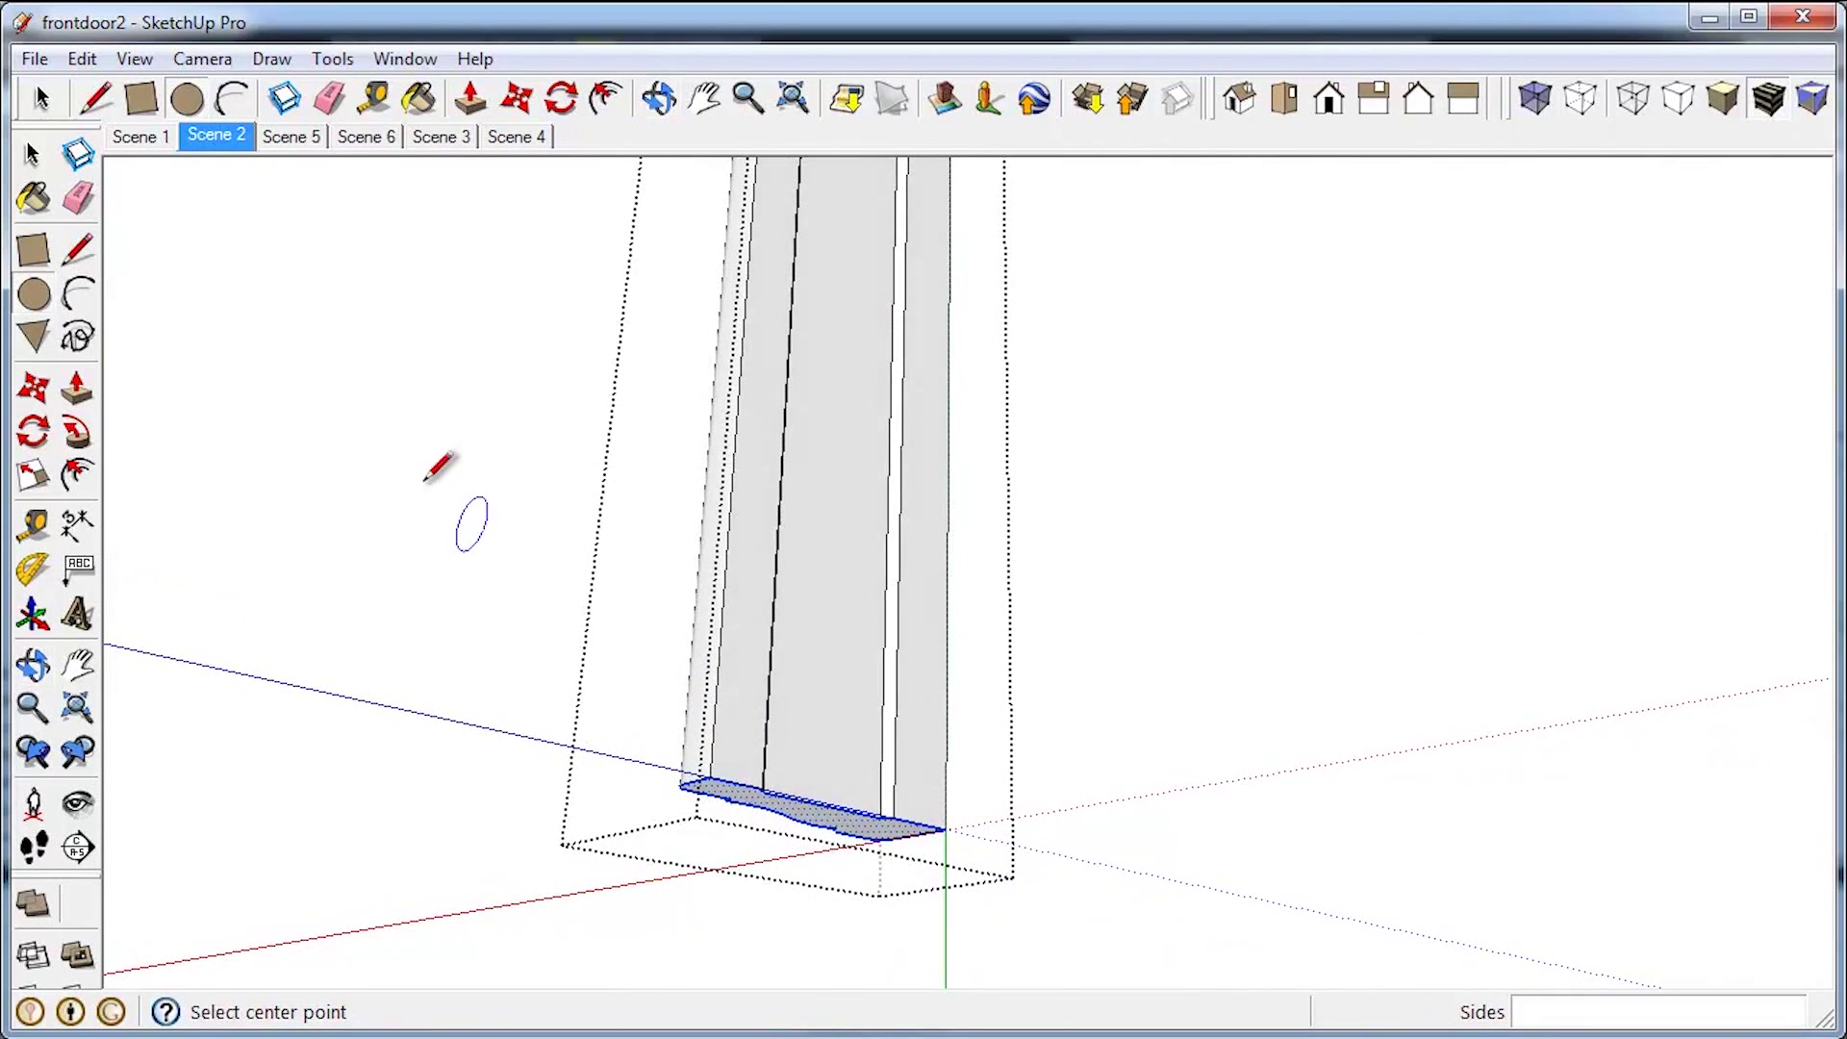
Step: Rotate a copy of the lower end profile about its inner back corner to the mitre angle, and scale it to the moulding's full width
click(33, 388)
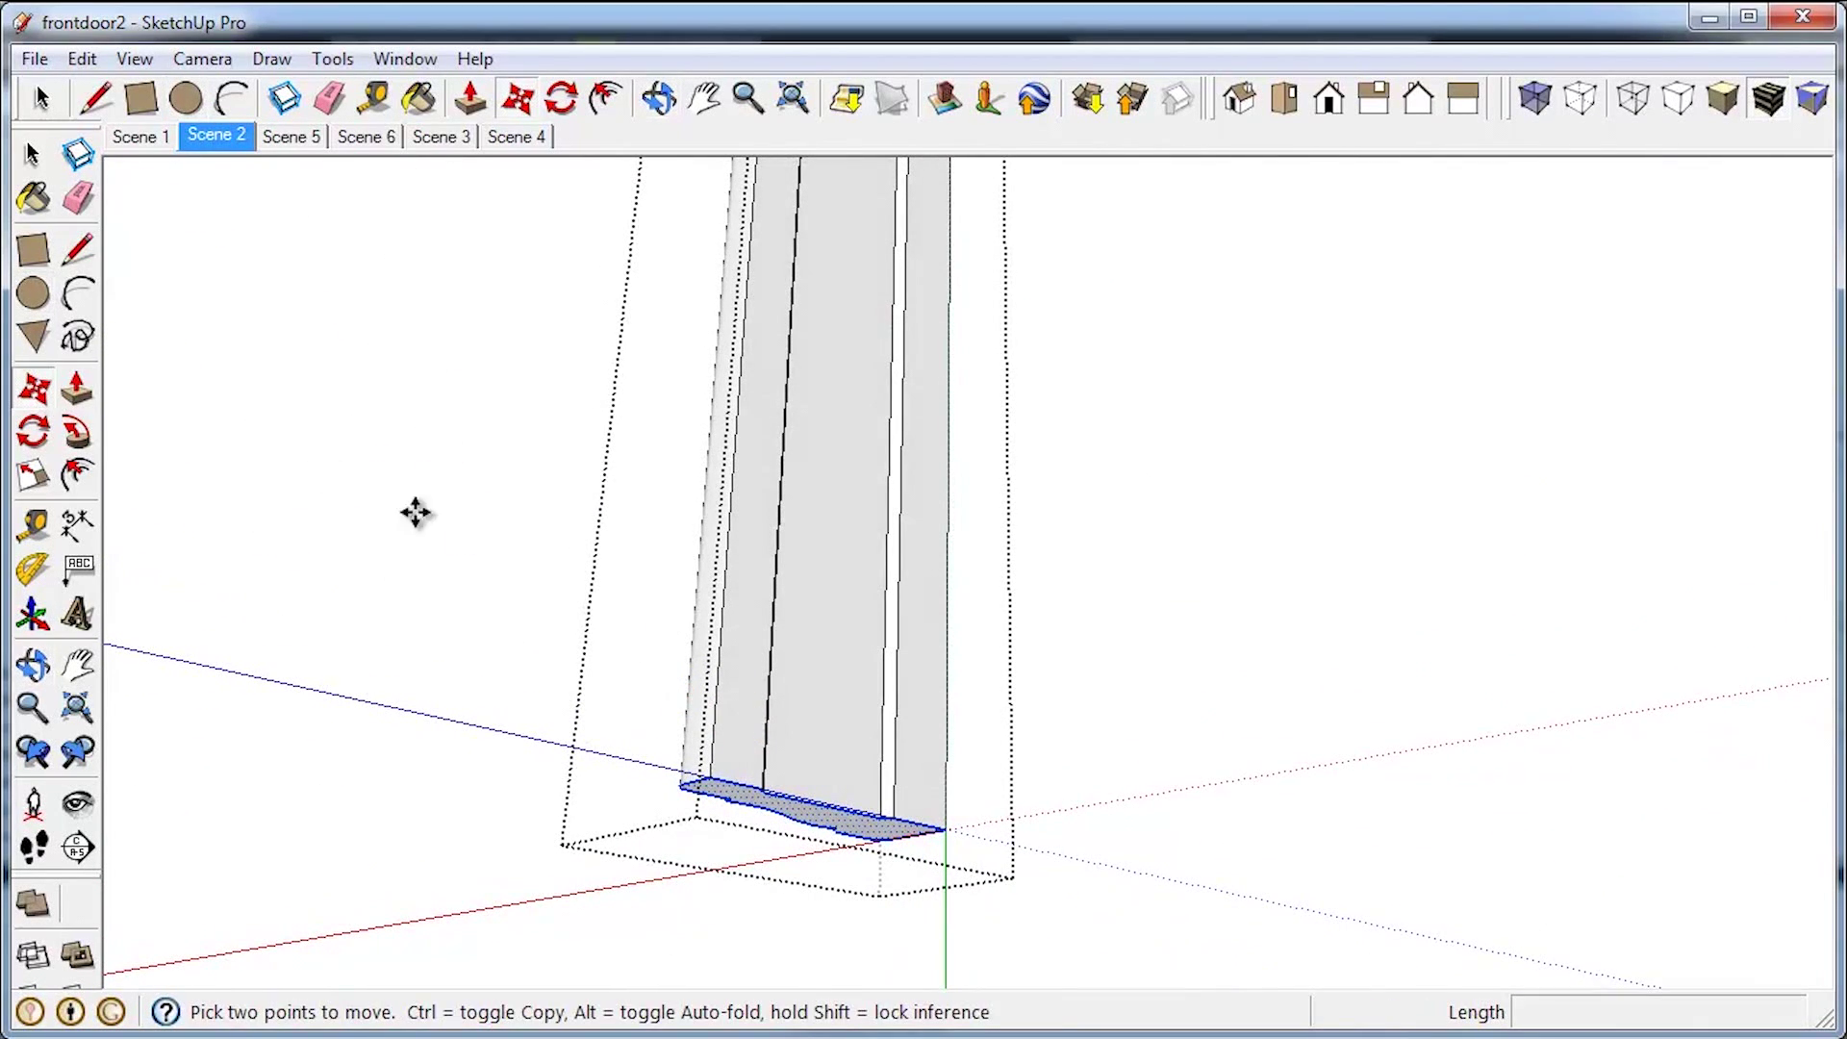
click(33, 434)
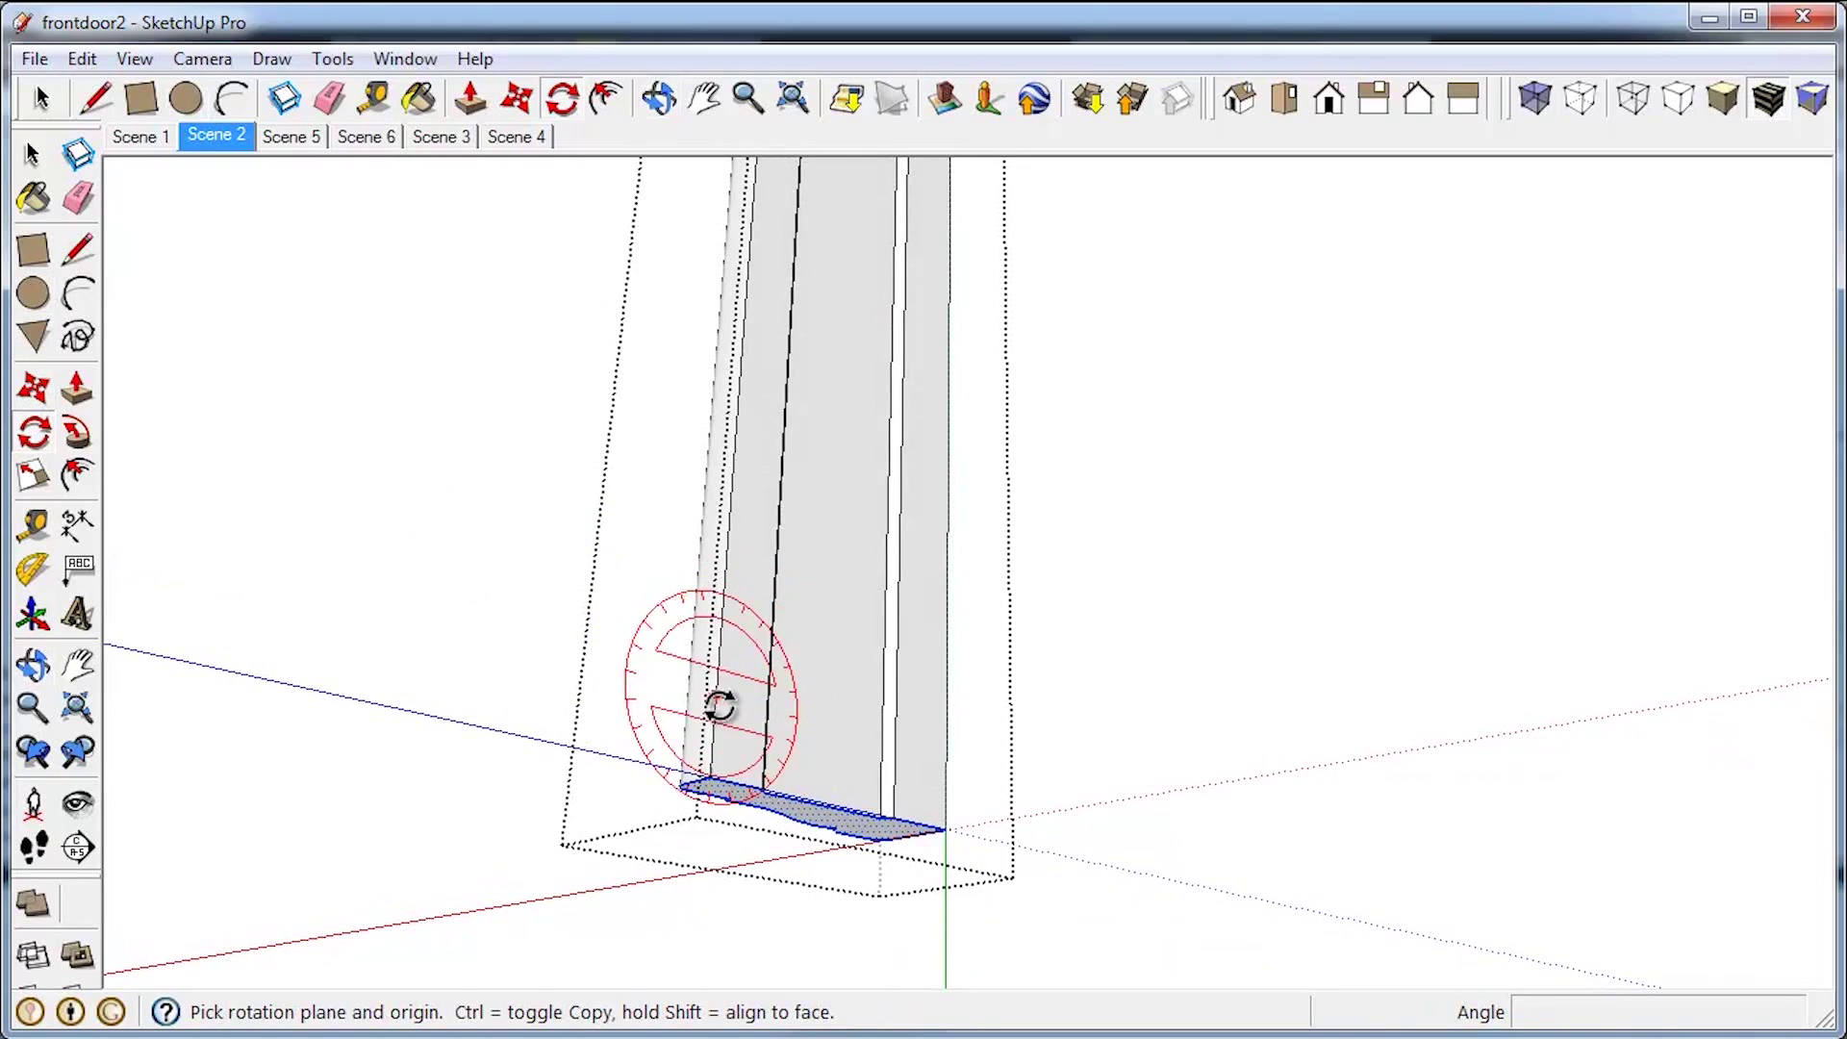
click(710, 776)
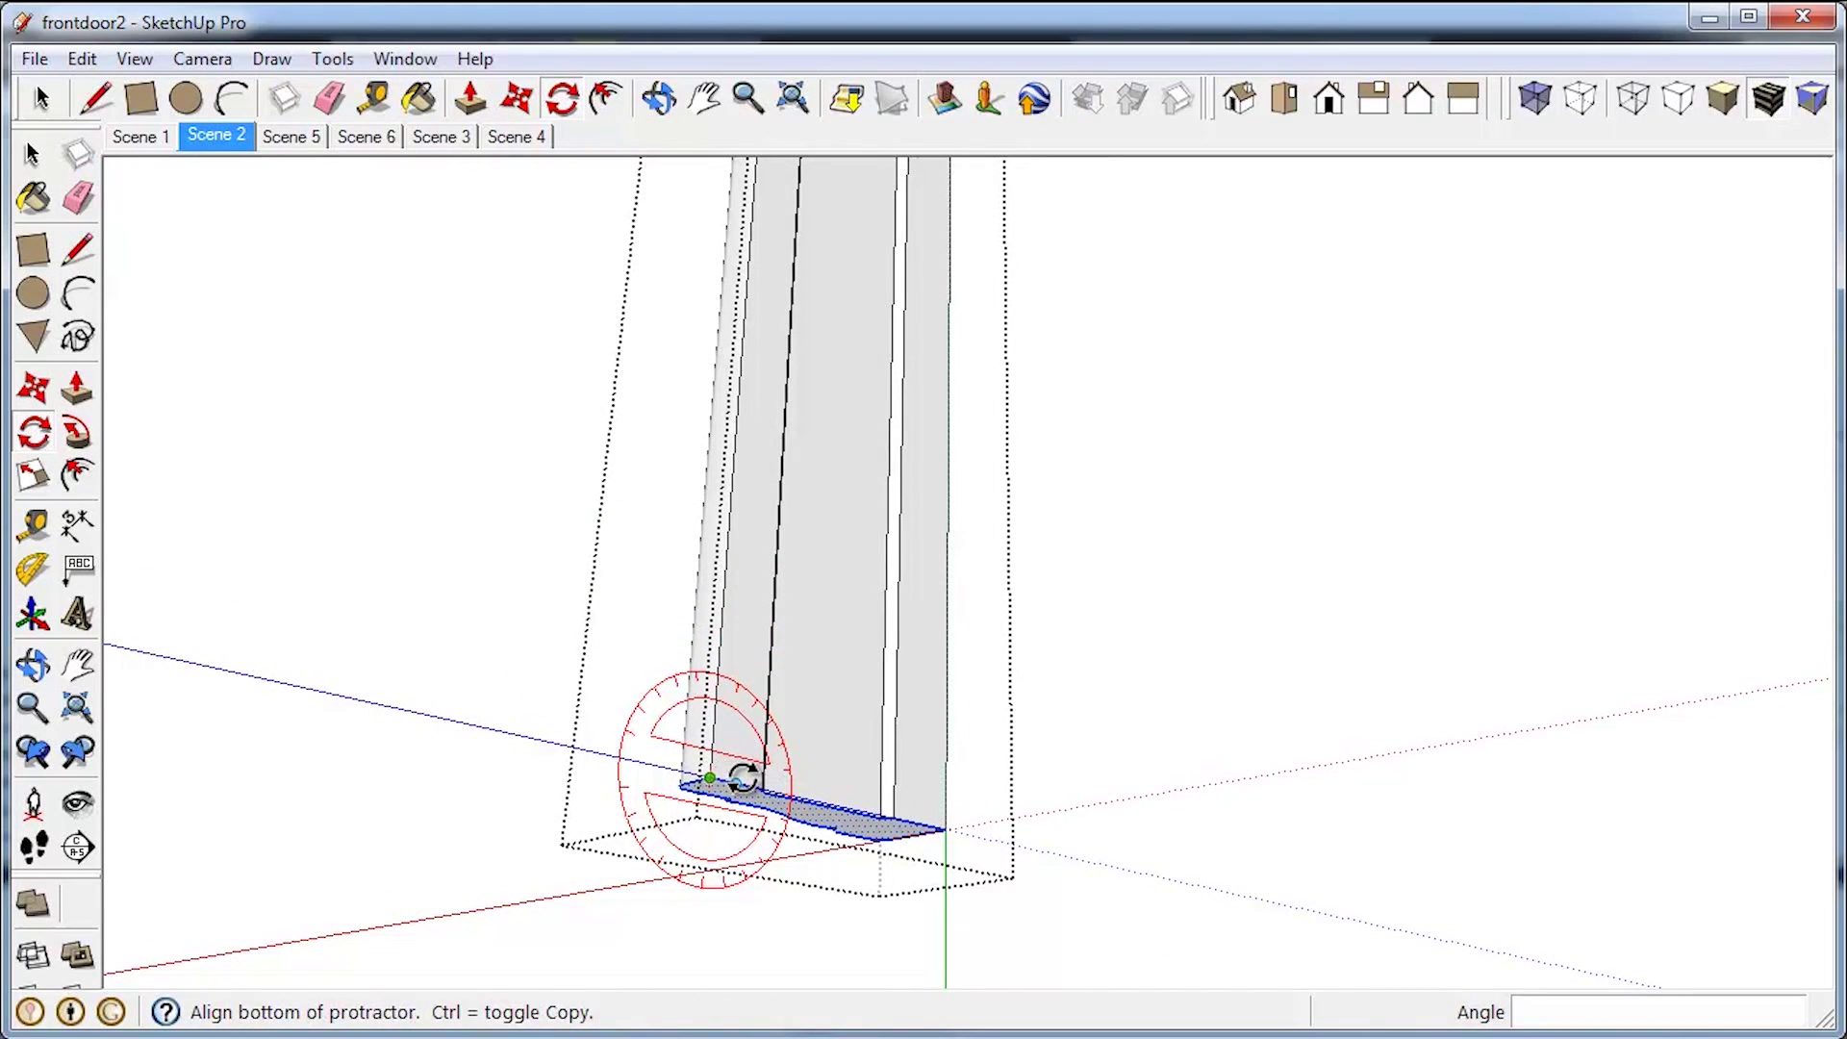
click(743, 801)
key(ctrl)
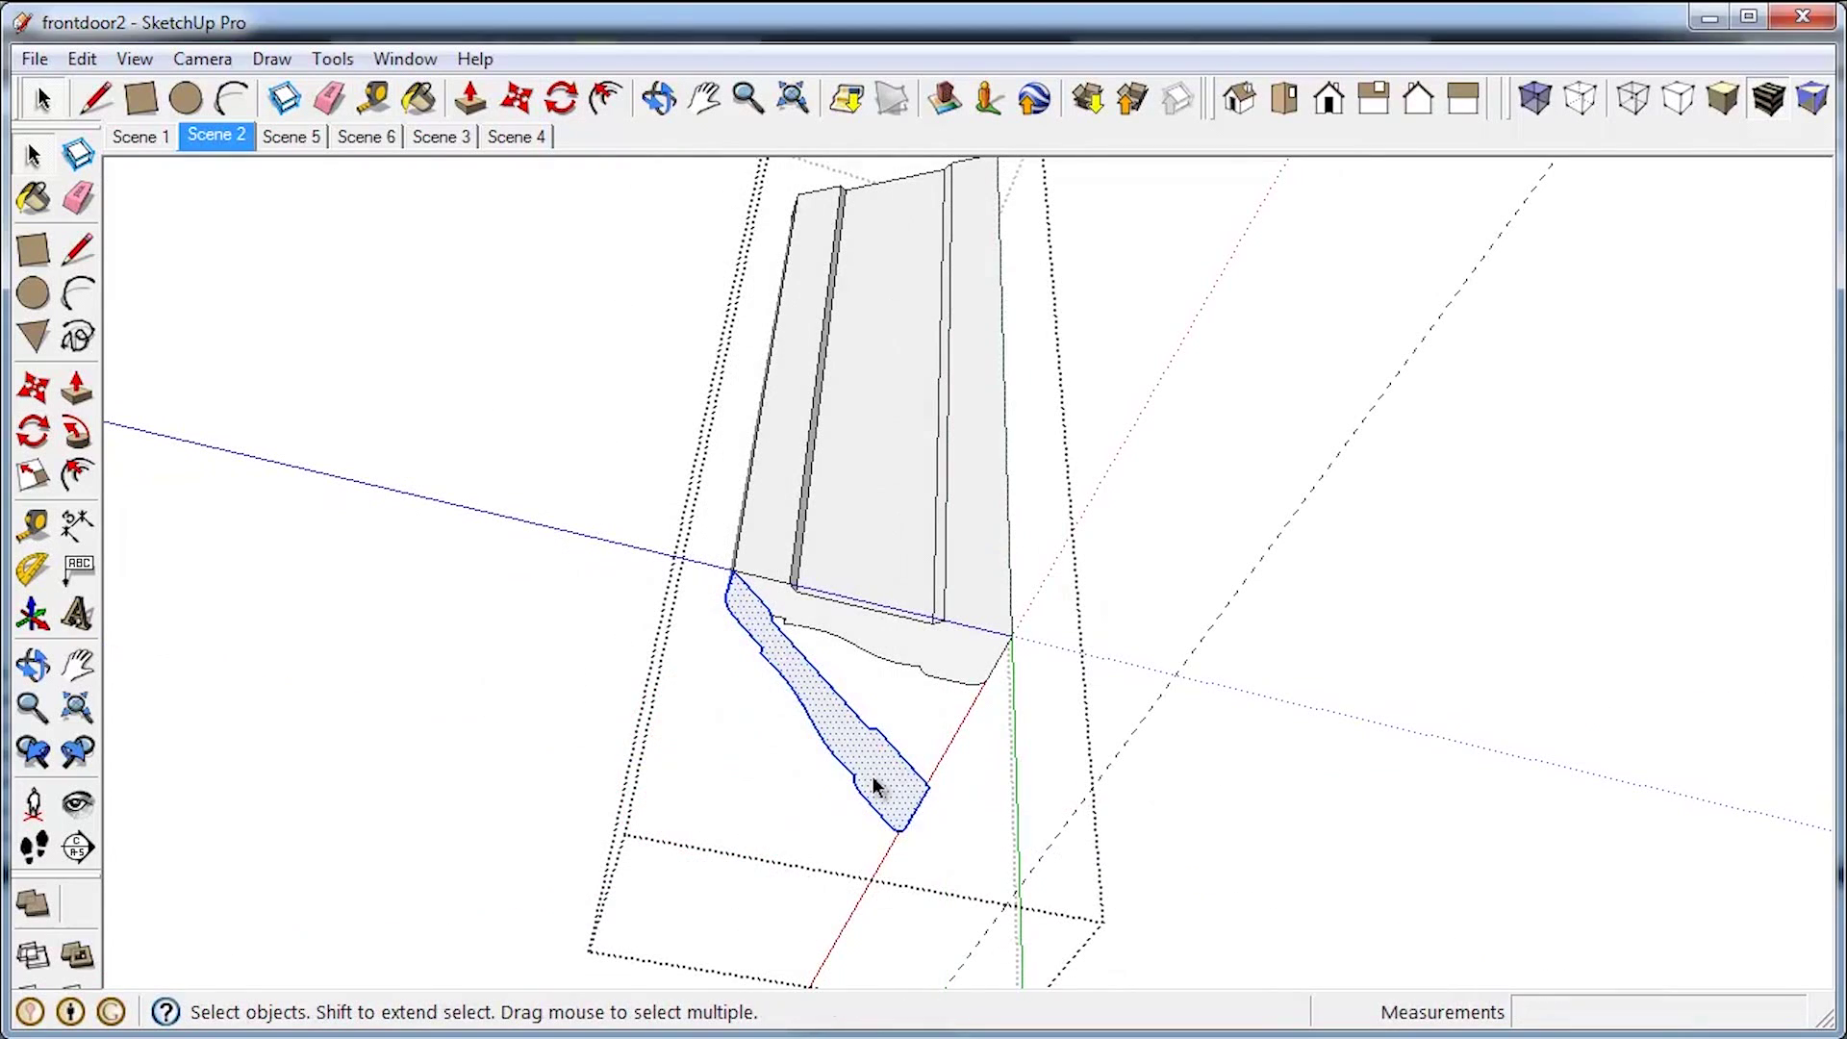
key(s)
drag(904, 823, 1010, 899)
Step: Push/Pull the lower end face down to the outer end of the angled profile and erase the waste below the mitre
key(p)
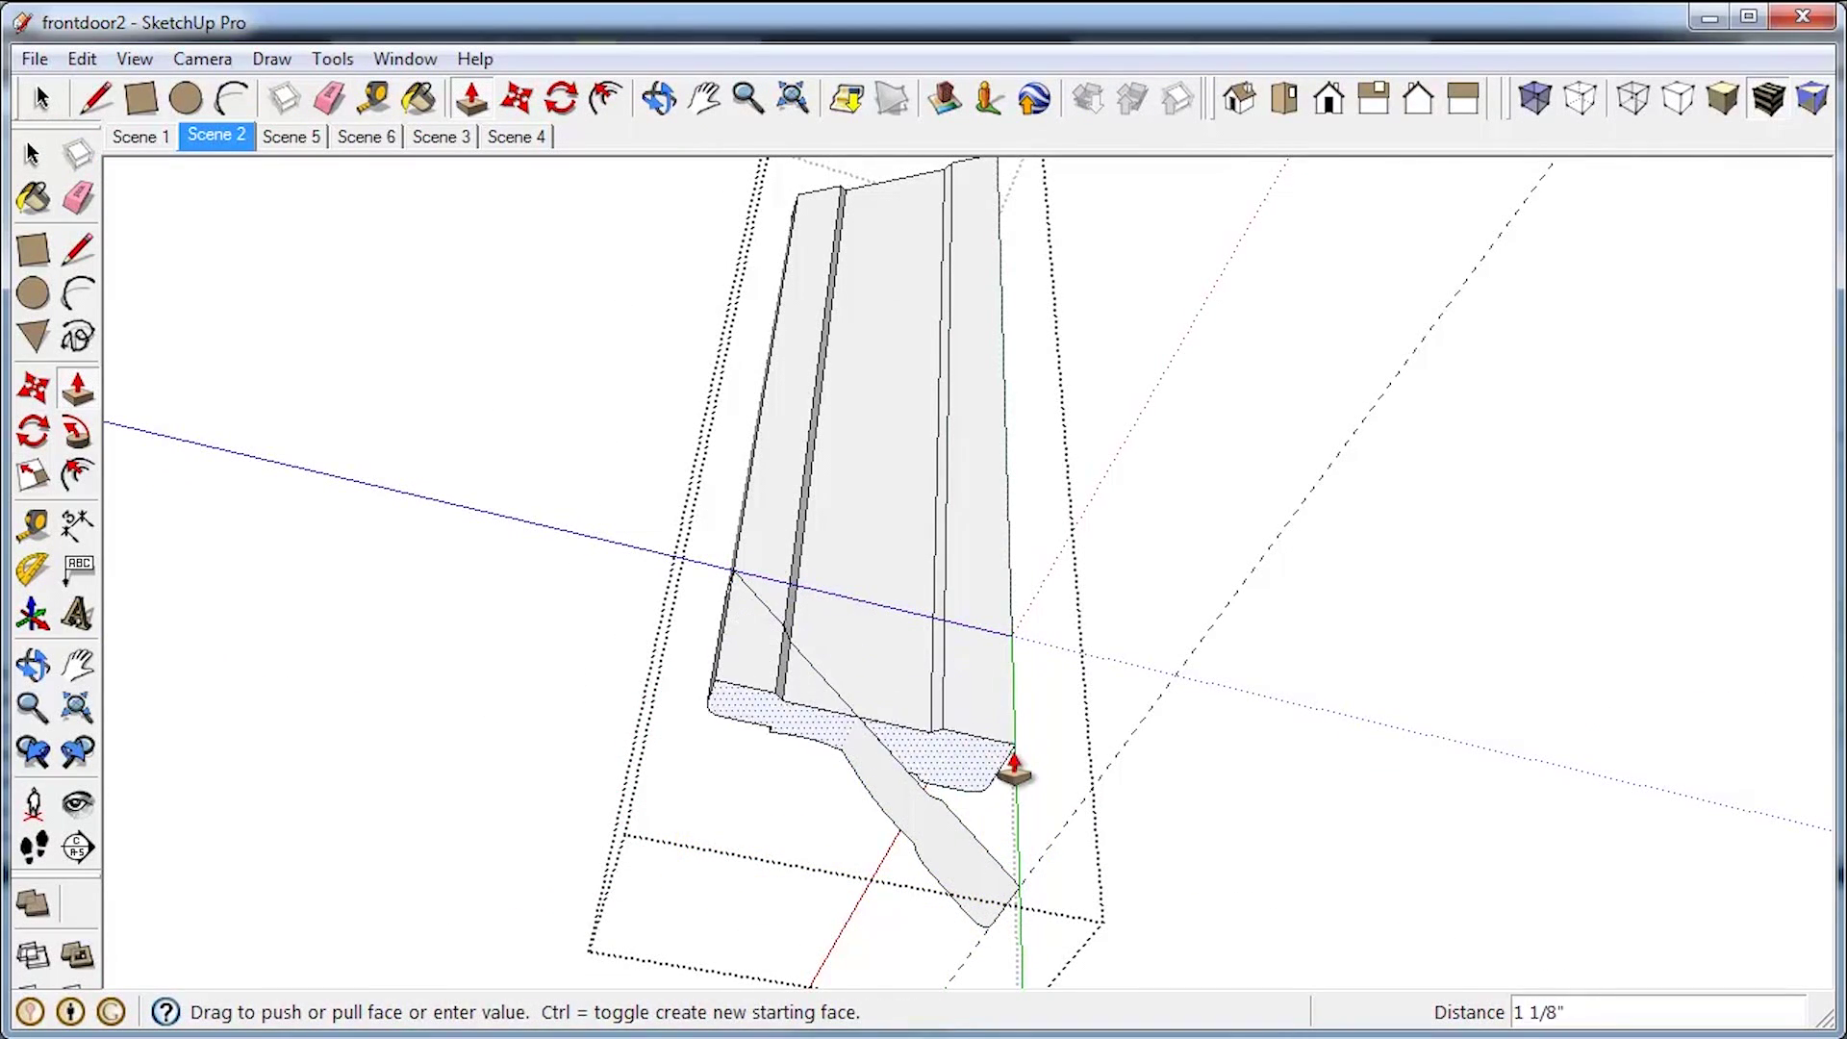
drag(1014, 770, 1007, 879)
drag(1006, 878, 1007, 880)
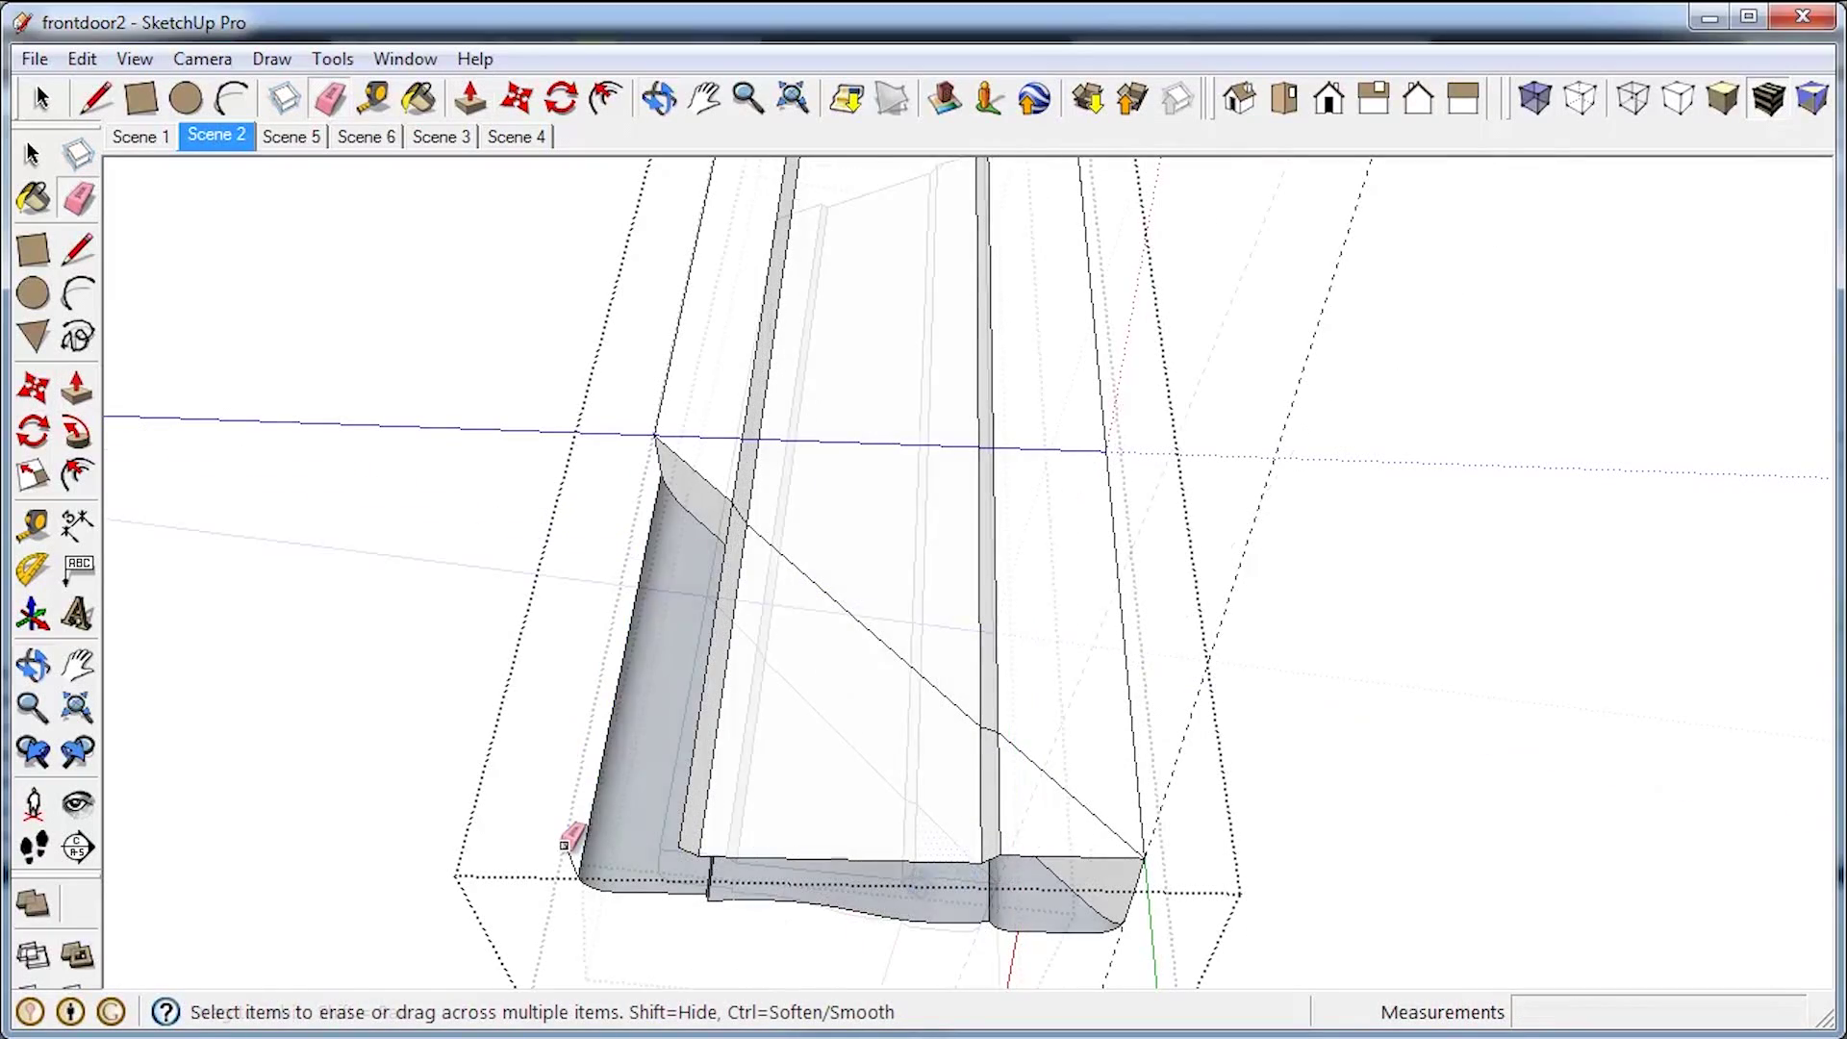
mouse_move(567, 839)
mouse_down()
mouse_move(586, 808)
mouse_move(610, 875)
mouse_up()
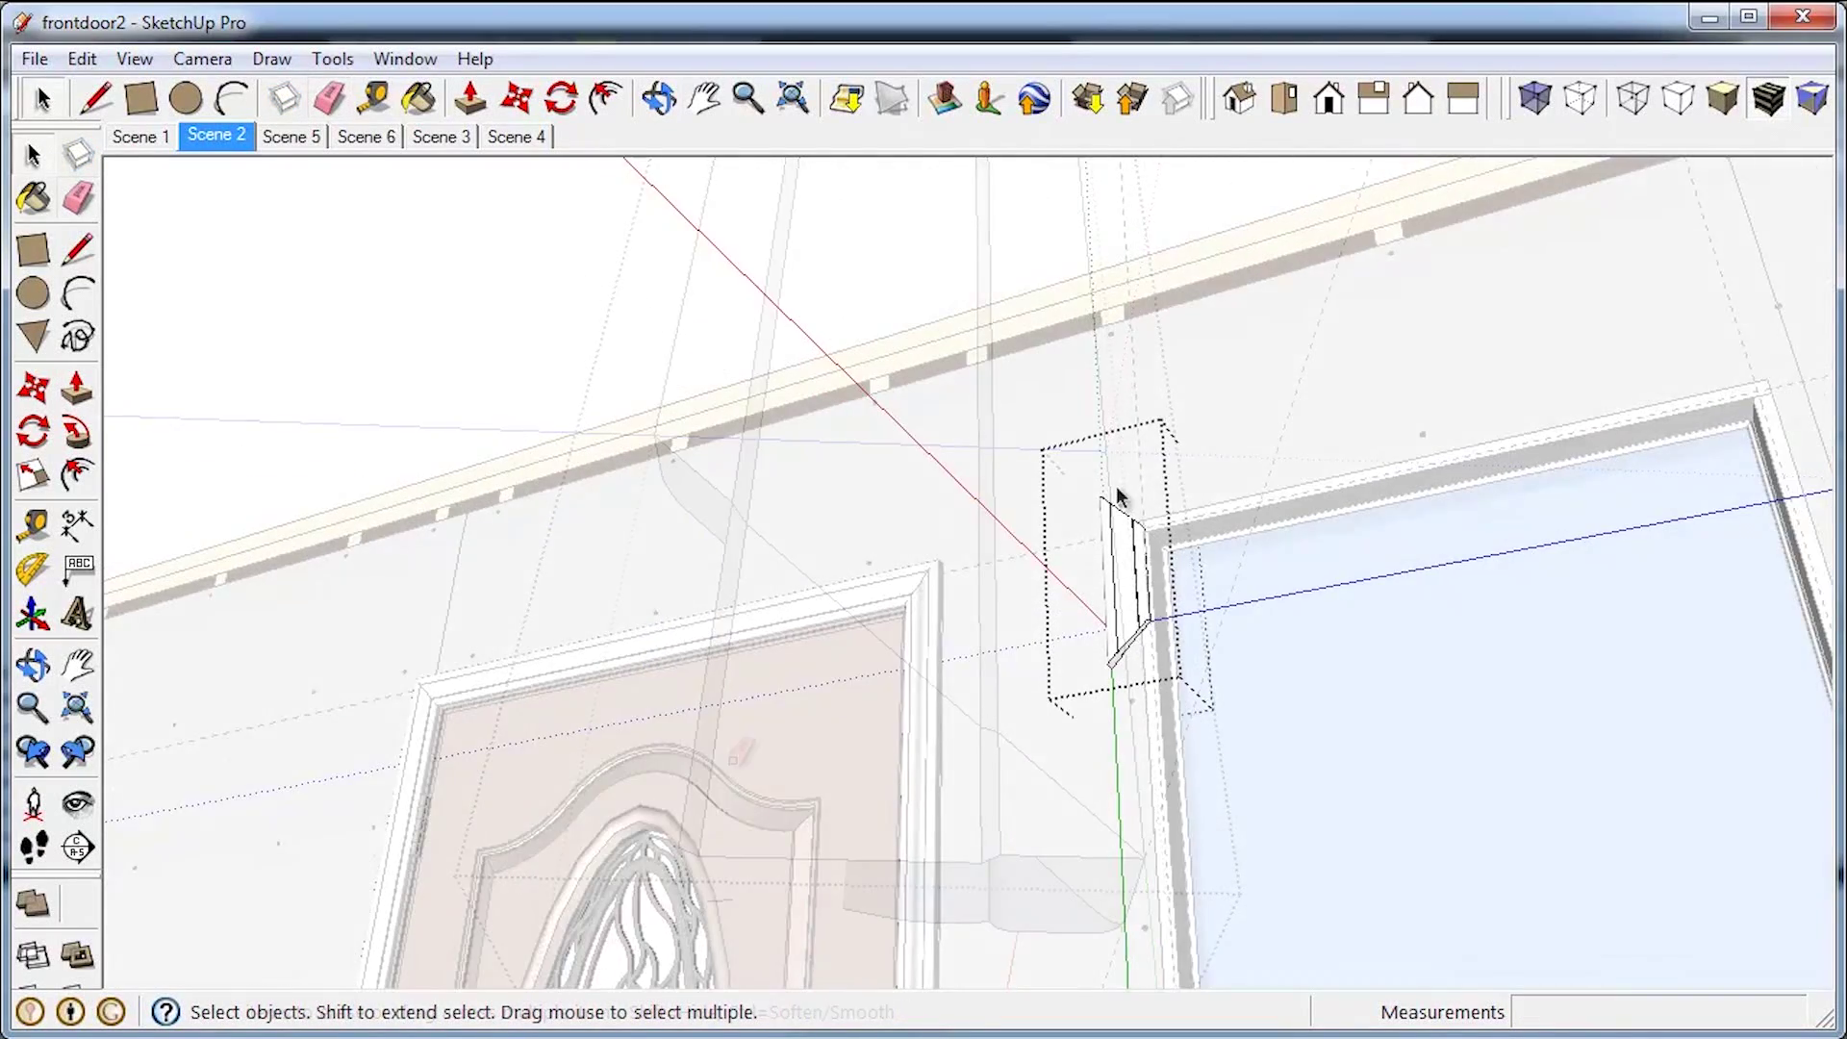
Step: Stretch the moulding down the window's side by moving its mitred lower end face along the green axis to the lower guide intersection
scroll(1122, 577, up, 6)
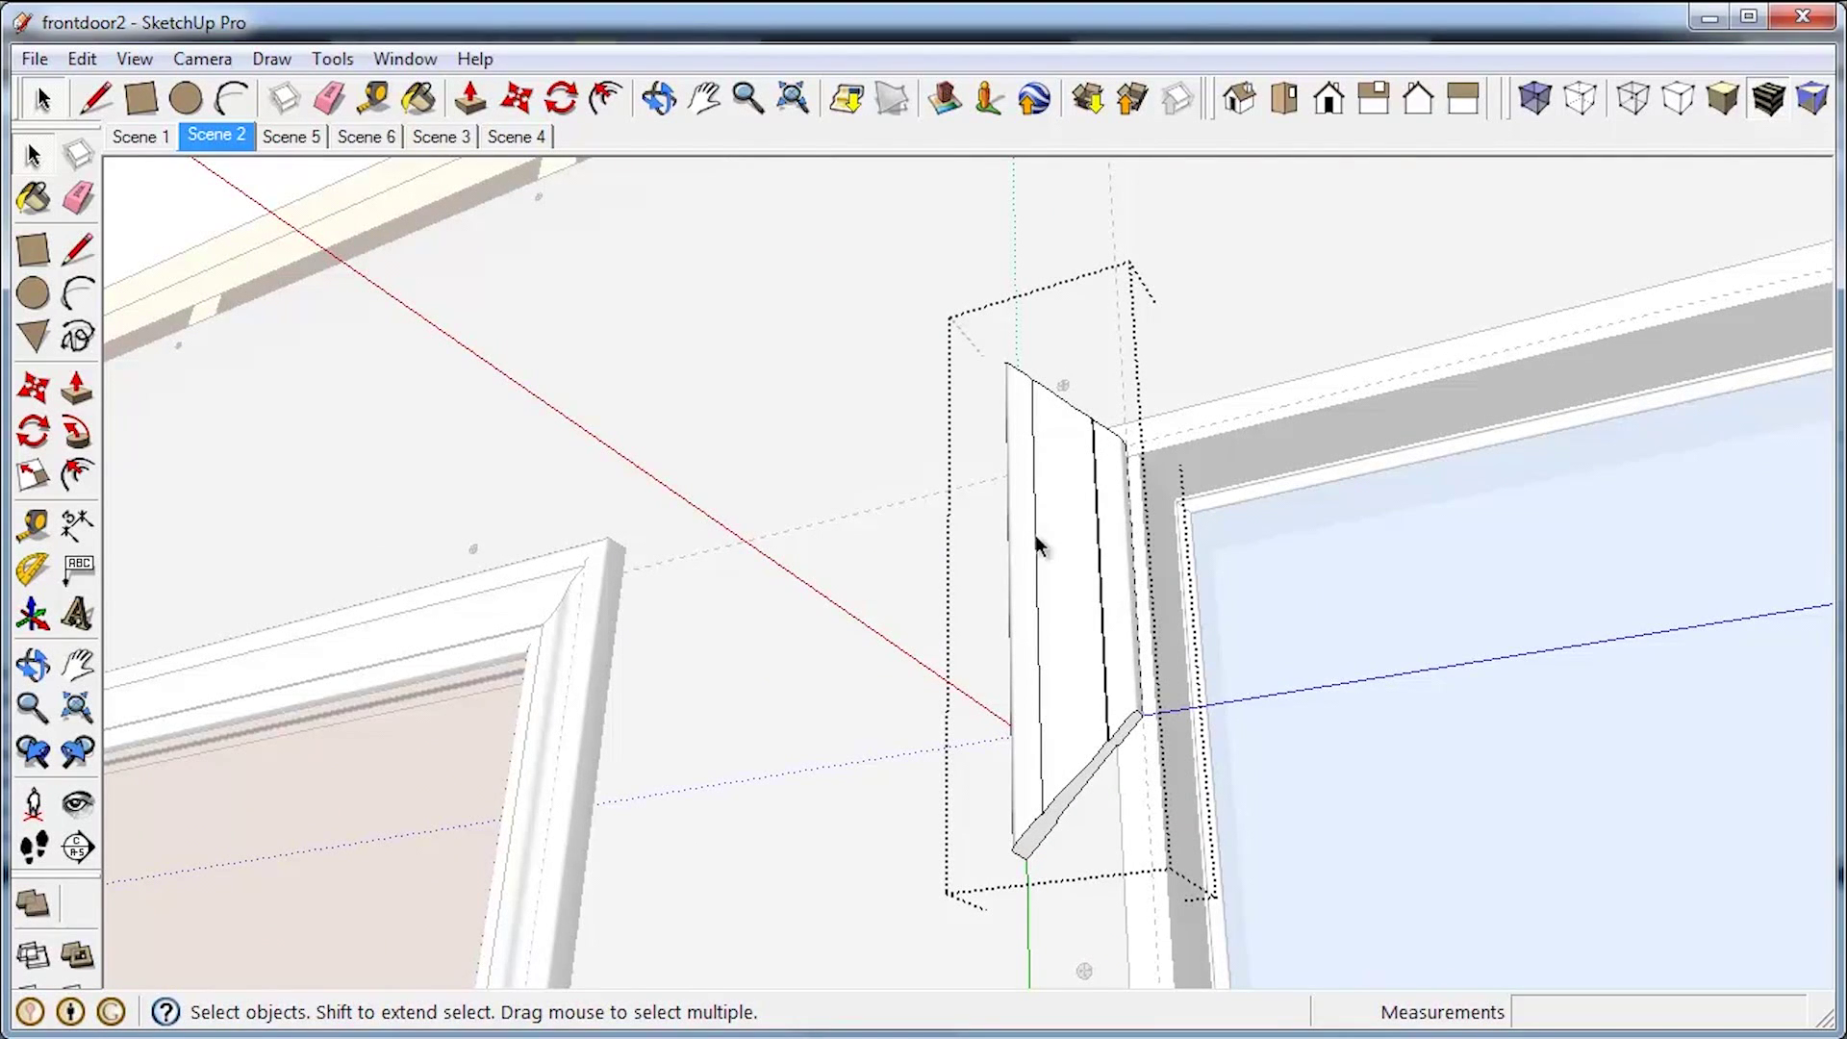
scroll(1048, 462, down, 2)
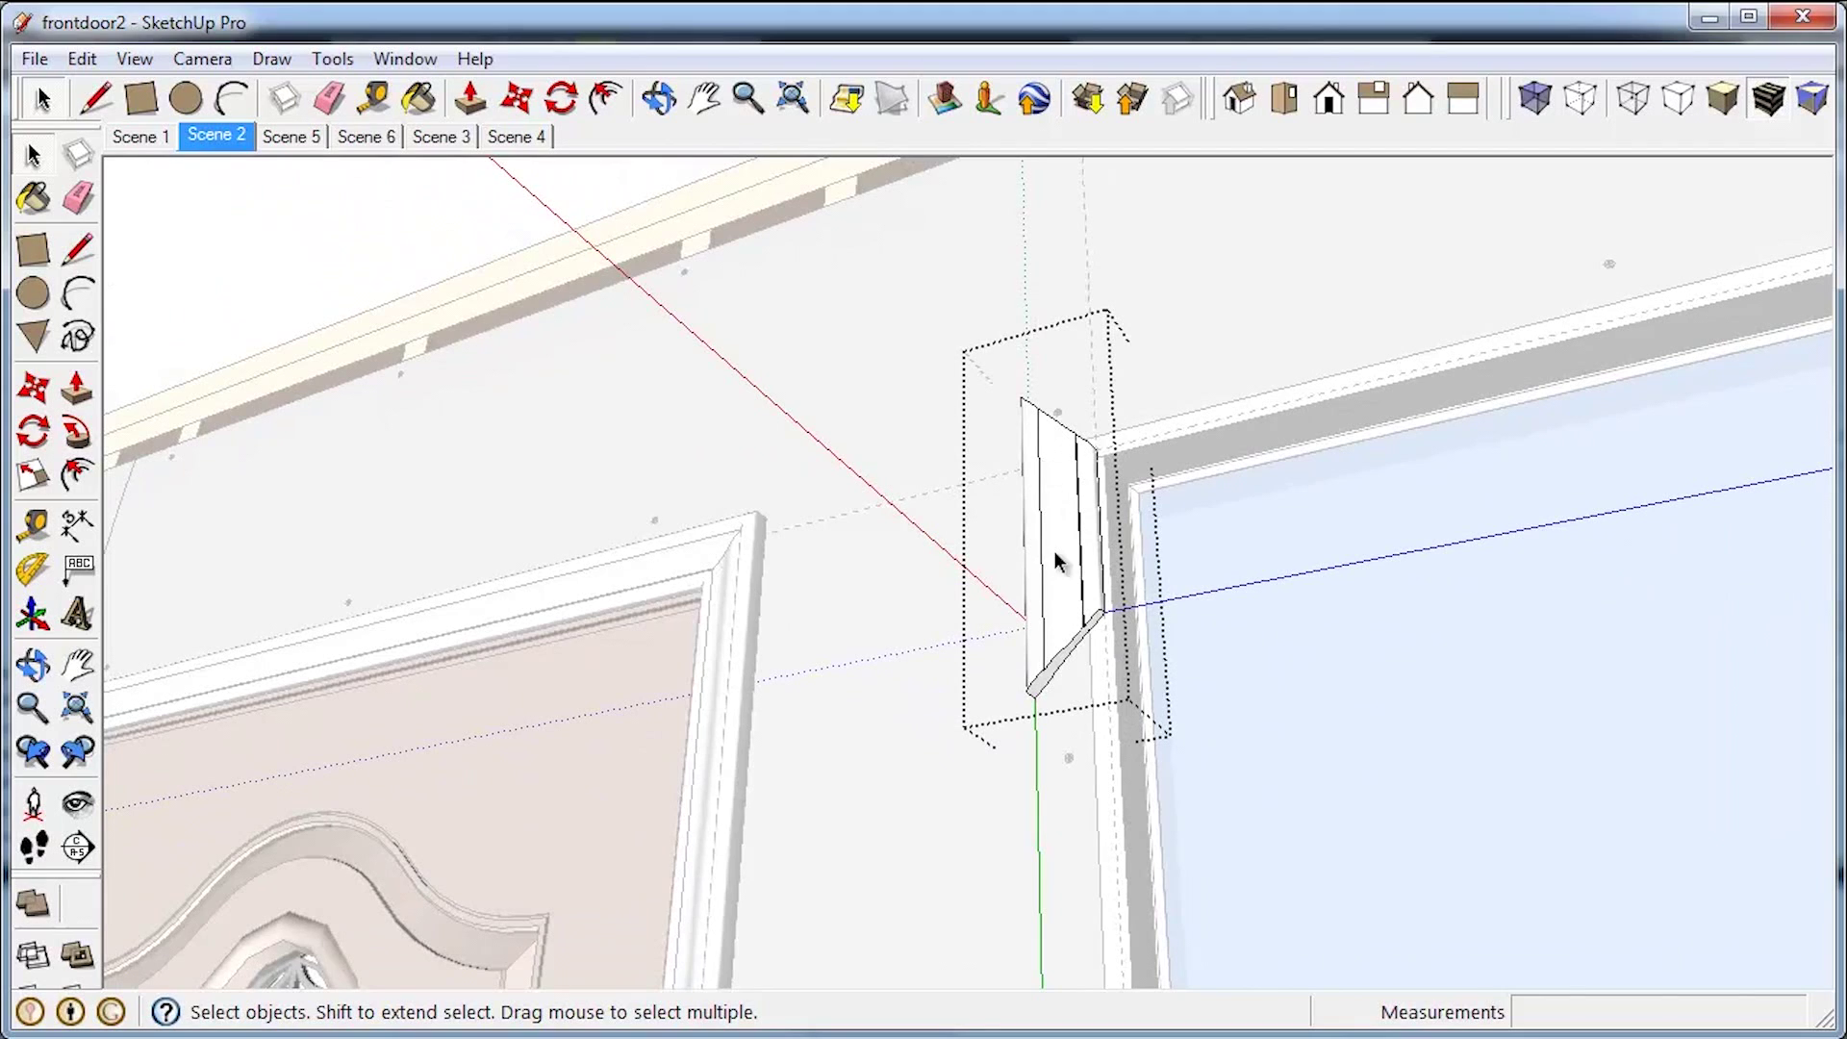
click(1075, 643)
scroll(1110, 681, up, 5)
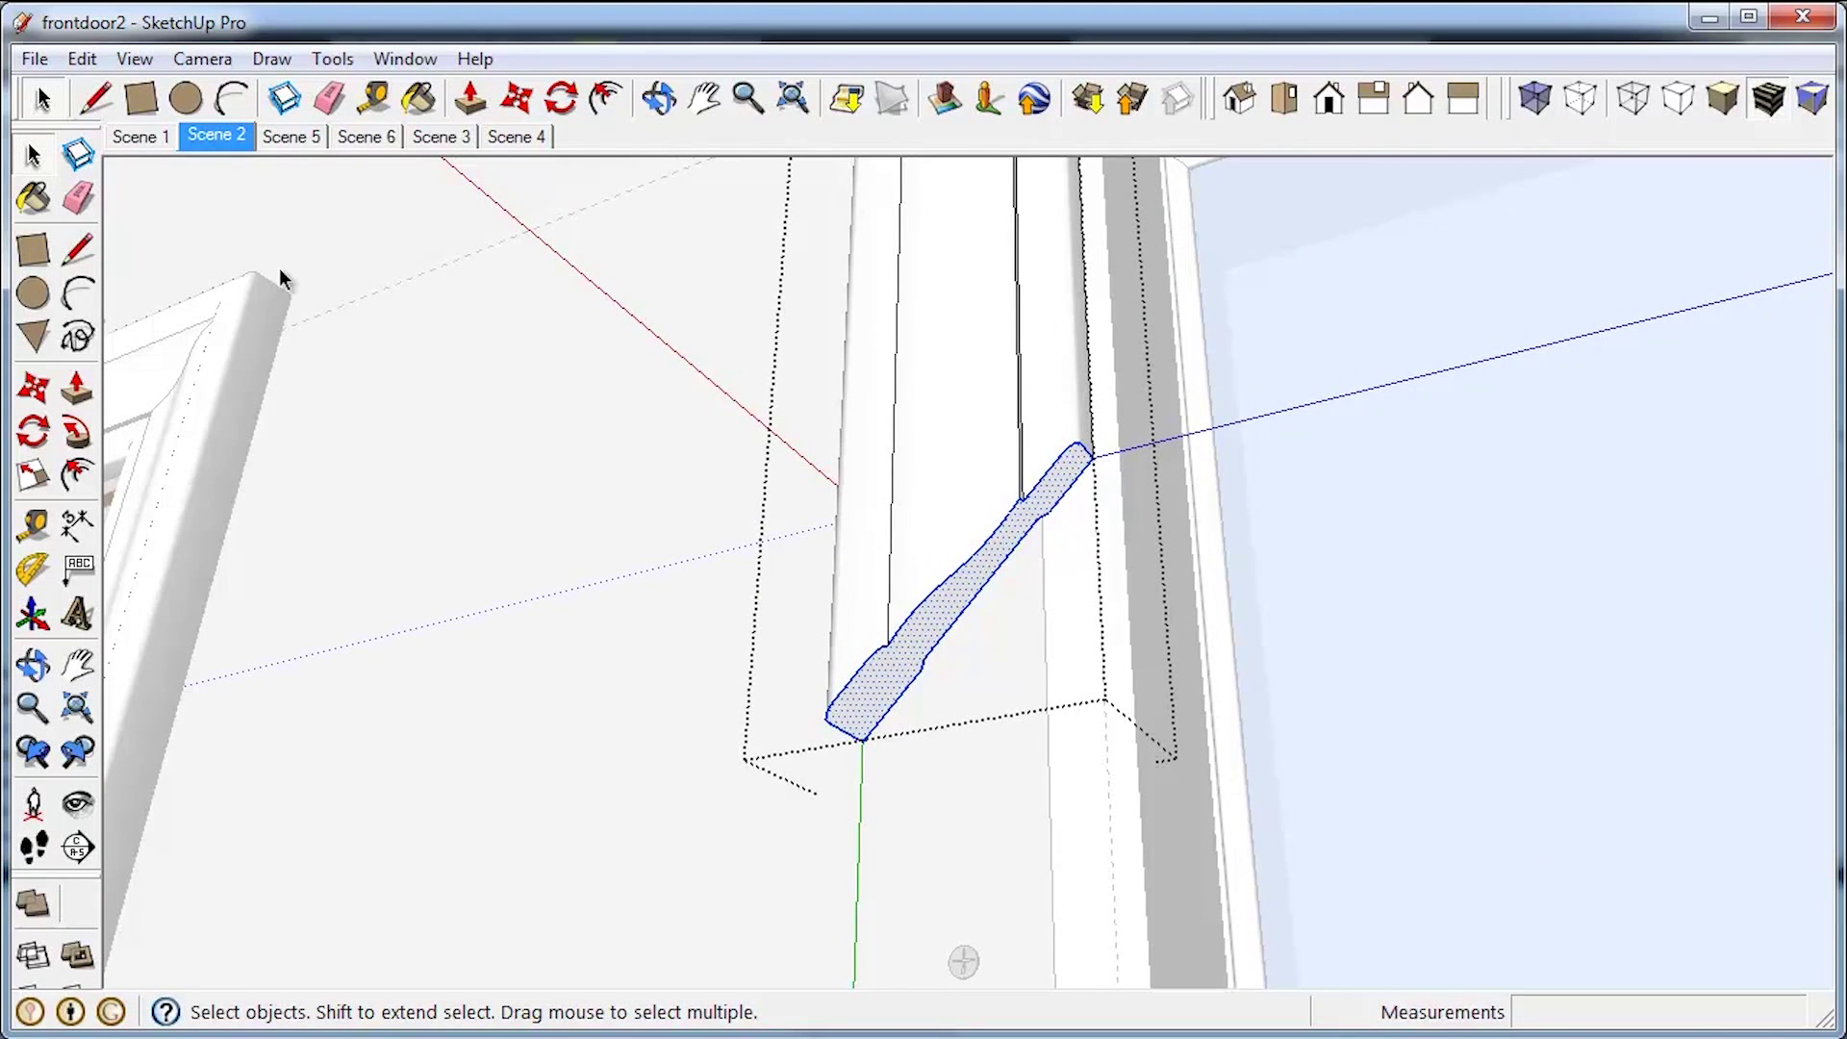
click(46, 390)
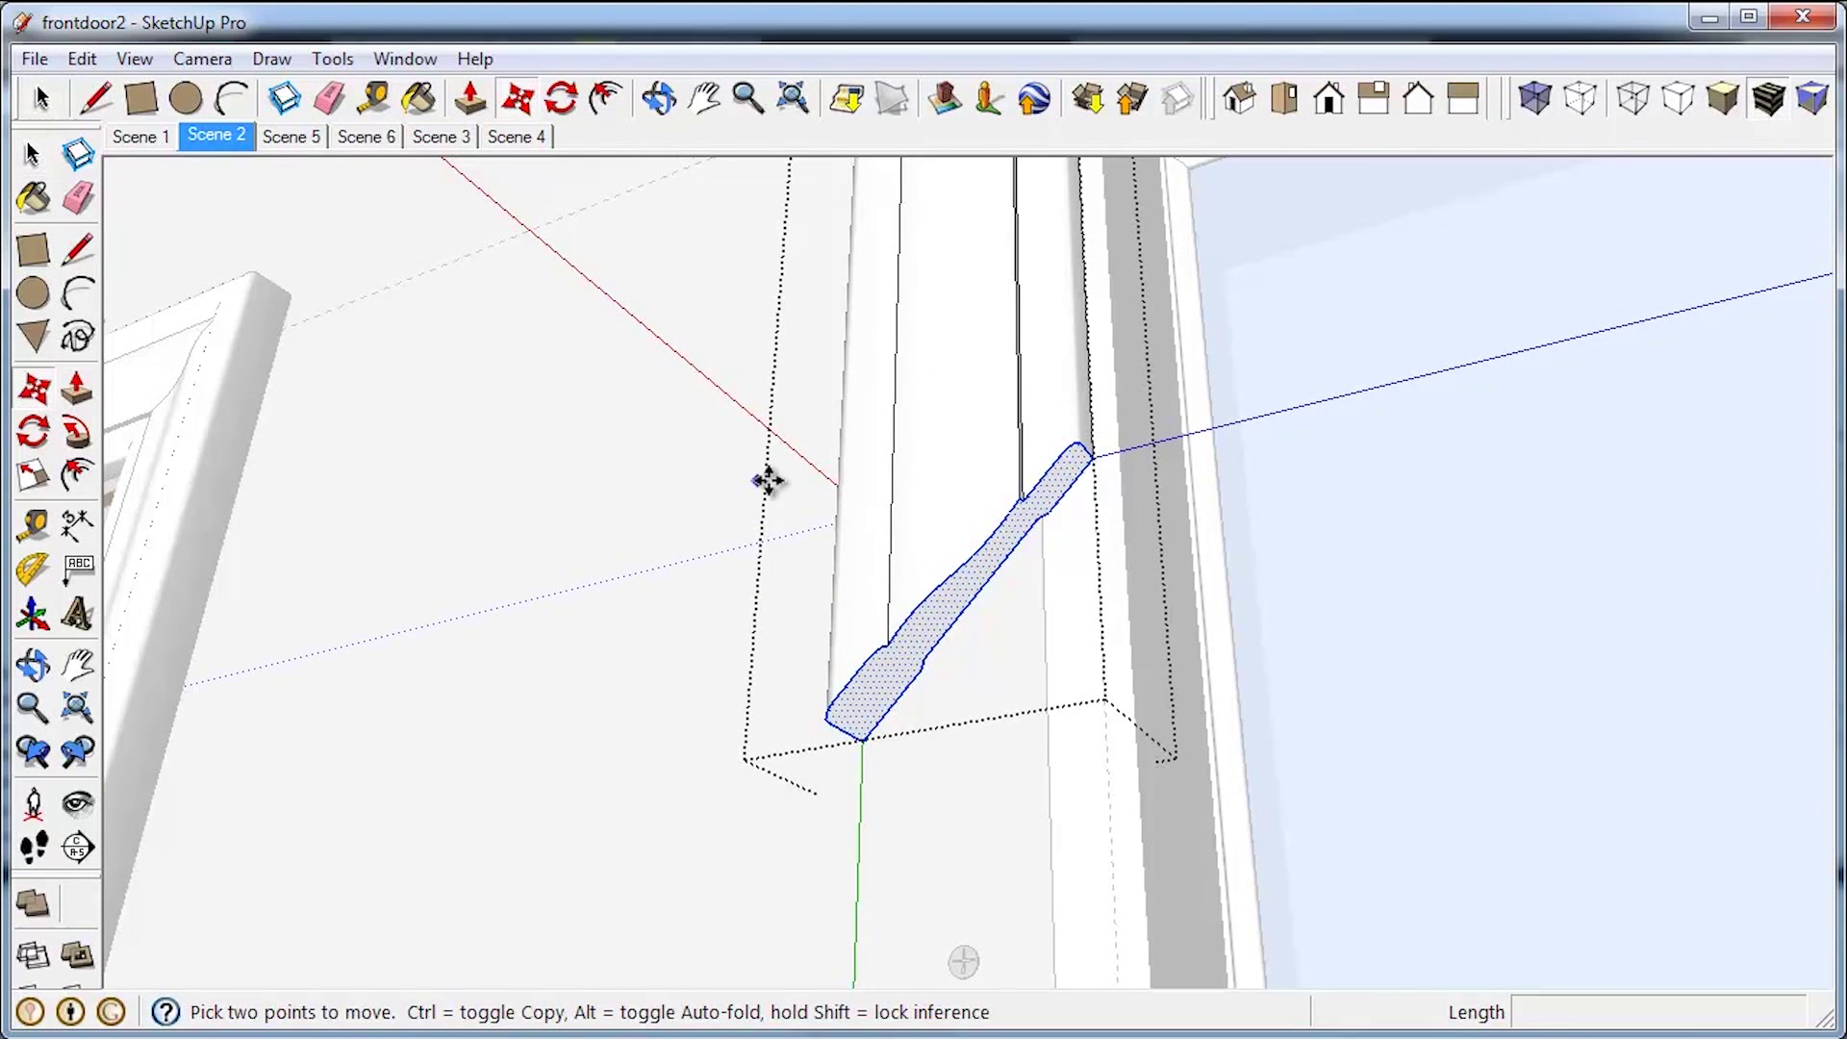
click(1095, 460)
scroll(1091, 456, down, 10)
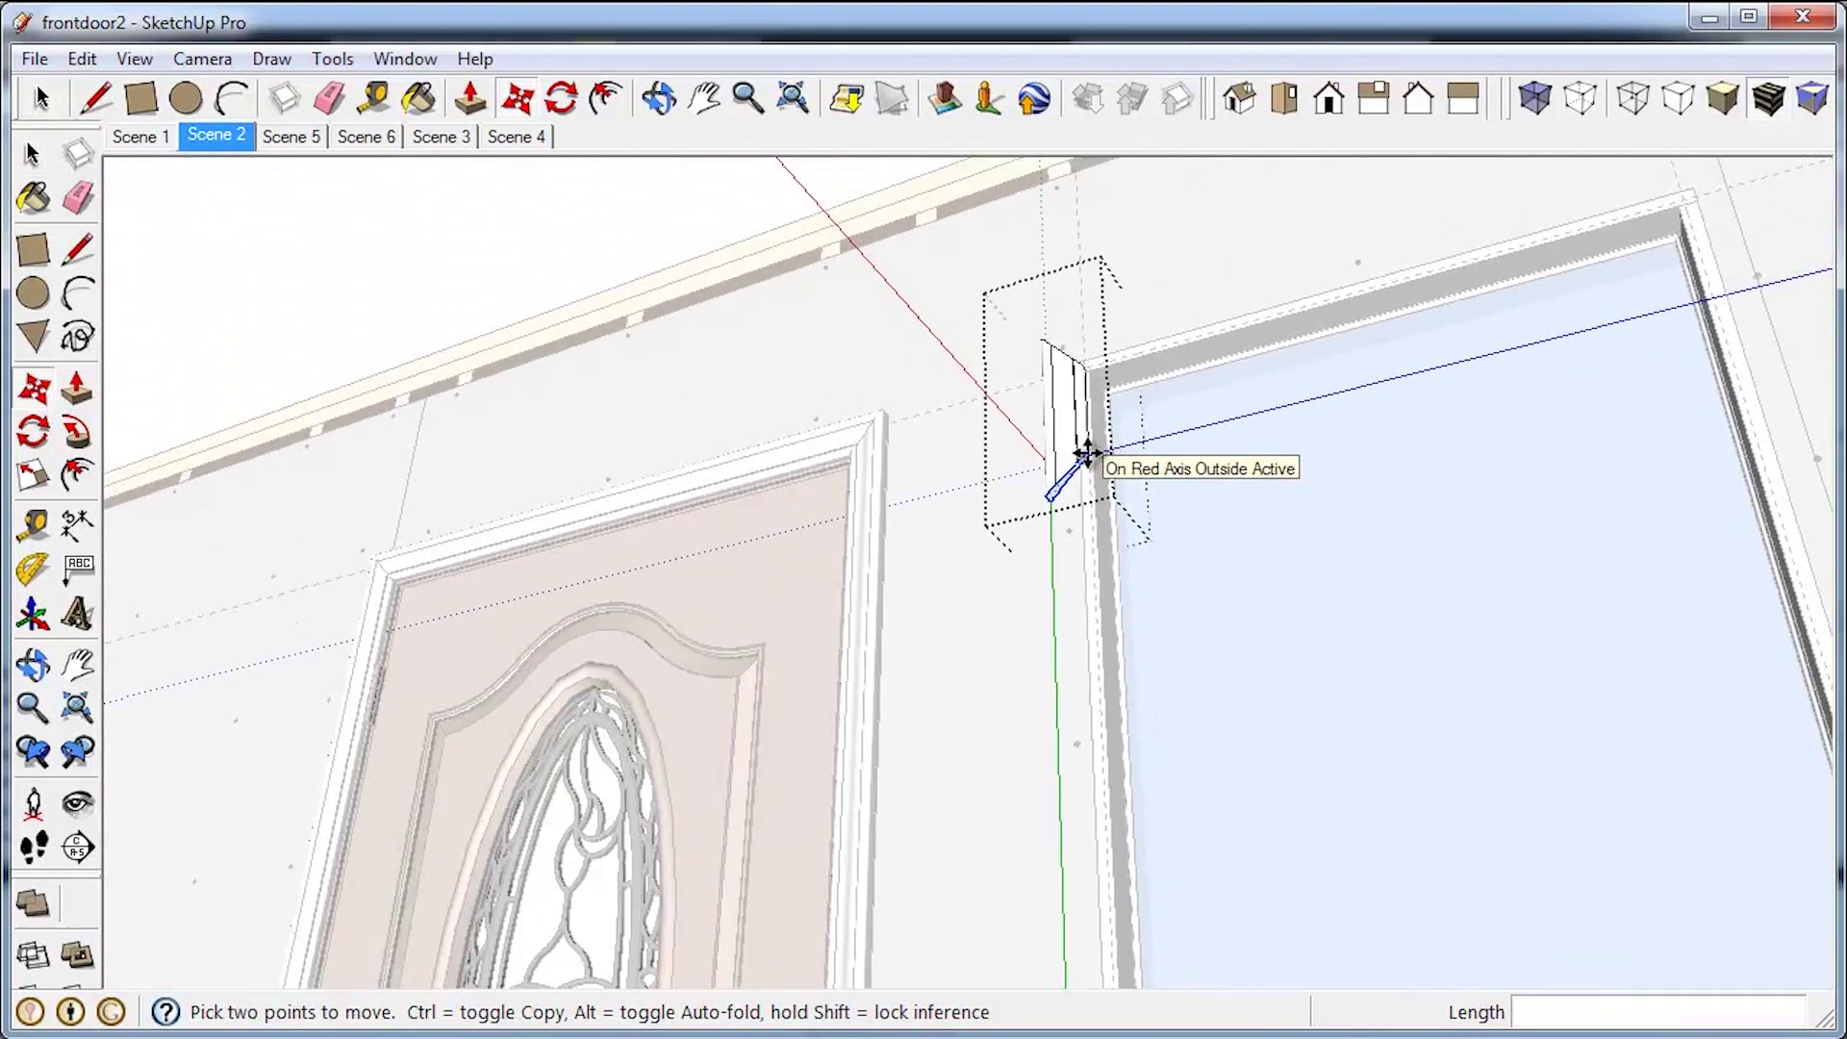
scroll(1087, 454, down, 1)
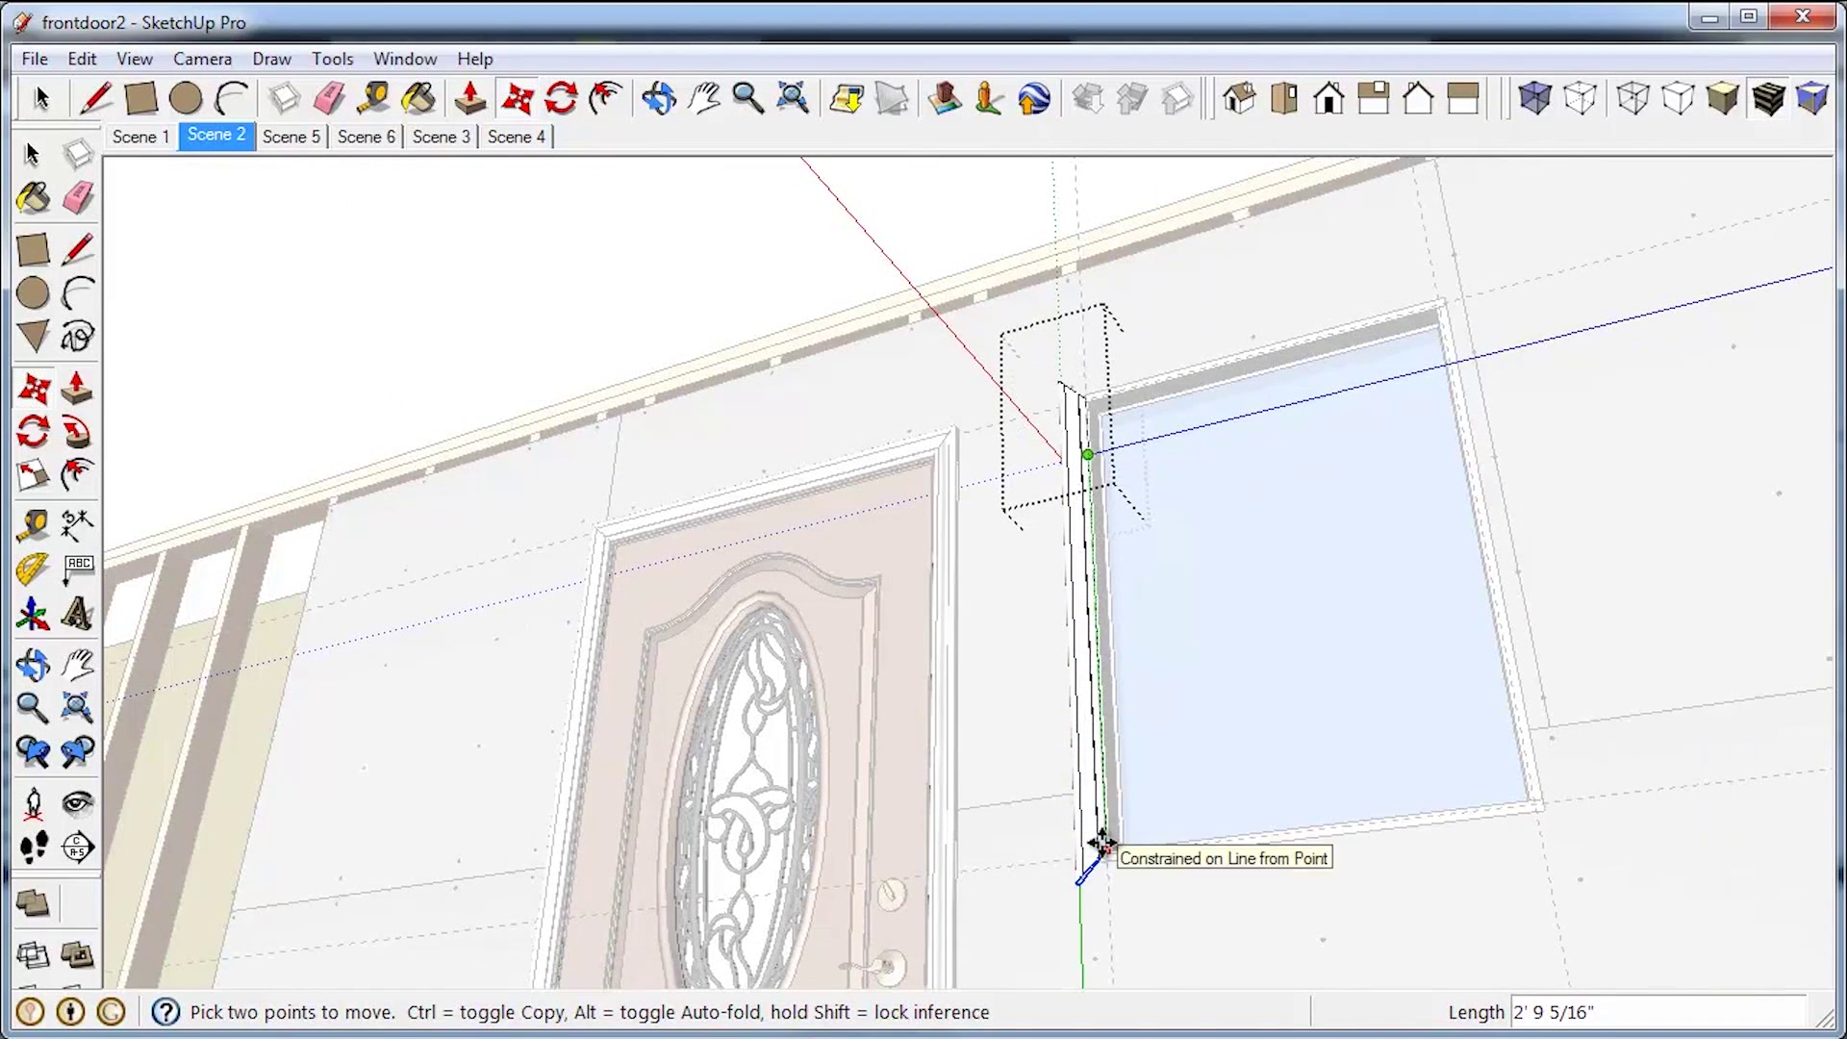
scroll(1101, 852, up, 5)
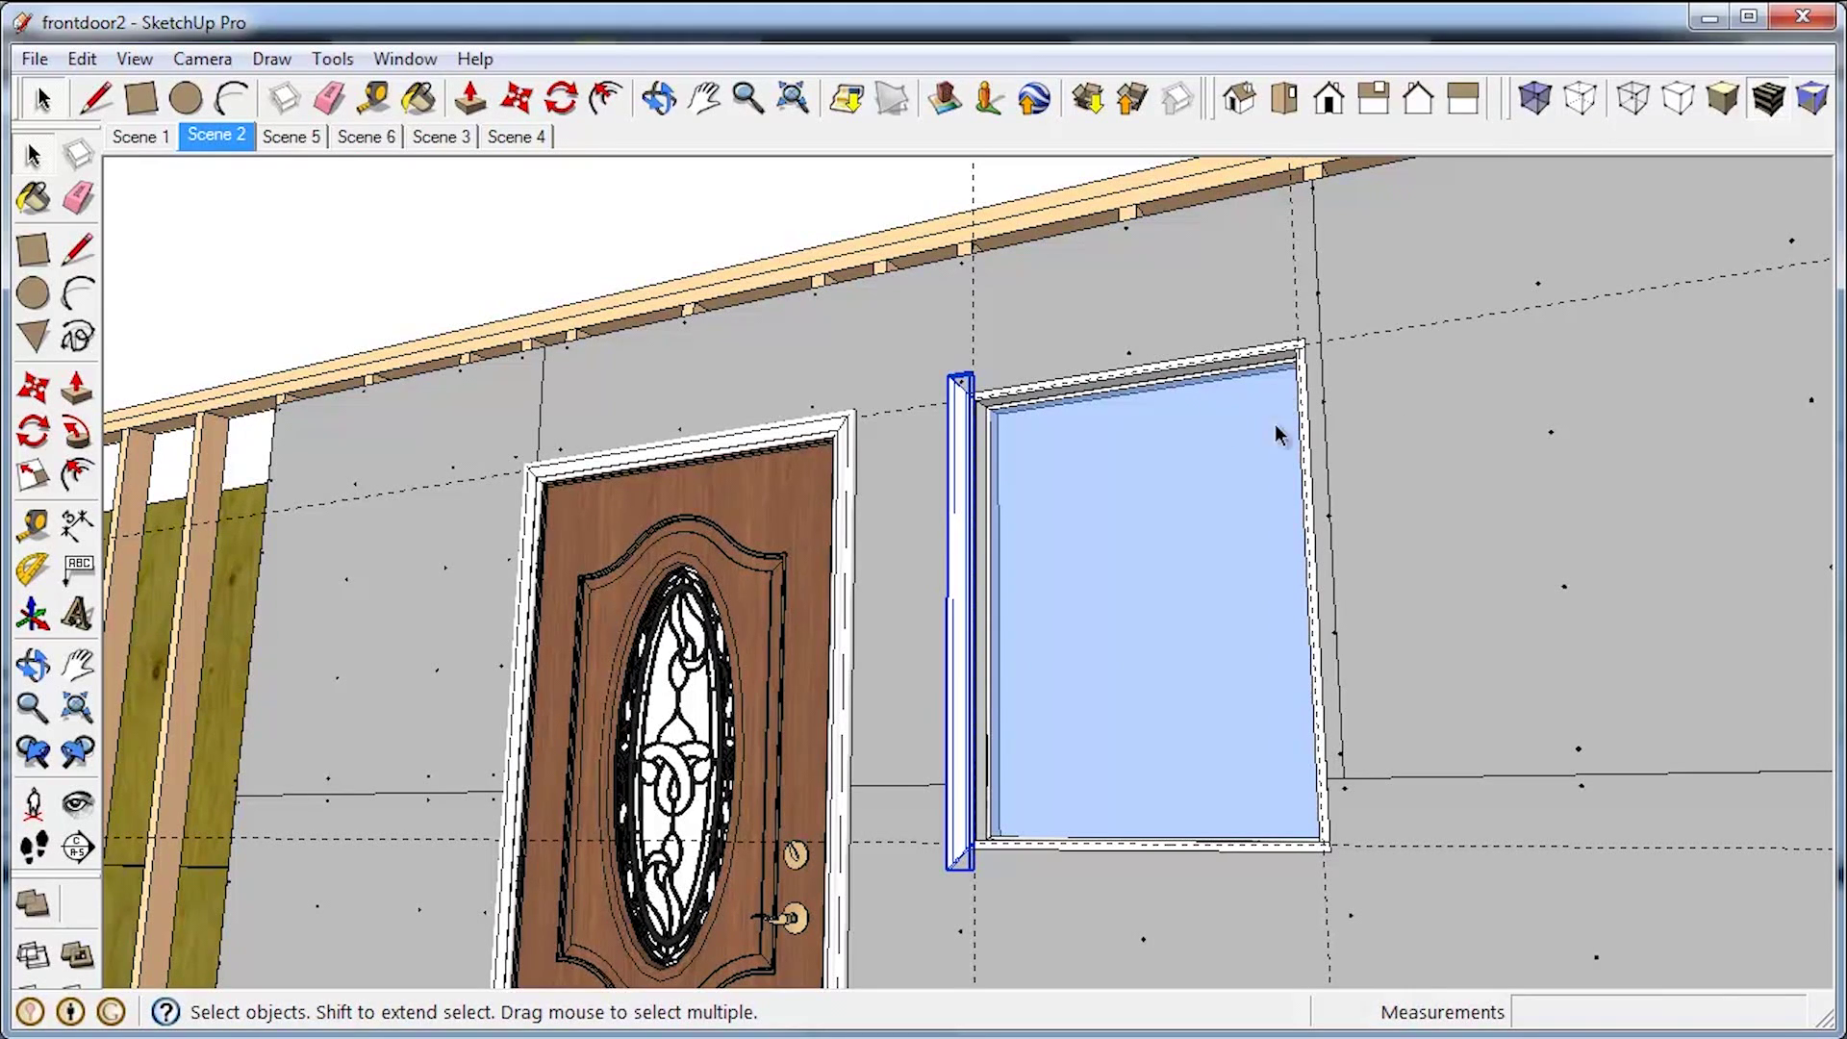
Step: Copy the finished side moulding 2' 5" across the window, placing its inner mitre corner on the opposite upper guide intersection
scroll(886, 424, up, 8)
key(m)
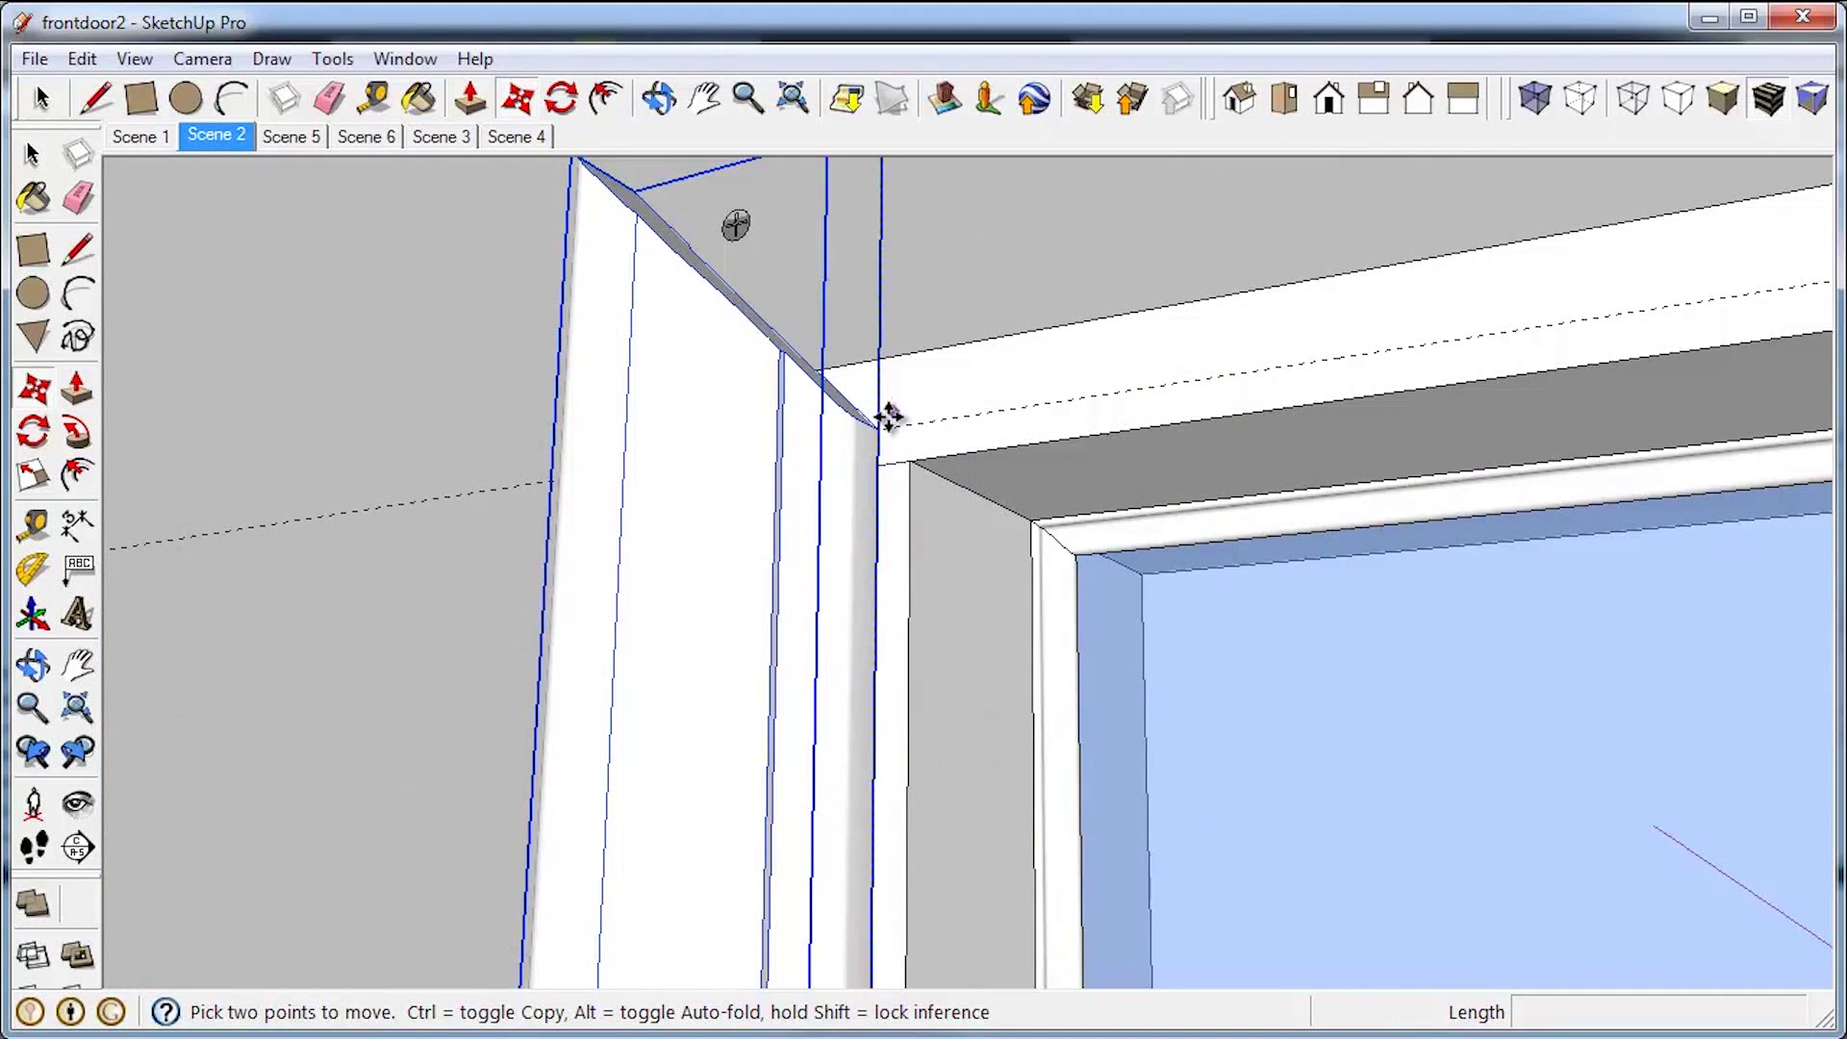
click(881, 427)
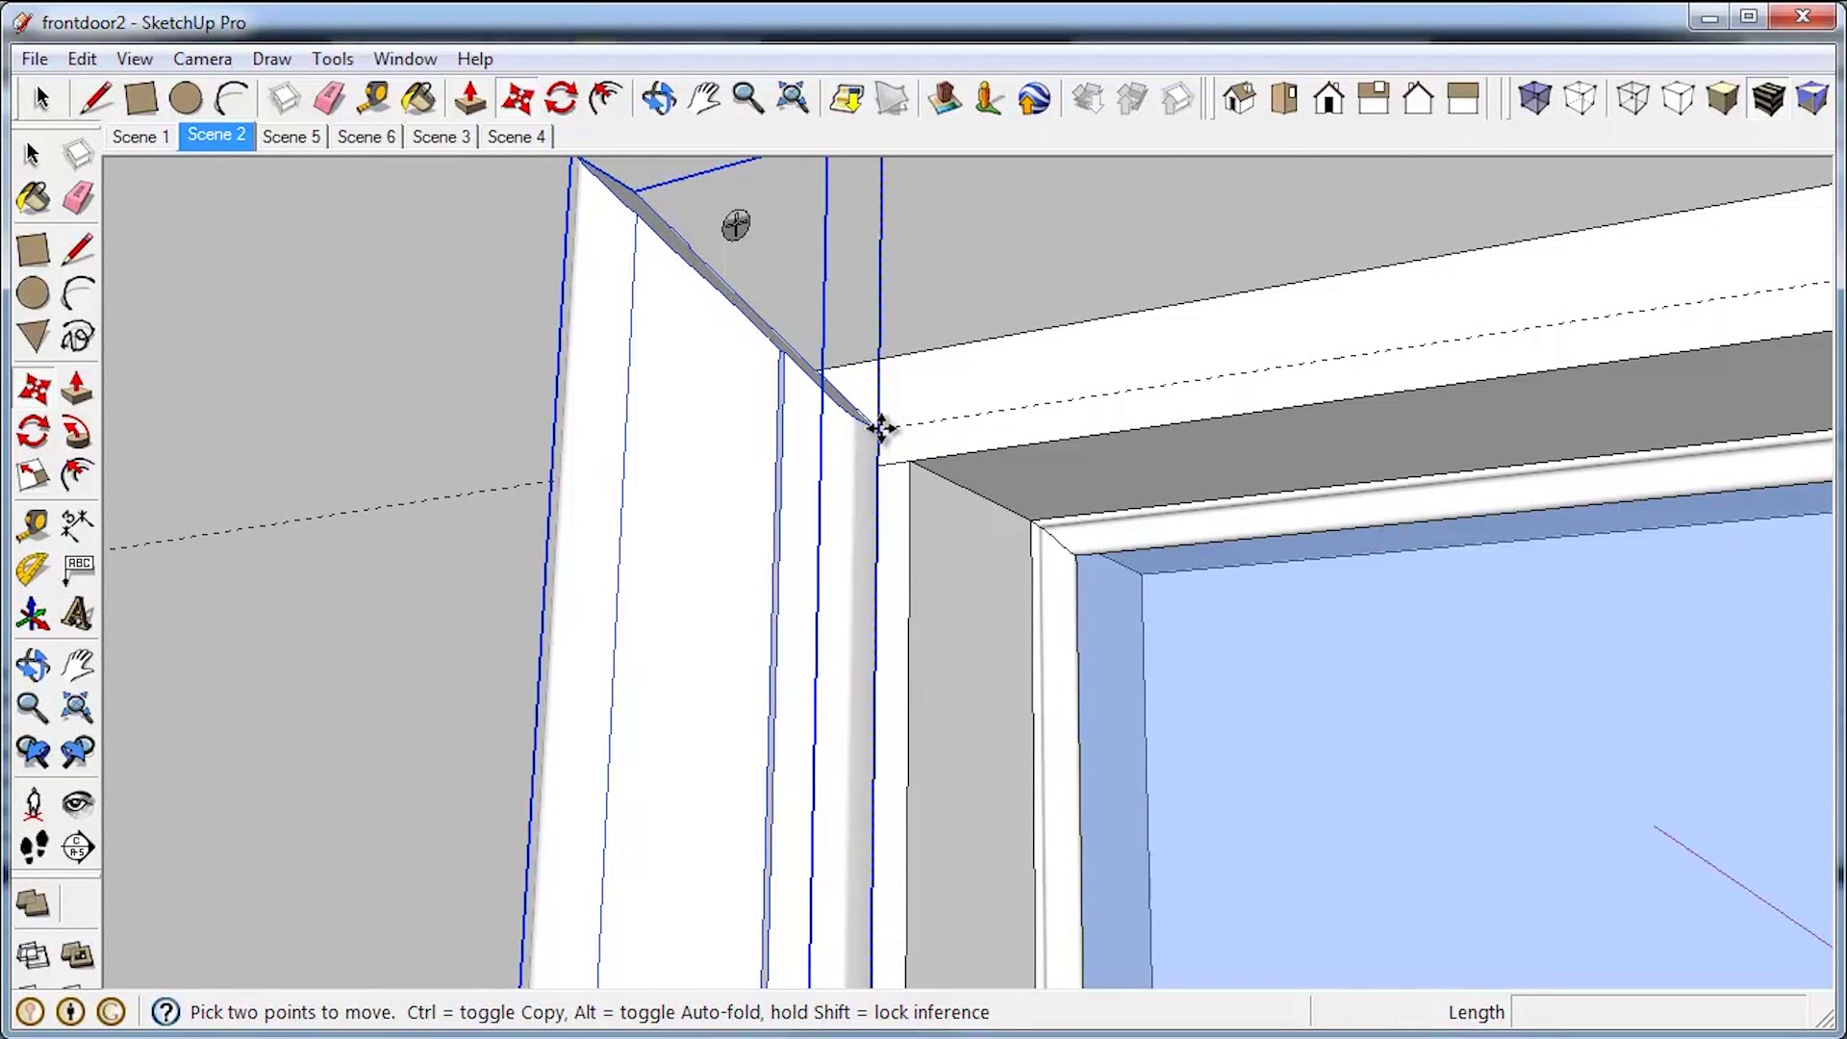
scroll(881, 427, down, 6)
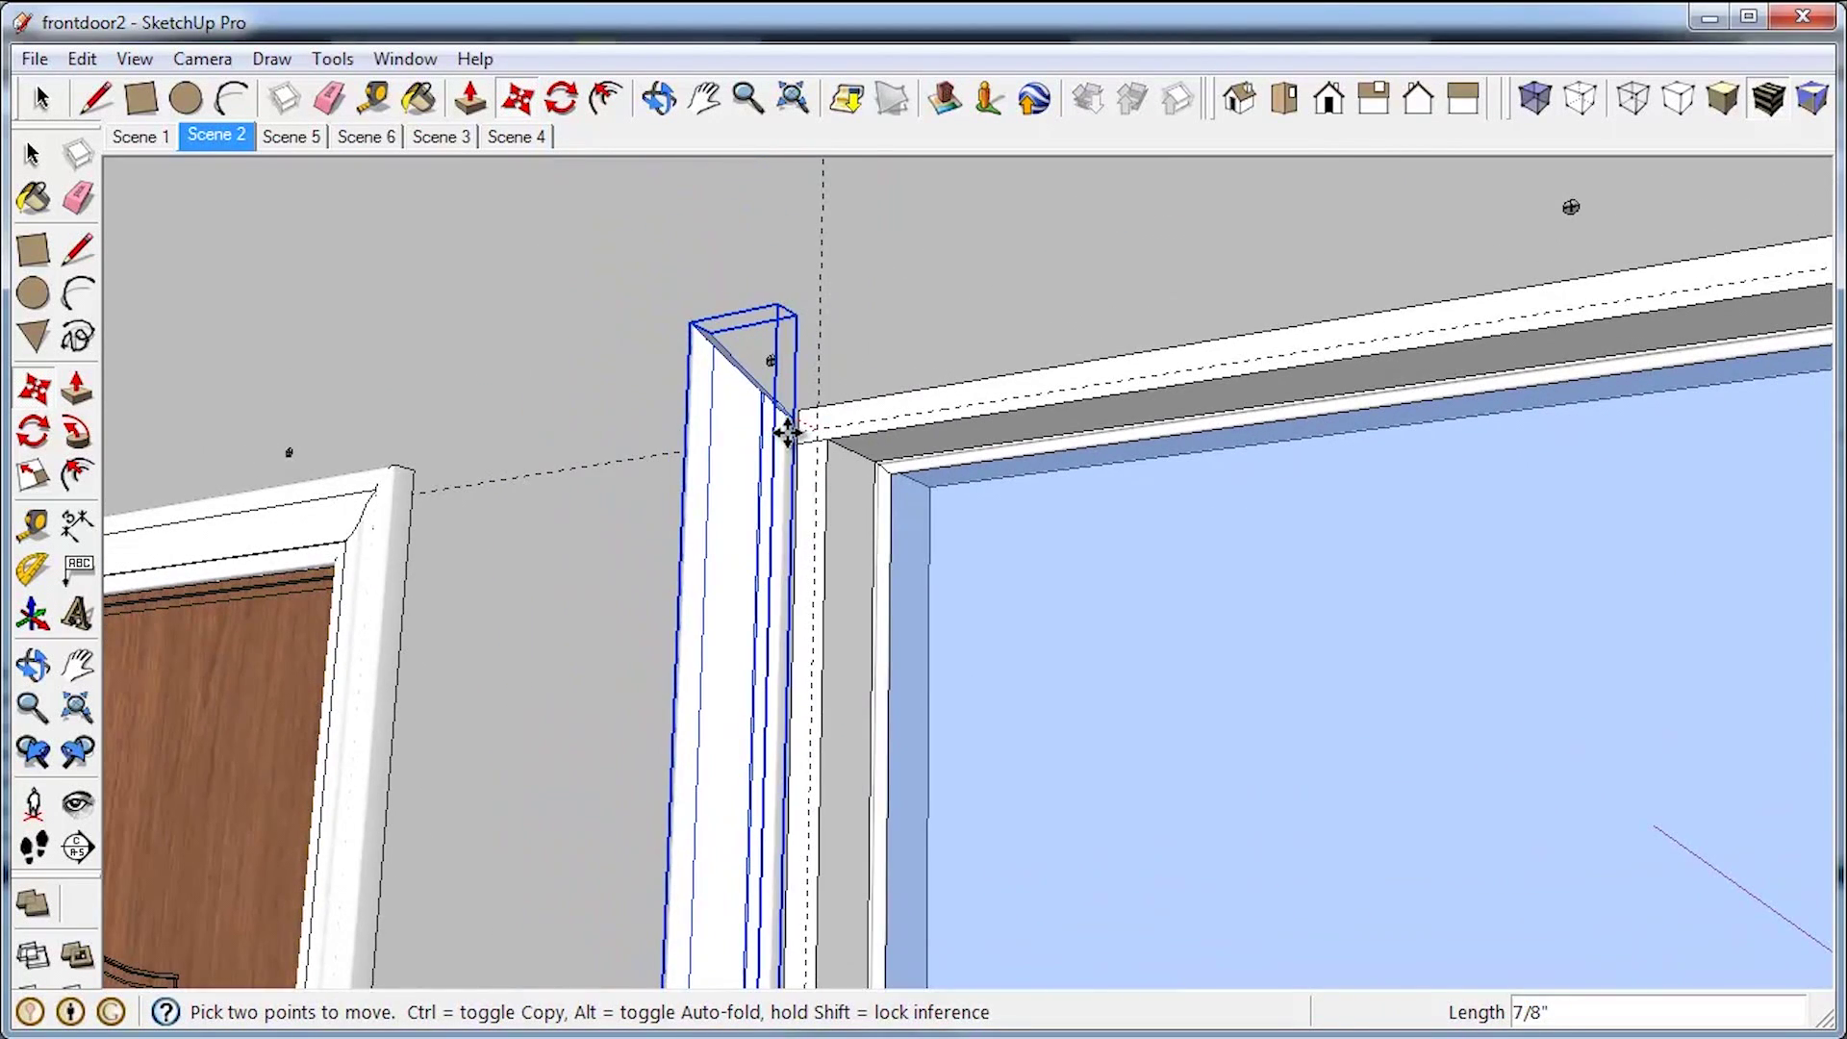
key(ctrl)
scroll(781, 423, down, 5)
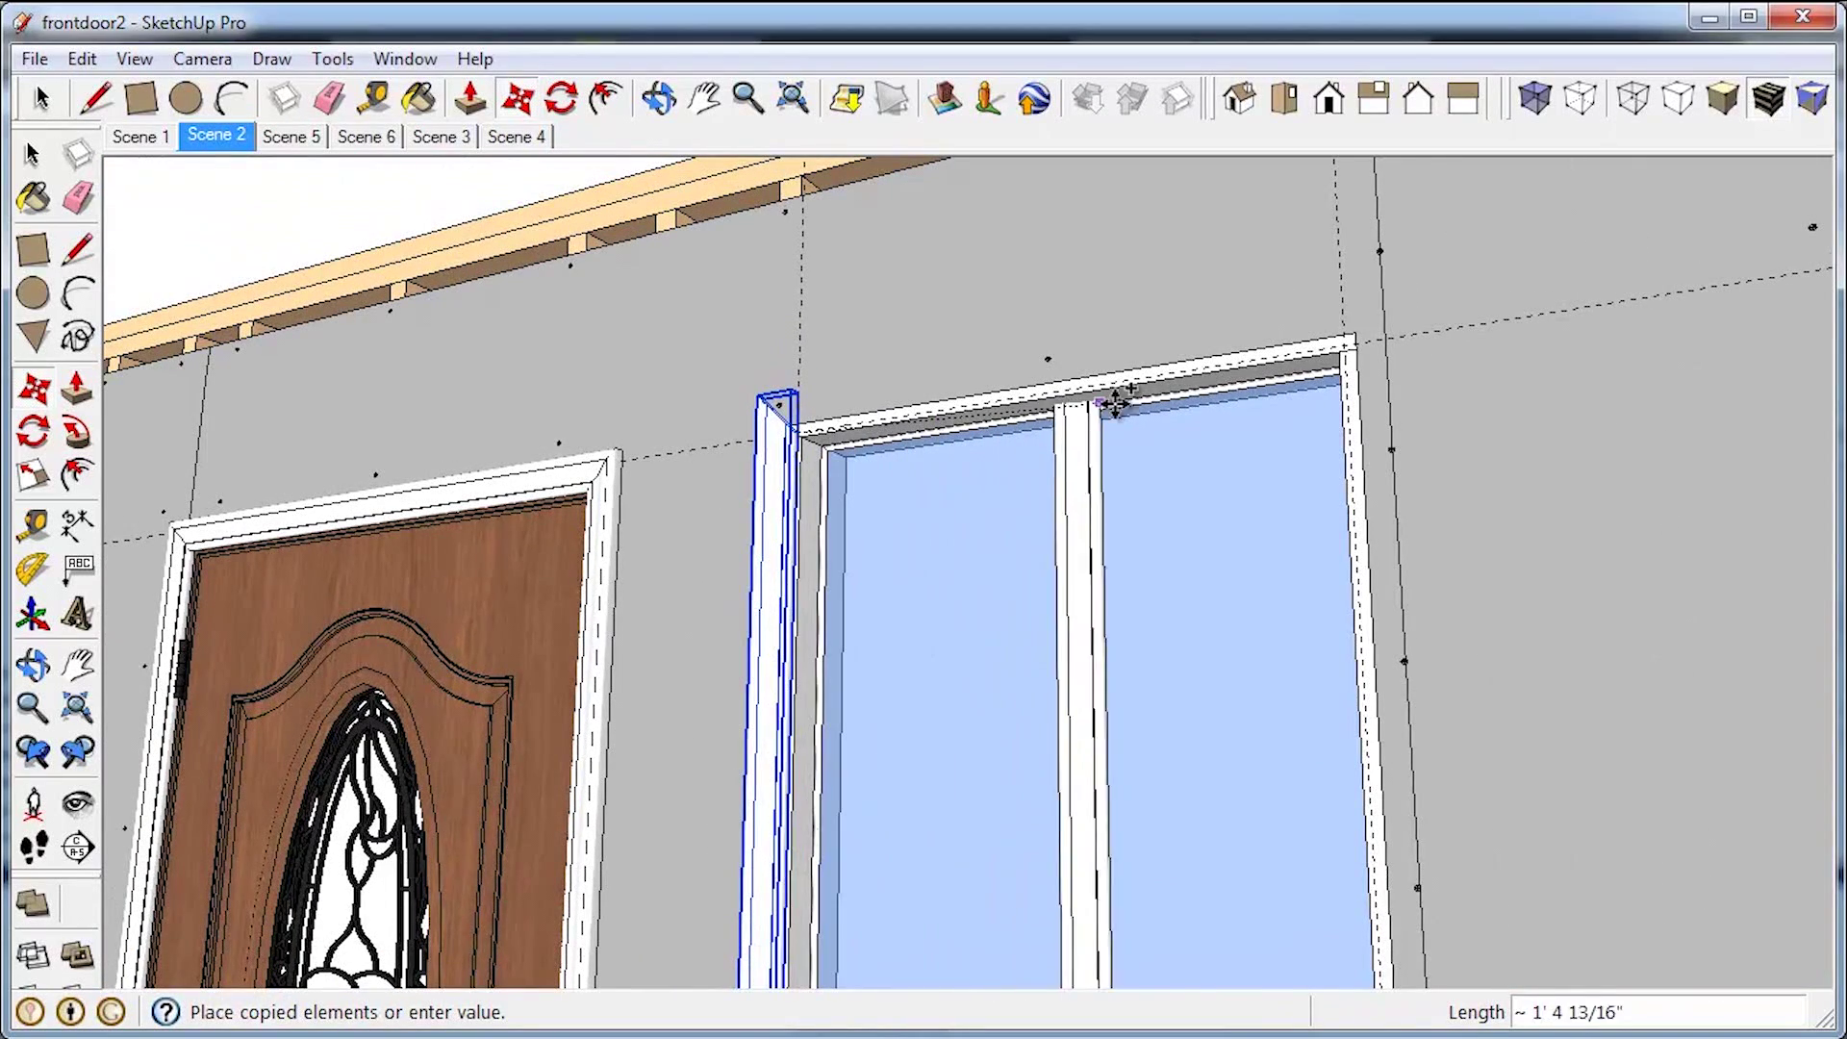
scroll(1340, 336, up, 6)
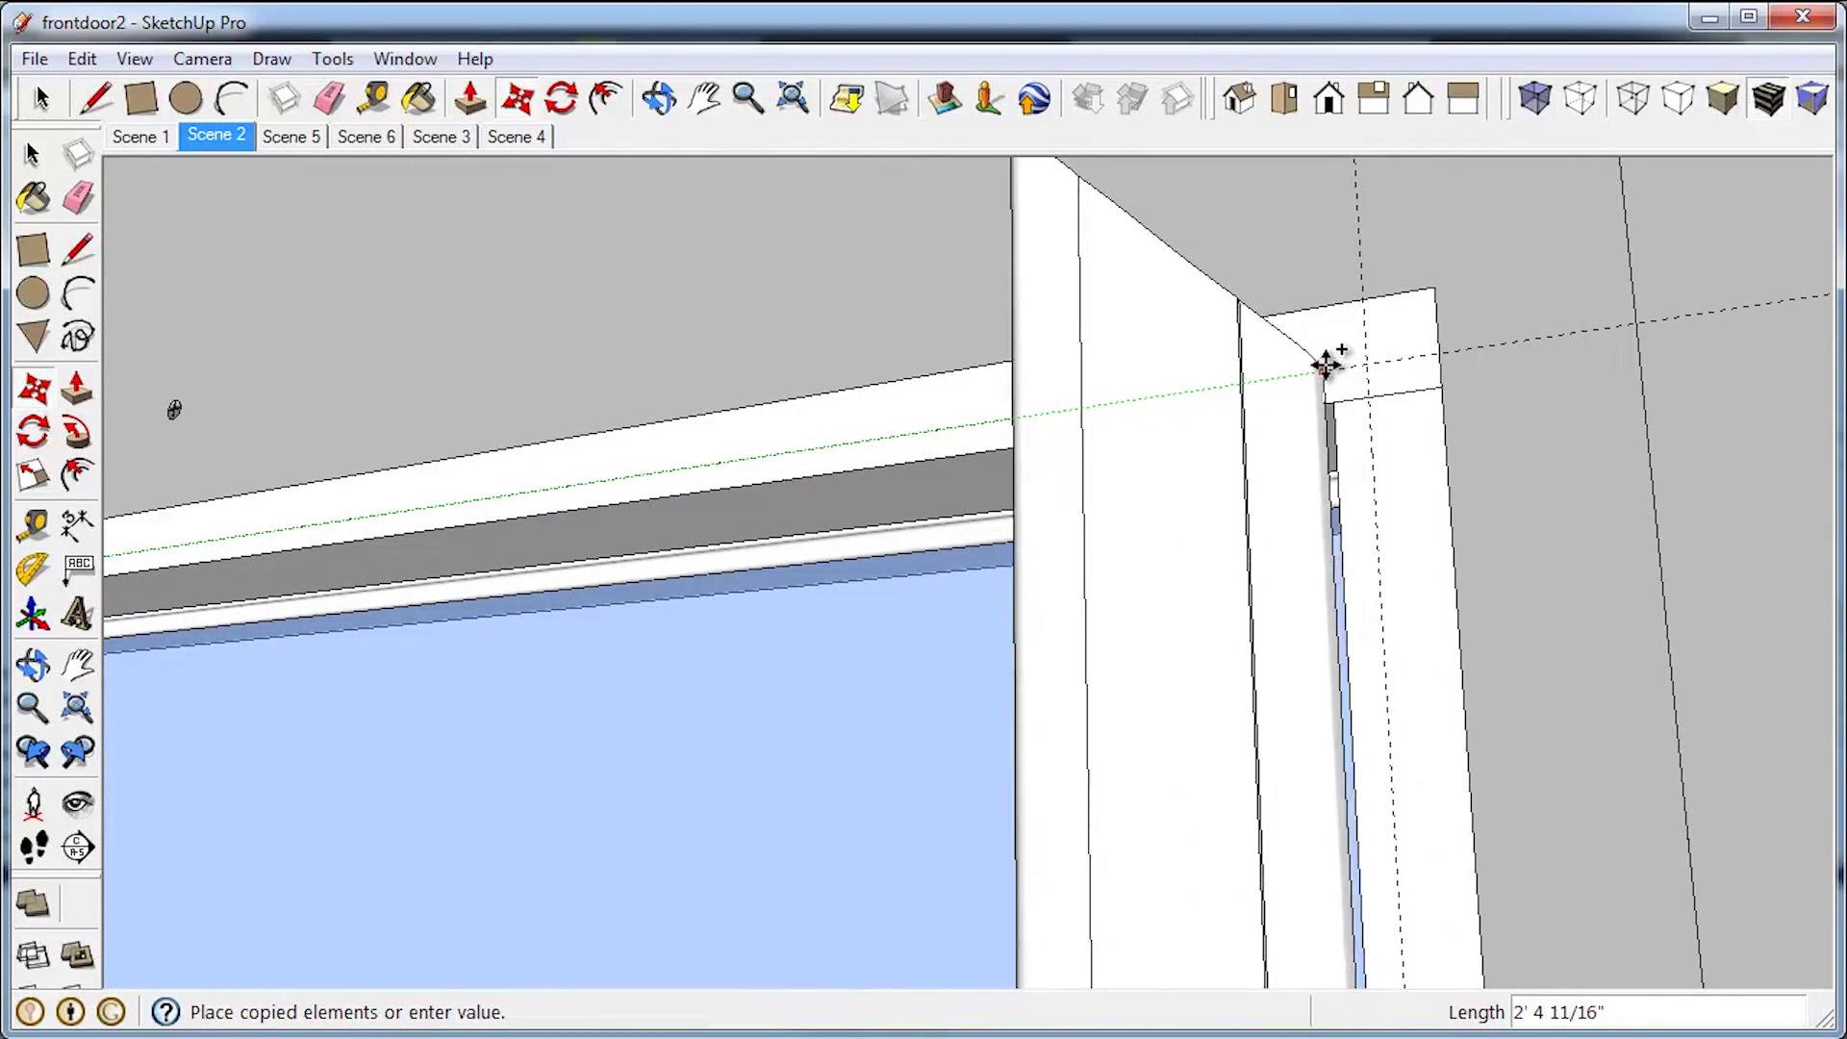
click(1367, 359)
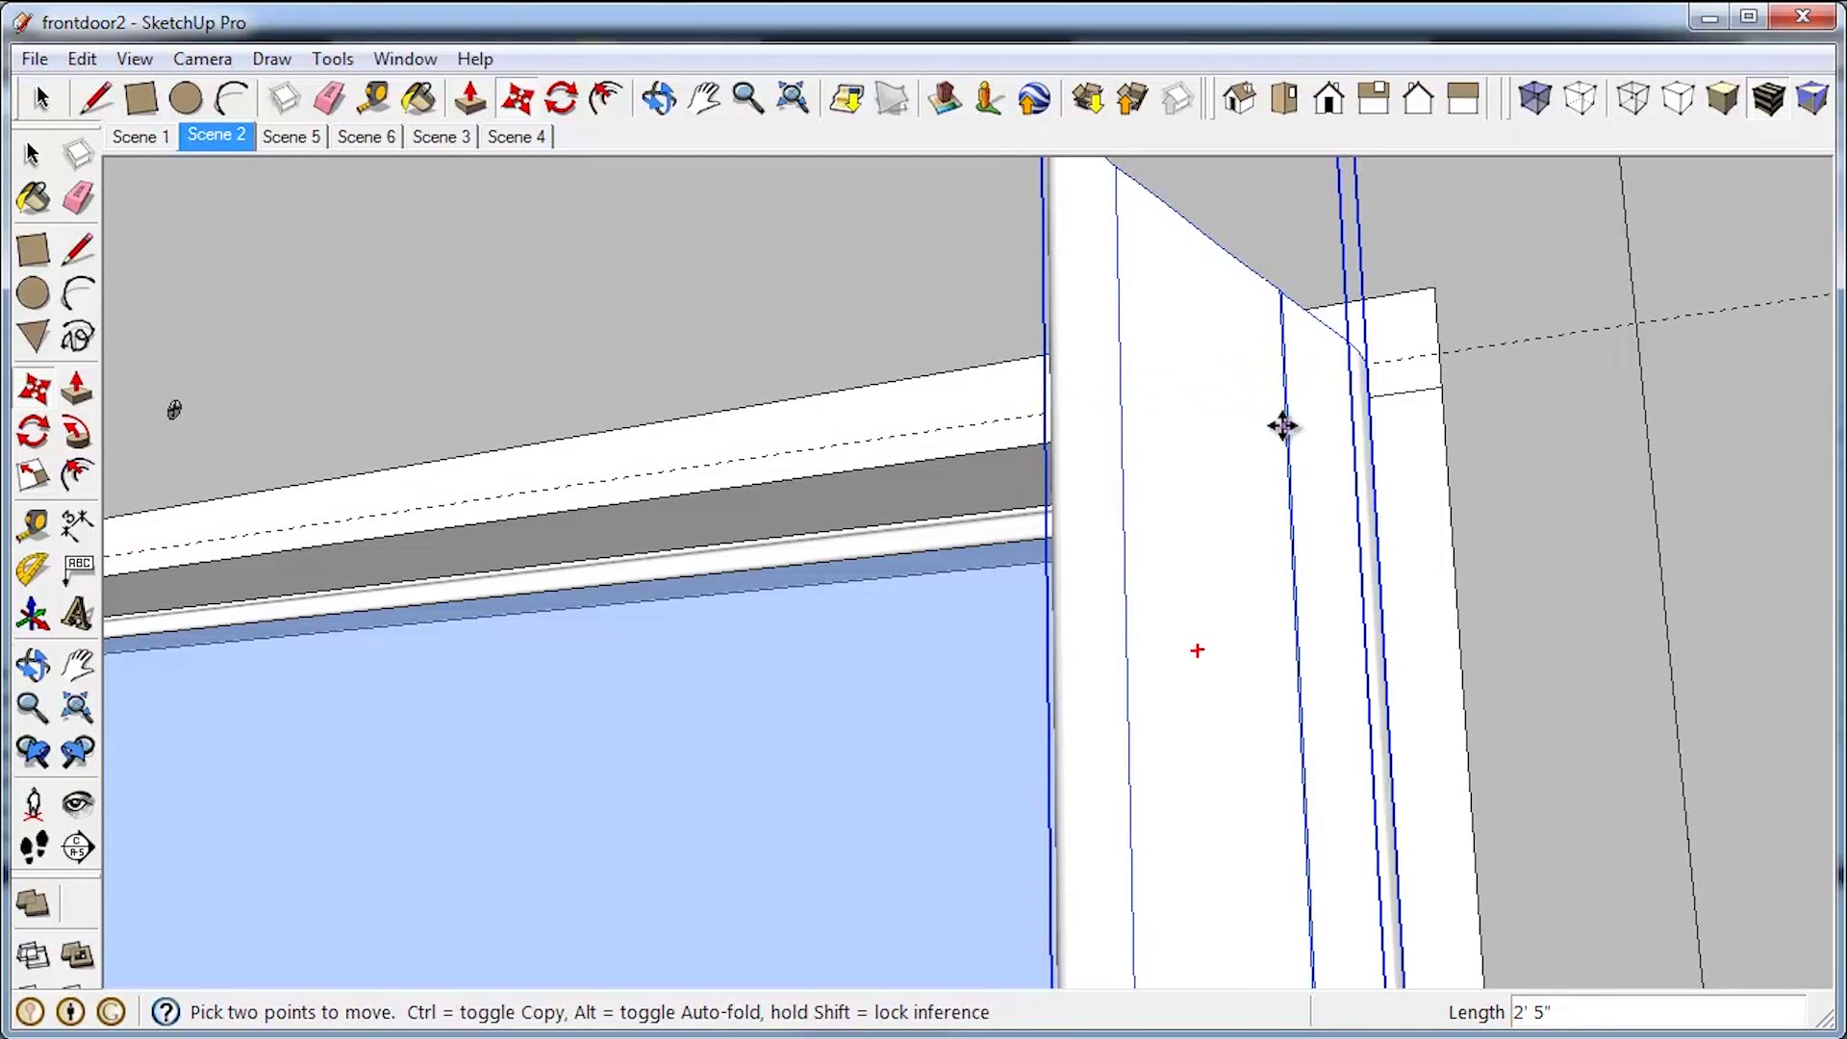
Step: Mirror the copied side moulding across its width with a blue scale of -1.00 so its mitres face outward
scroll(1079, 432, down, 3)
scroll(1222, 325, down, 8)
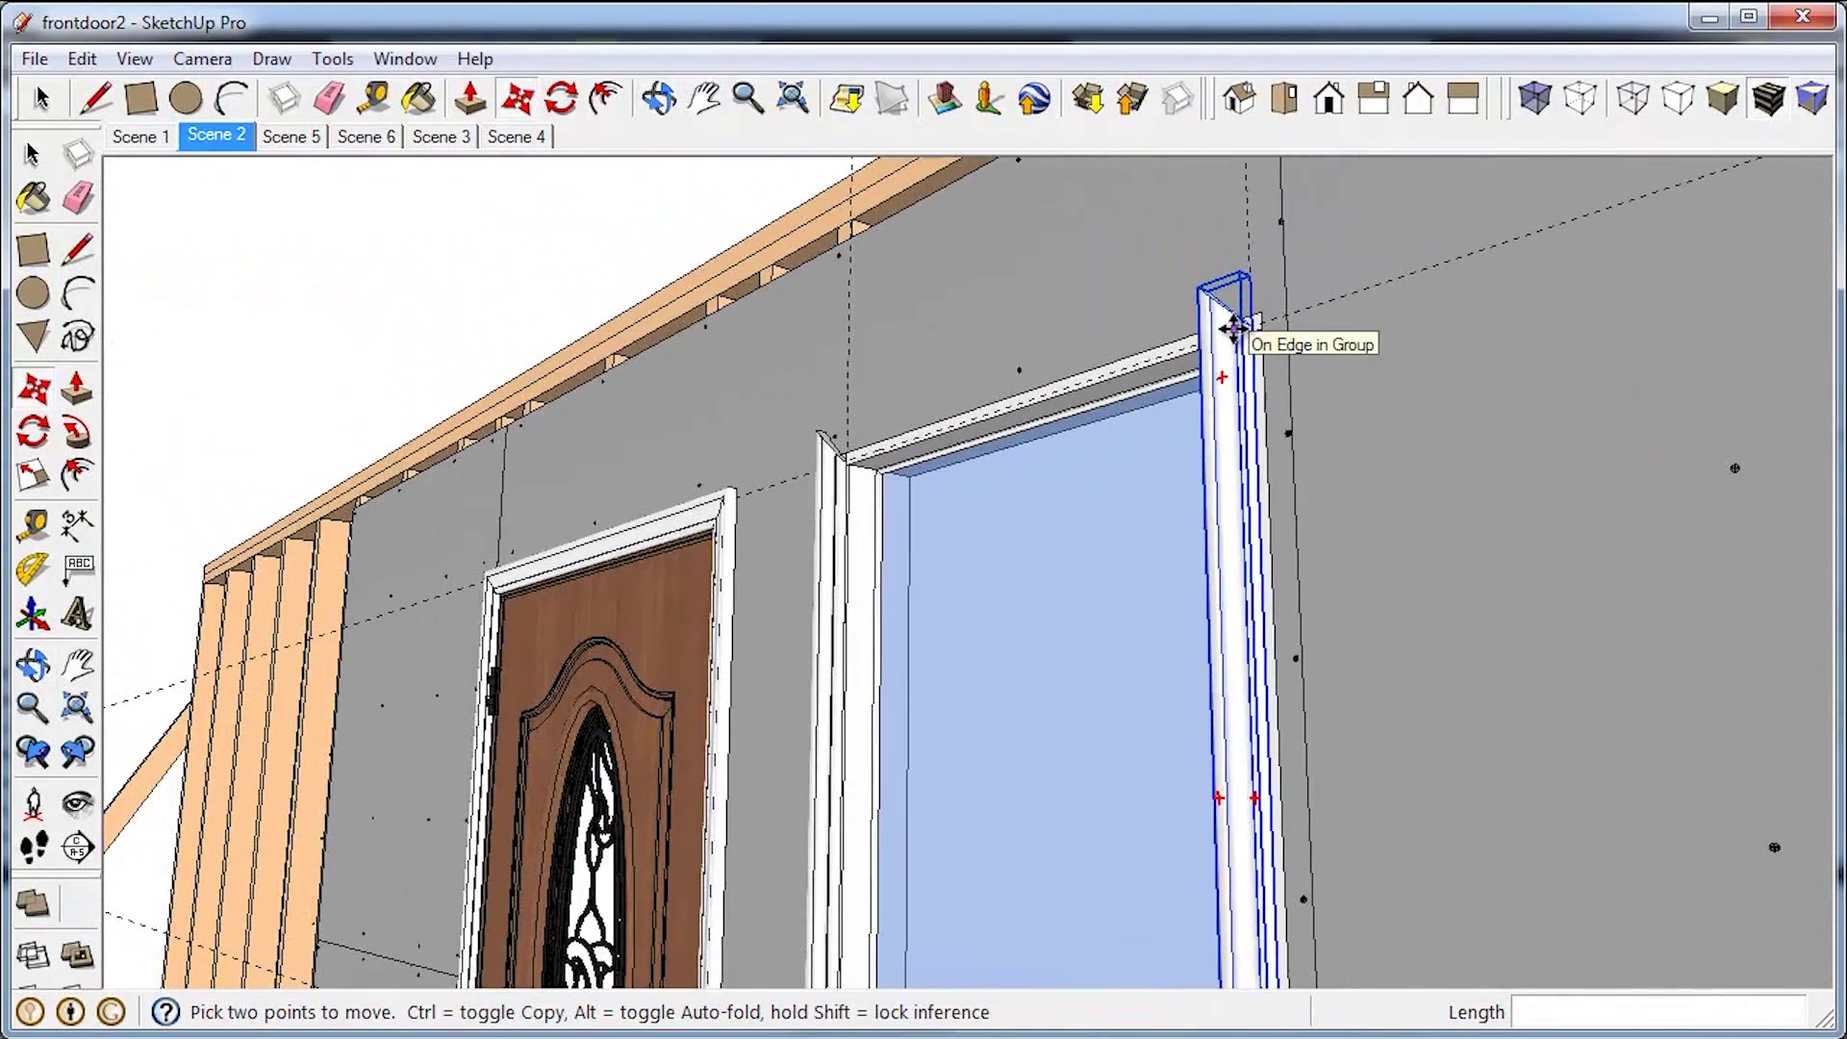
click(33, 475)
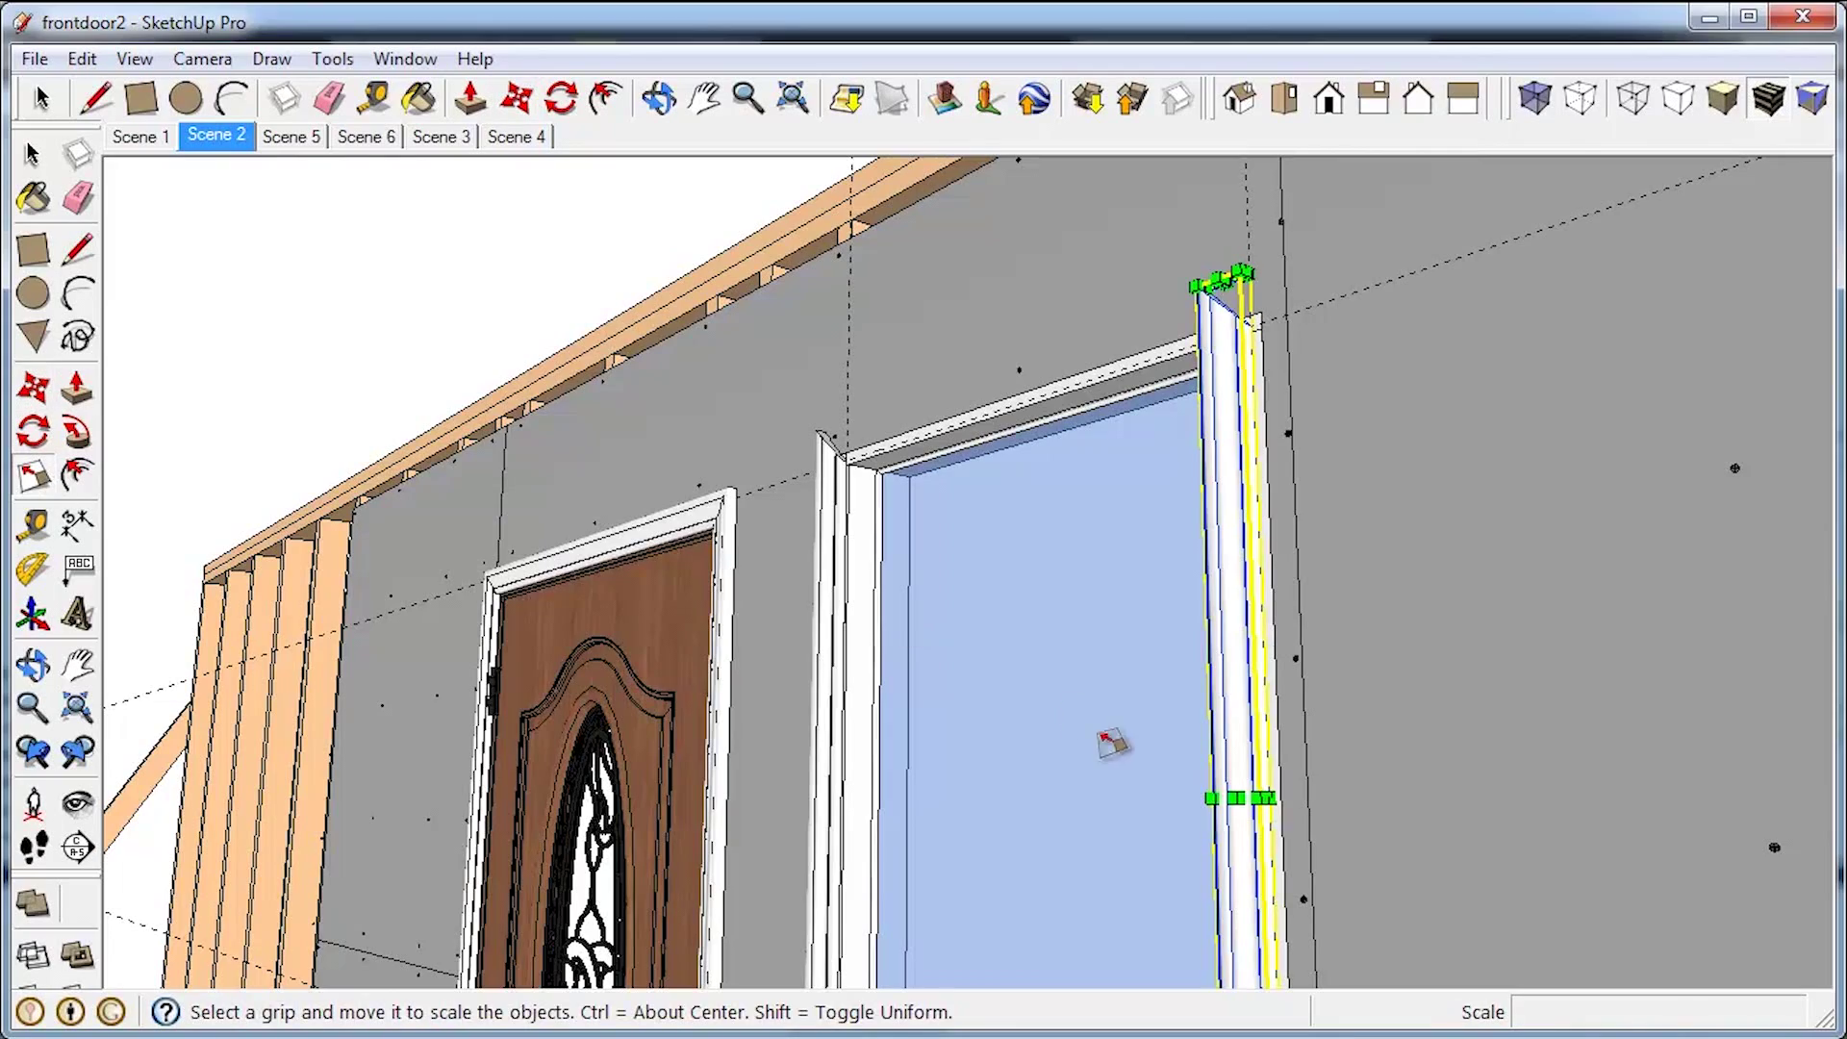
middle_drag(1105, 742, 1748, 882)
scroll(1529, 882, up, 10)
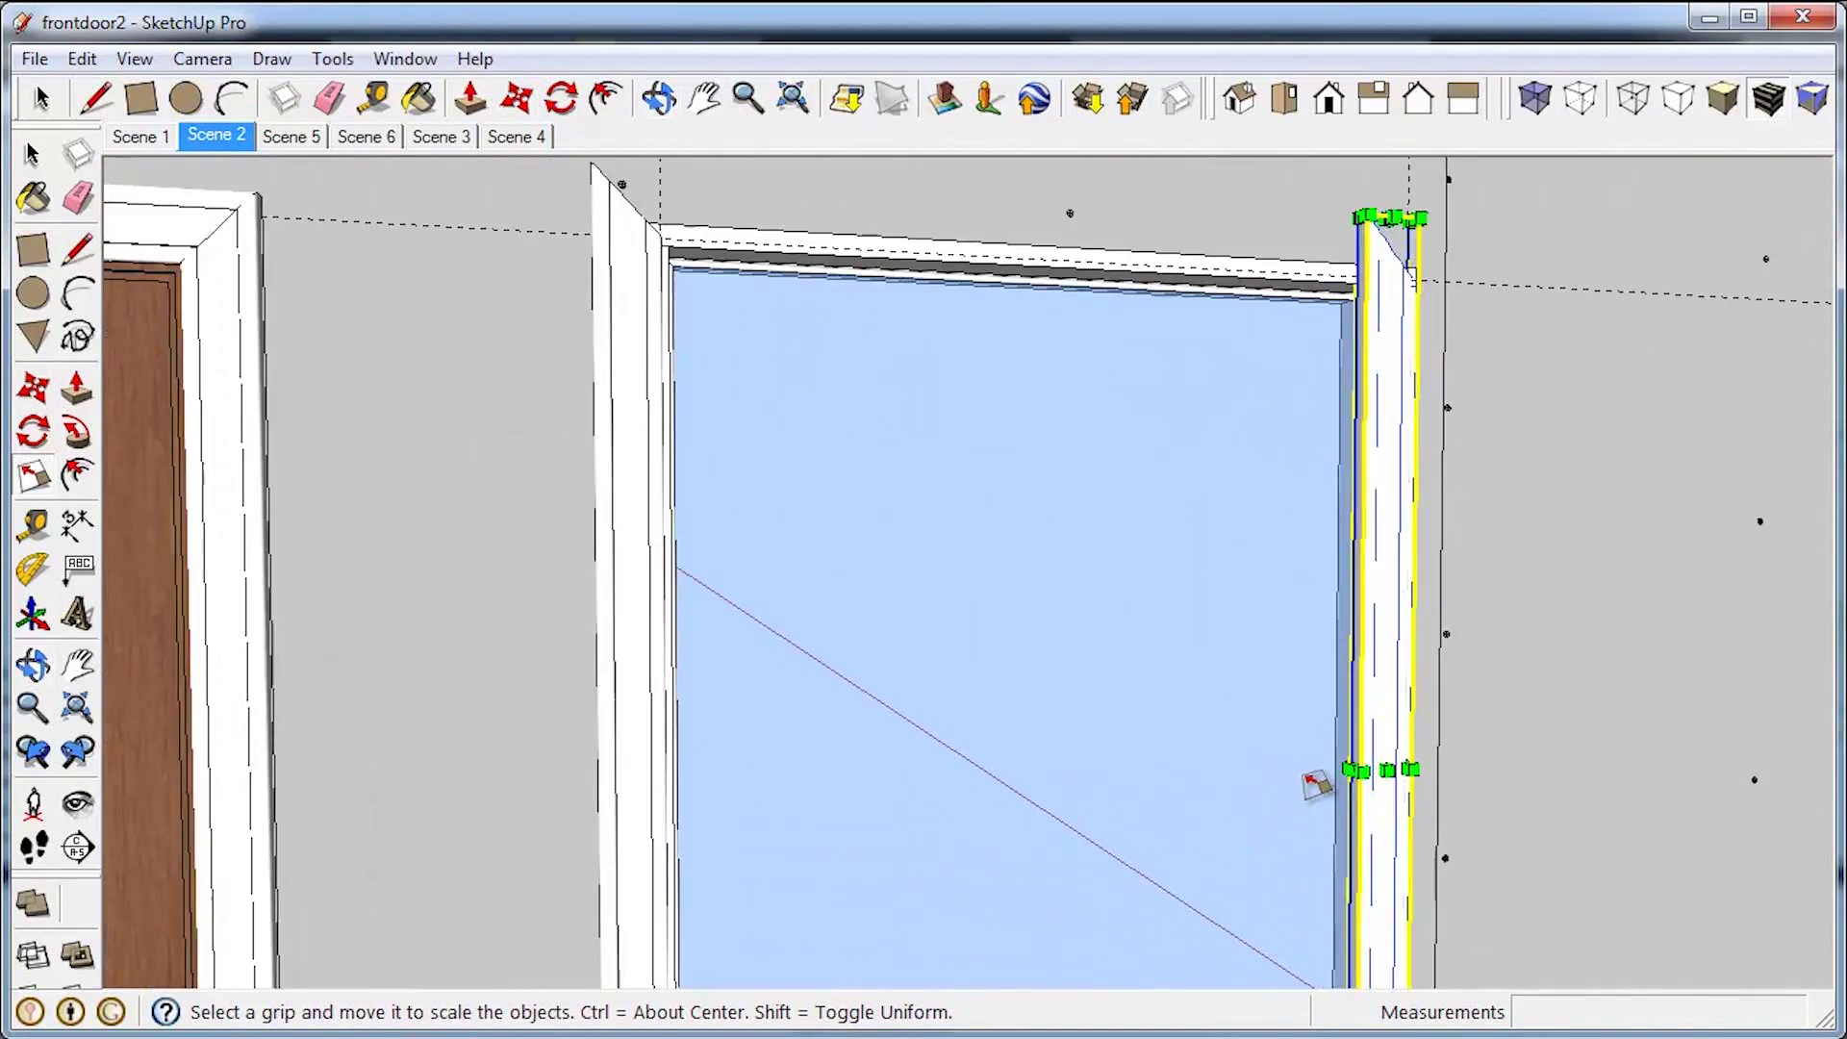
scroll(1357, 795, up, 5)
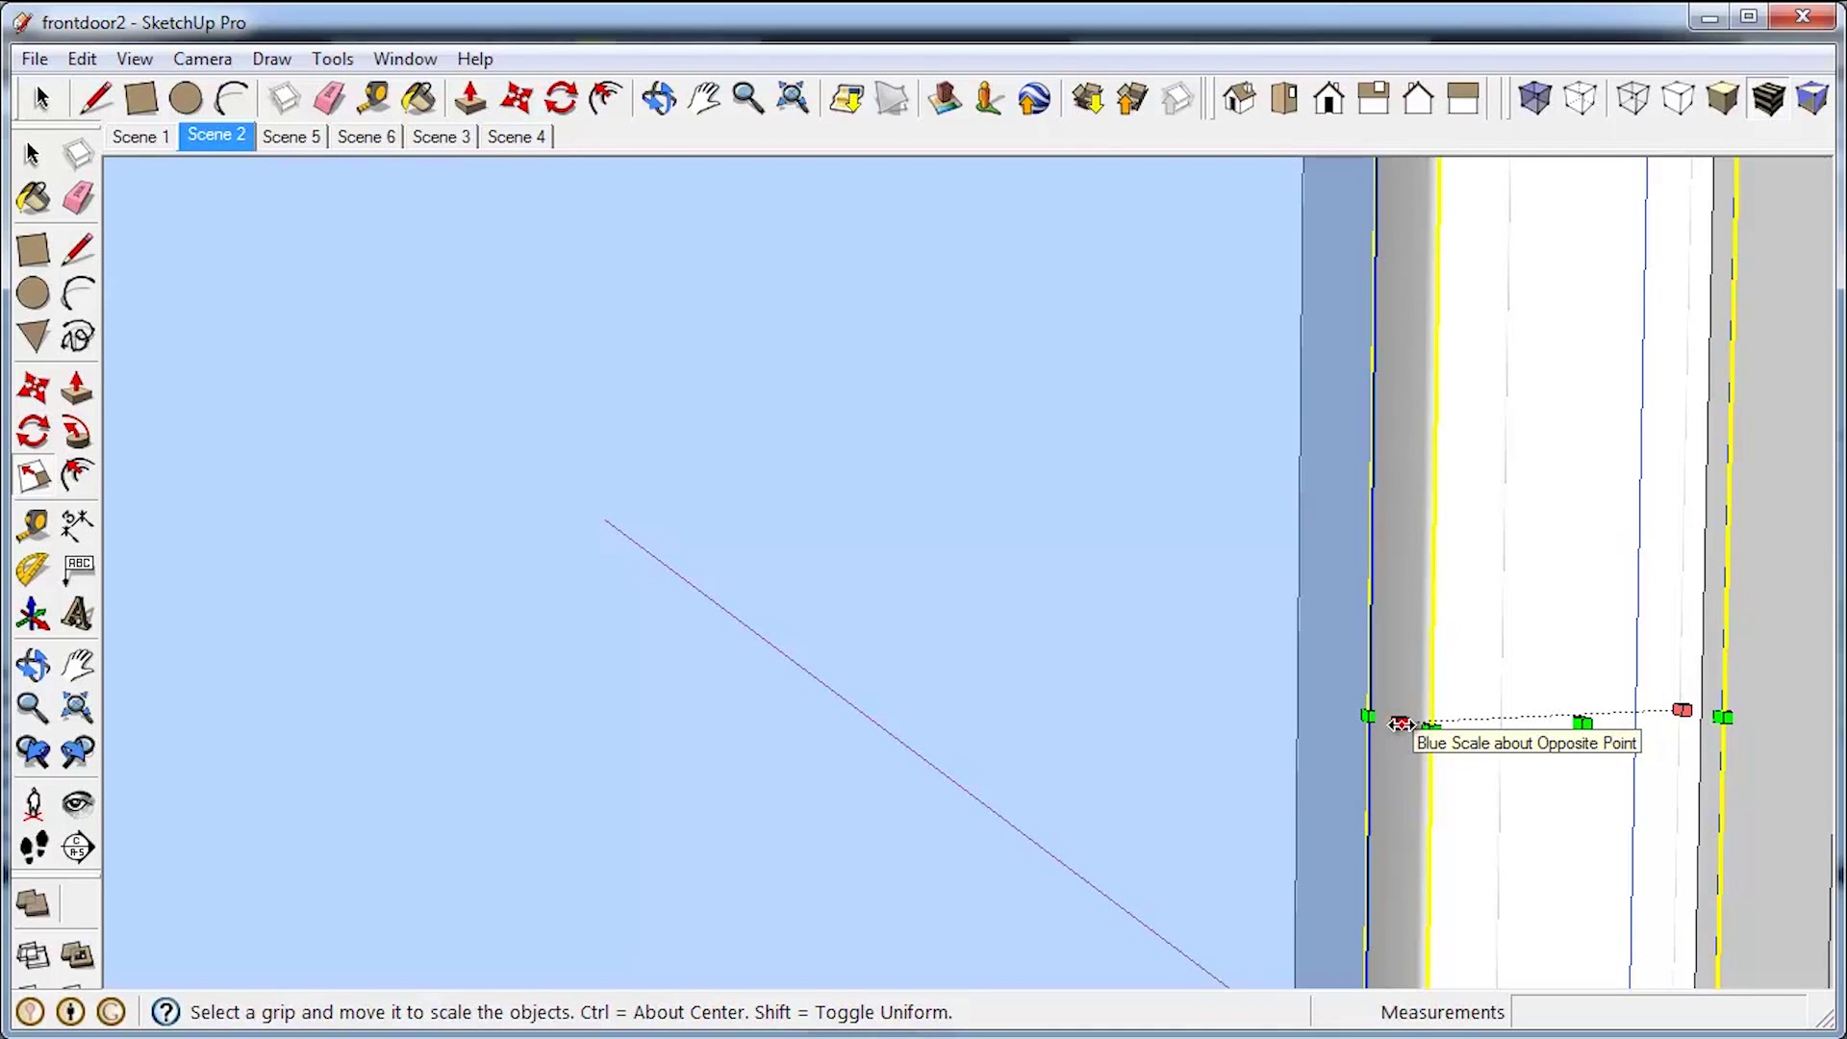
click(1400, 723)
scroll(1371, 733, down, 8)
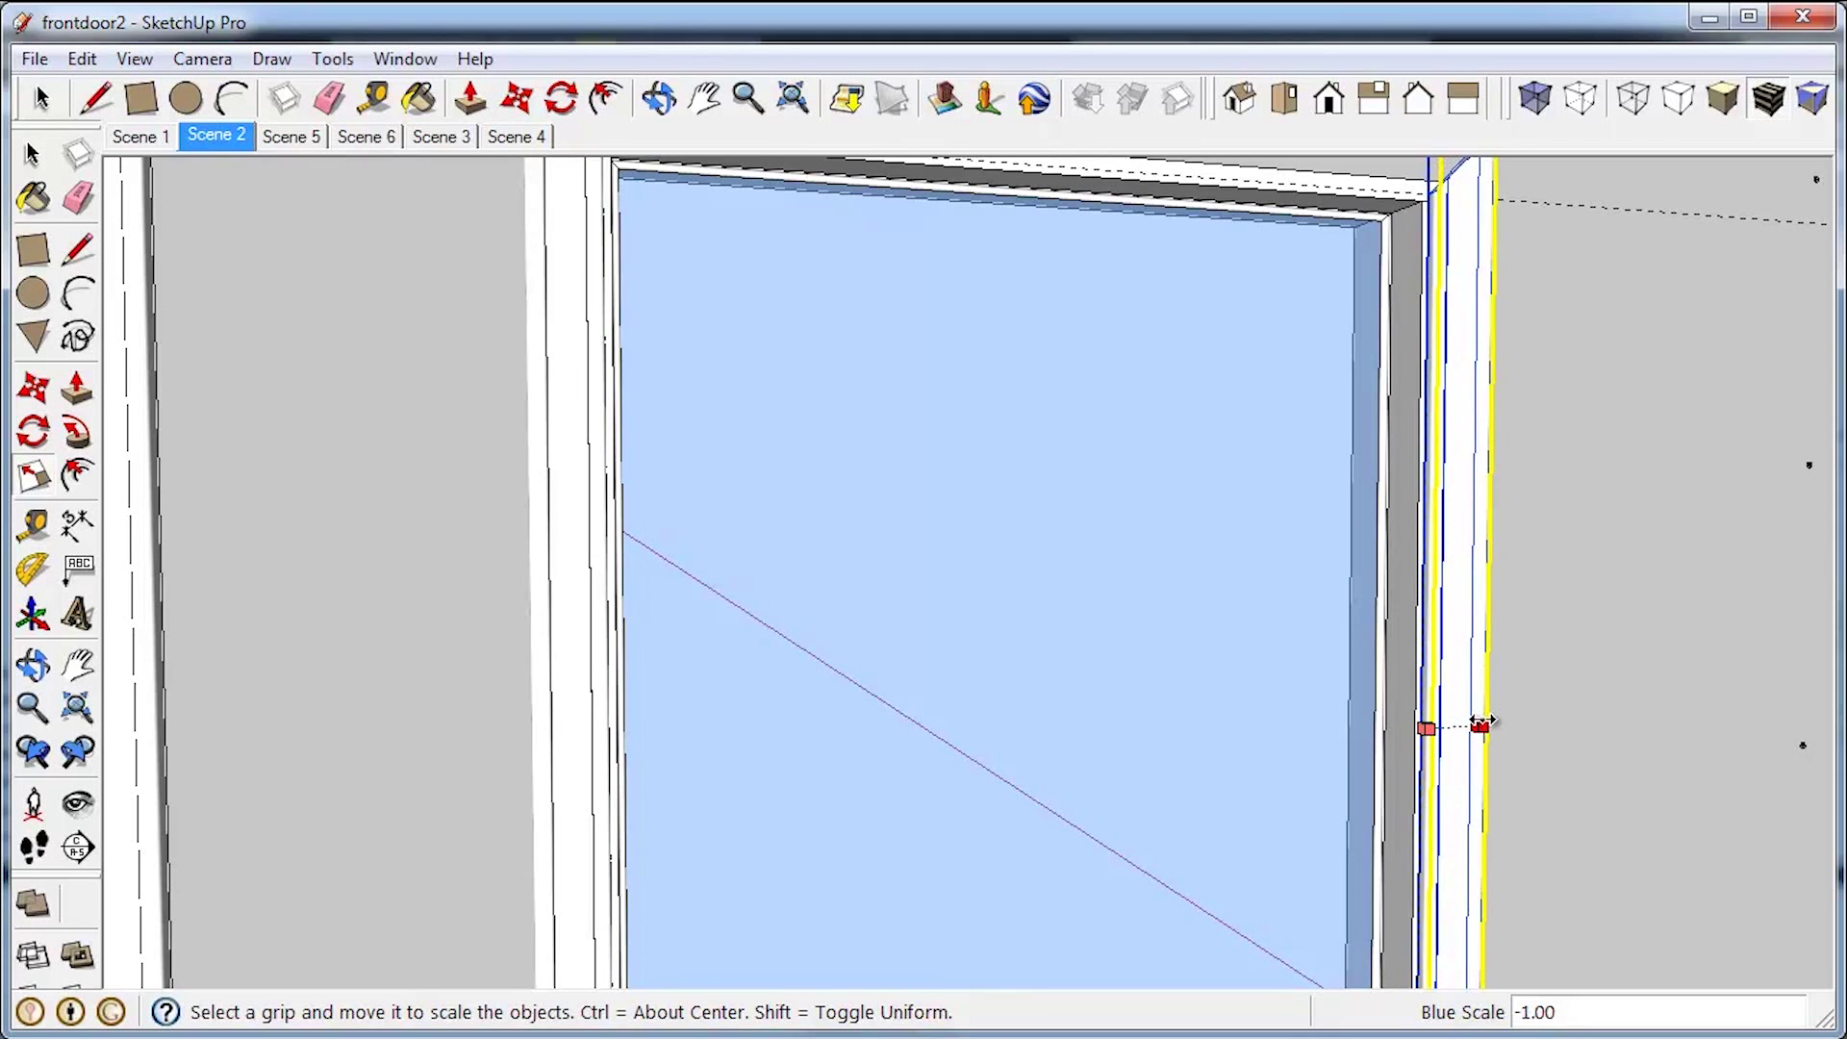
click(1481, 723)
scroll(1439, 709, down, 10)
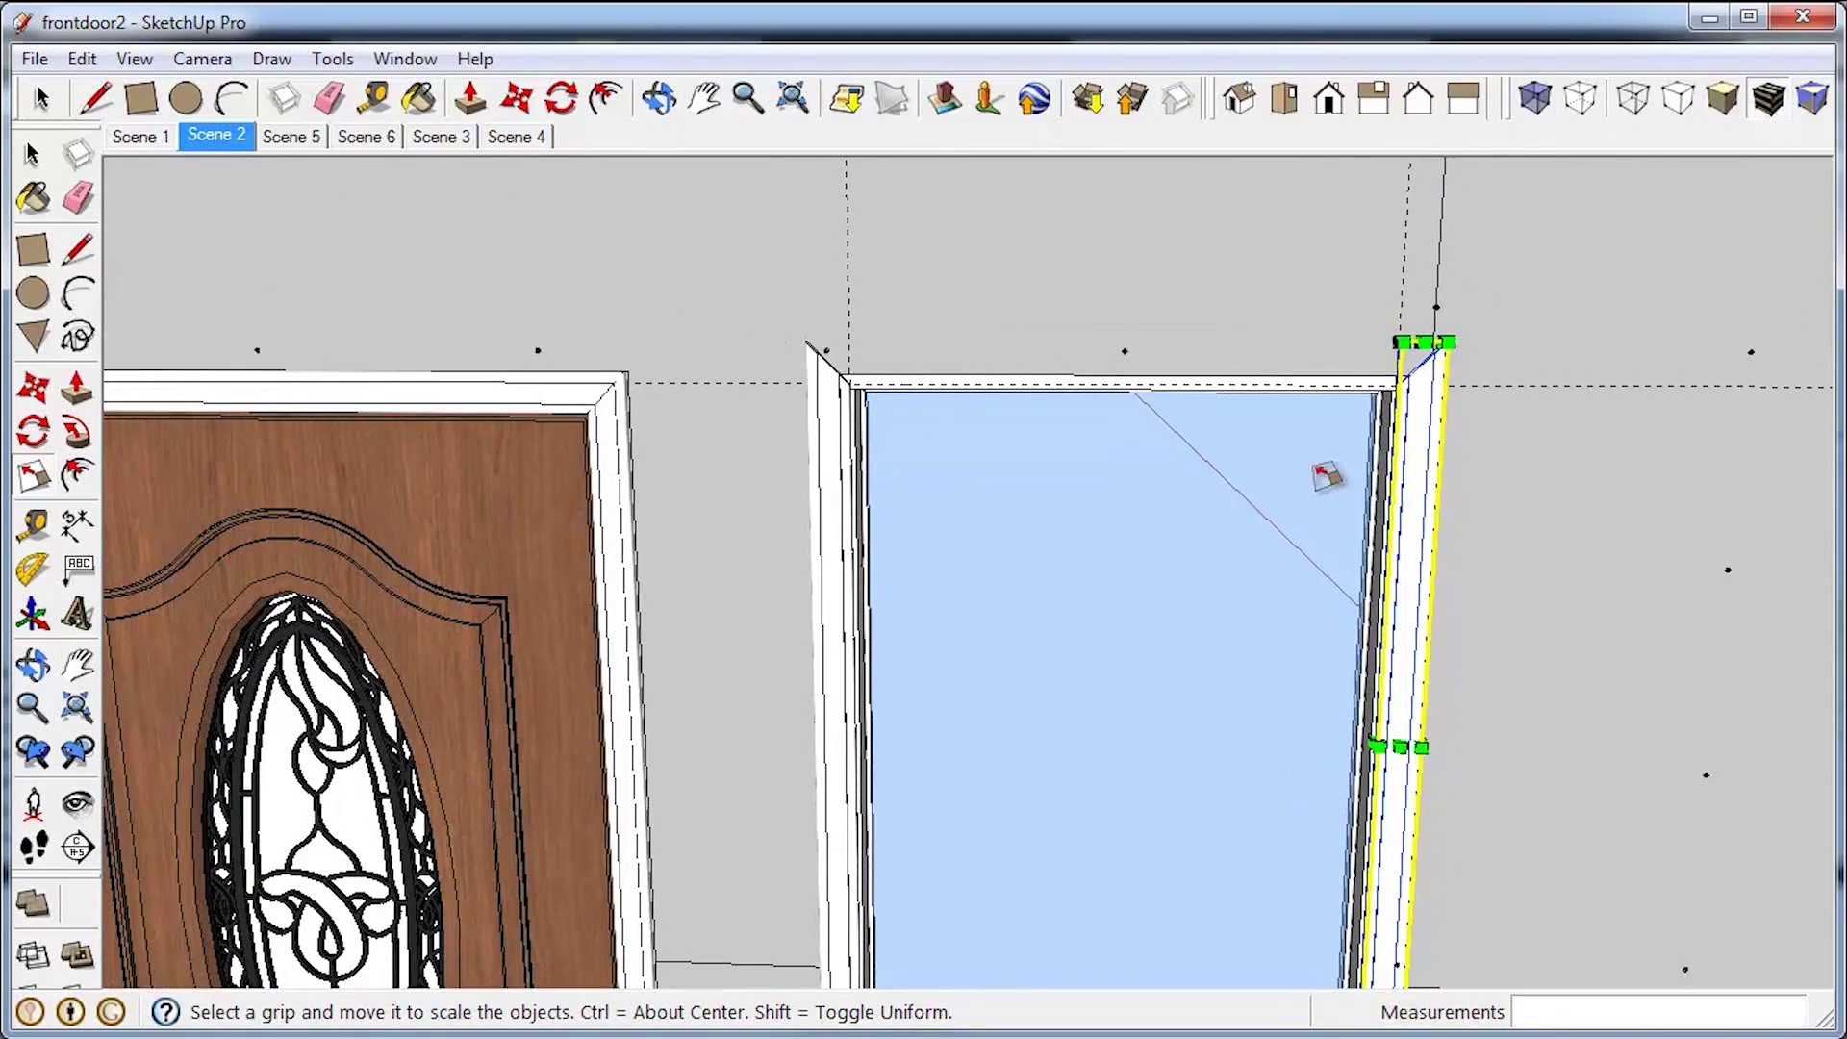
Step: Copy the mirrored side moulding 1' 3 13/16" back to the middle of the window
scroll(1340, 297, down, 6)
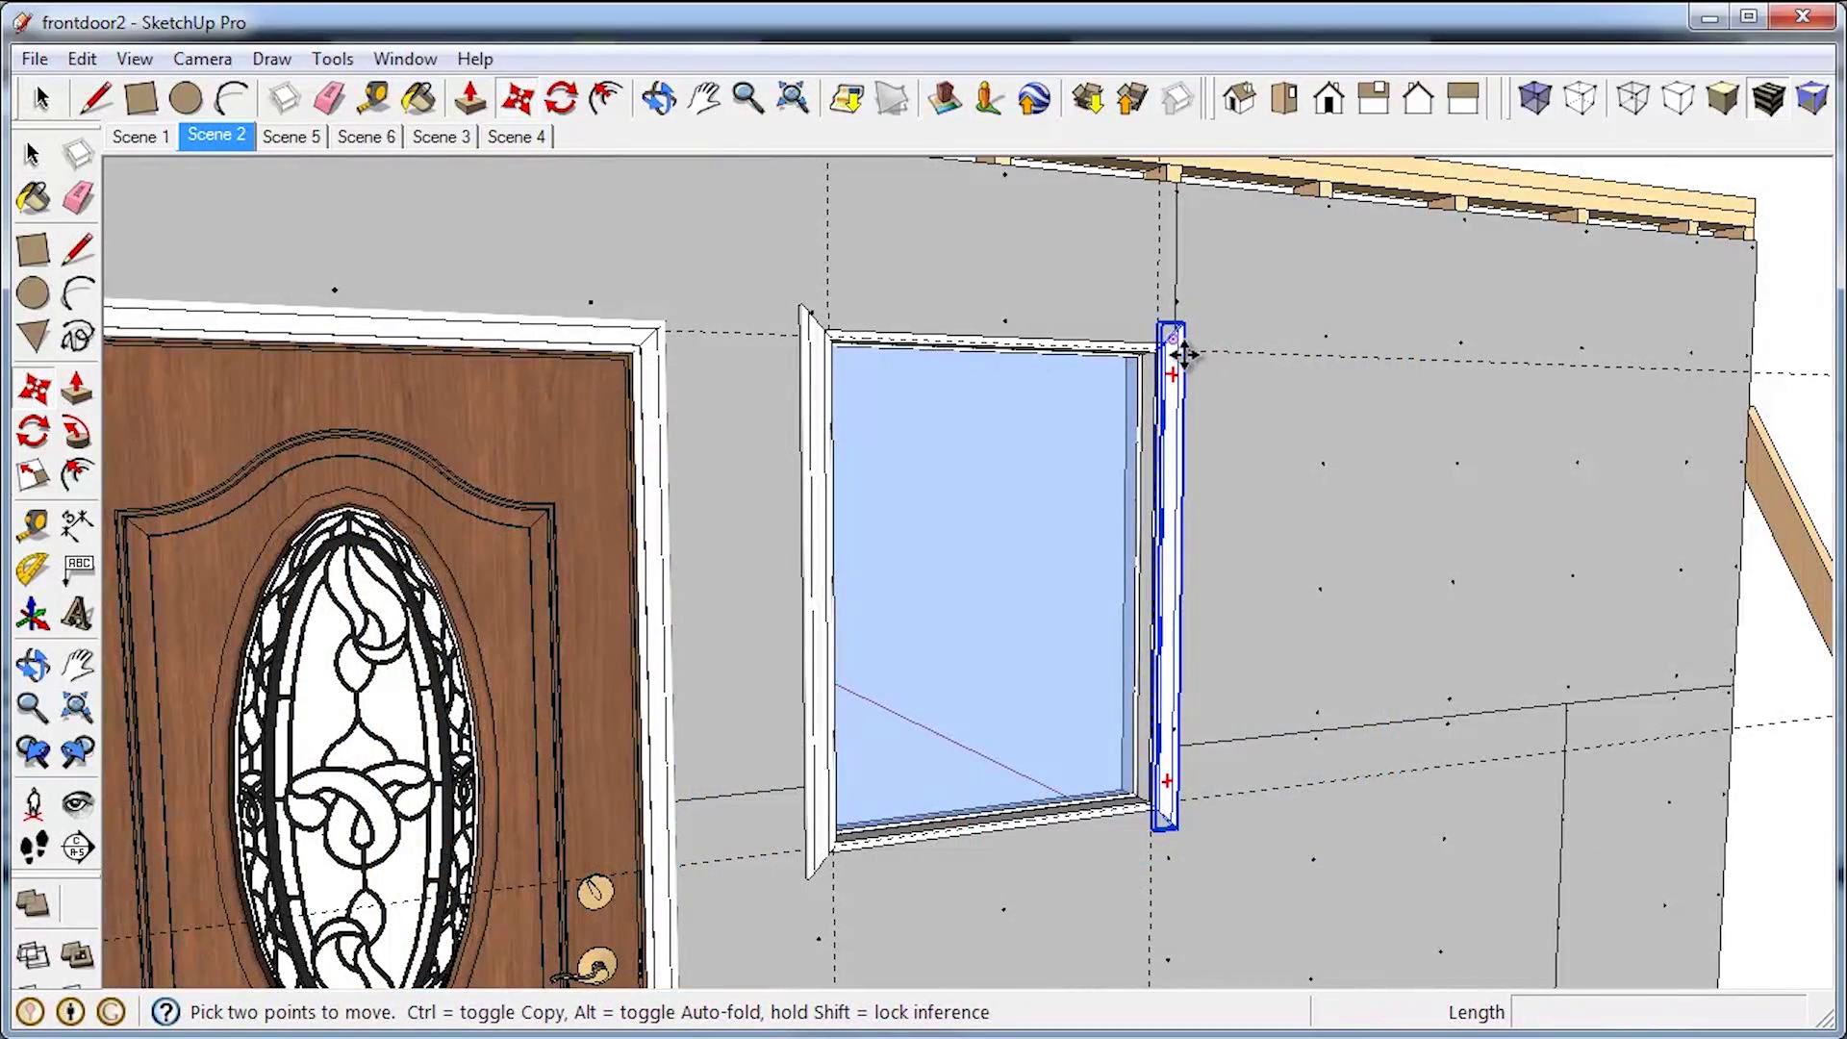
scroll(1171, 353, up, 6)
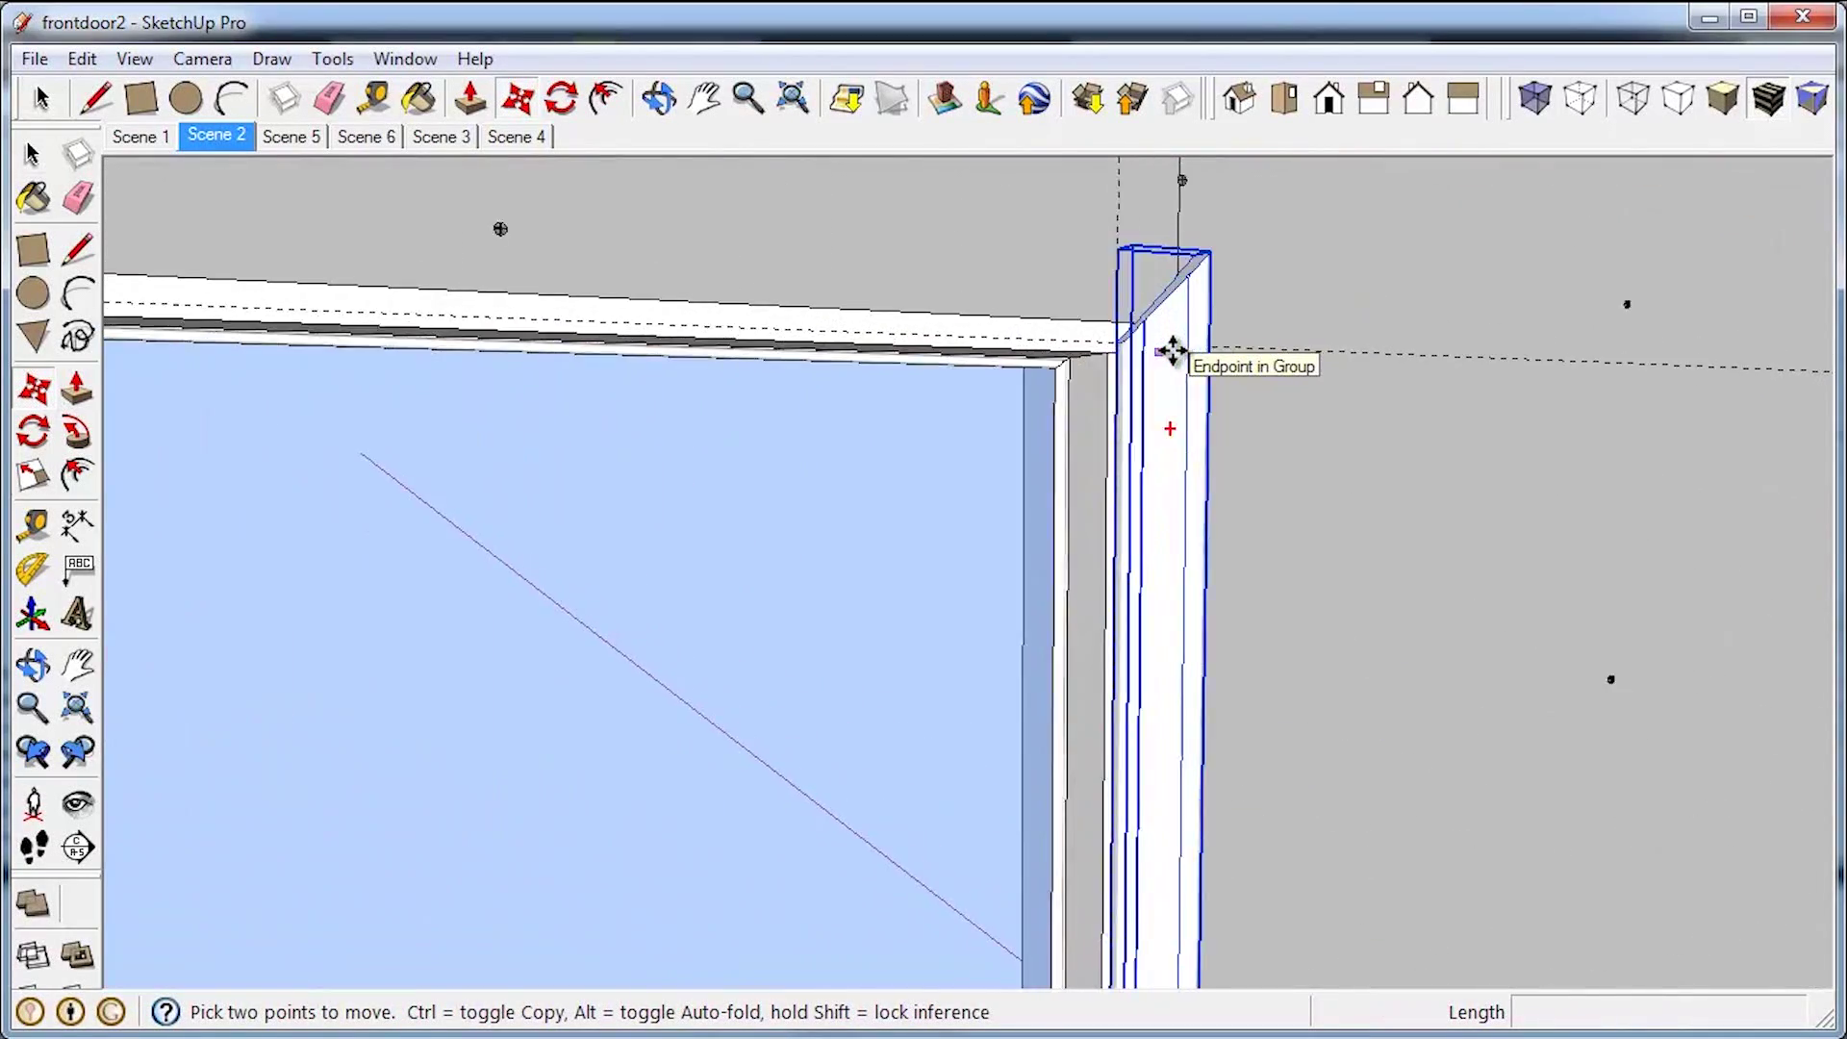
scroll(1172, 353, up, 2)
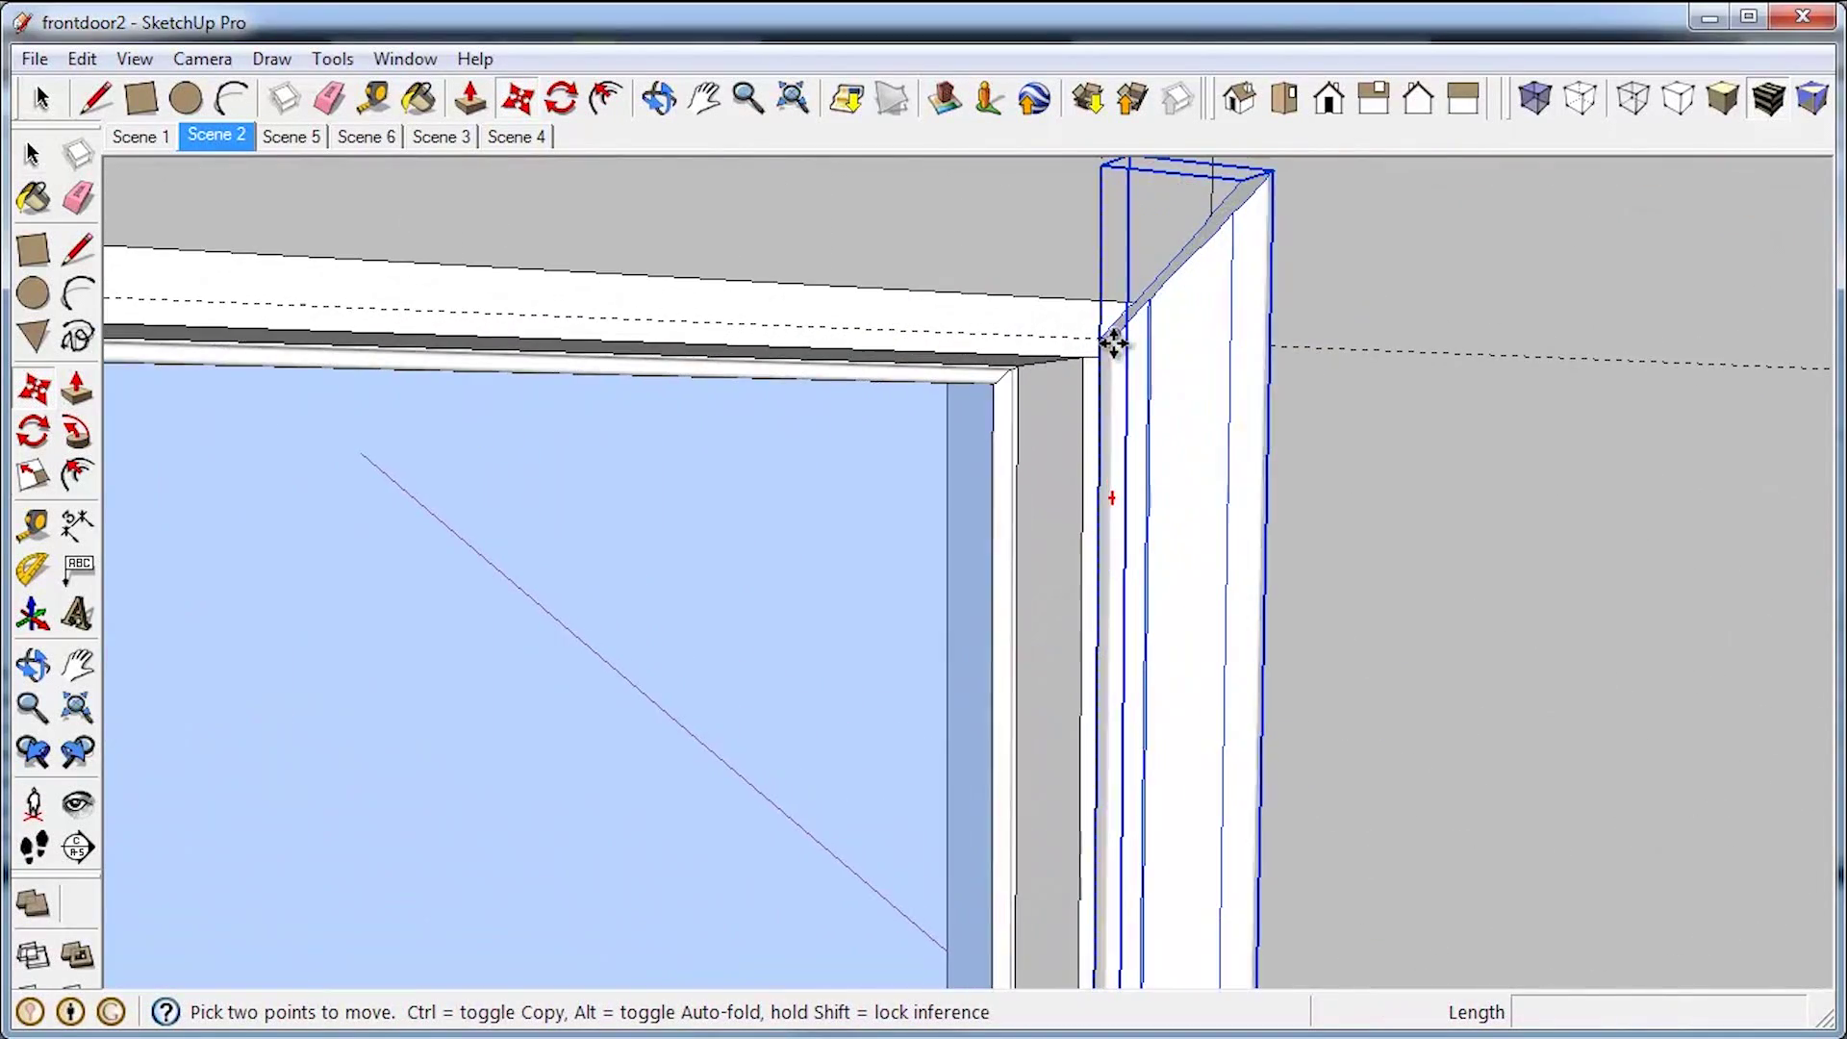
click(1168, 393)
scroll(1168, 394, down, 8)
key(ctrl)
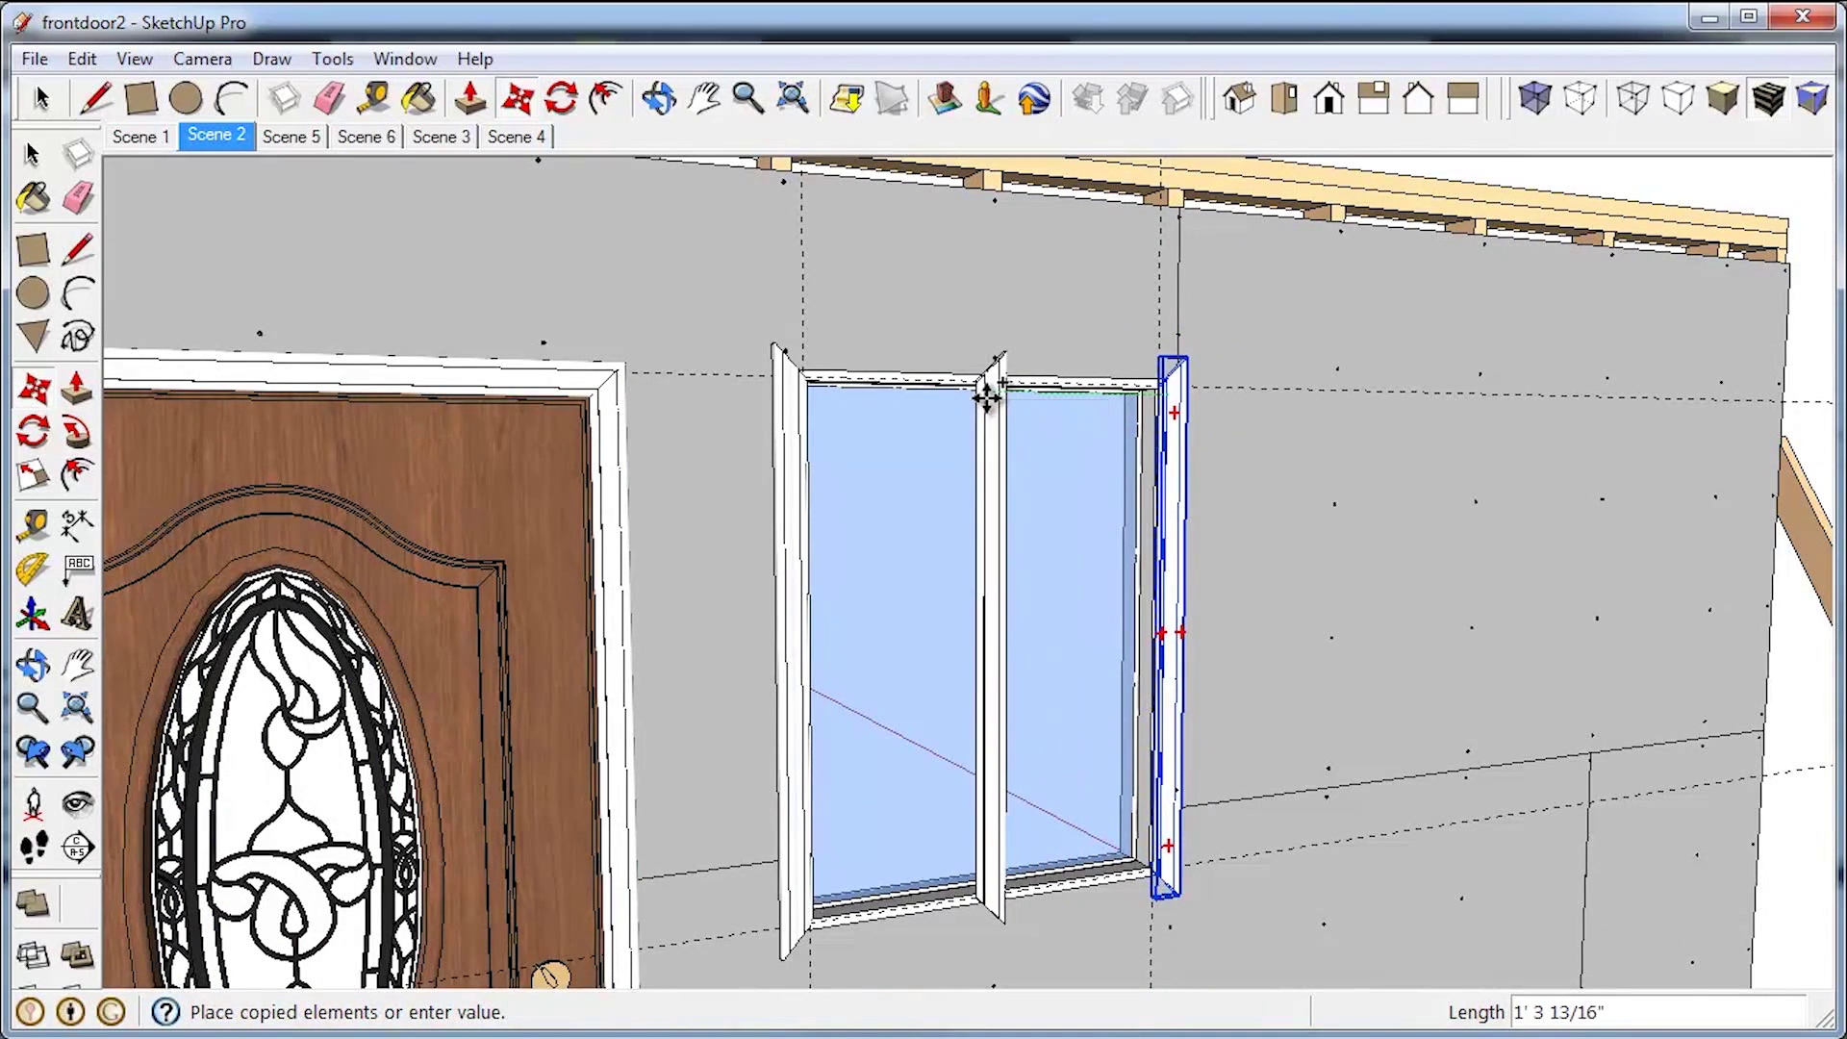
click(986, 394)
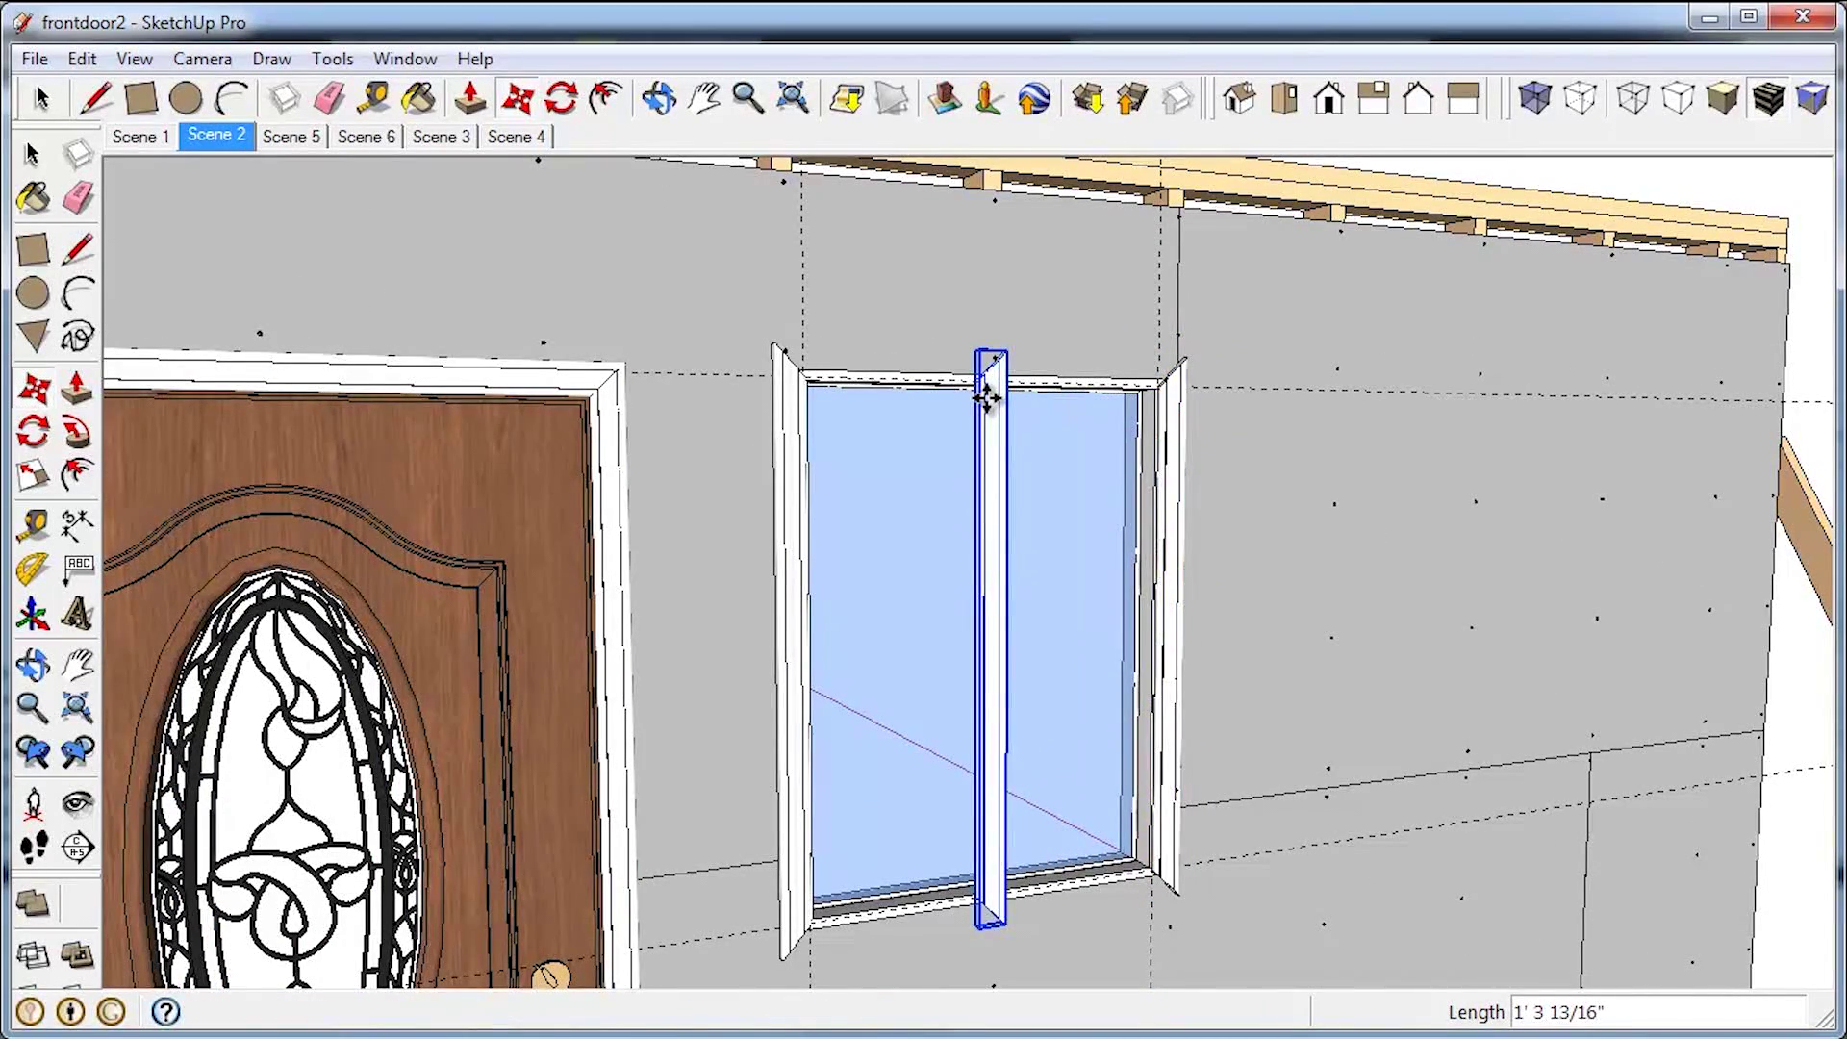
Step: Rotate the middle moulding copy about its centre in the wall plane until it lies horizontal across the window
key(q)
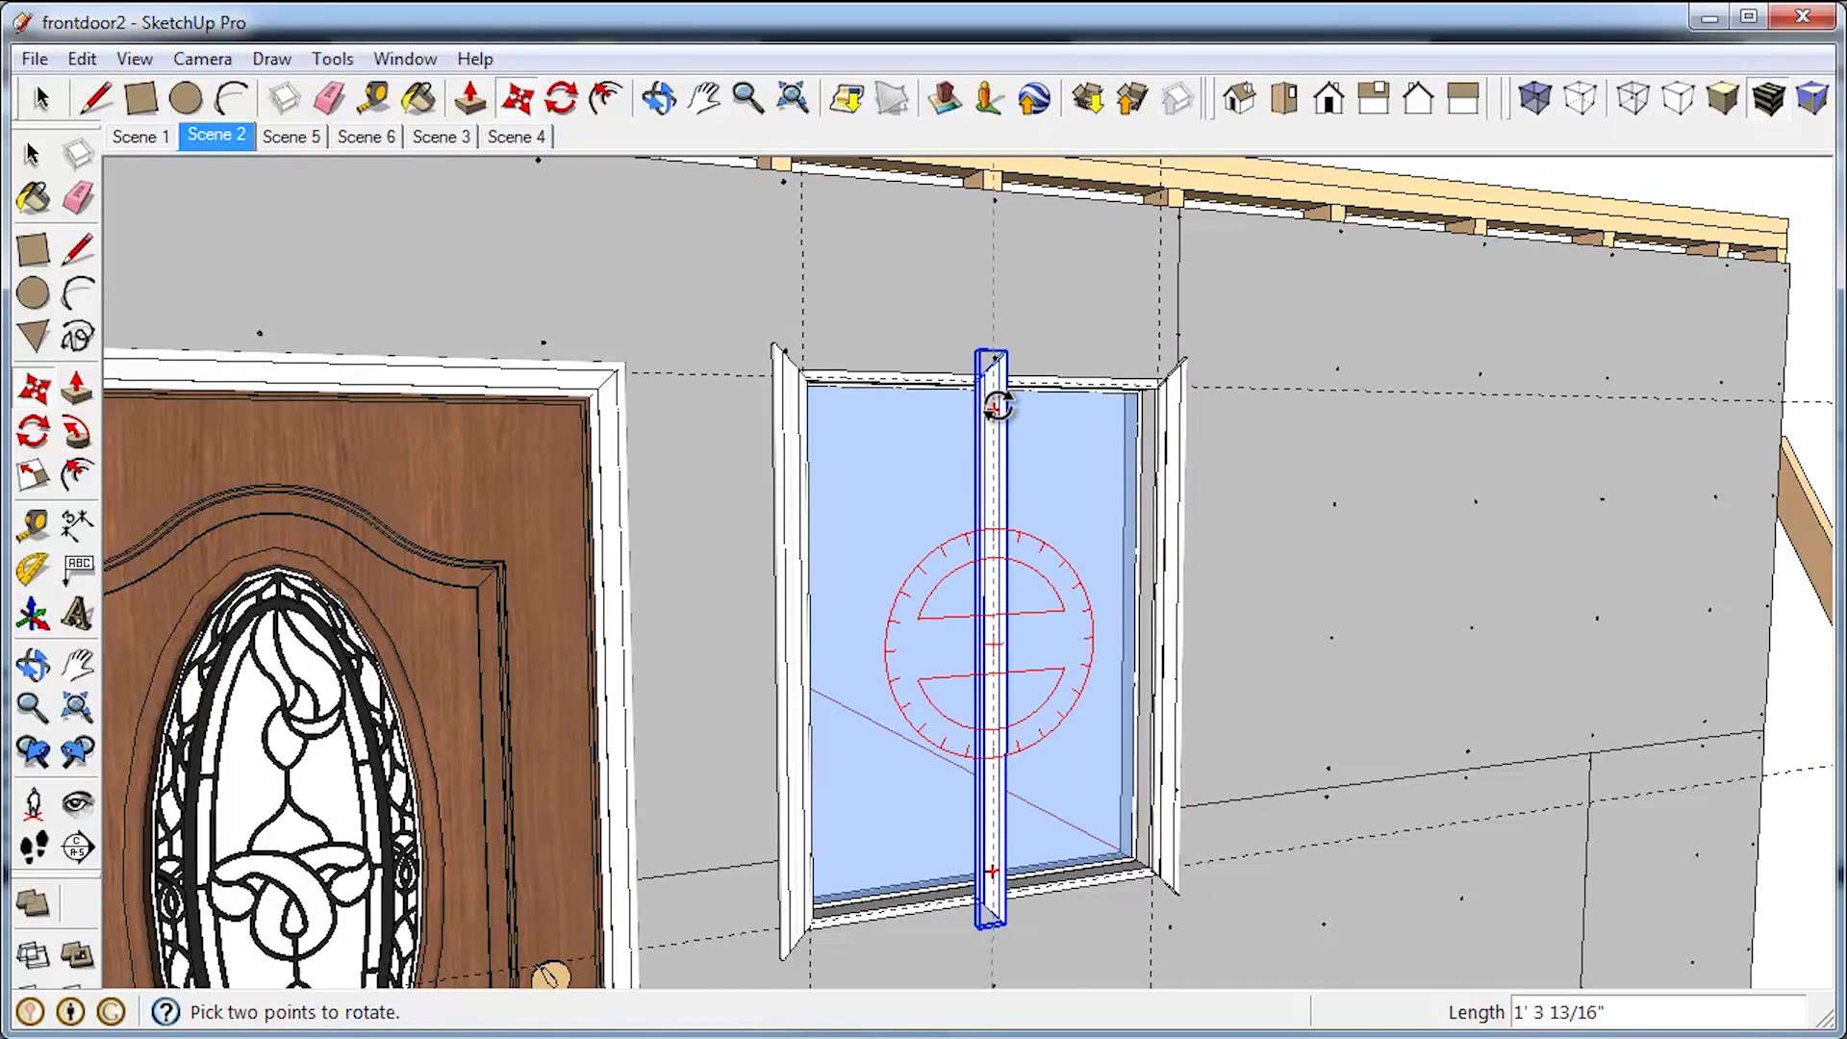
key(m)
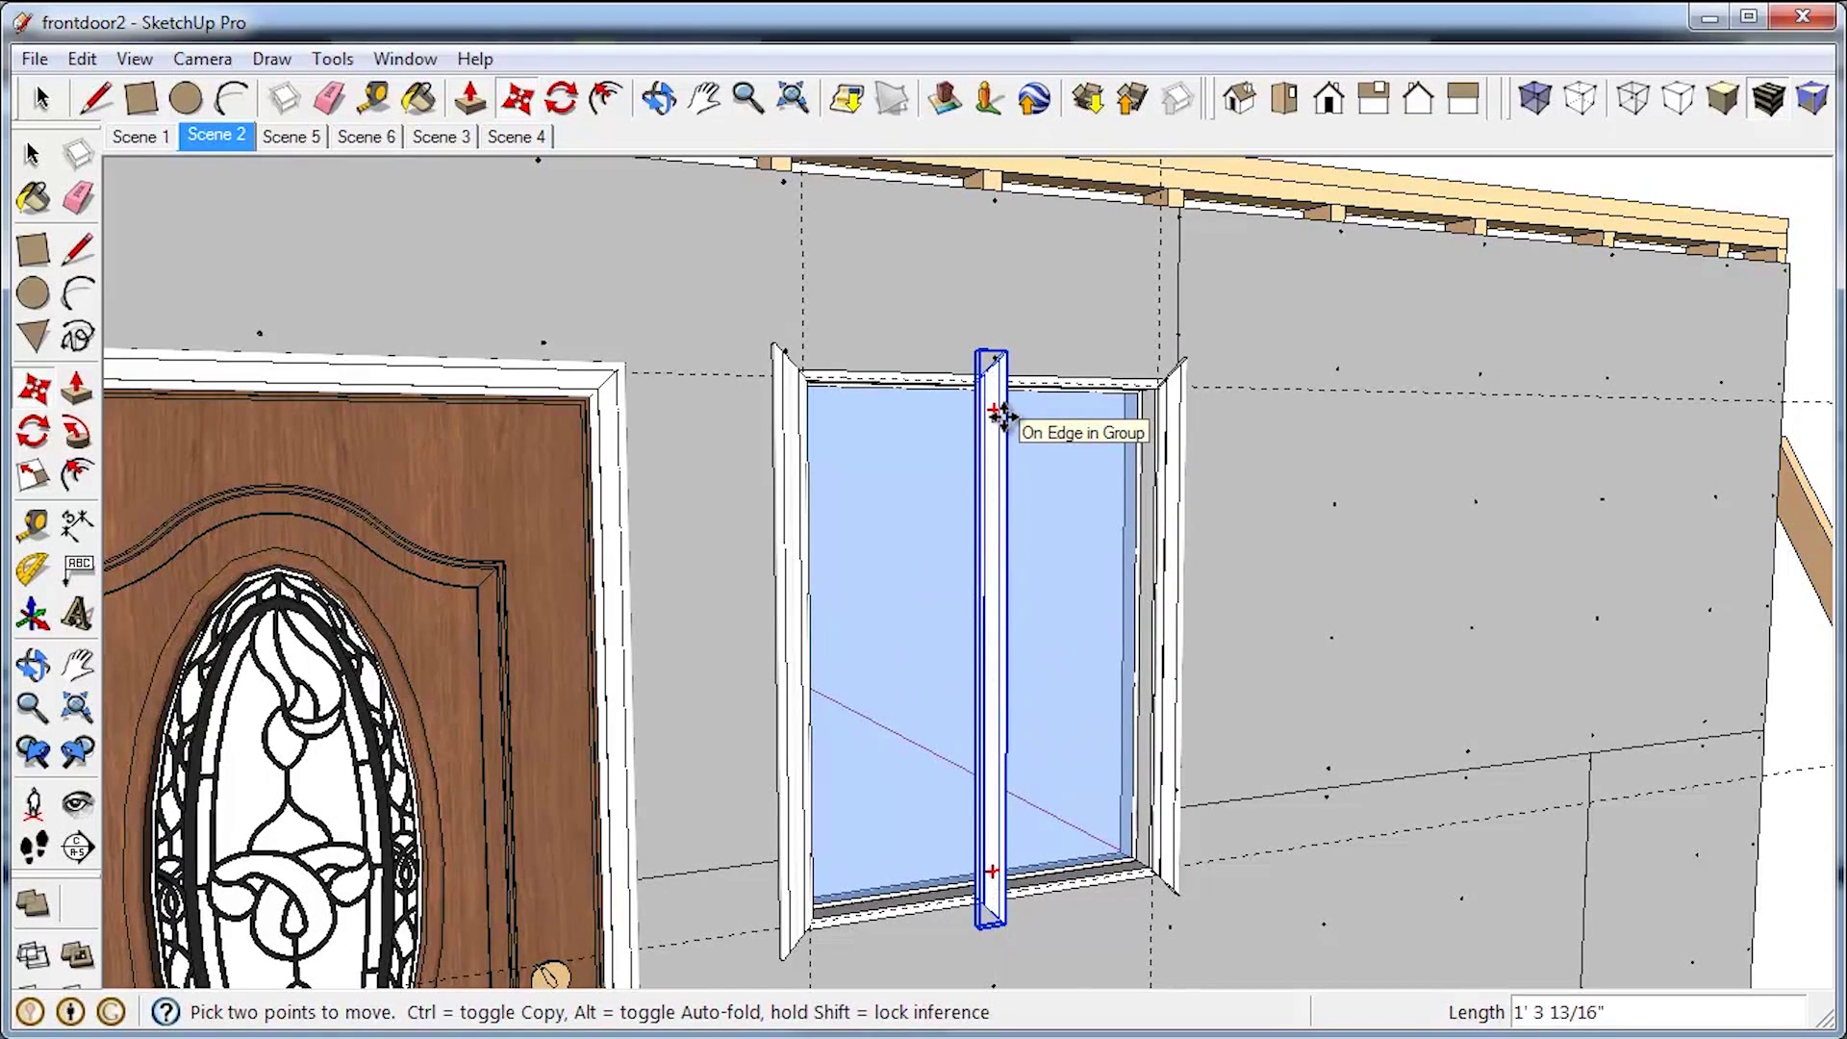
key(q)
key(m)
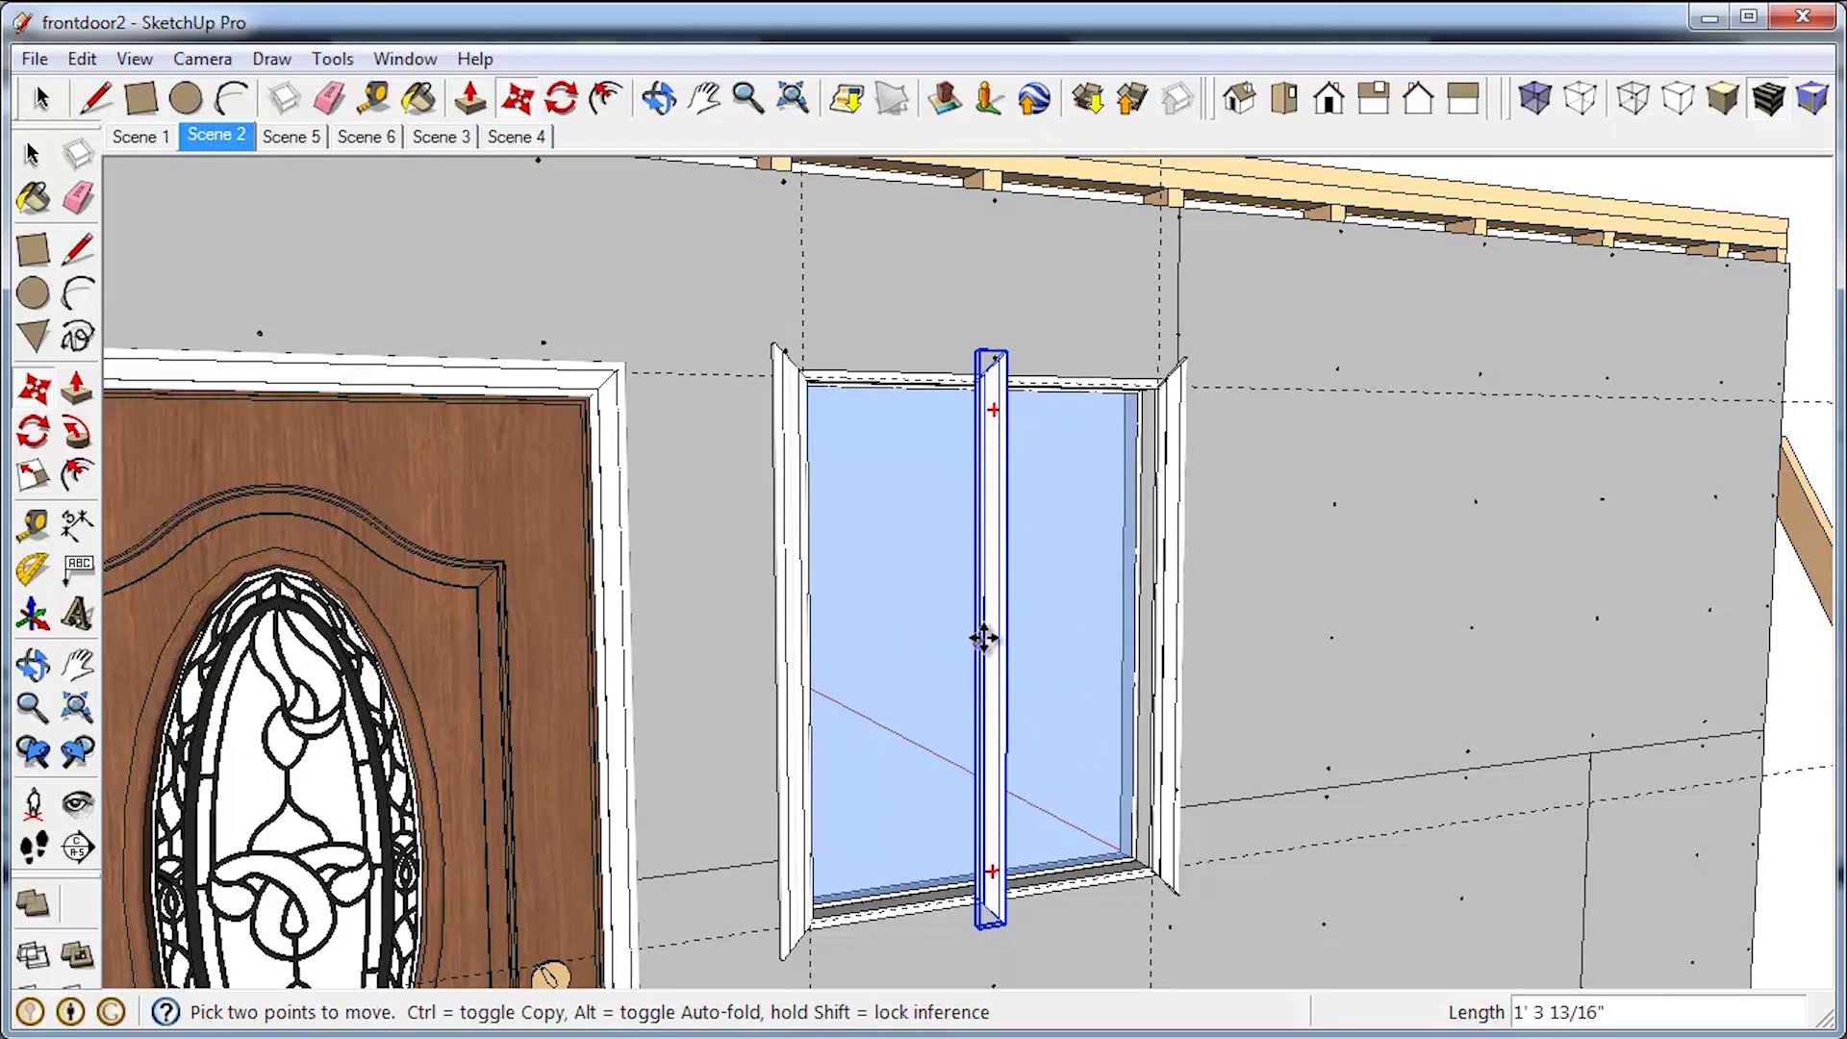
key(q)
key(m)
key(q)
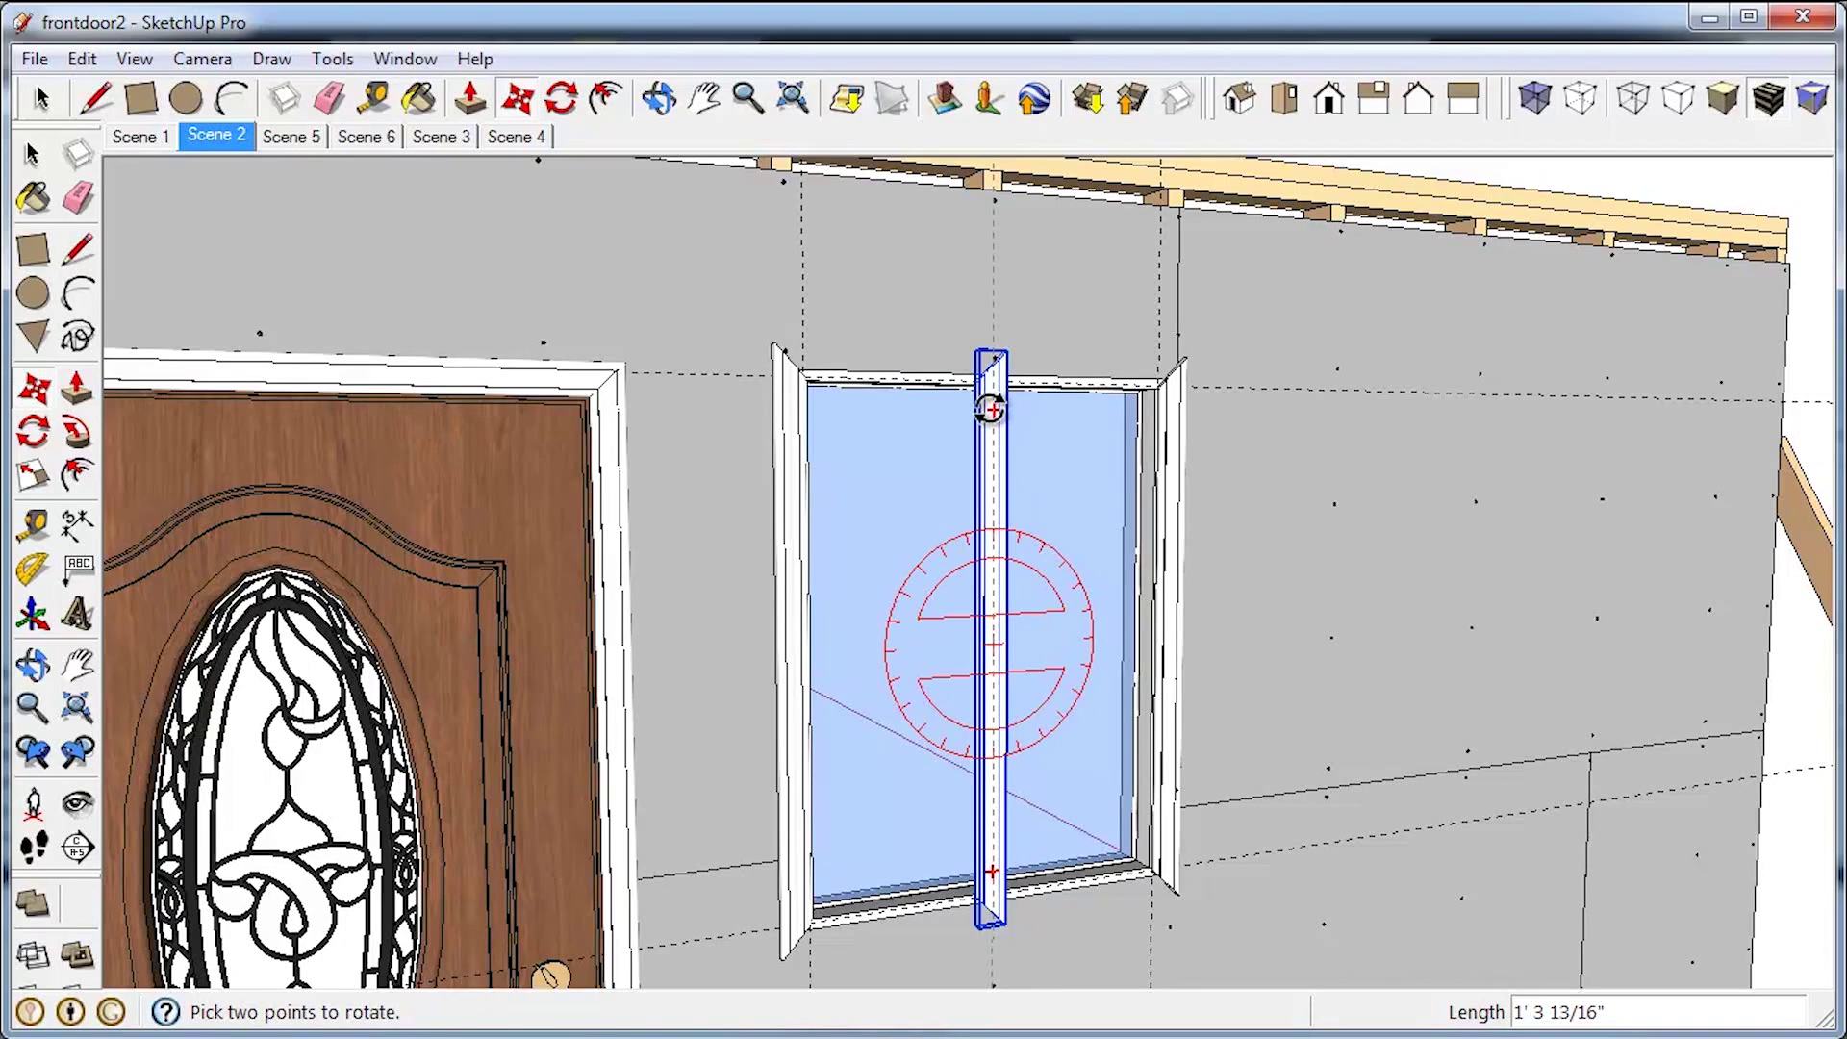
key(m)
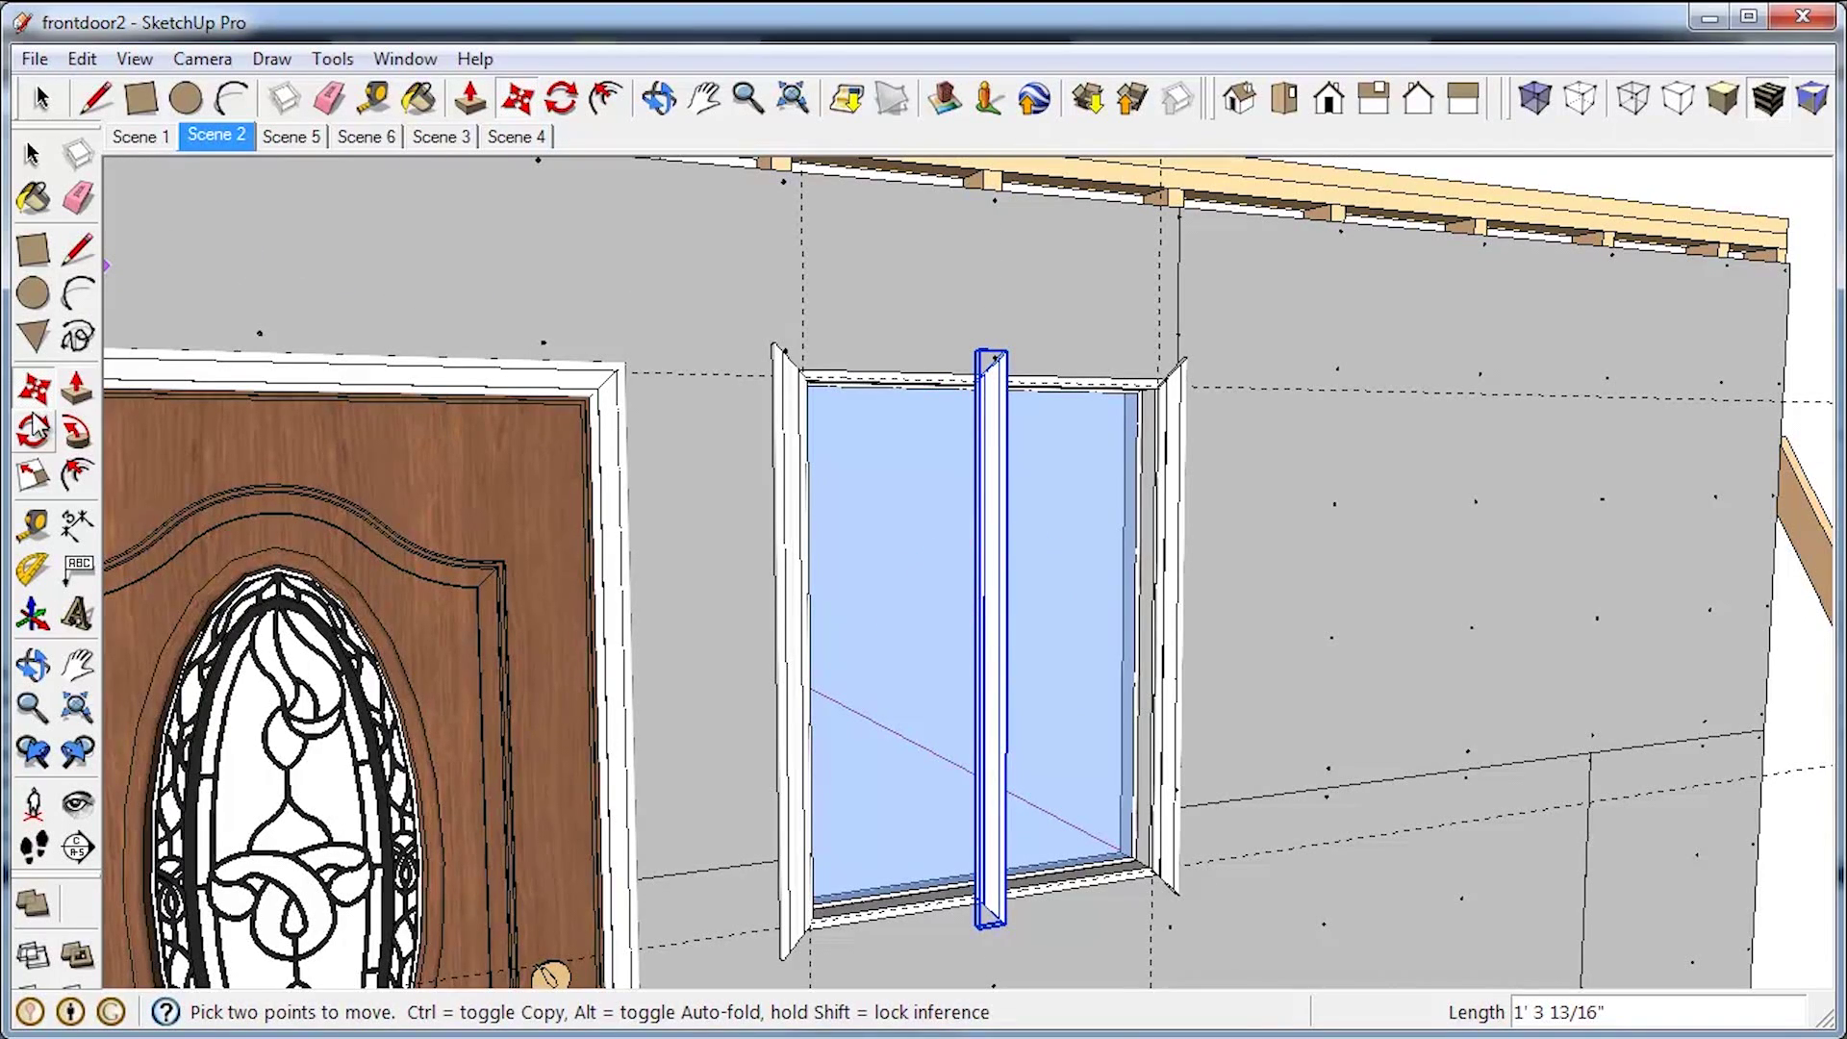
key(q)
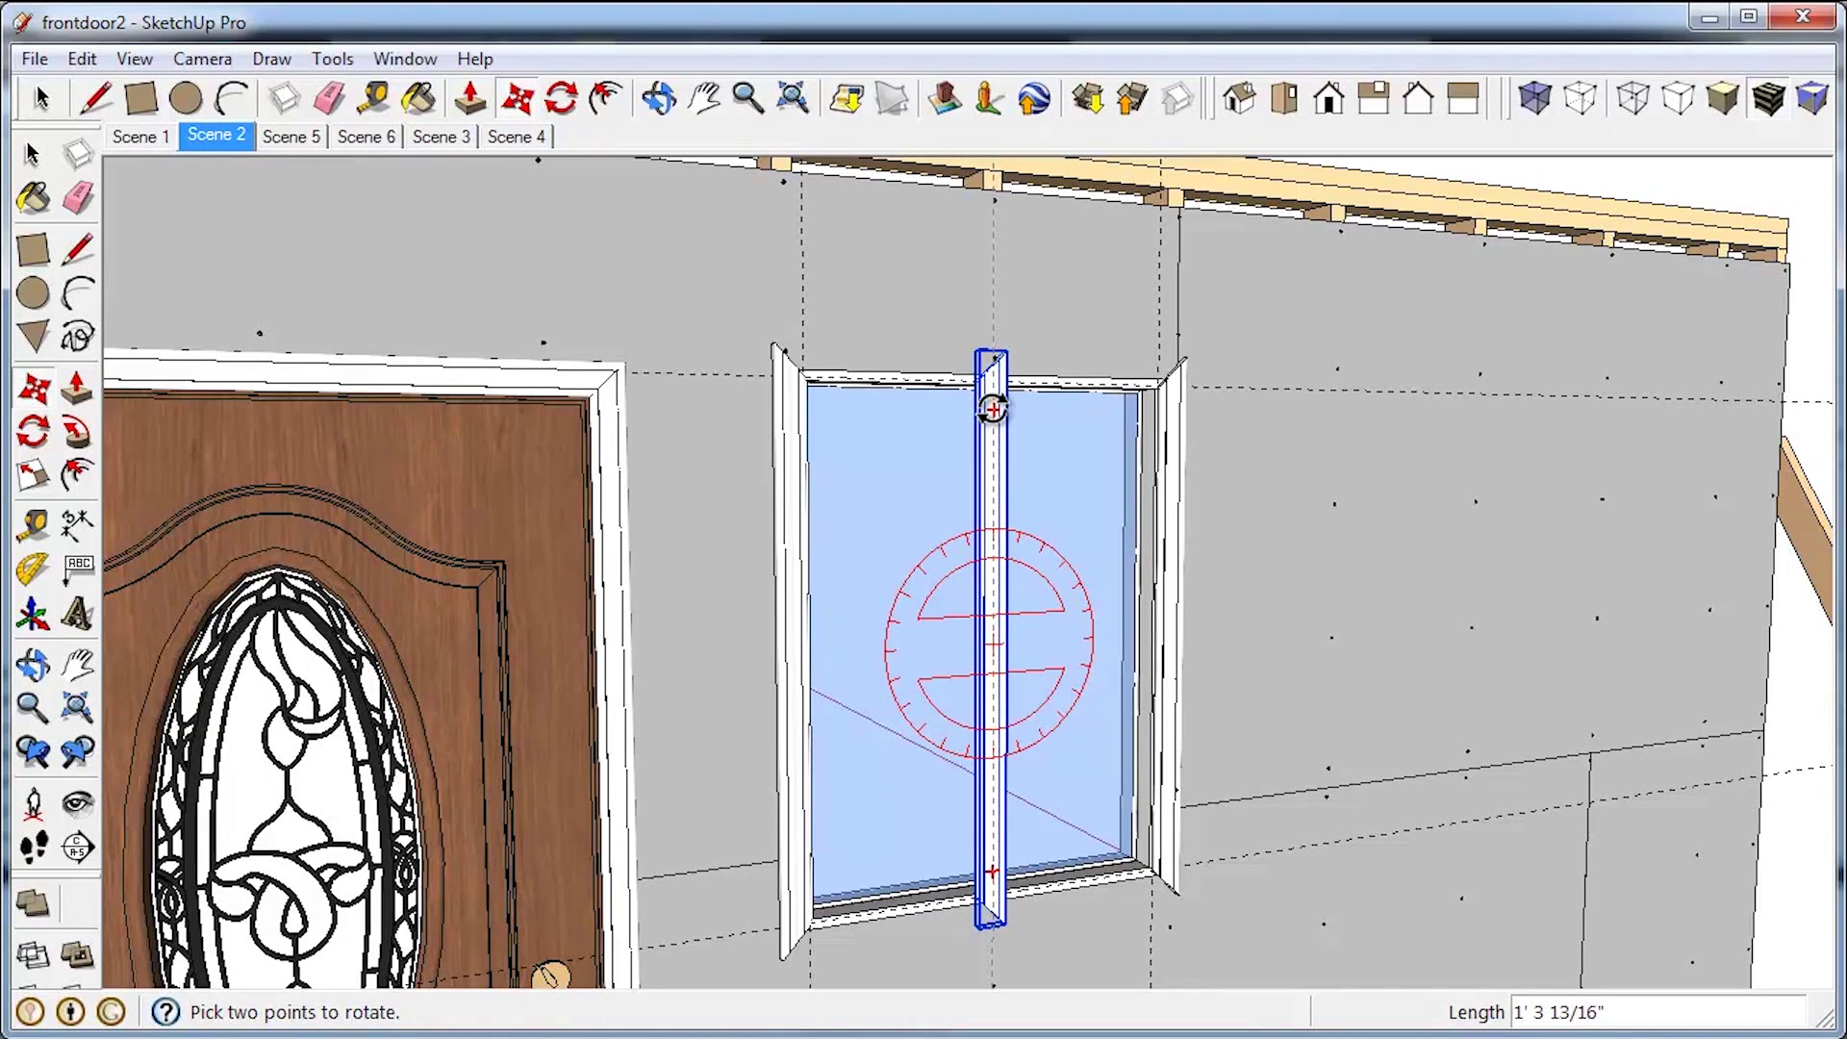
click(993, 408)
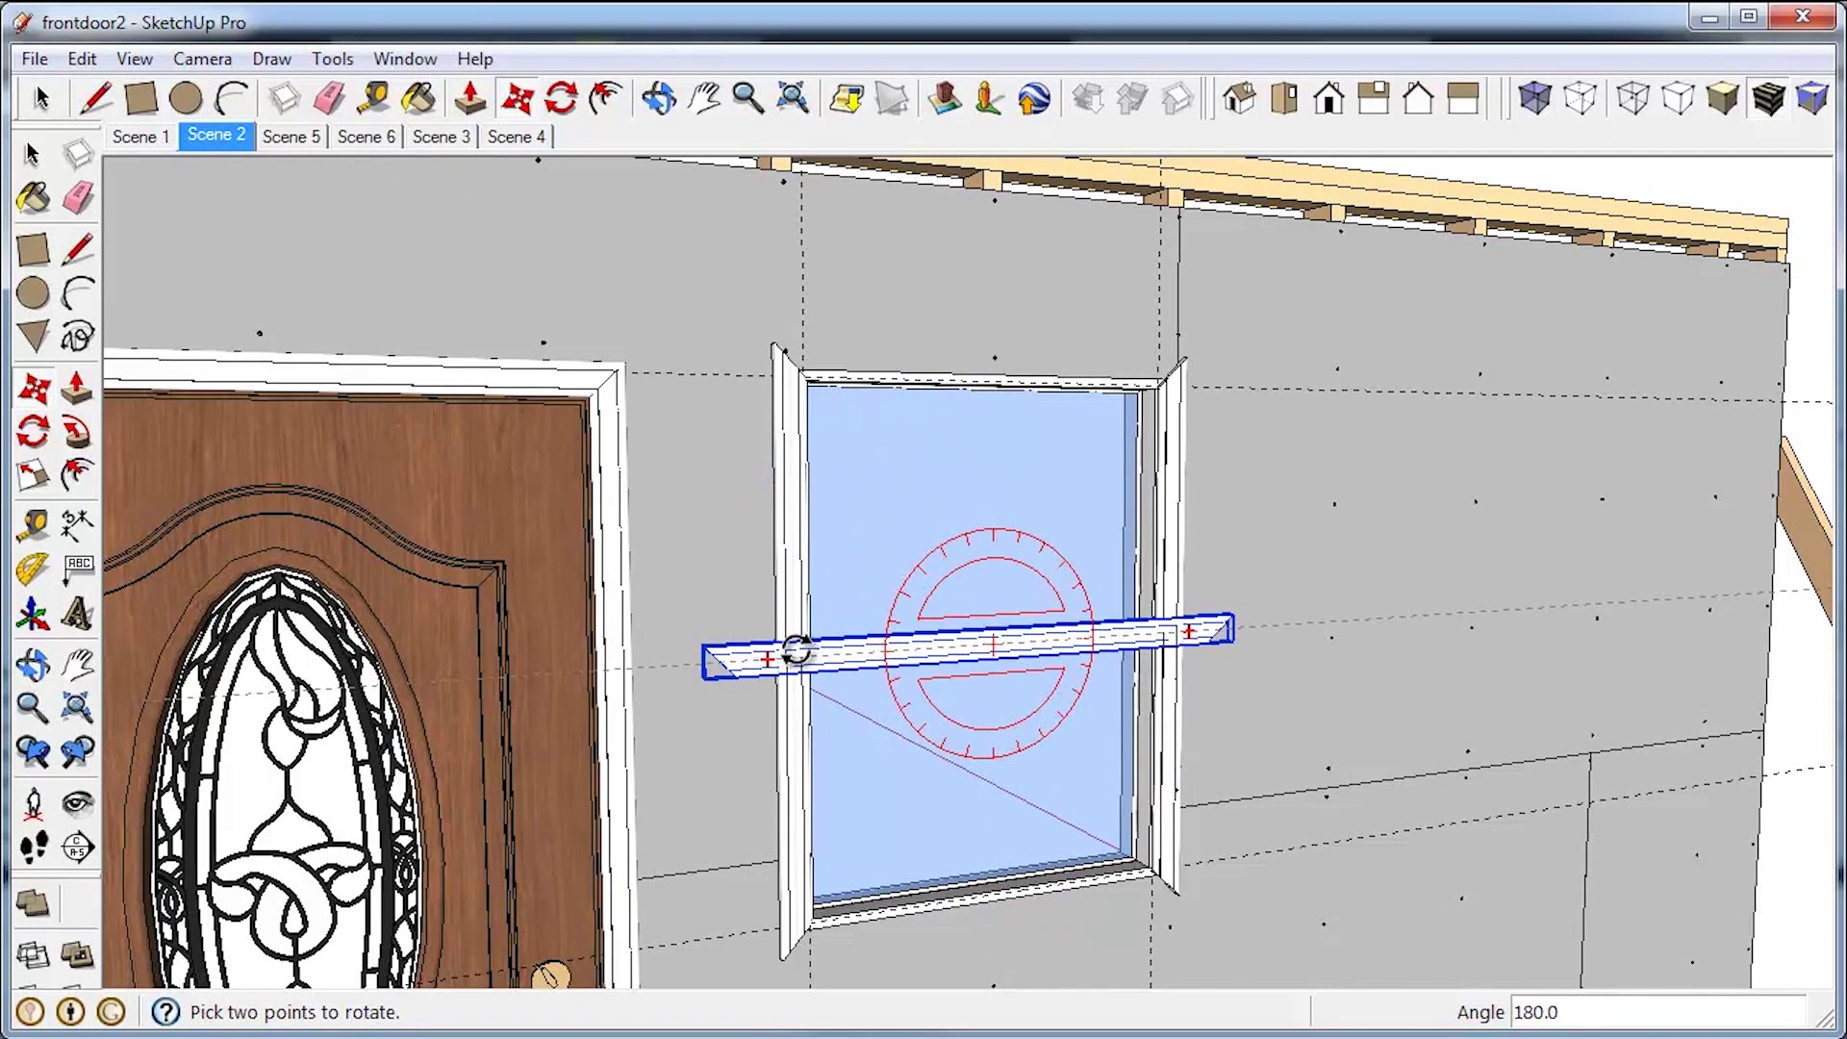
click(795, 651)
Step: Move the horizontal moulding by its mitre corner onto the far side moulding's upper mitre, along the window's top edge
key(m)
middle_drag(1183, 631, 990, 681)
scroll(1222, 665, up, 3)
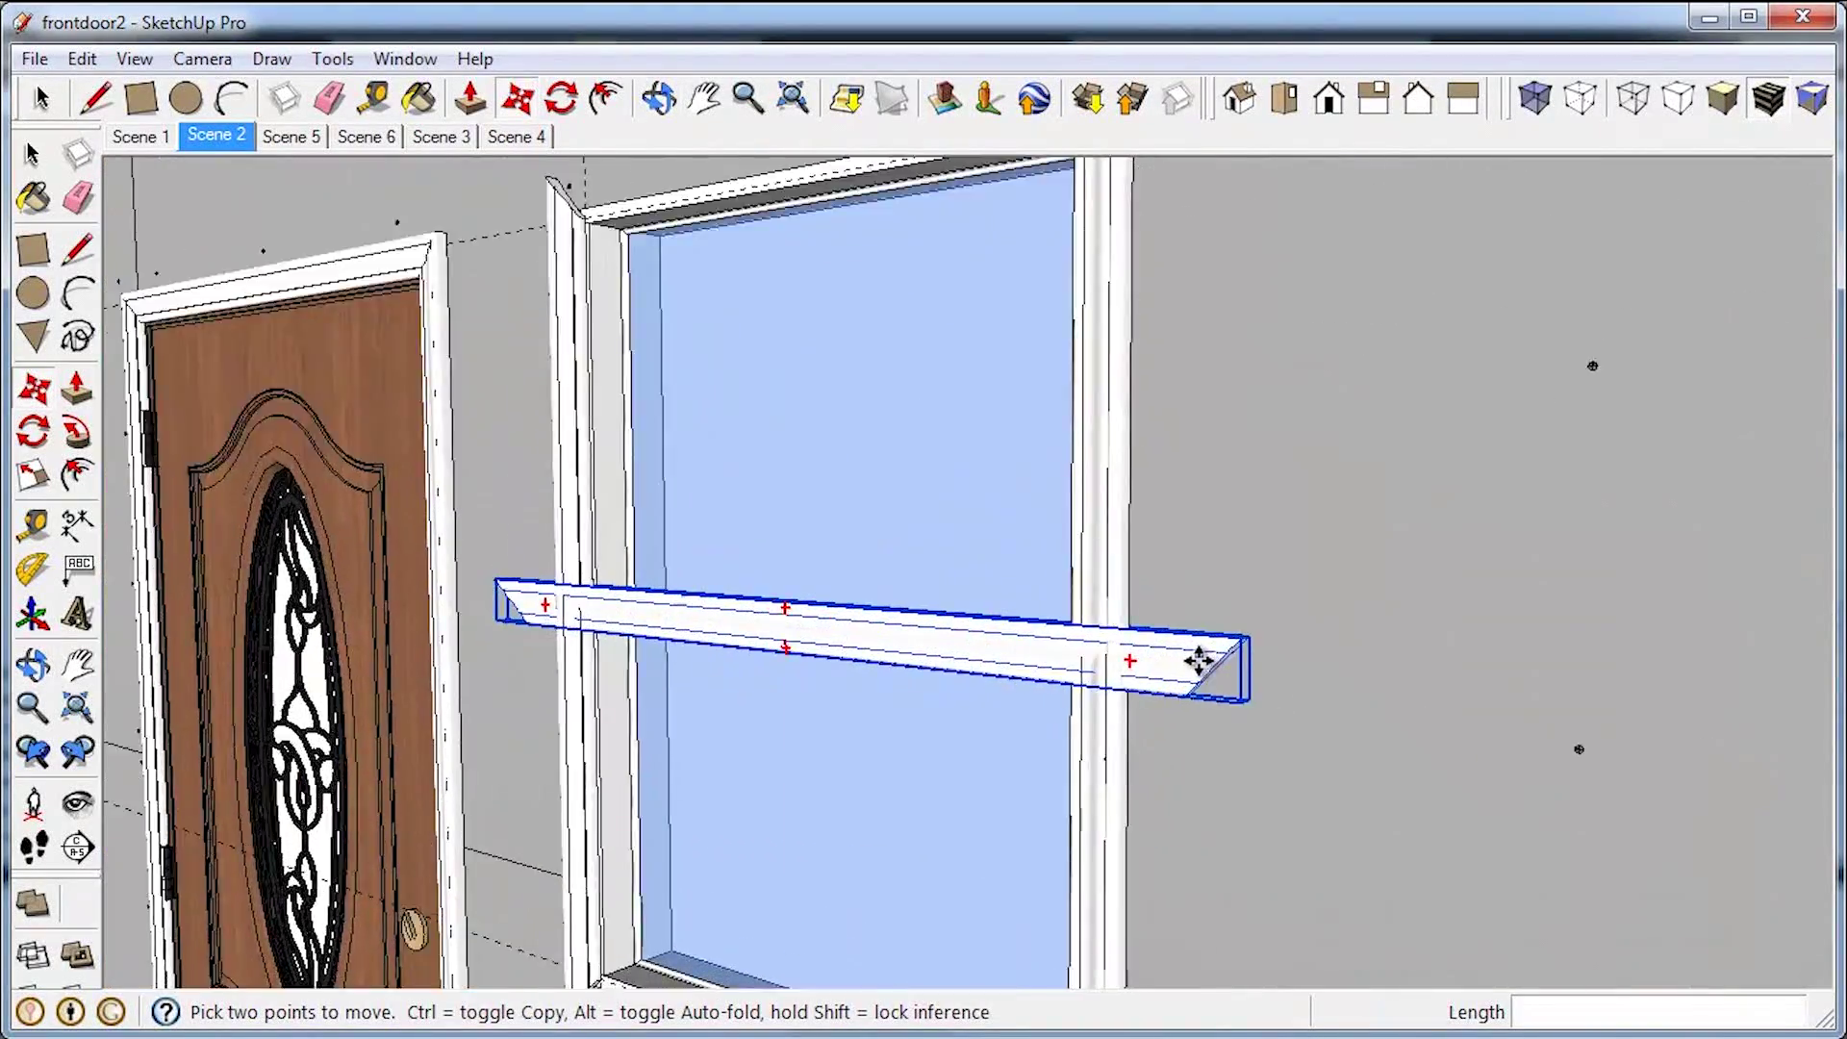
scroll(1193, 678, up, 1)
scroll(1188, 710, up, 3)
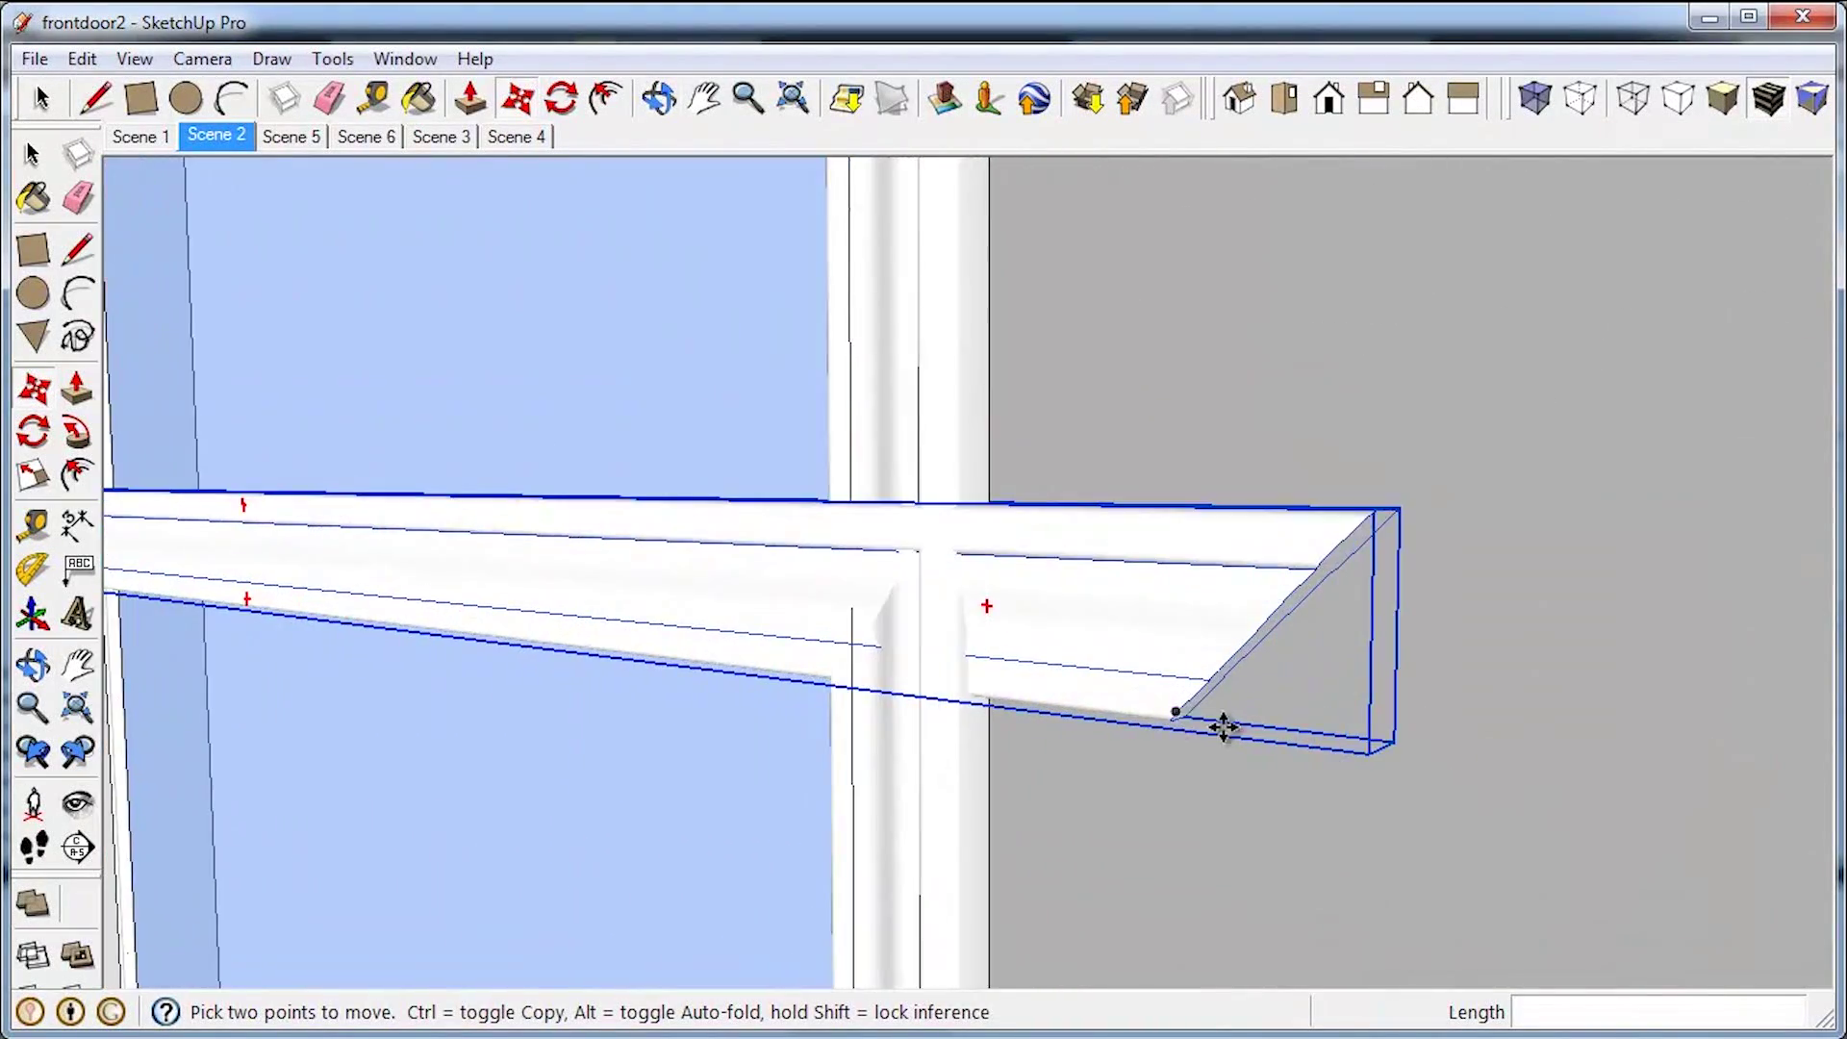
scroll(1222, 726, down, 3)
middle_drag(1222, 726, 1254, 791)
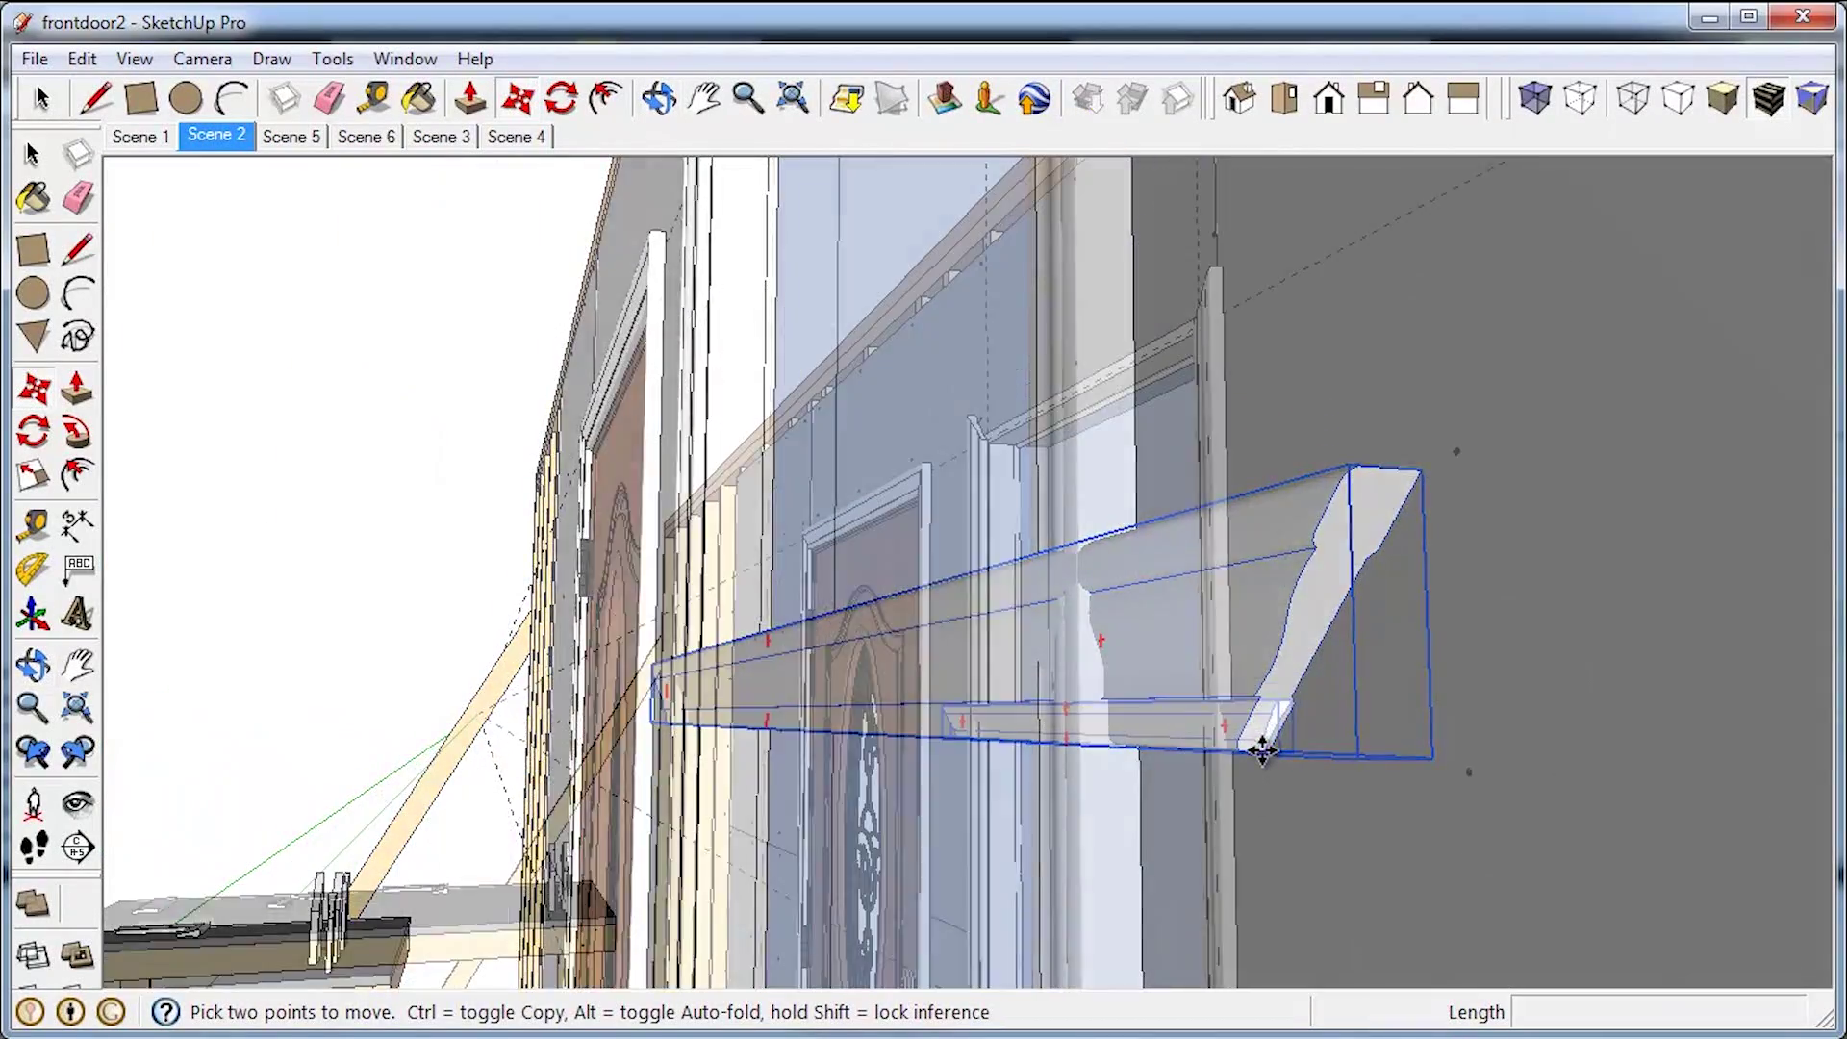
scroll(1262, 750, down, 3)
middle_drag(1174, 280, 1311, 412)
scroll(1305, 360, up, 3)
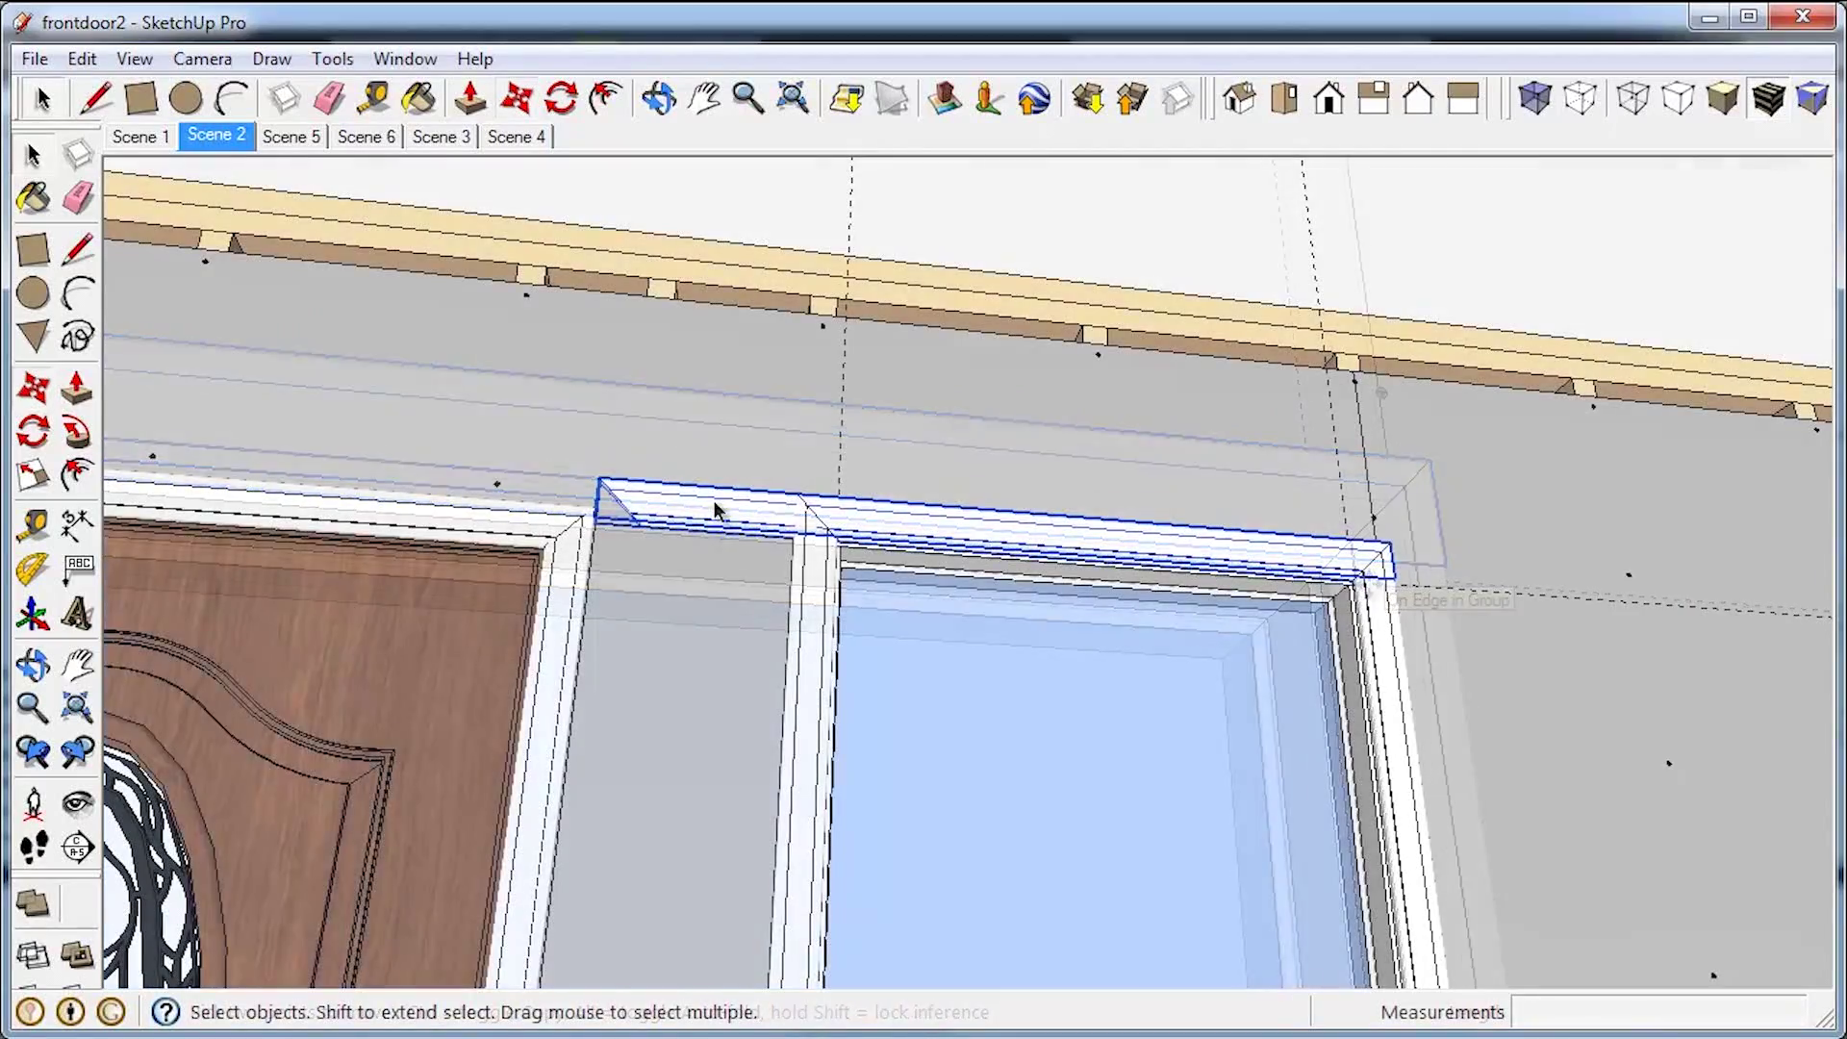
Step: Open the top moulding's group and shorten its overhanging mitred end to meet the door-side window moulding
double_click(717, 509)
middle_drag(702, 519, 922, 610)
click(662, 471)
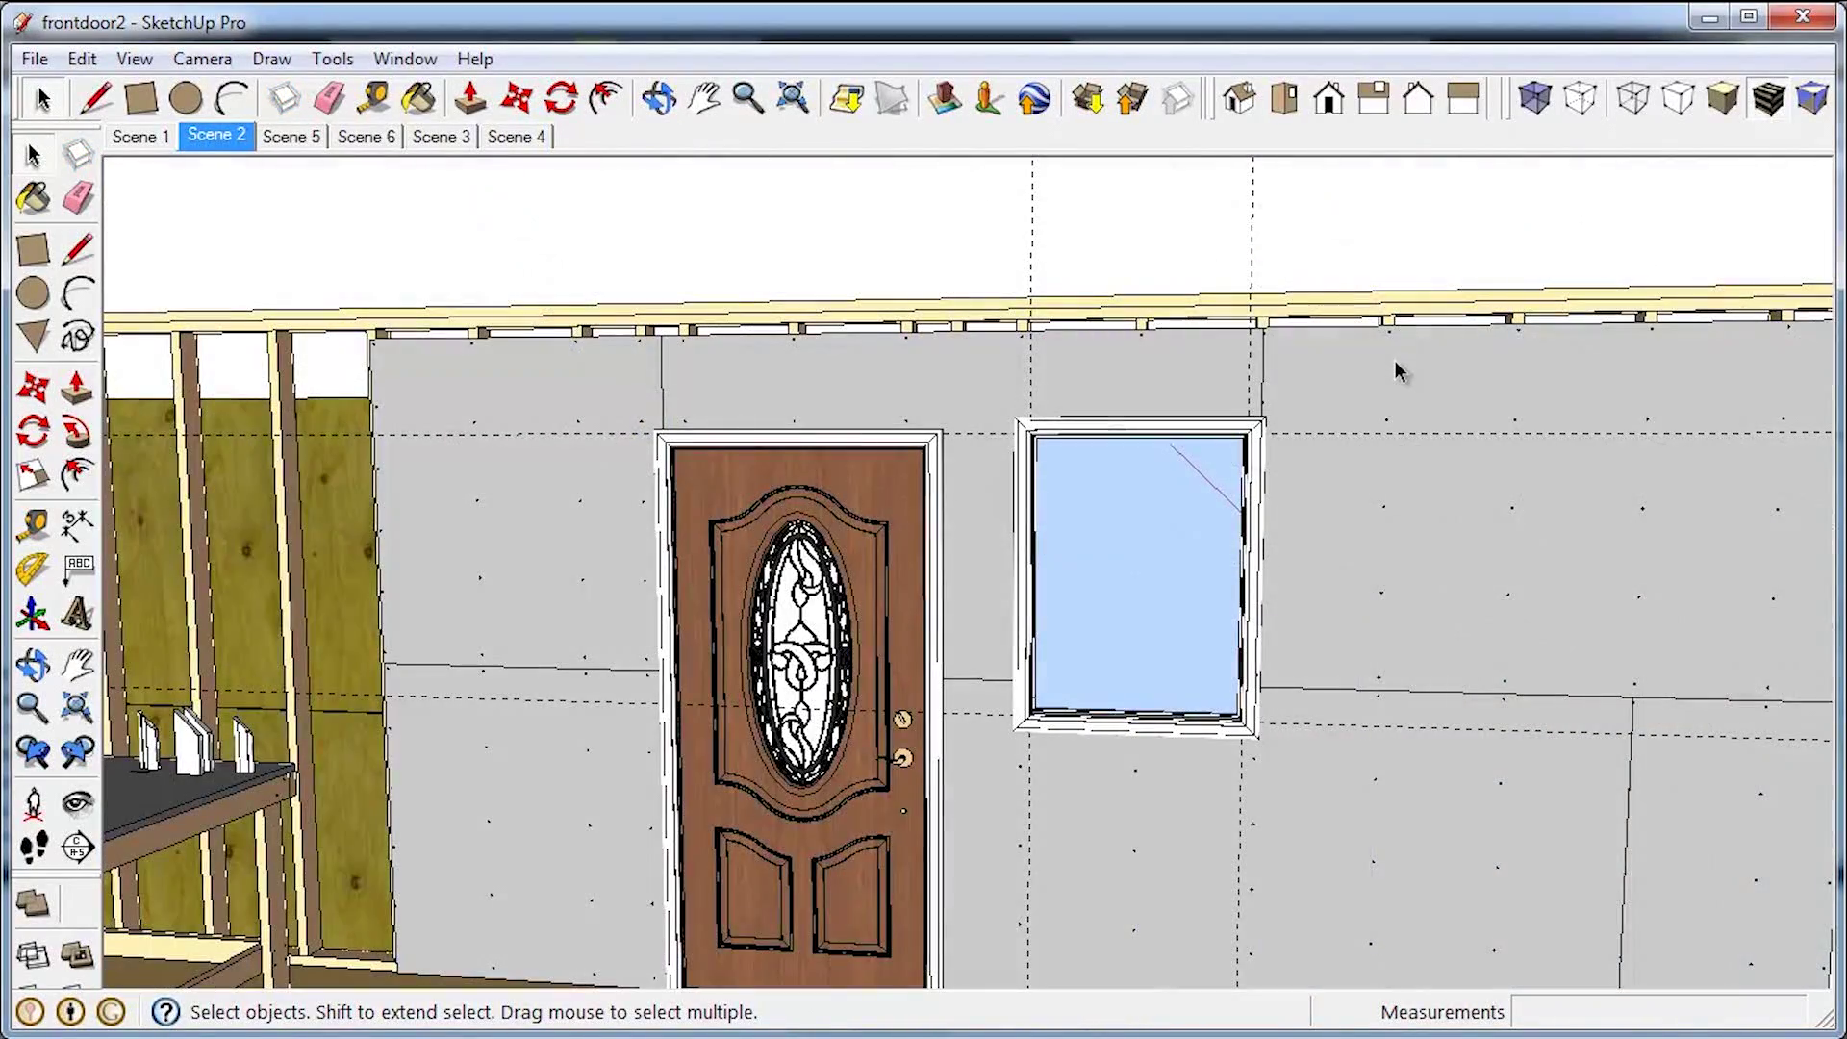
Step: Select the top and side window mouldings and the door trim in turn to compare how they are grouped
scroll(1248, 415, up, 3)
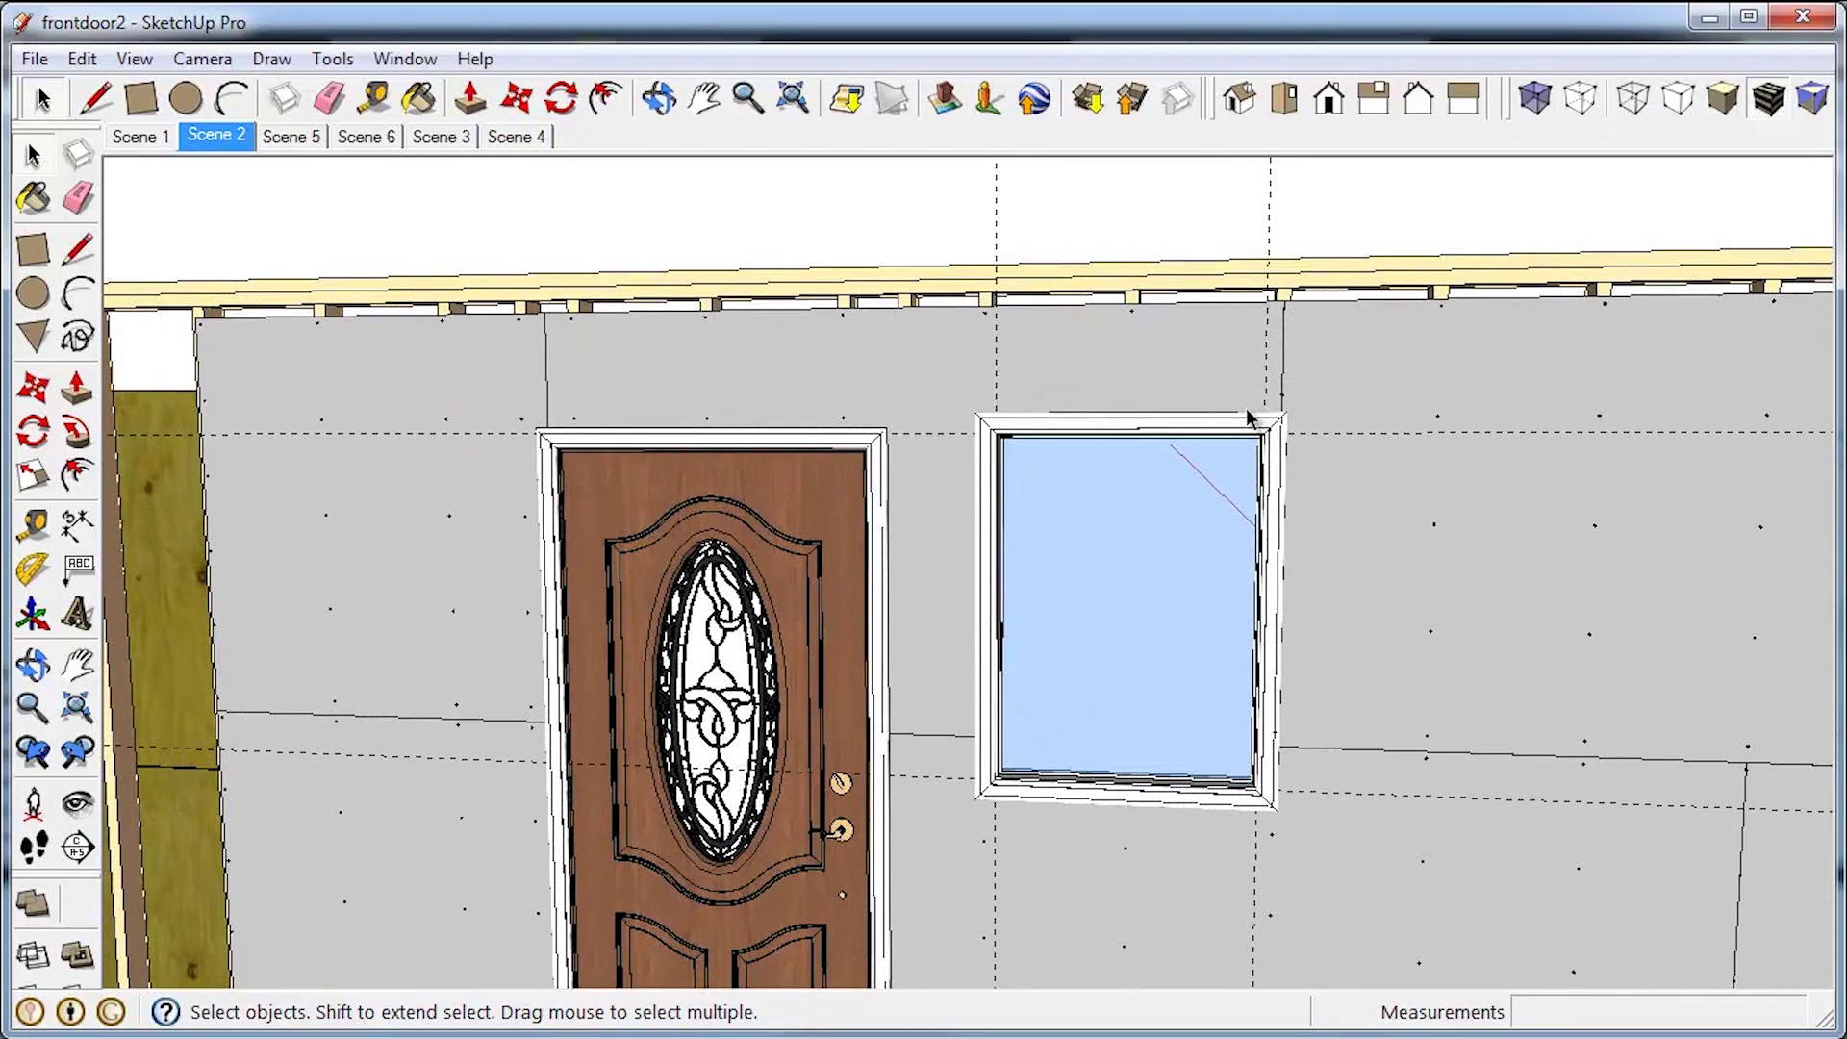
key(ctrl+a)
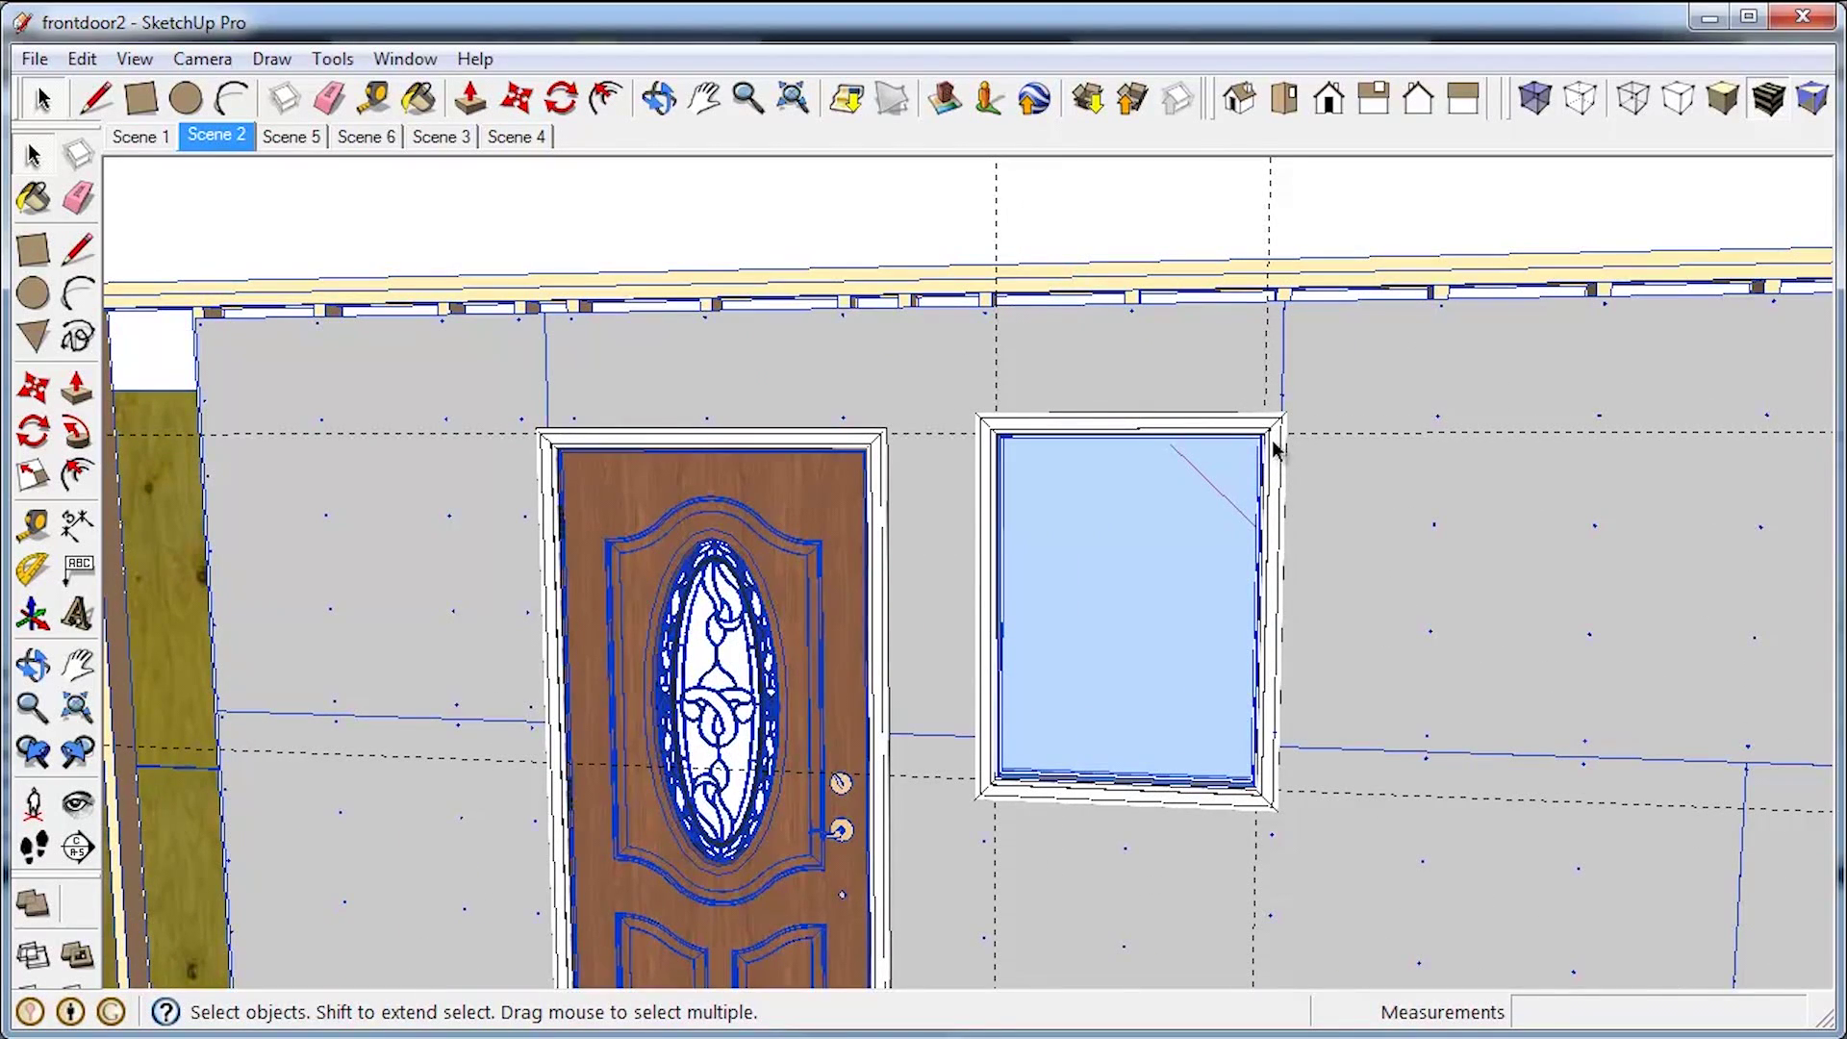
click(1206, 419)
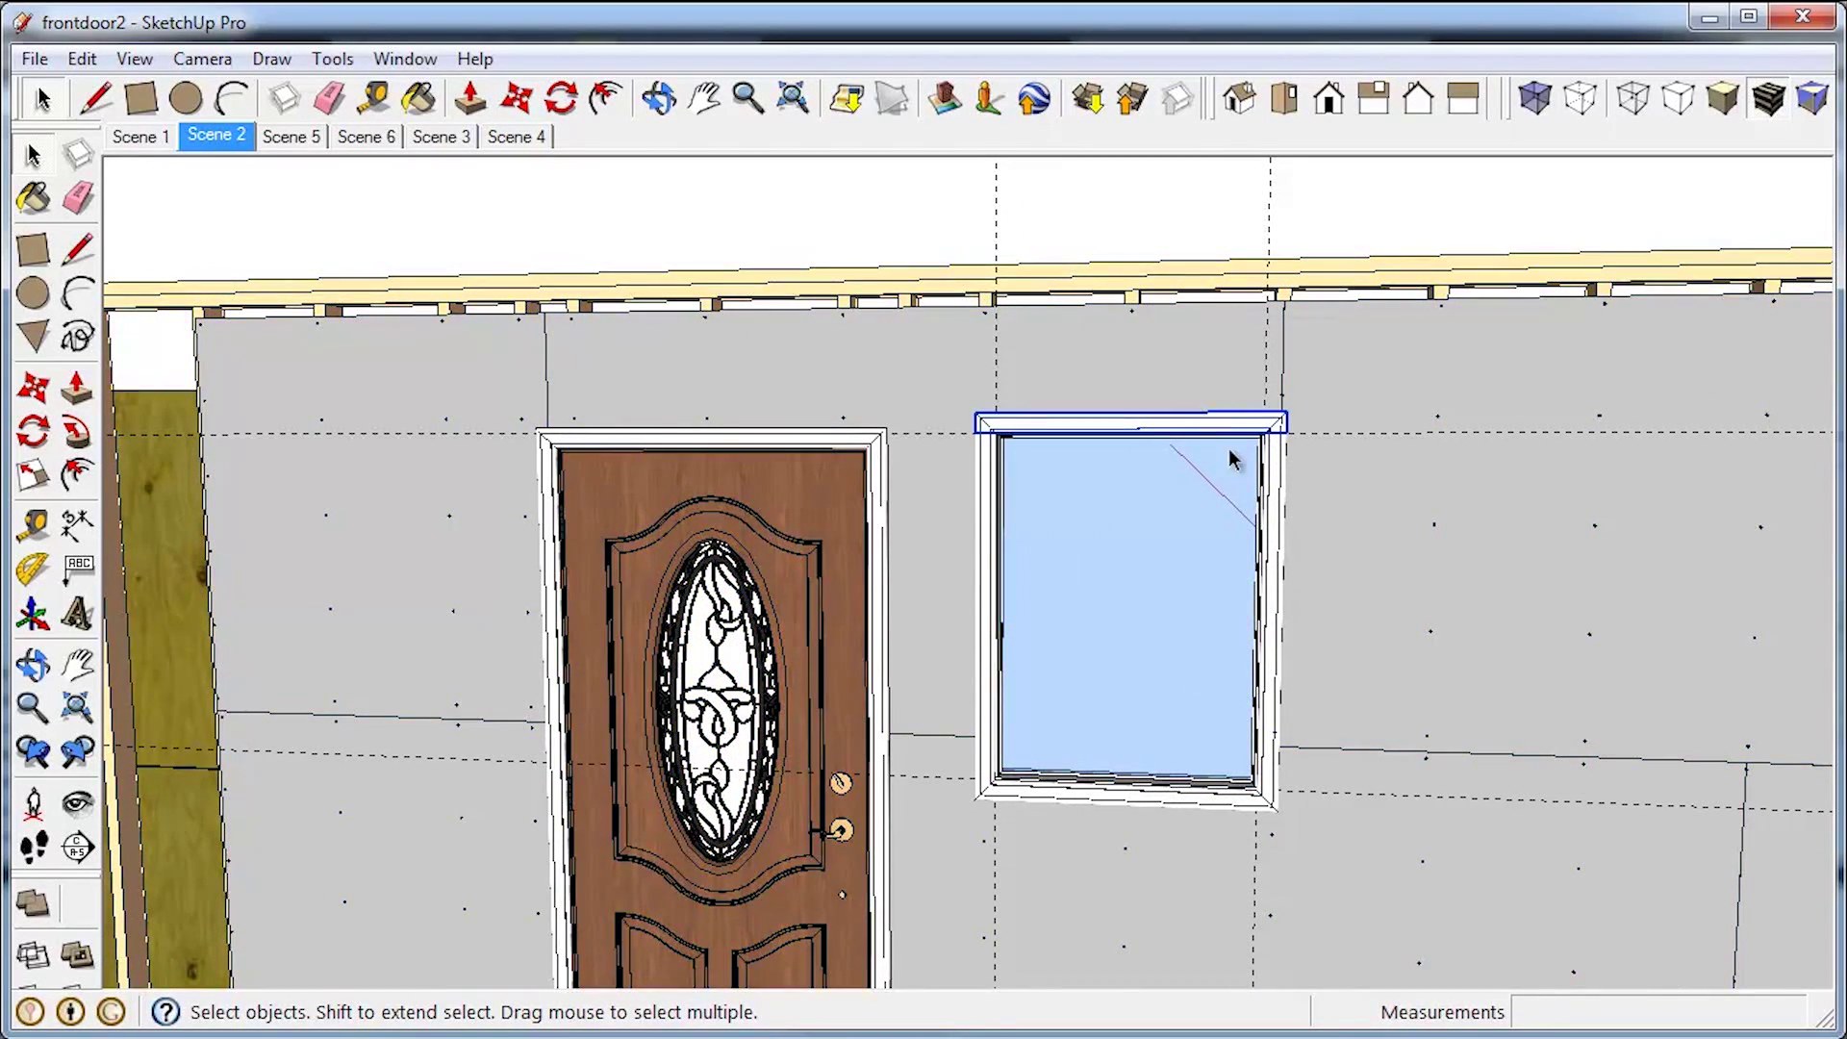
click(1279, 485)
scroll(1275, 457, up, 3)
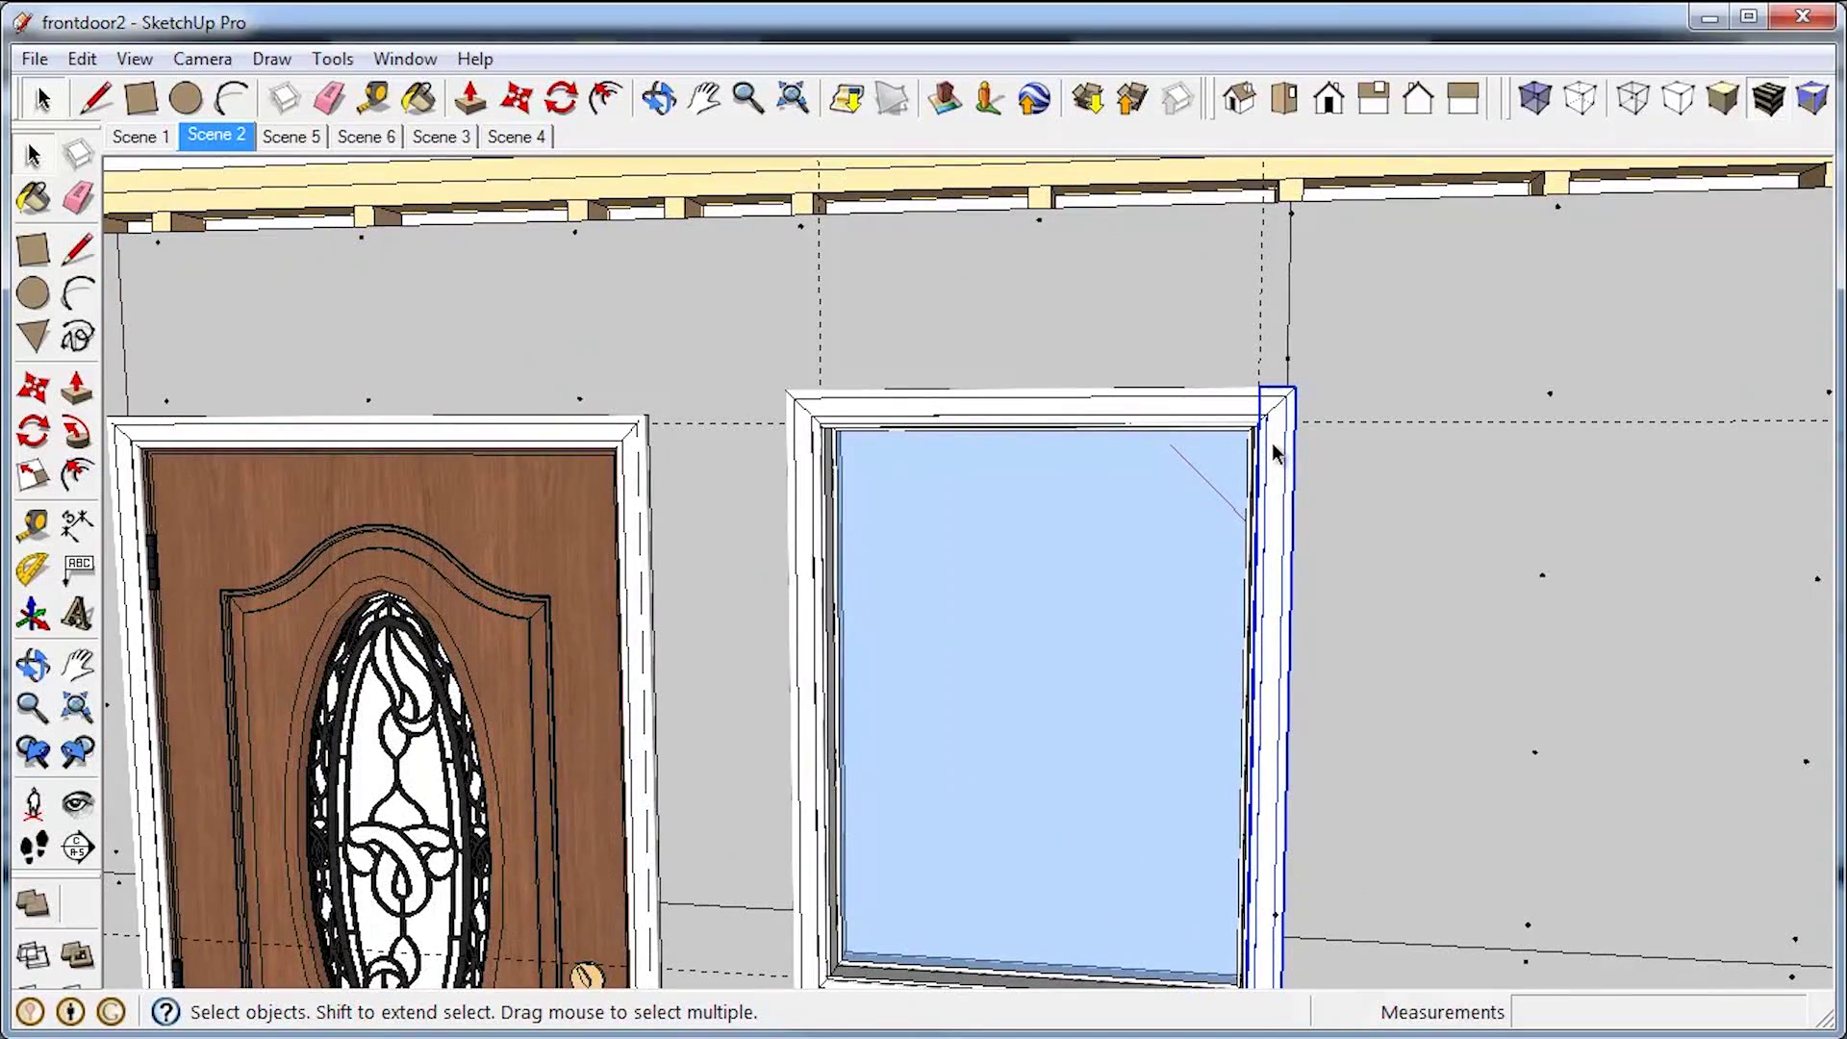
scroll(1271, 453, down, 2)
click(819, 509)
scroll(816, 495, down, 2)
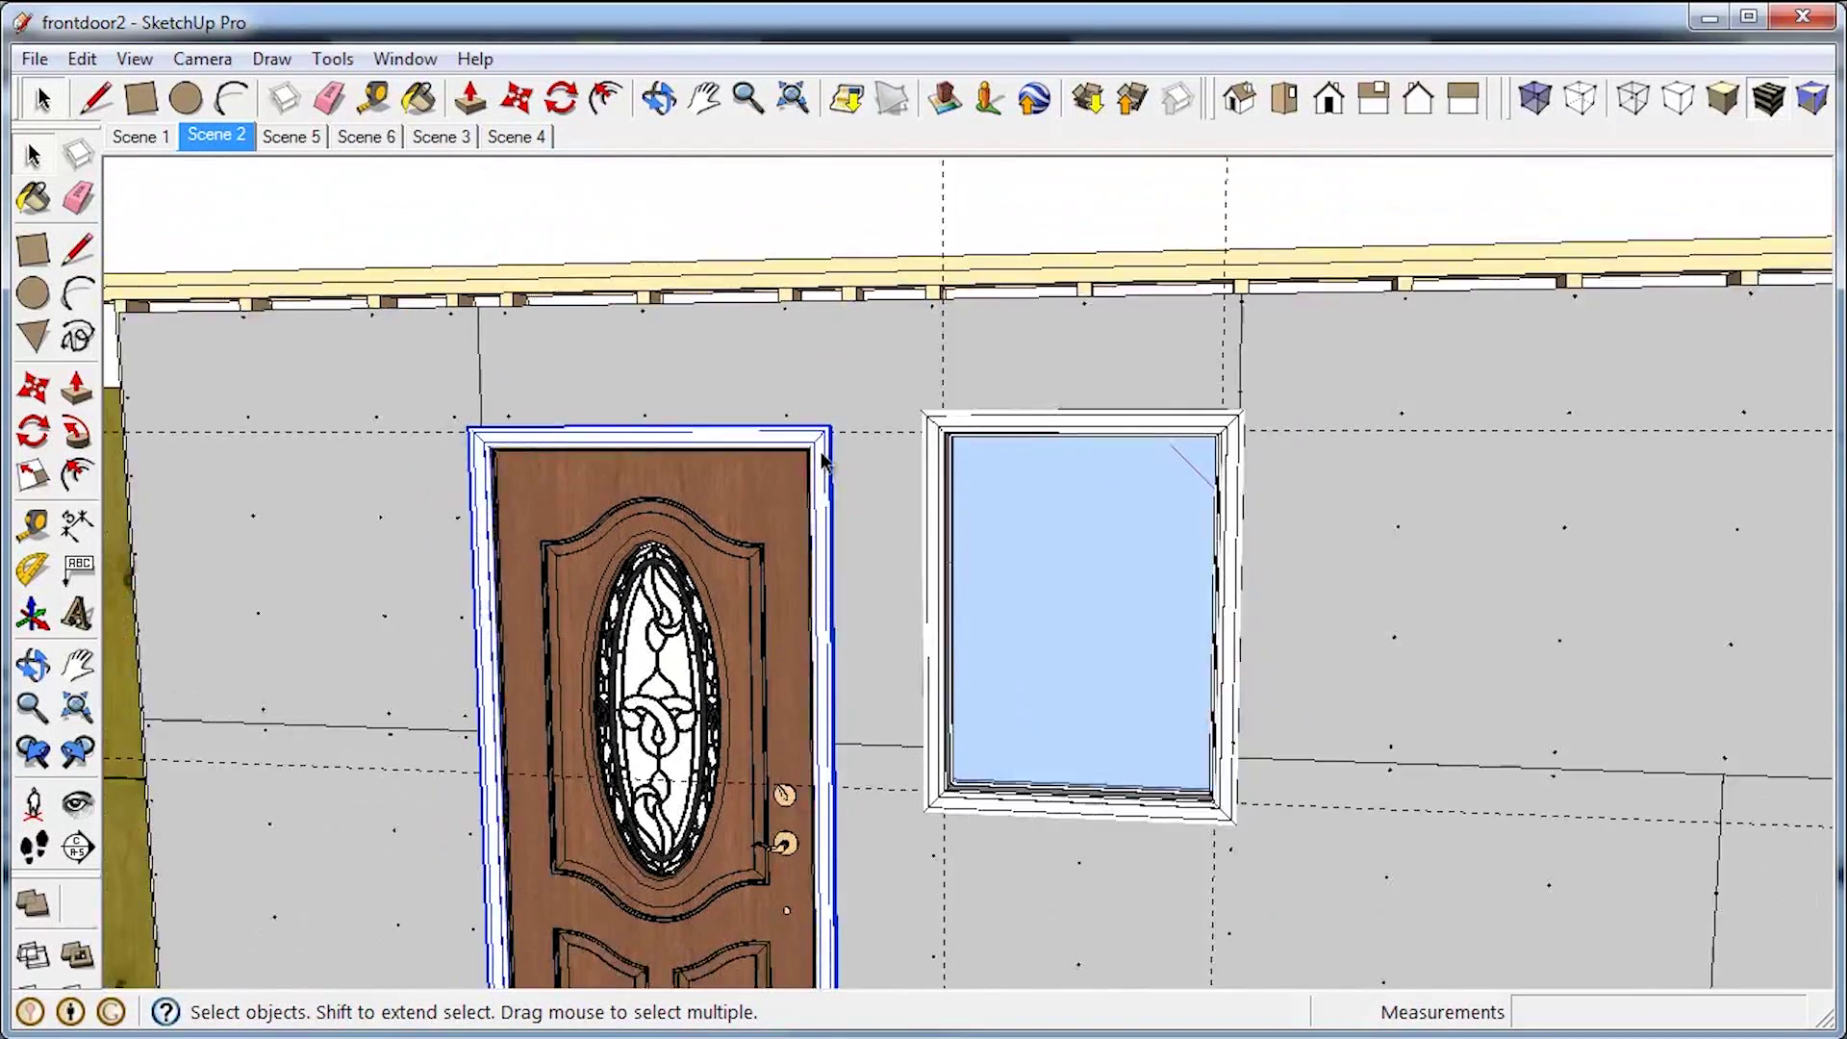
Step: Try to lift the top window moulding about 8 3/4" off the frame along the blue axis
key(m)
click(968, 431)
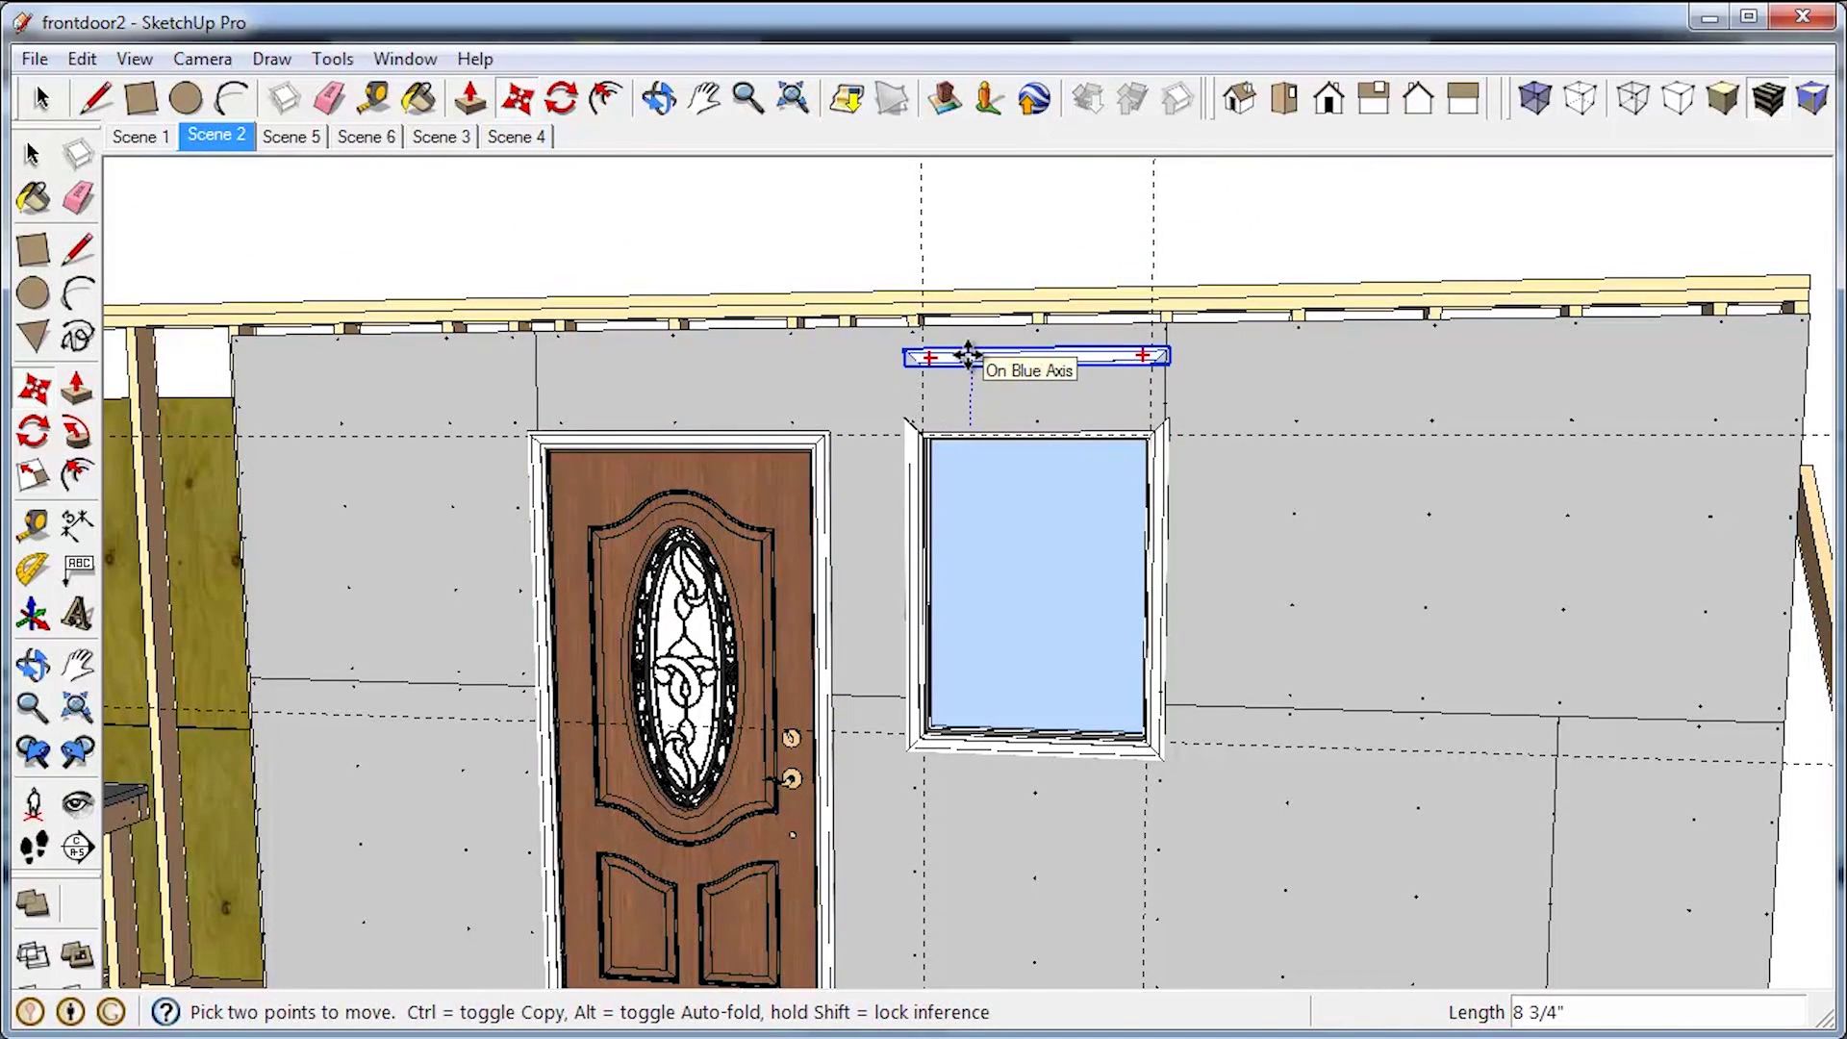
key(space)
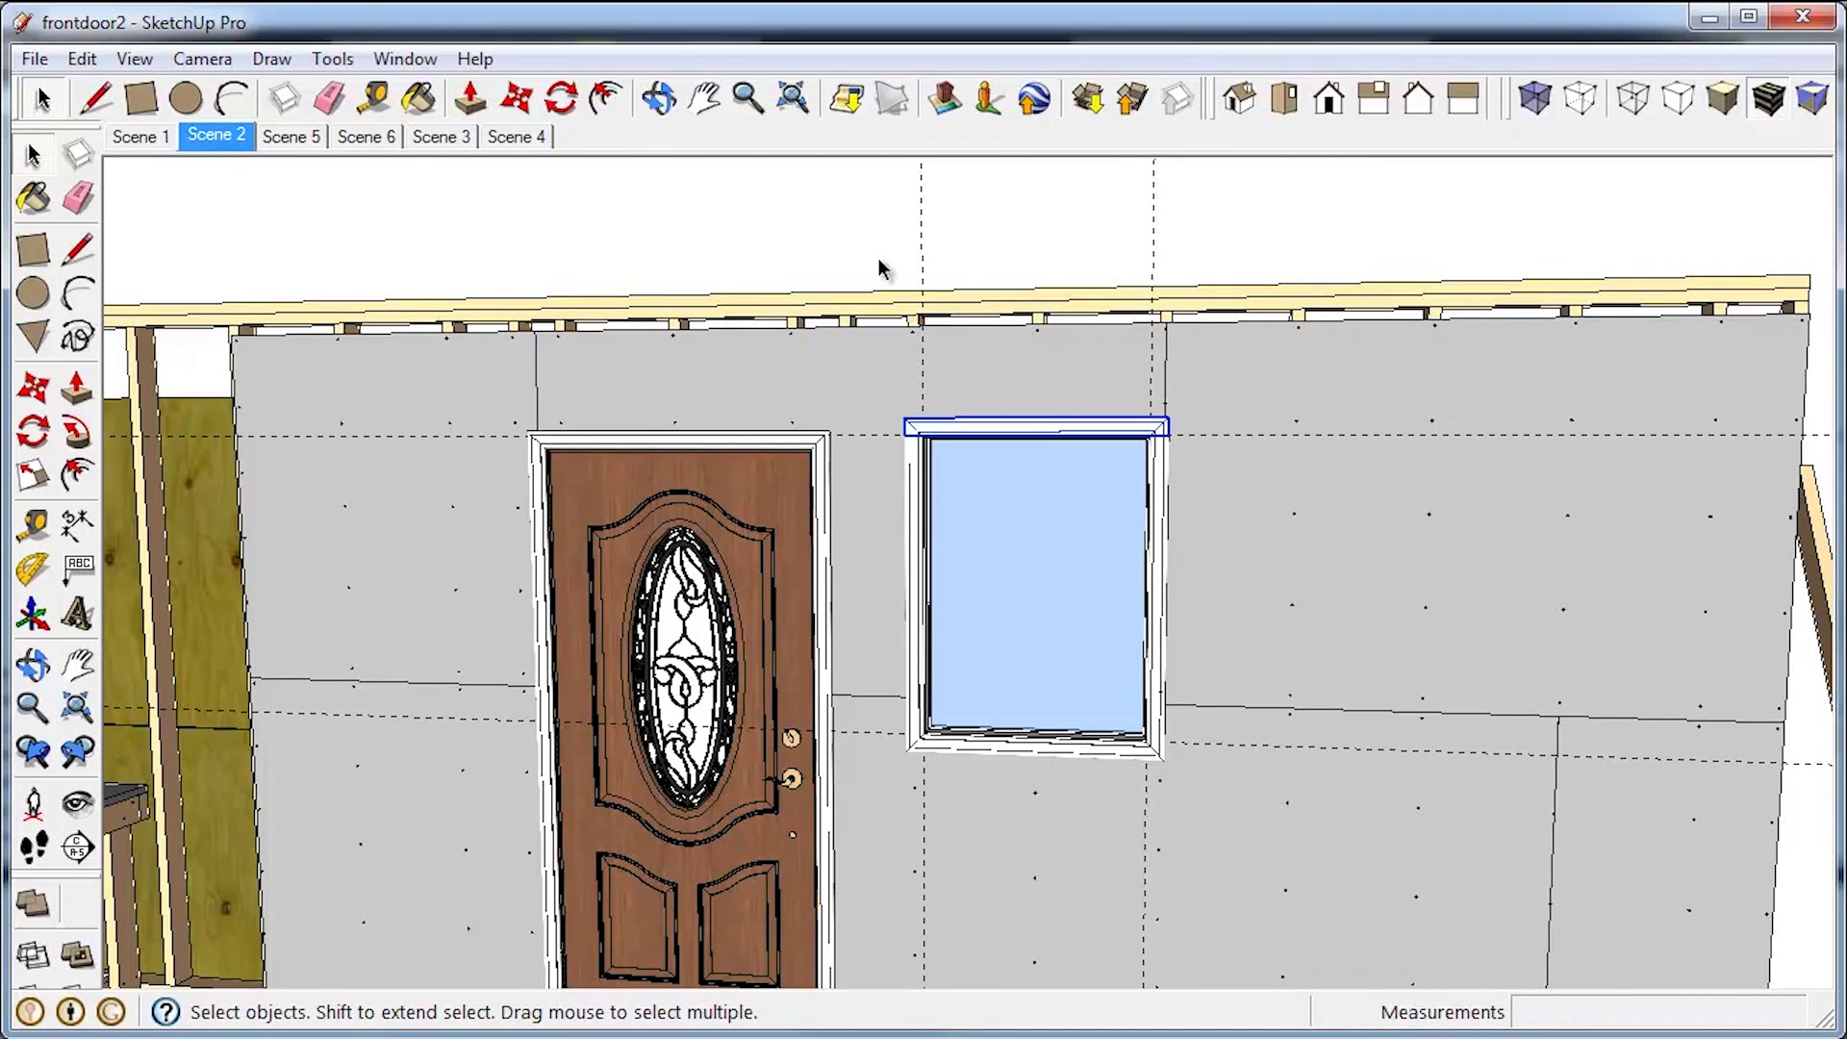
Step: Clear the selection and return to the Scene 2 view
click(880, 269)
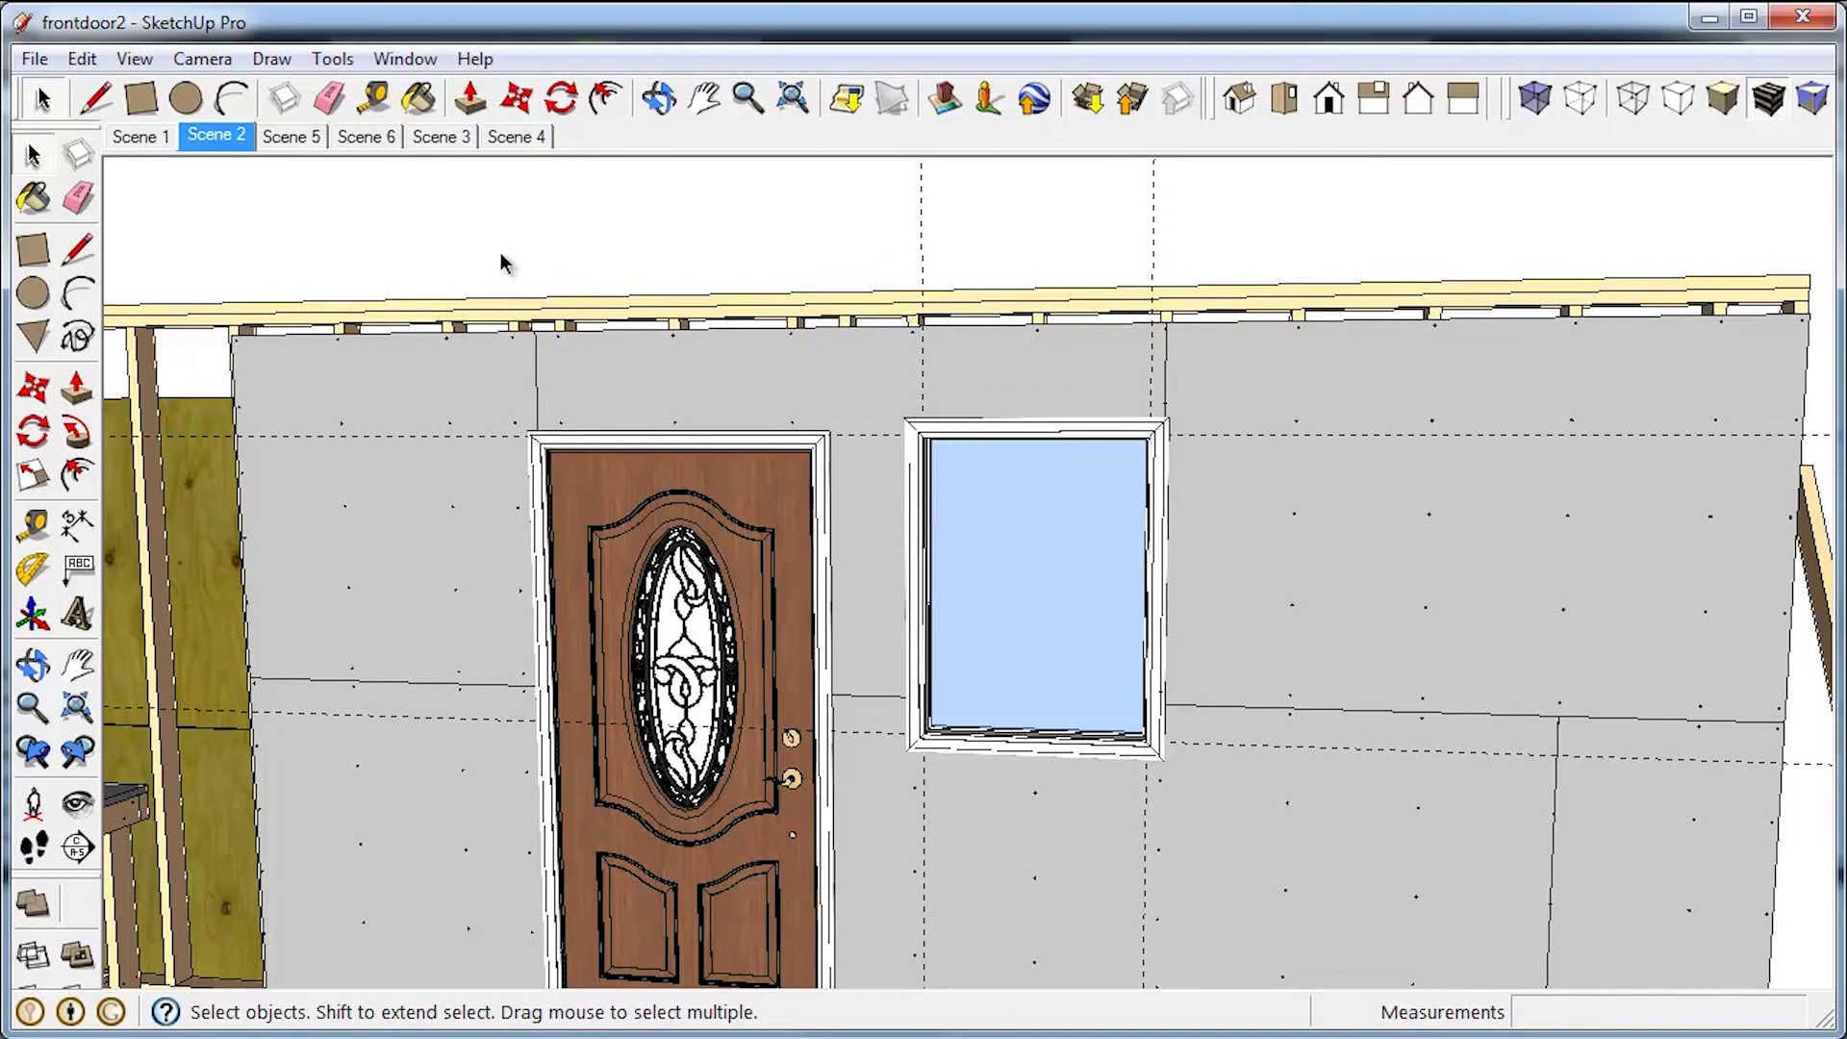
click(223, 140)
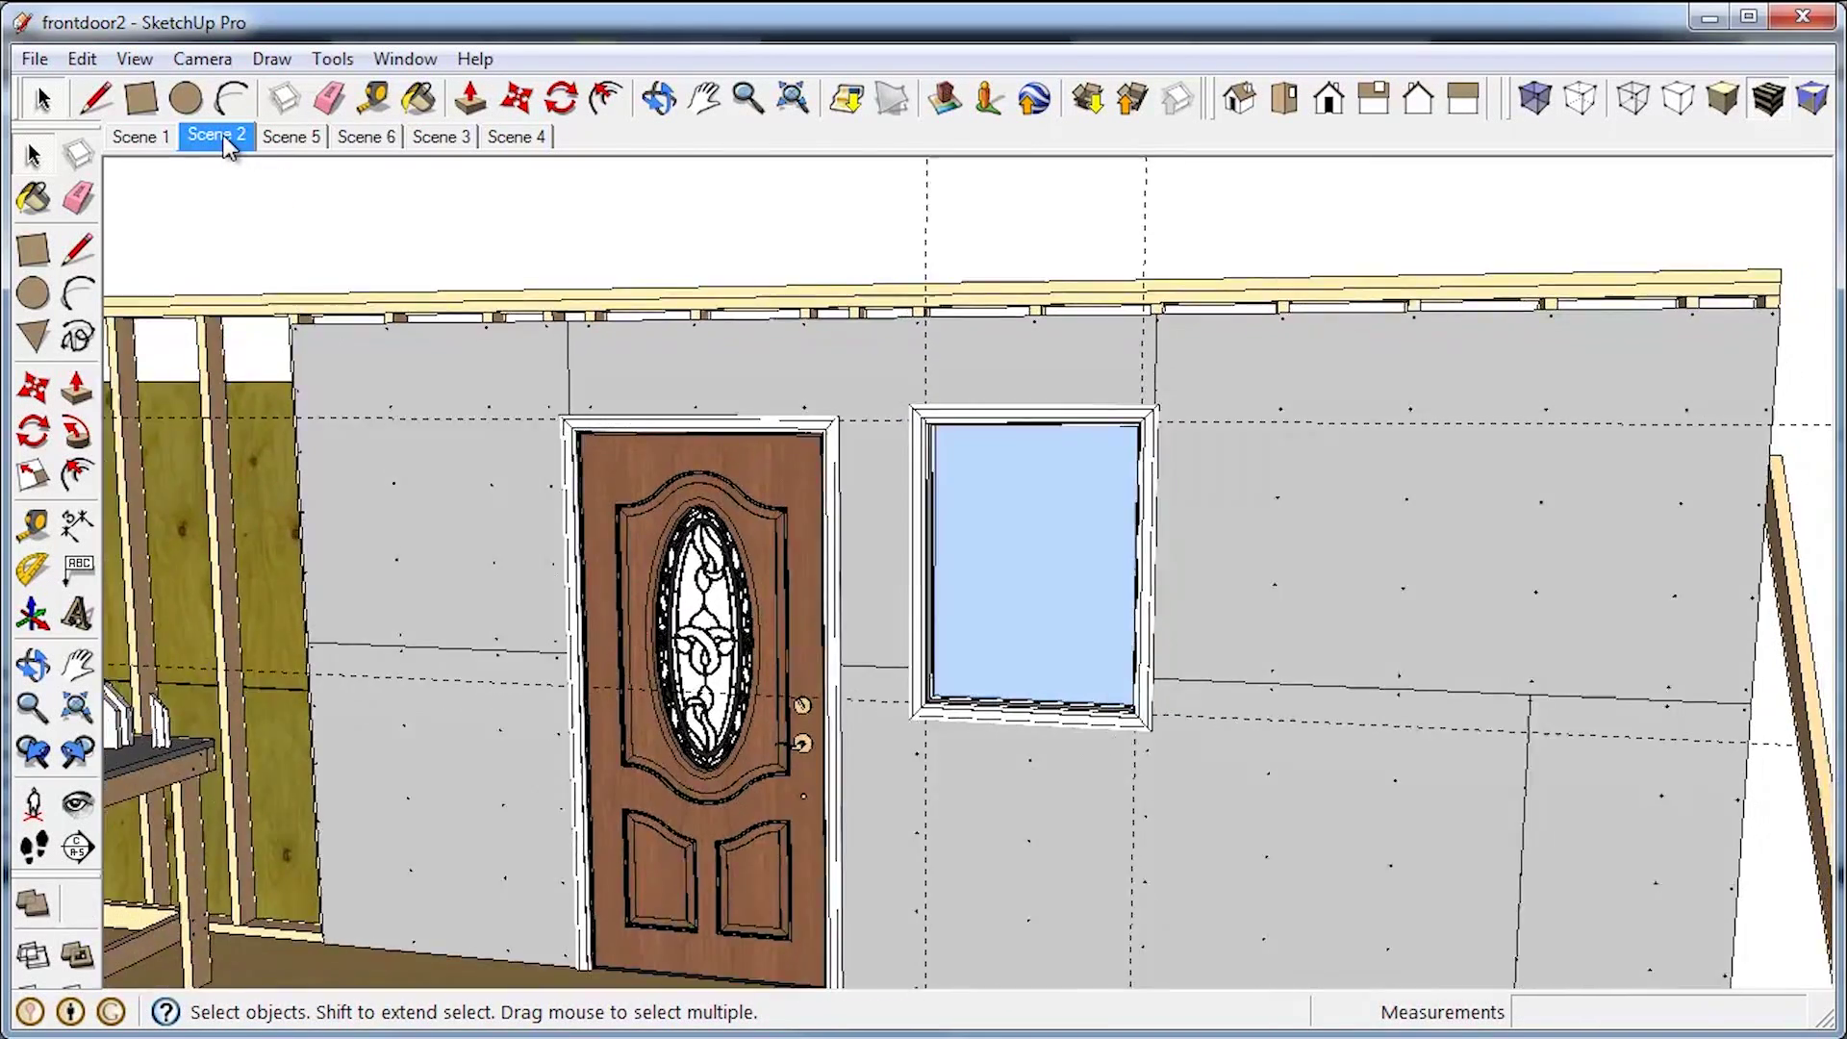